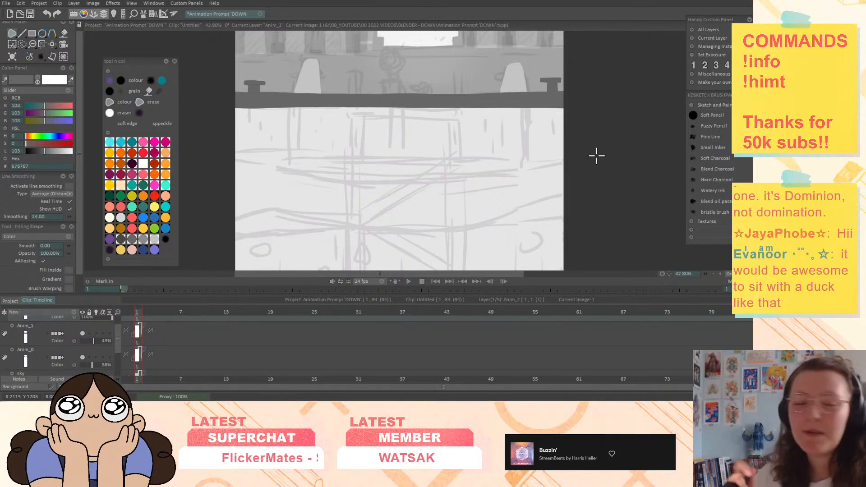
Fill the upper sections of the two wooden posts across the dock edge in light grey C4C4C4
drag(581, 193, 607, 197)
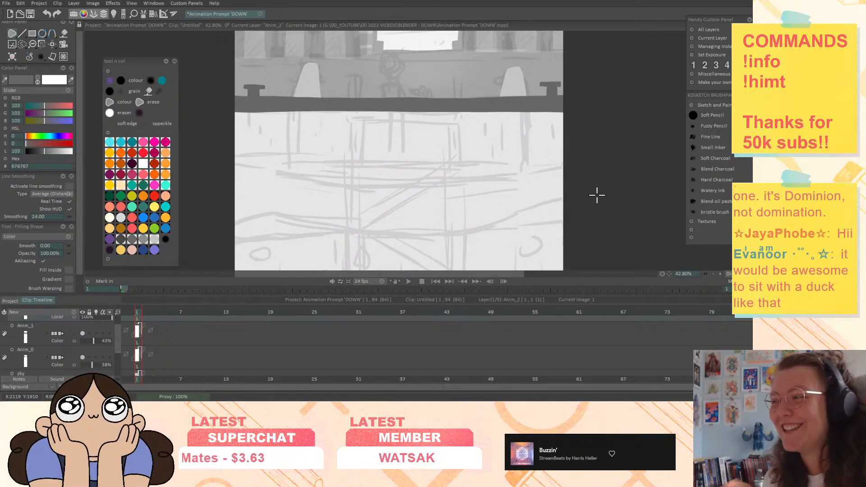
drag(582, 163, 579, 190)
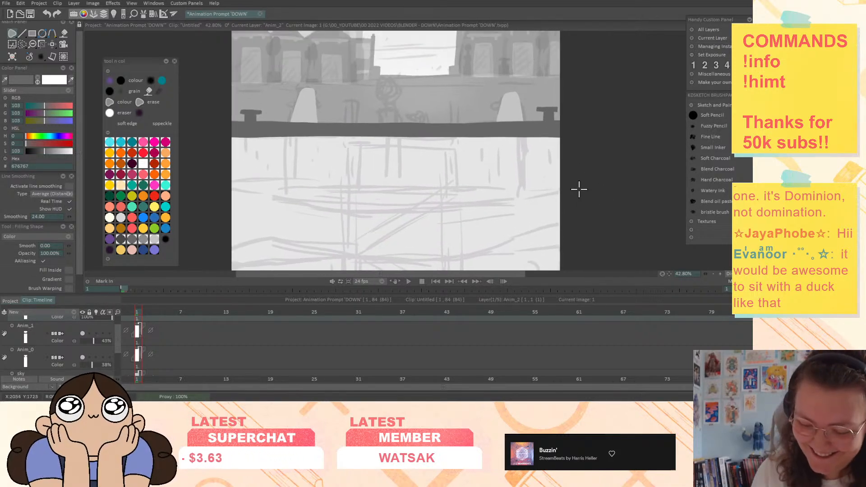
scroll(117, 334, up, 1)
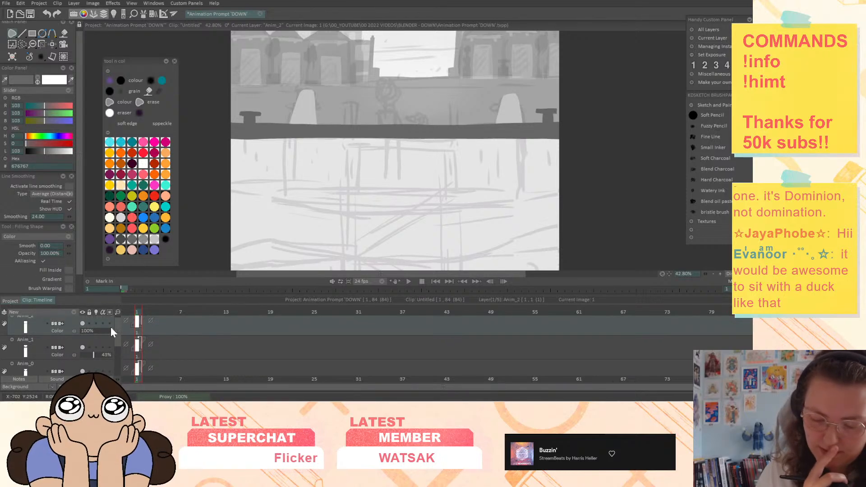
click(154, 239)
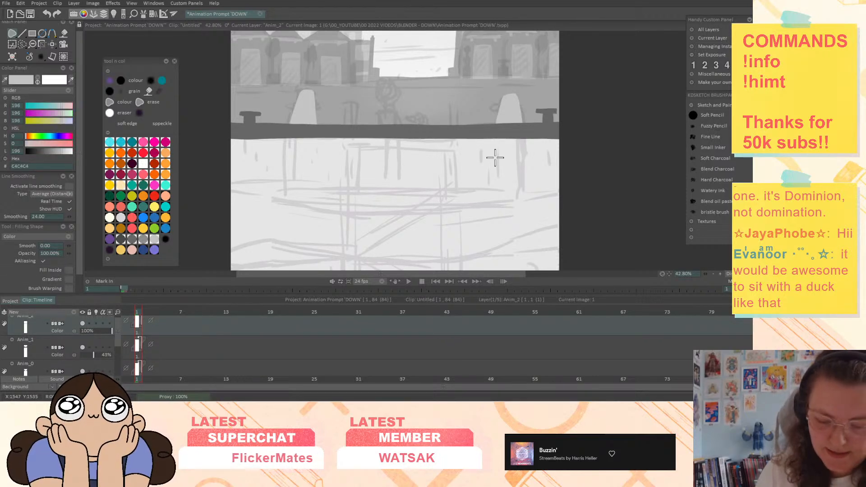
drag(568, 164, 570, 202)
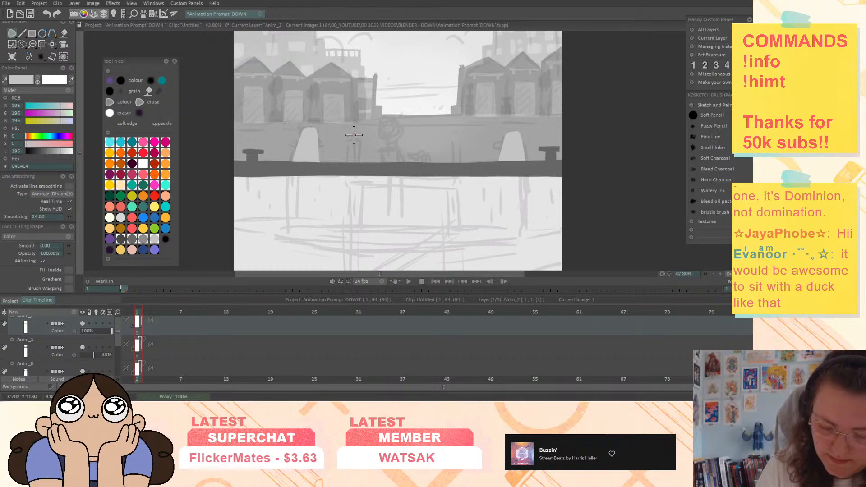
mouse_move(355, 151)
mouse_down()
mouse_move(356, 183)
mouse_move(345, 186)
mouse_move(344, 159)
mouse_move(360, 136)
mouse_move(353, 185)
mouse_up()
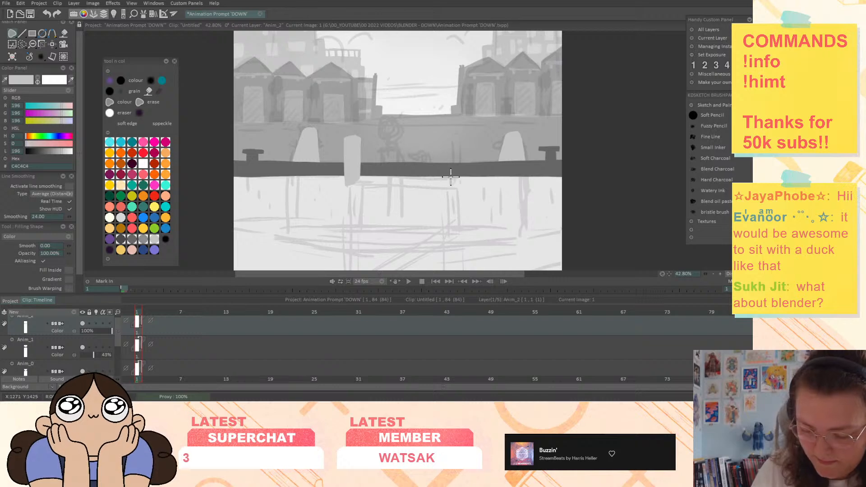
mouse_move(450, 179)
mouse_down()
mouse_move(450, 137)
mouse_move(460, 139)
mouse_move(449, 184)
mouse_up()
mouse_move(360, 138)
mouse_down()
mouse_move(345, 136)
mouse_move(346, 152)
mouse_move(356, 156)
mouse_move(344, 136)
mouse_move(360, 153)
mouse_move(351, 176)
mouse_up()
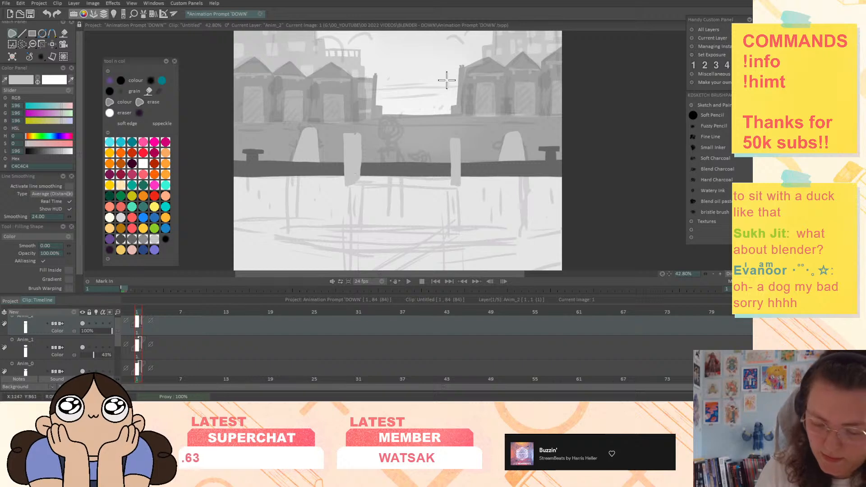
drag(455, 141, 457, 138)
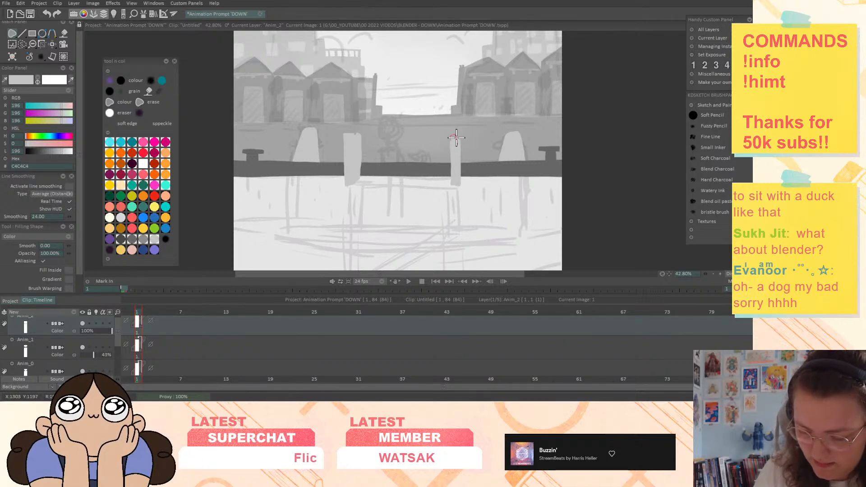
drag(462, 180, 452, 183)
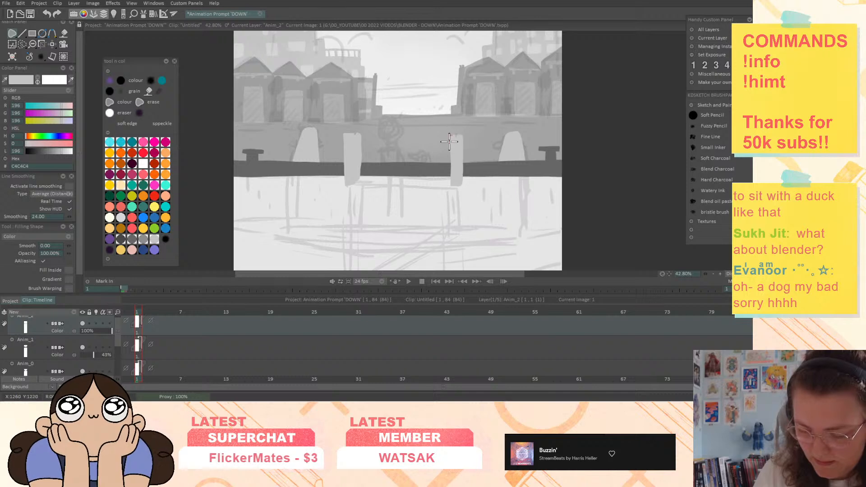
Extend both light grey posts down to their sketched footings, widening their lower sections
mouse_move(450, 135)
mouse_down()
mouse_move(449, 232)
mouse_move(461, 233)
mouse_move(457, 137)
mouse_up()
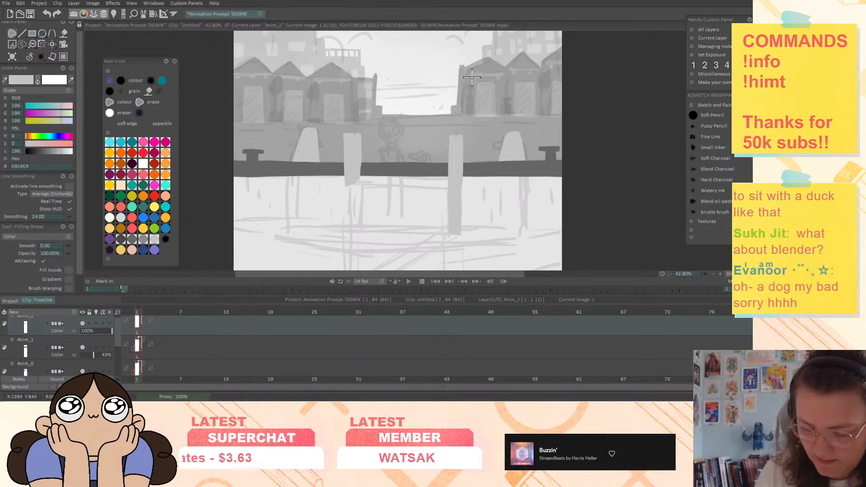
mouse_move(345, 152)
mouse_down()
mouse_move(349, 259)
mouse_move(357, 260)
mouse_move(362, 186)
mouse_up()
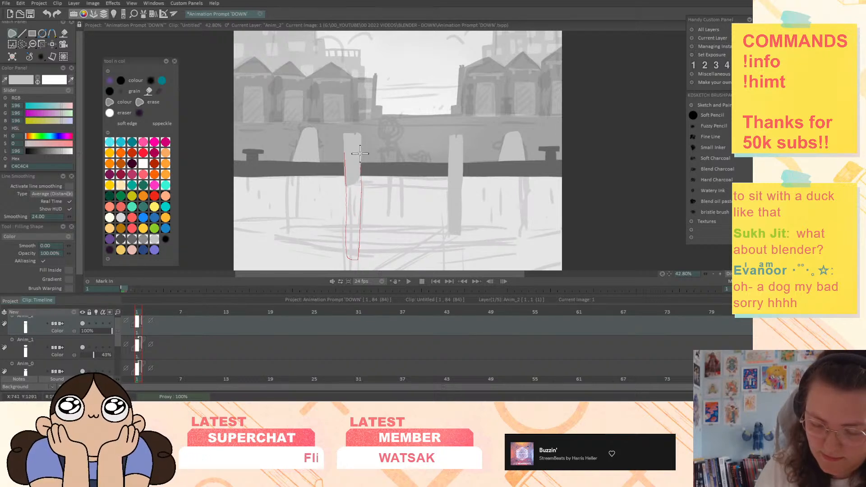
drag(360, 154, 356, 149)
drag(584, 207, 546, 82)
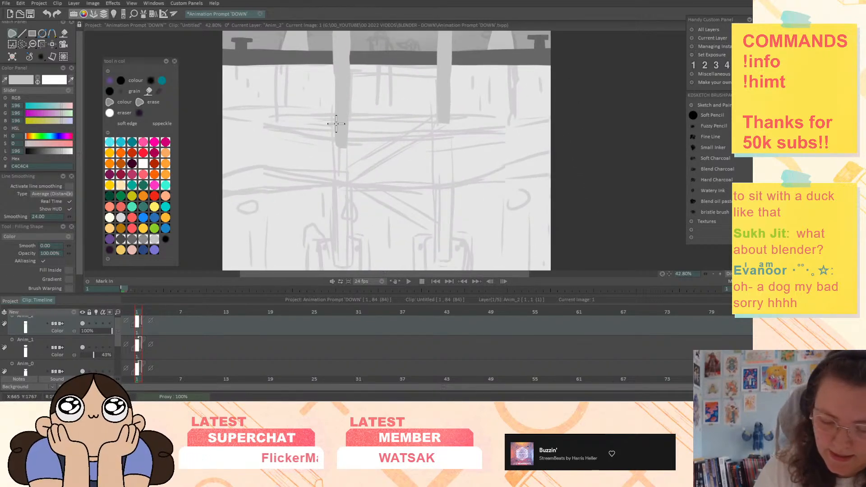
mouse_move(337, 108)
mouse_down()
mouse_move(336, 262)
mouse_move(348, 194)
mouse_move(348, 123)
mouse_move(340, 105)
mouse_up()
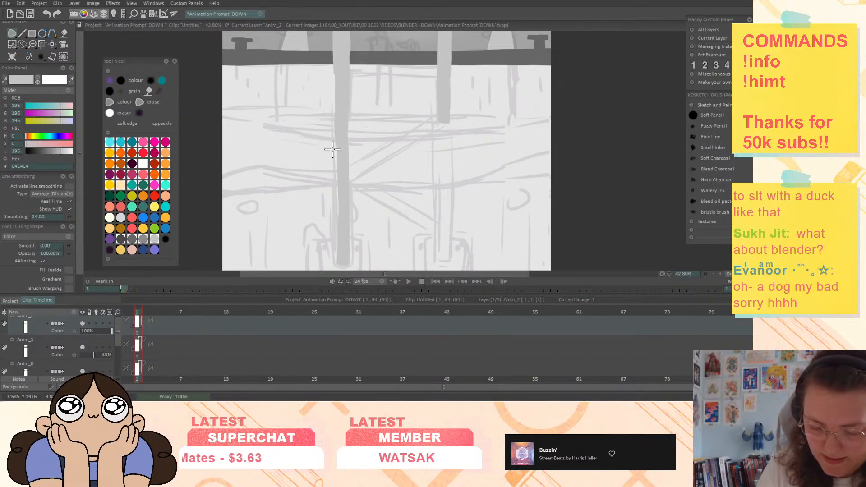
mouse_move(334, 160)
mouse_down()
mouse_move(333, 219)
mouse_move(342, 219)
mouse_up()
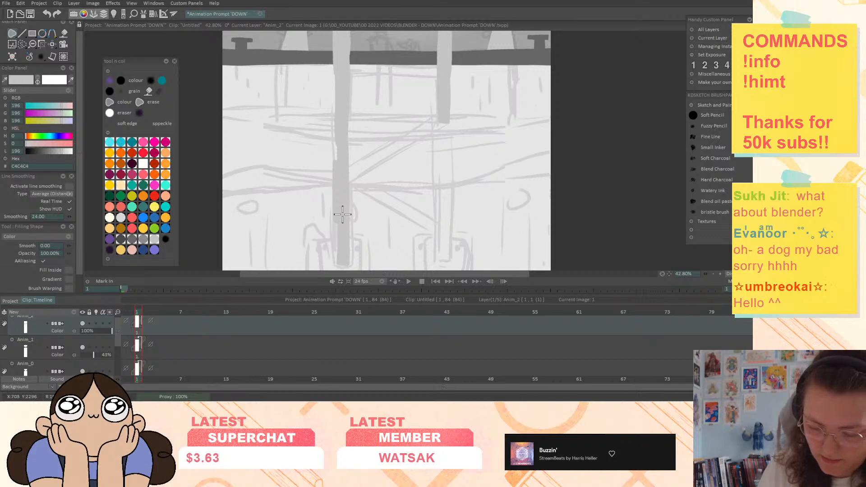
mouse_move(438, 115)
mouse_down()
mouse_move(436, 255)
mouse_move(447, 260)
mouse_move(452, 115)
mouse_move(446, 84)
mouse_move(438, 92)
mouse_up()
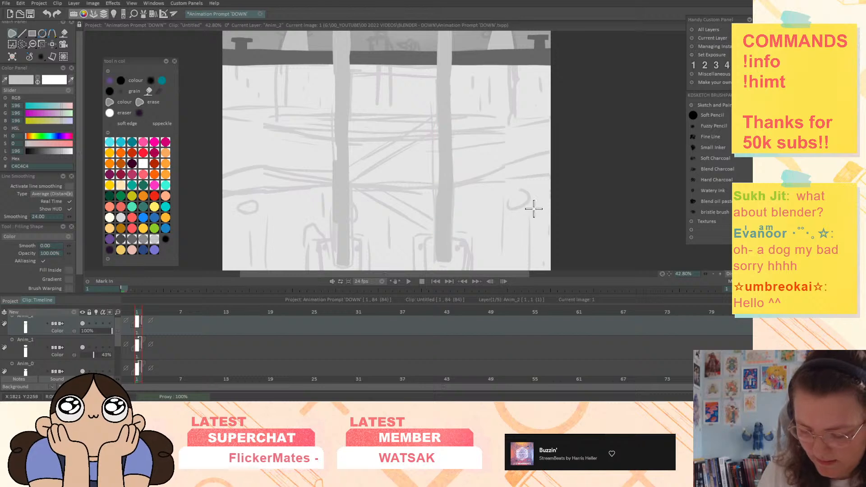
drag(534, 208, 529, 192)
mouse_move(446, 159)
mouse_down()
mouse_move(453, 174)
mouse_move(438, 223)
mouse_move(434, 167)
mouse_up()
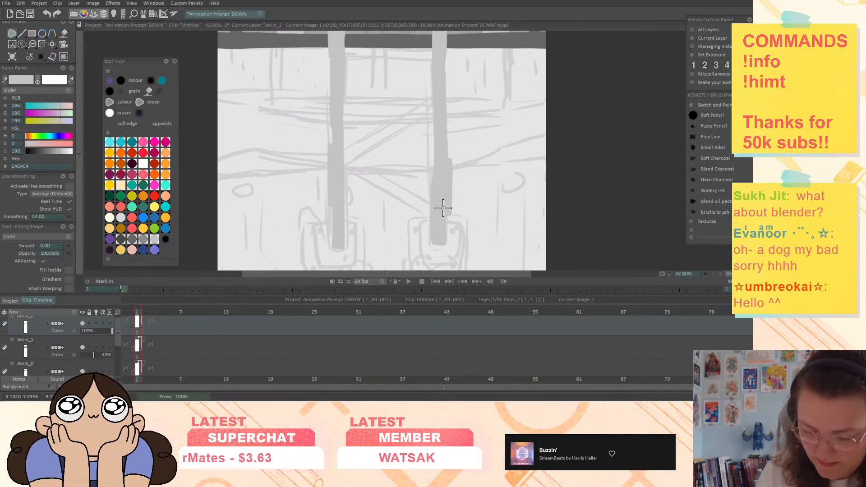
Fill the two diagonal braces between the posts in darker grey 9F9F9F using the Behind drawing mode
scroll(512, 139, up, 3)
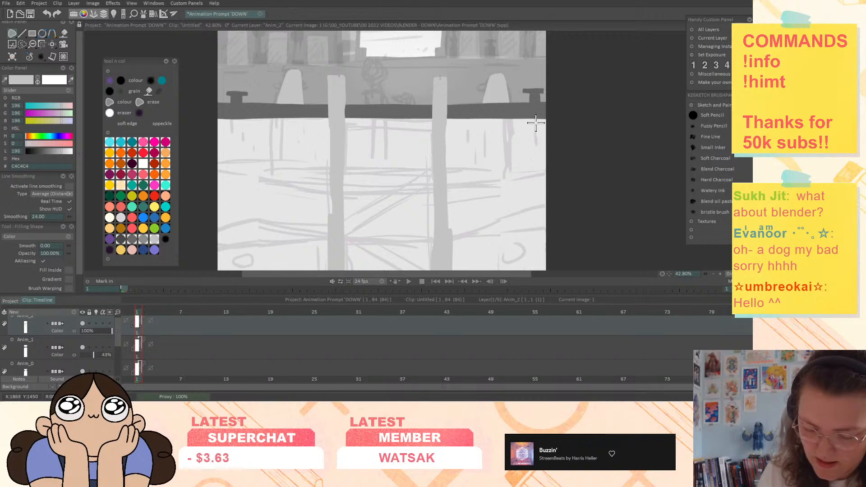
scroll(465, 160, down, 2)
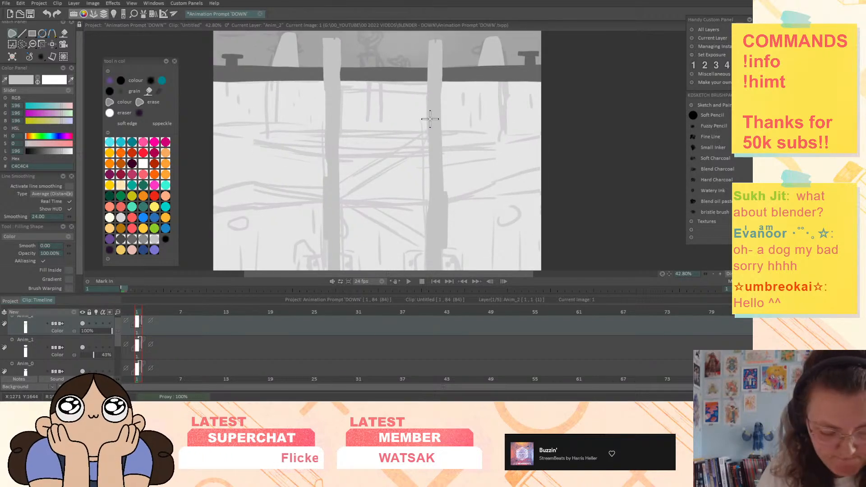
click(46, 237)
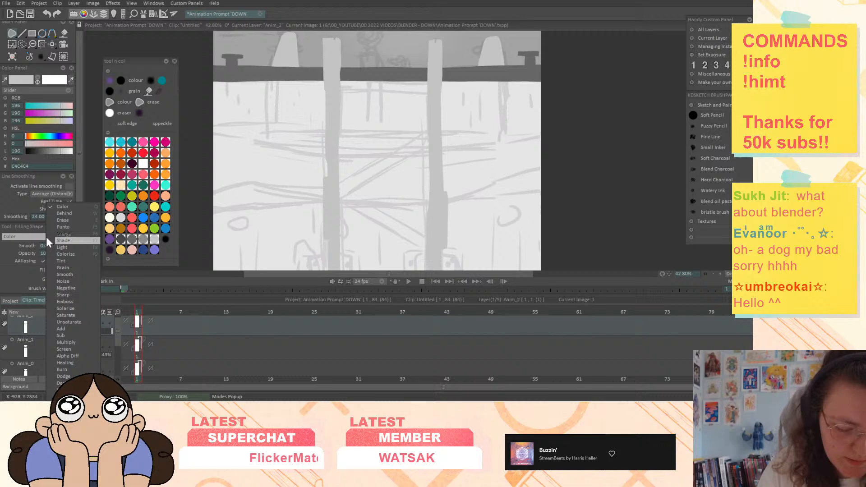
click(73, 214)
drag(58, 151, 55, 153)
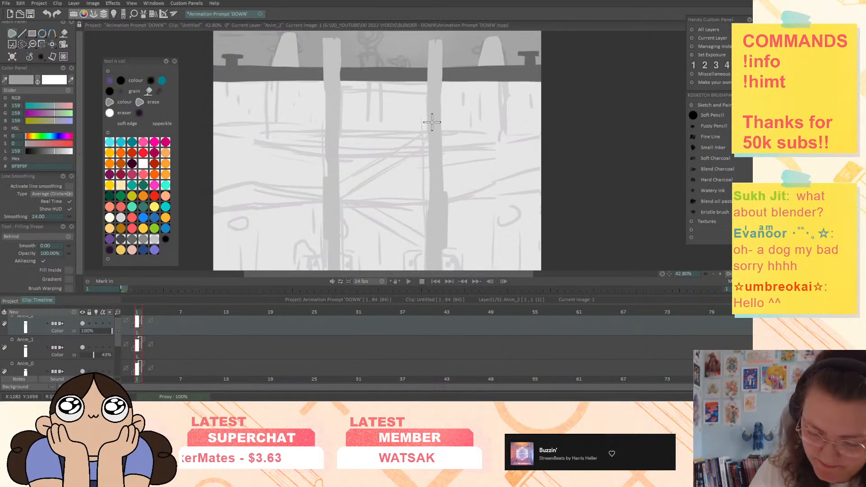
mouse_move(432, 122)
mouse_down()
mouse_move(327, 200)
mouse_move(347, 197)
mouse_move(432, 123)
mouse_up()
scroll(512, 169, down, 2)
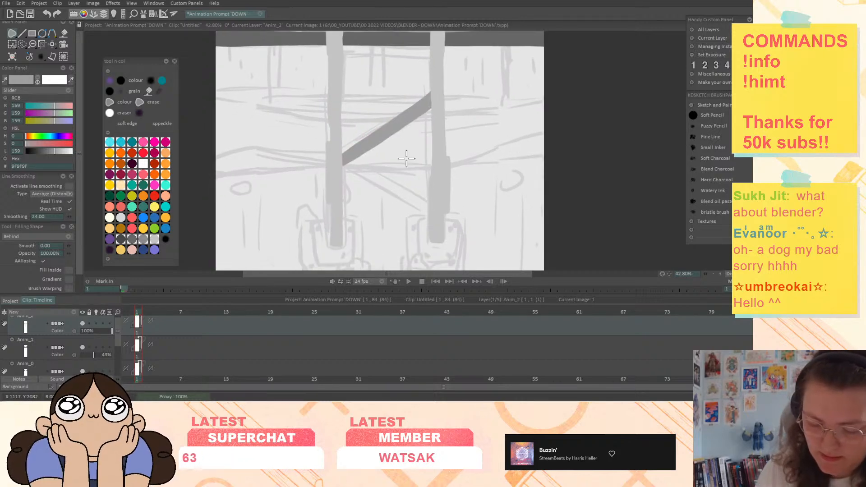
mouse_move(334, 168)
mouse_down()
mouse_move(431, 216)
mouse_move(368, 170)
mouse_move(335, 168)
mouse_up()
Try filling a horizontal crossbeam between the posts in grey B5B5B5 with the Behind drawing mode
scroll(526, 189, up, 4)
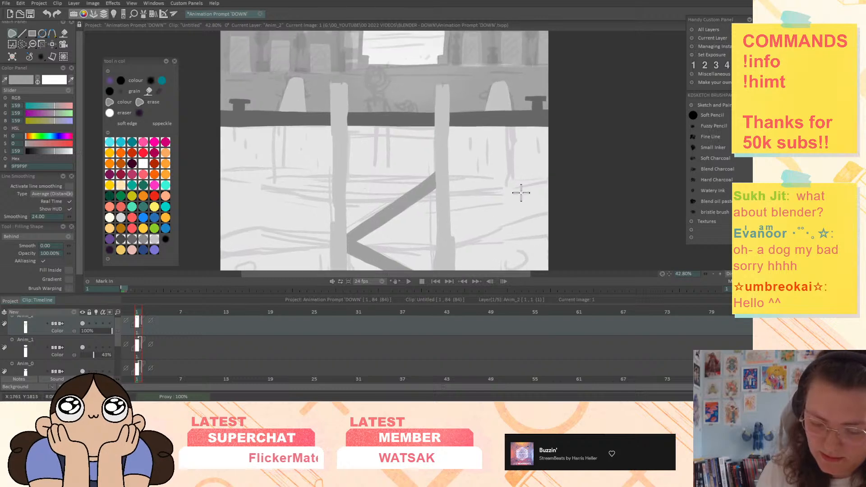
scroll(516, 189, up, 1)
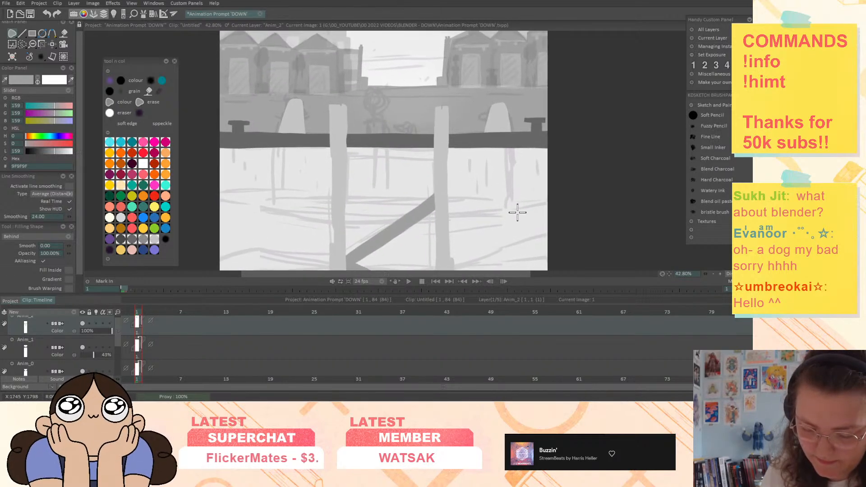
scroll(518, 210, down, 3)
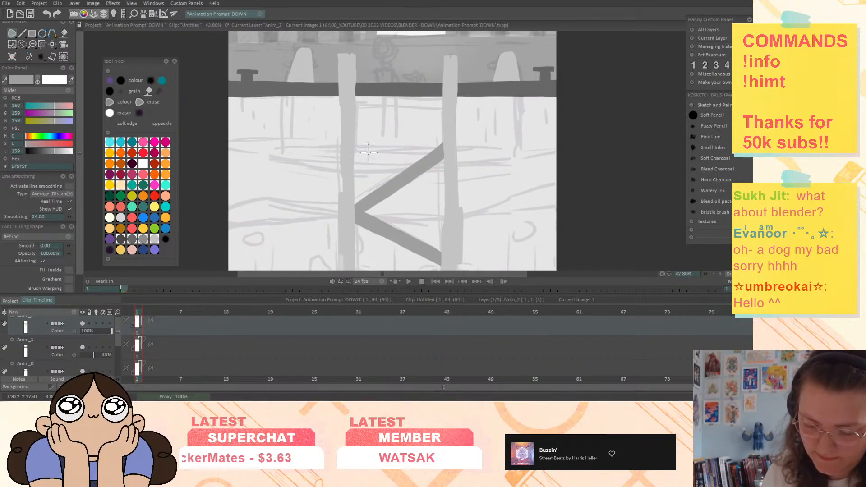
scroll(507, 176, up, 2)
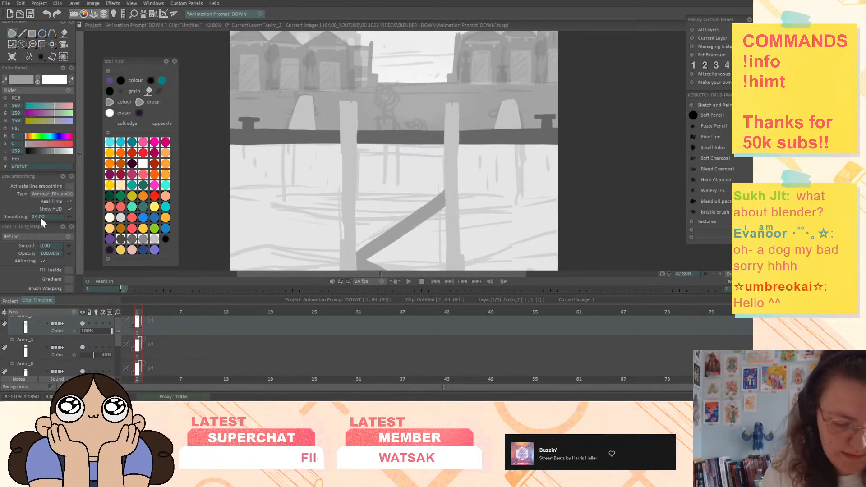
click(57, 34)
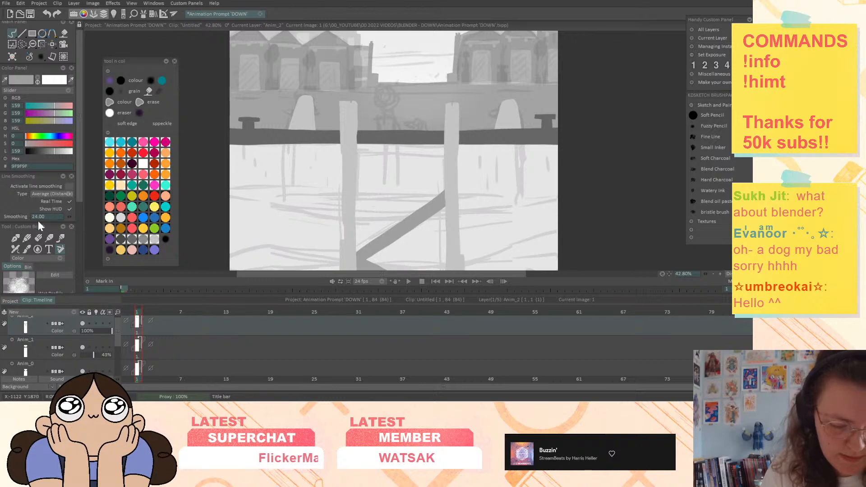
click(12, 34)
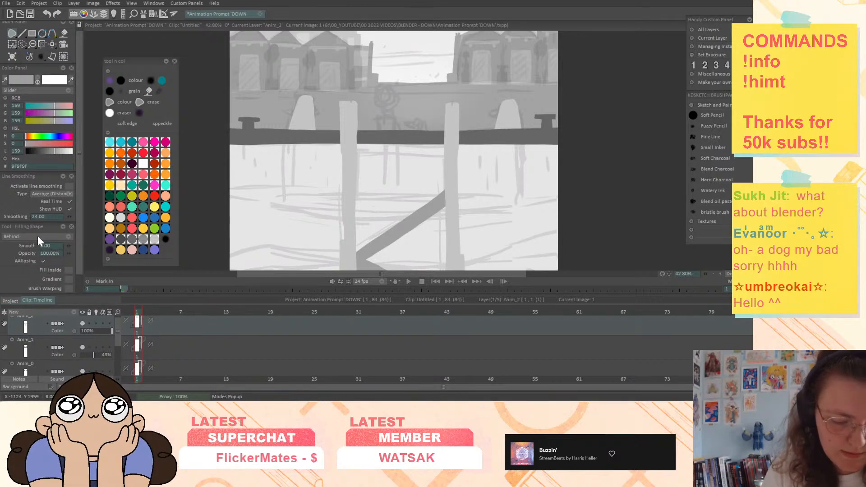
click(28, 80)
click(353, 156)
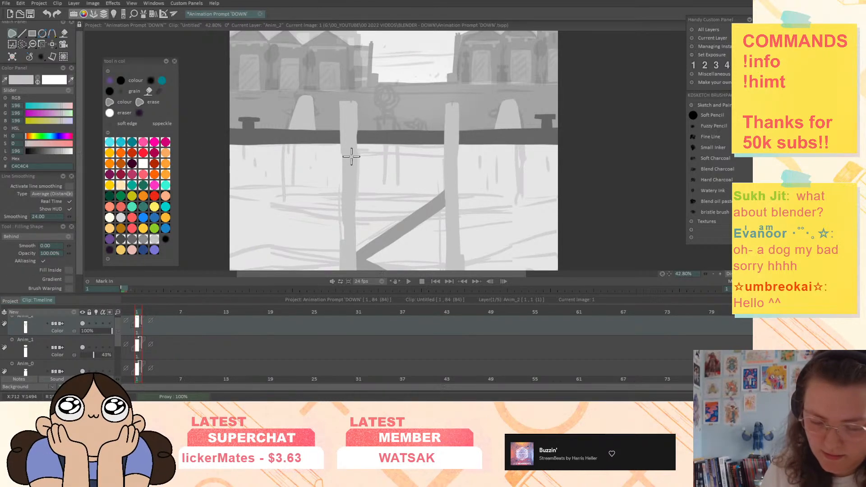
click(60, 152)
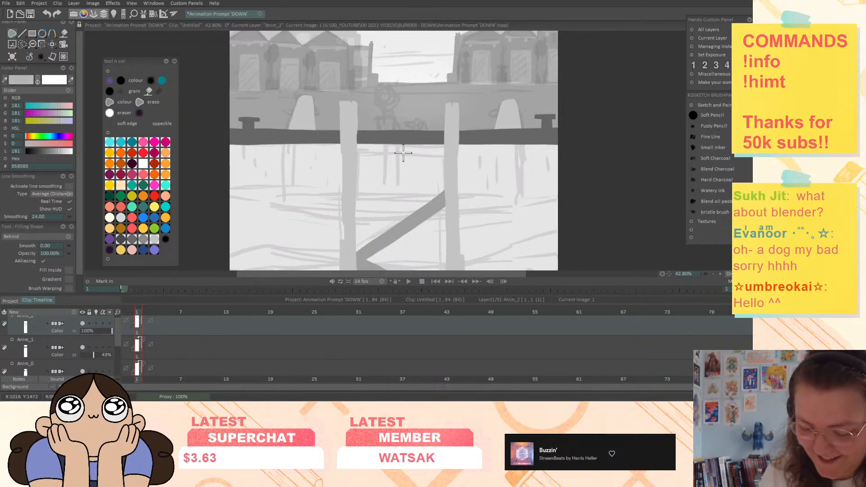
drag(353, 153, 452, 153)
drag(385, 139, 354, 141)
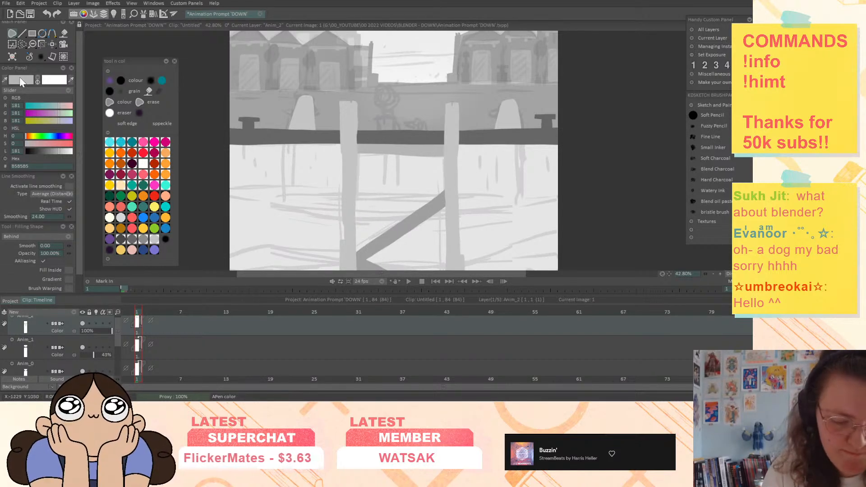
Fill the horizontal crossbeam joining the two posts at dock level in C4C4C4 using the Color drawing mode
alt+click(351, 135)
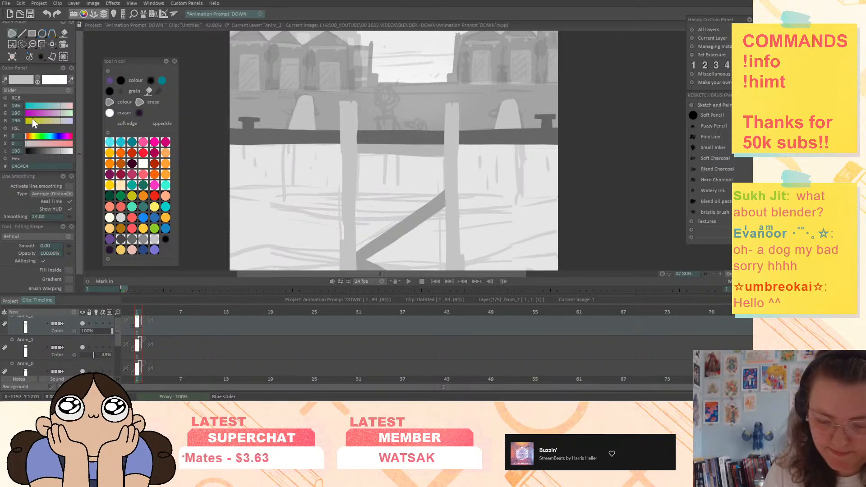
click(34, 237)
click(53, 209)
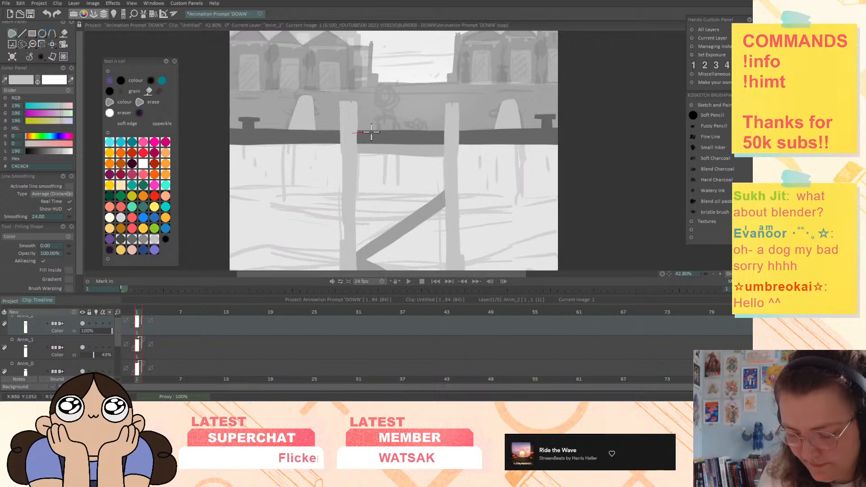
mouse_move(453, 144)
mouse_down()
mouse_move(352, 145)
mouse_move(364, 129)
mouse_move(452, 128)
mouse_move(454, 136)
mouse_move(352, 133)
mouse_up()
Add short light grey end pieces so the crossbeam sticks out past the outer edges of both posts
drag(573, 199, 574, 166)
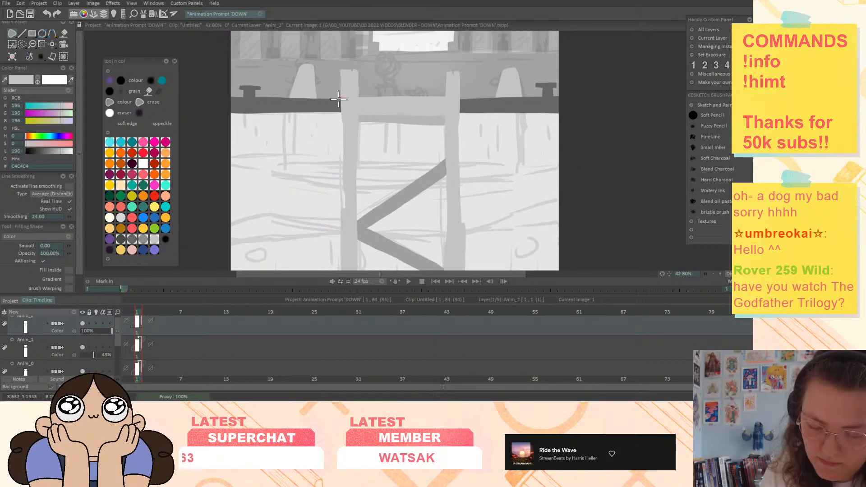
drag(337, 115, 352, 115)
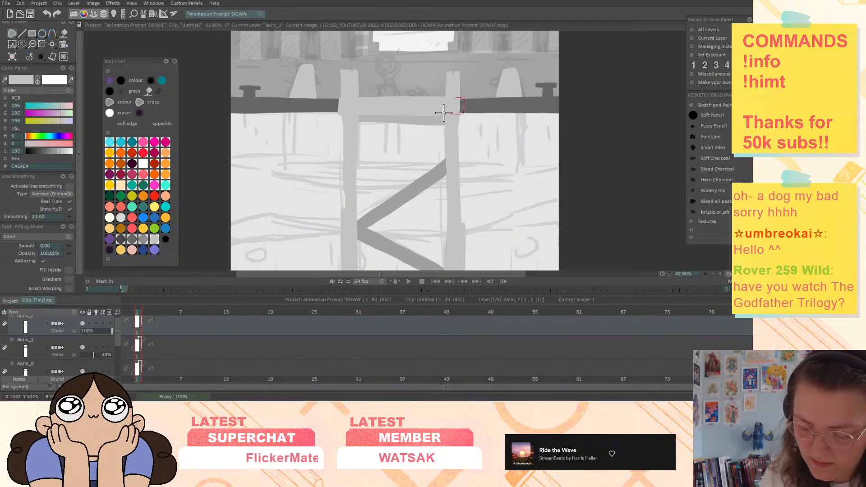
drag(444, 113, 447, 105)
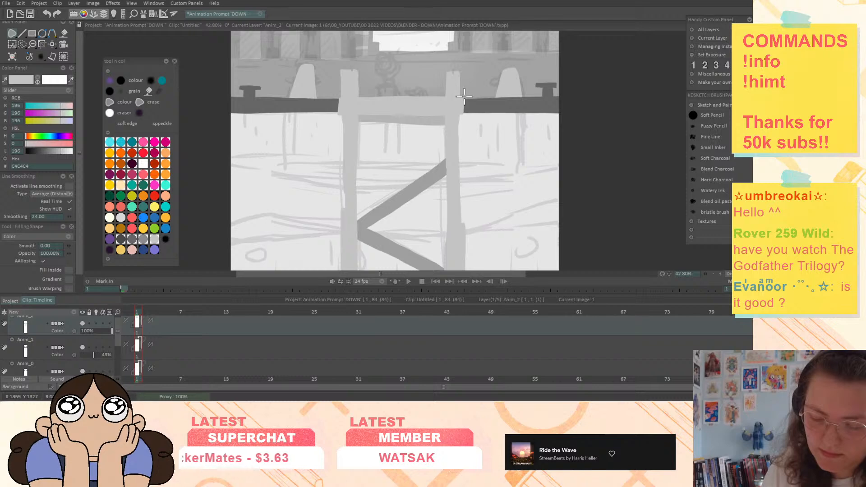
Touch up the crossbeam's end piece at the outer edge of the right-hand post with the C4C4C4 fill
drag(546, 167, 545, 171)
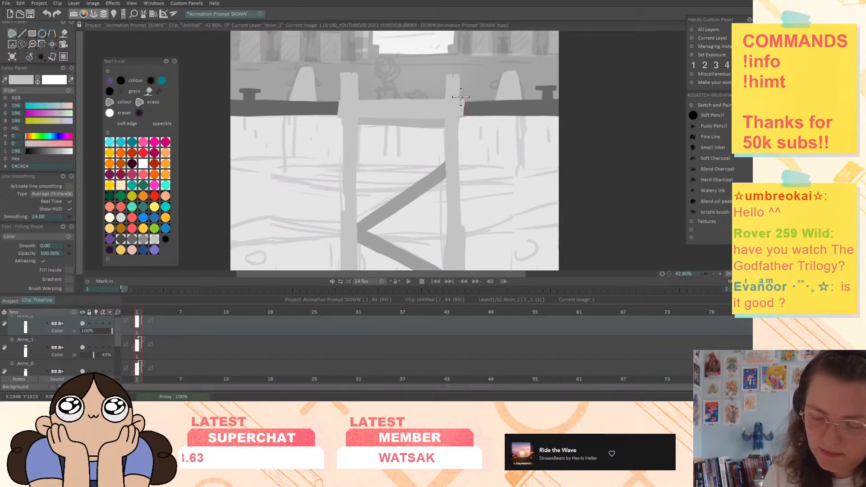
mouse_move(452, 107)
mouse_down()
mouse_move(462, 97)
mouse_move(338, 97)
mouse_move(336, 114)
mouse_move(456, 114)
mouse_up()
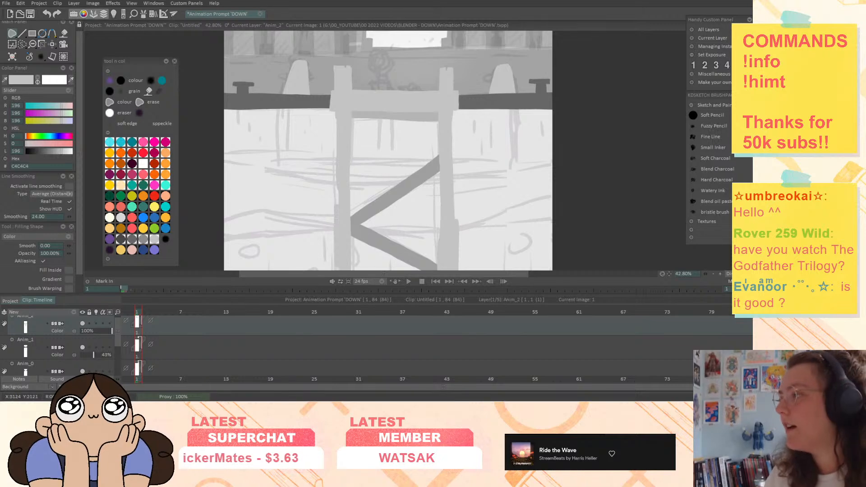
mouse_move(763, 271)
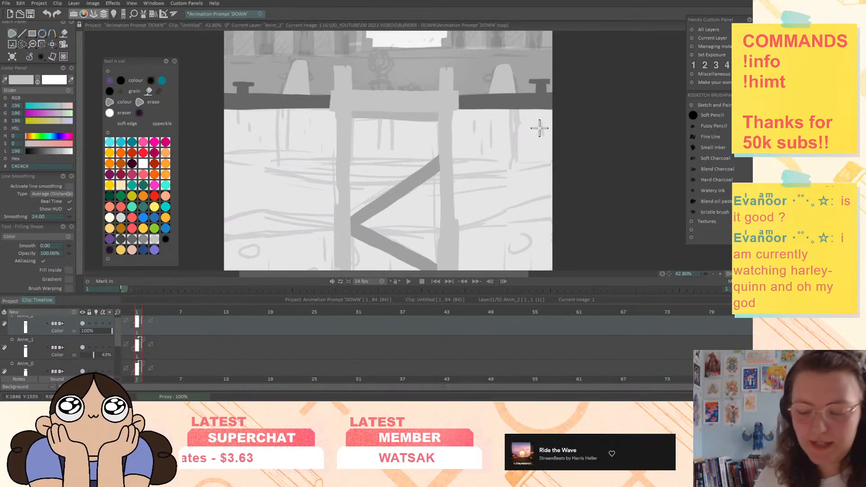
scroll(540, 128, down, 4)
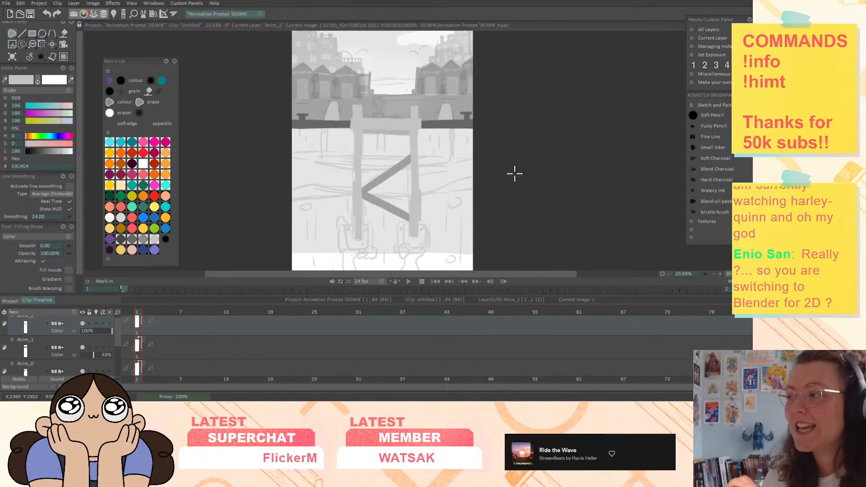
drag(705, 274, 728, 276)
drag(555, 153, 552, 115)
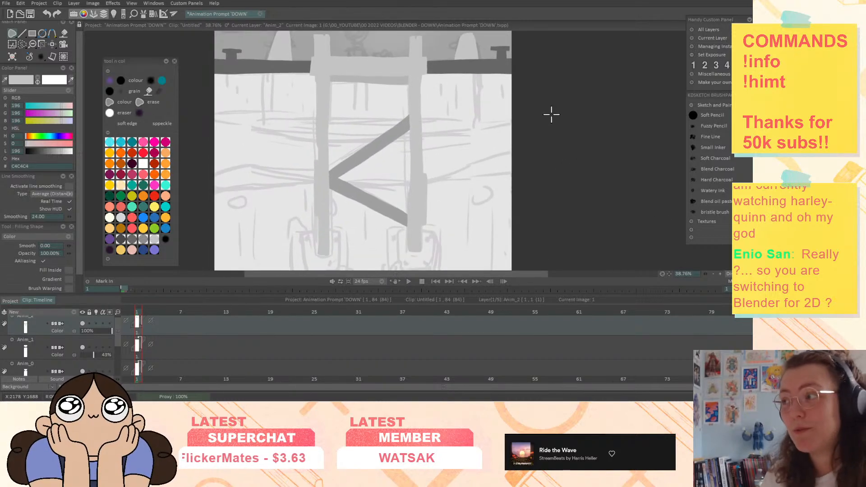
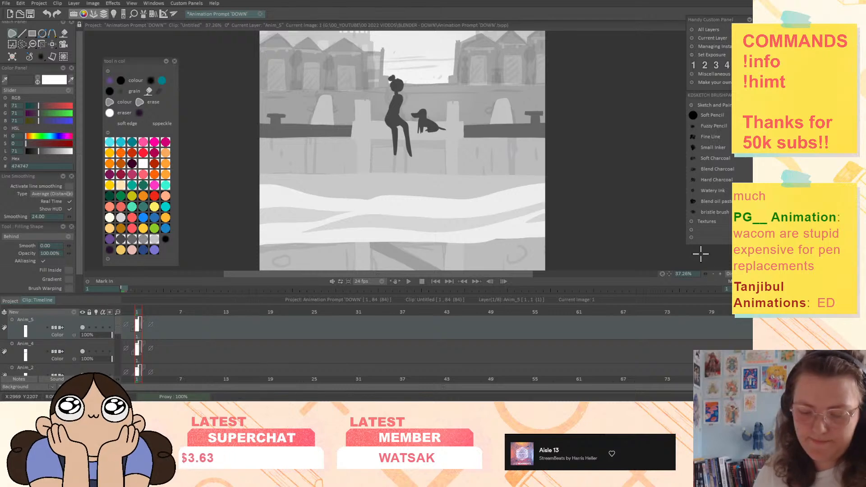
Fill in the seated figure's arms, ponytail and feet in dark grey 474747, with one arm reaching to the dog
mouse_move(395, 95)
mouse_down()
mouse_move(382, 111)
mouse_move(406, 83)
mouse_move(420, 118)
mouse_move(396, 121)
mouse_move(406, 112)
mouse_up()
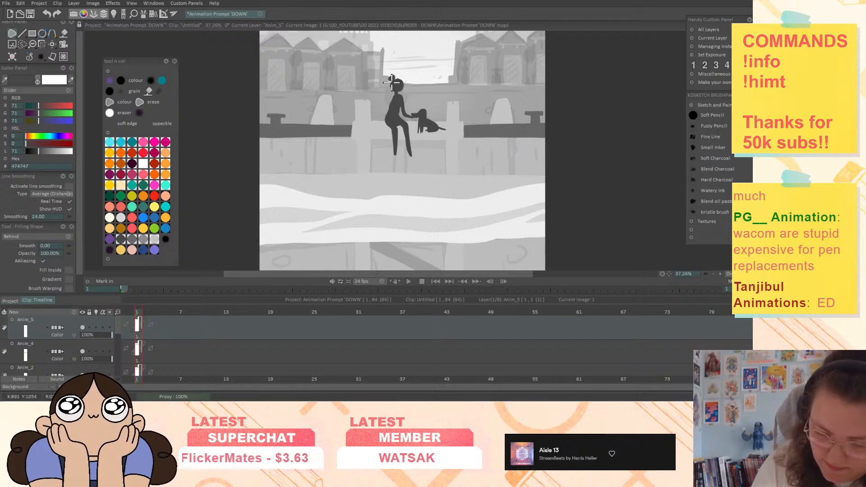
mouse_move(393, 81)
mouse_down()
mouse_move(394, 96)
mouse_move(373, 123)
mouse_move(391, 101)
mouse_up()
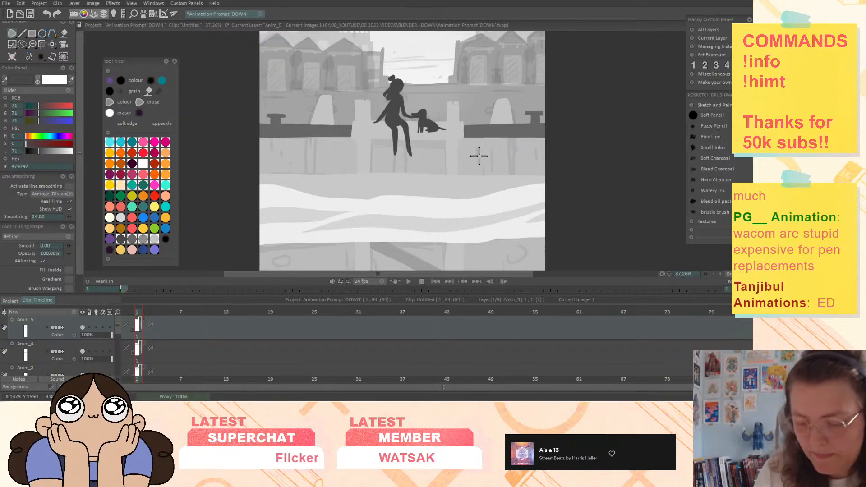
drag(569, 186, 569, 193)
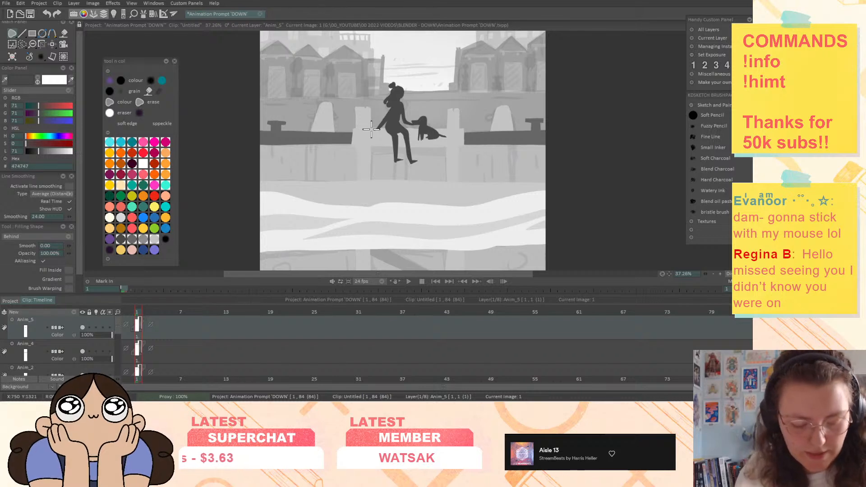
Review the tall composition from the seated figure down to the underwater sketch and the bases of the posts
drag(705, 274, 664, 283)
drag(546, 207, 534, 28)
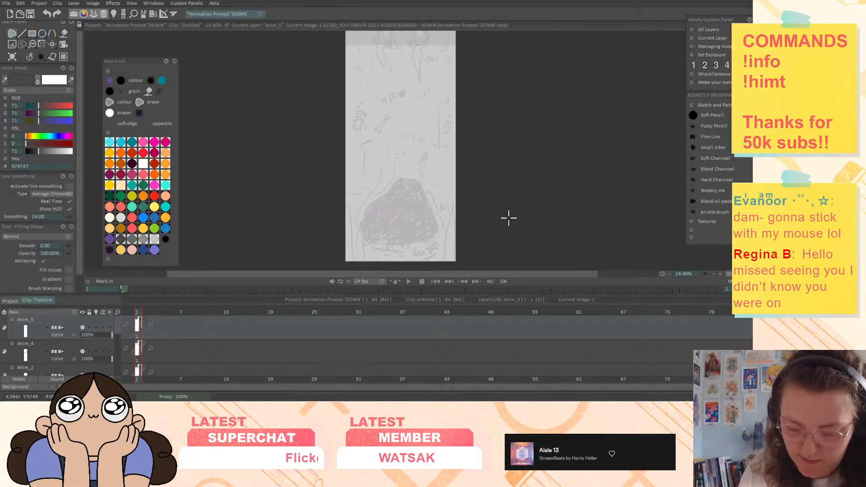
drag(509, 218, 508, 207)
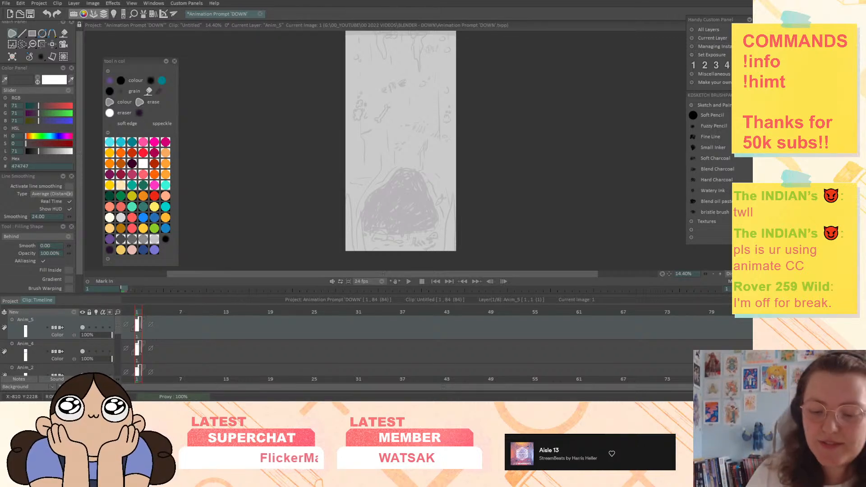
drag(553, 102, 543, 205)
drag(575, 135, 575, 212)
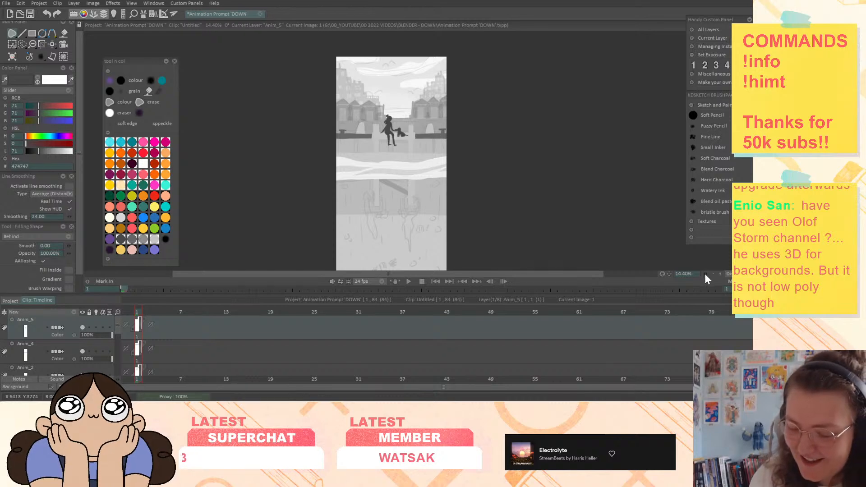
drag(706, 275, 735, 275)
drag(573, 191, 596, 128)
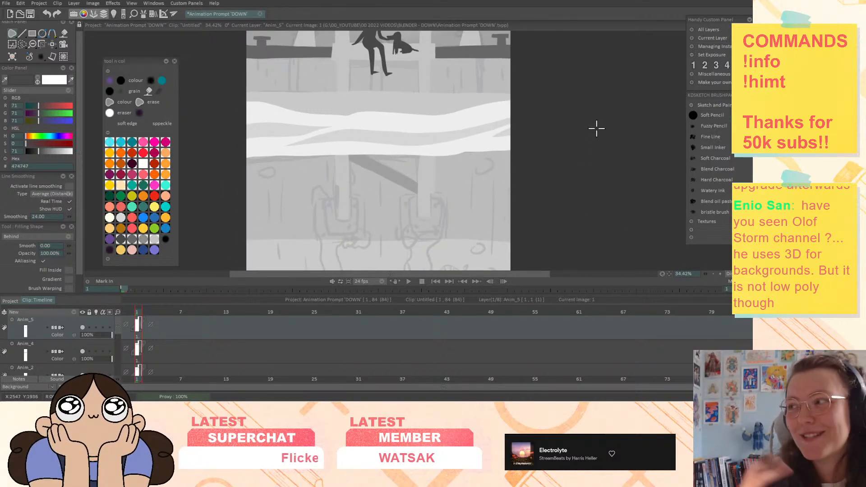
drag(557, 185, 577, 103)
drag(594, 161, 588, 188)
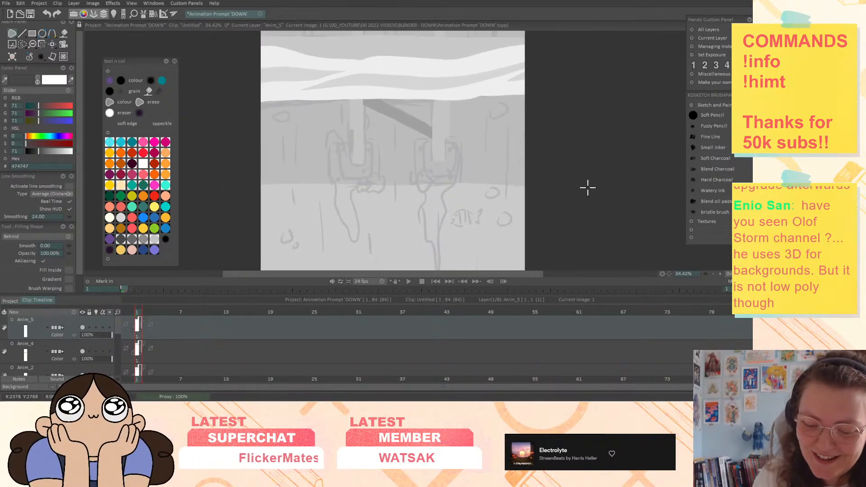
Pick light grey C4C4C4 and lower the layer opacity of Anim_5 to 29% and Anim_4 to 24%
click(133, 242)
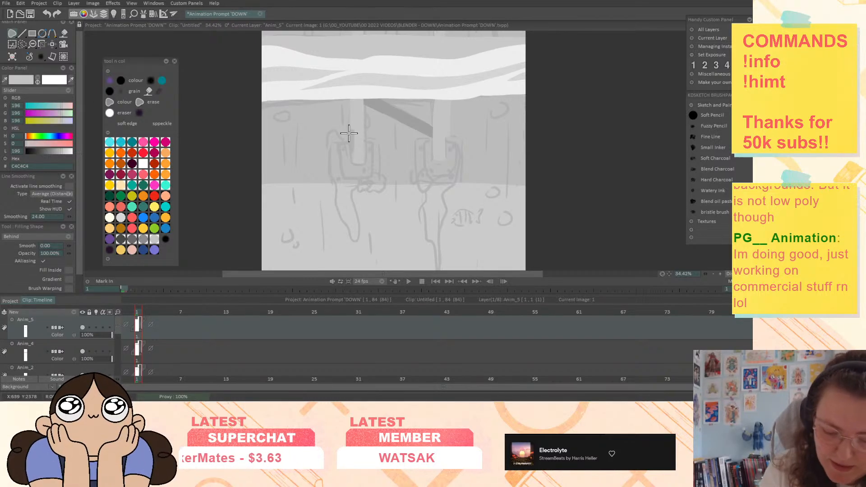
click(82, 327)
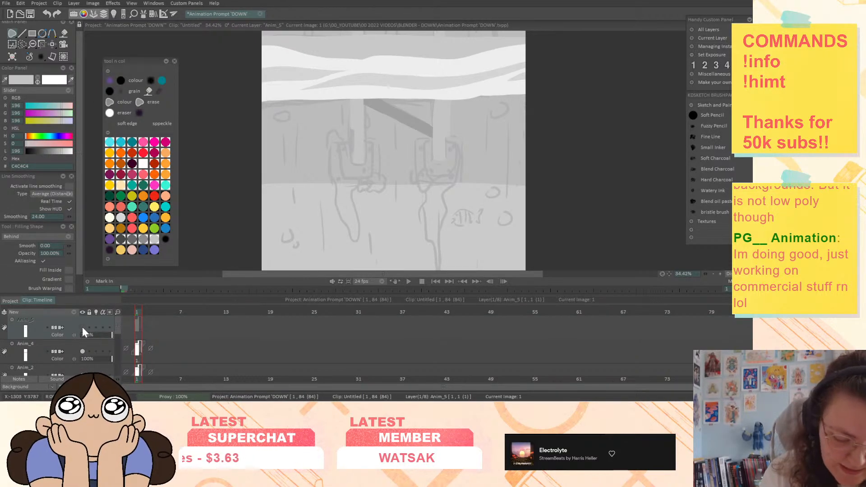
click(82, 327)
click(82, 351)
click(83, 329)
click(90, 335)
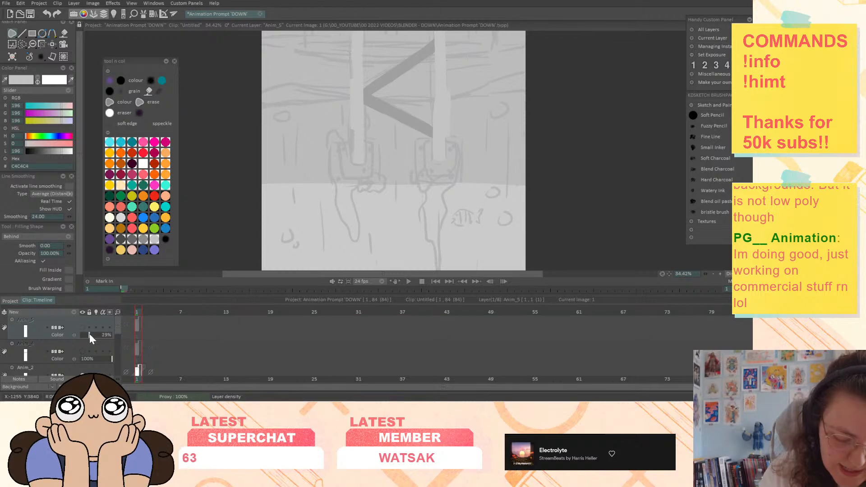
click(83, 327)
click(82, 352)
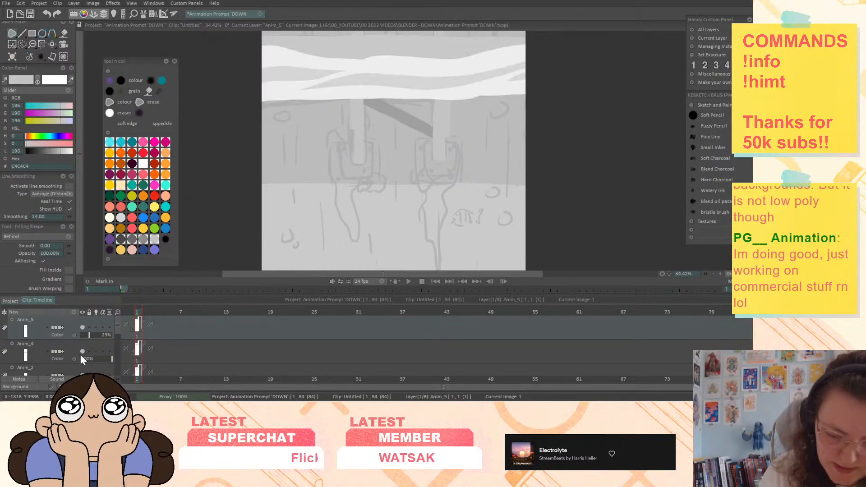
mouse_move(80, 355)
mouse_down()
mouse_move(96, 360)
mouse_move(89, 352)
mouse_up()
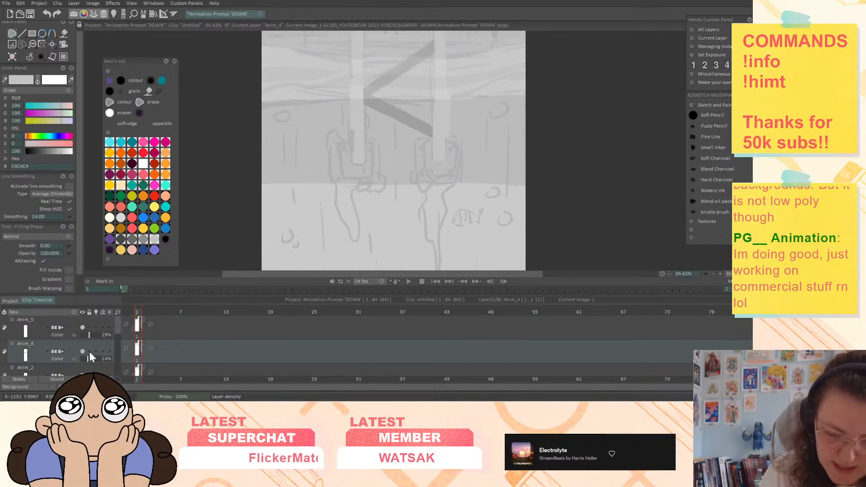
On layer Anim_2, touch up the lower end of the left-hand post in C4C4C4 and set the fill colour to A8A8A8
drag(514, 138, 511, 155)
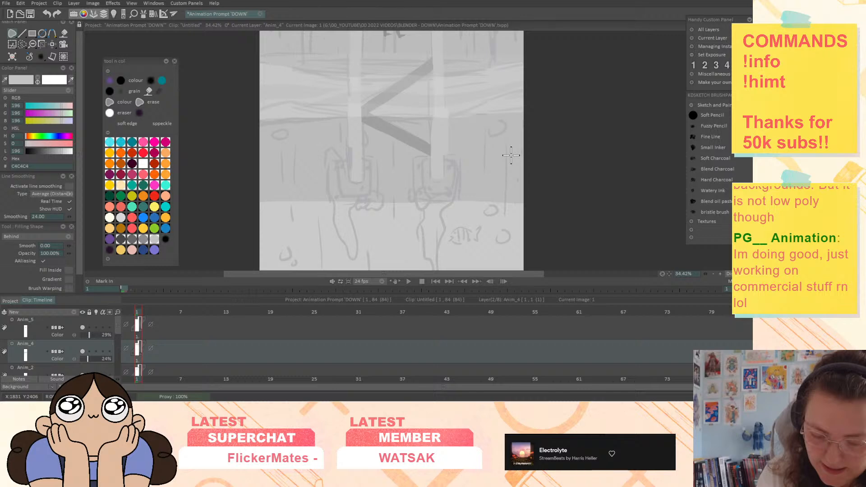
scroll(118, 335, down, 1)
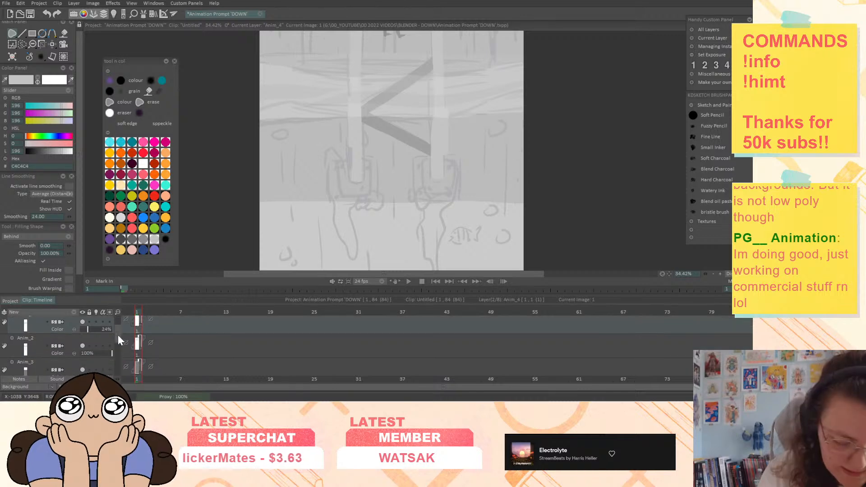
click(81, 346)
click(82, 346)
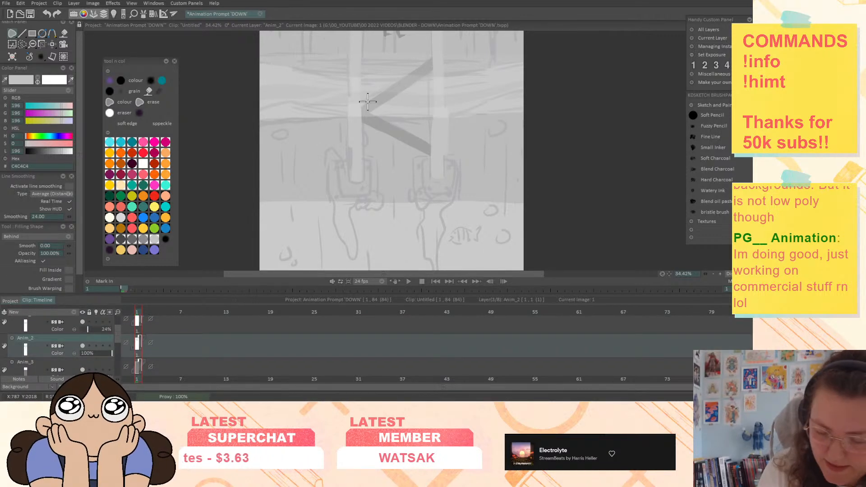
mouse_move(354, 158)
mouse_down()
mouse_move(338, 193)
mouse_move(354, 196)
mouse_move(371, 183)
mouse_move(365, 159)
mouse_up()
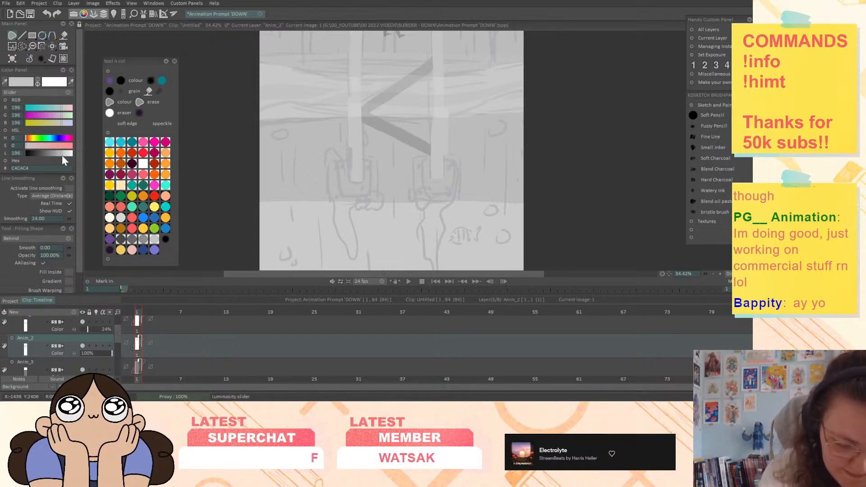
drag(62, 155, 56, 153)
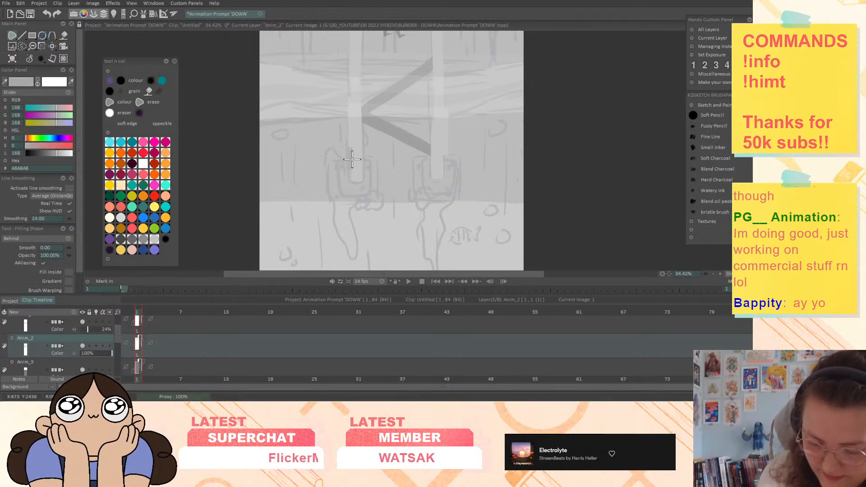
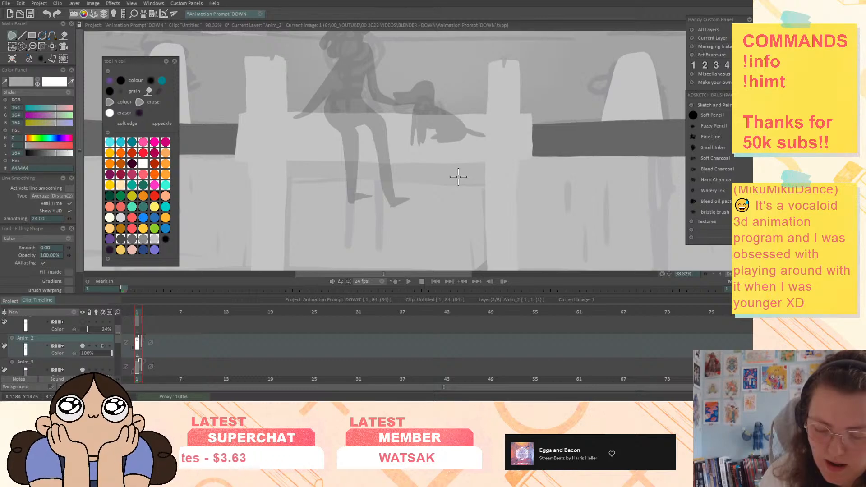
Save the project and fill a darker A6A6A6 shadow band along the crossbeam's underside using the Color drawing mode
key(ctrl+s)
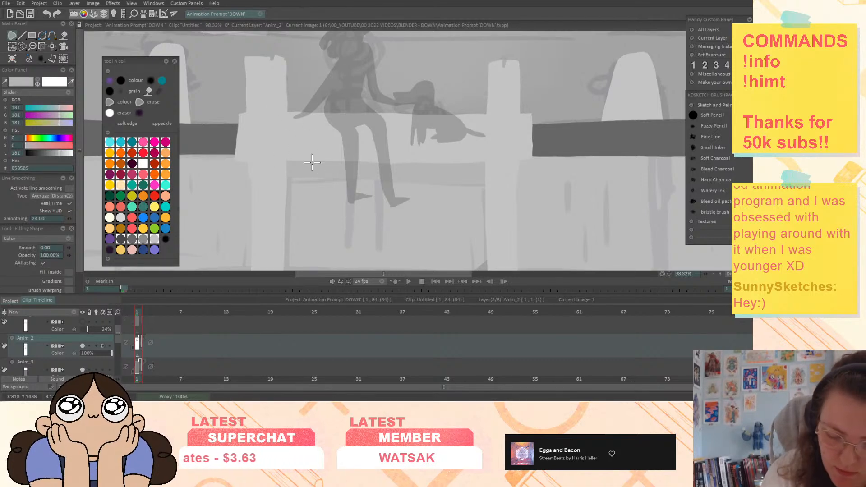
click(57, 153)
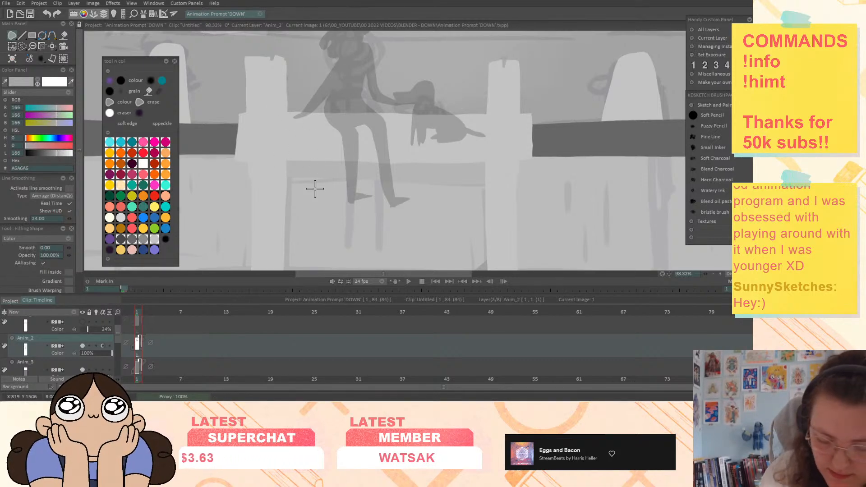
mouse_move(232, 147)
mouse_down()
mouse_move(539, 145)
mouse_move(540, 156)
mouse_move(287, 164)
mouse_move(227, 163)
mouse_move(216, 152)
mouse_move(236, 150)
mouse_move(242, 160)
mouse_move(265, 155)
mouse_move(265, 135)
mouse_move(277, 145)
mouse_move(535, 146)
mouse_move(524, 160)
mouse_move(422, 164)
mouse_move(277, 159)
mouse_move(254, 156)
mouse_move(255, 145)
mouse_up()
key(ctrl+z)
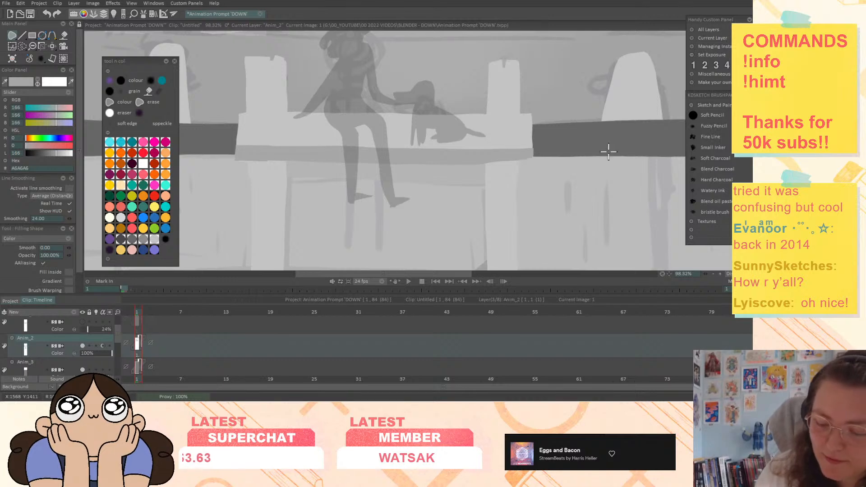
drag(575, 195, 578, 186)
mouse_move(535, 142)
mouse_down()
mouse_move(529, 152)
mouse_move(483, 153)
mouse_move(523, 144)
mouse_up()
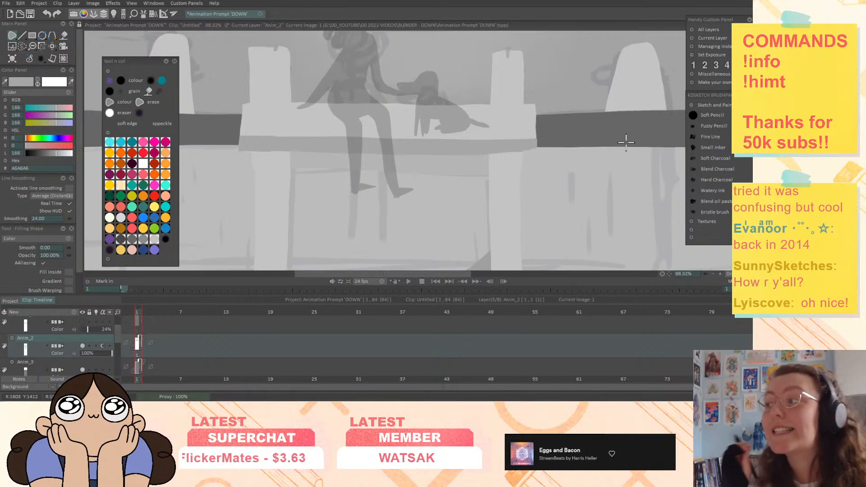
Review the shaded dock from the crossbeam down to the post footings at a wider view
drag(573, 190, 580, 189)
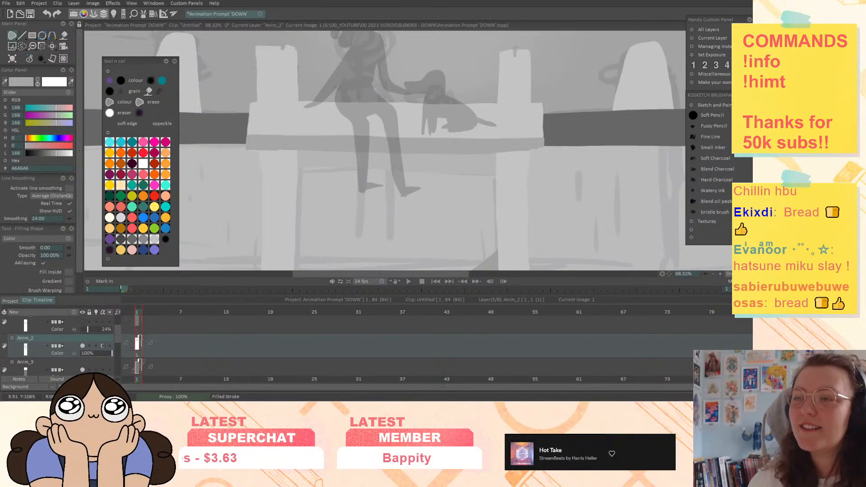
drag(545, 130, 544, 168)
drag(706, 274, 678, 277)
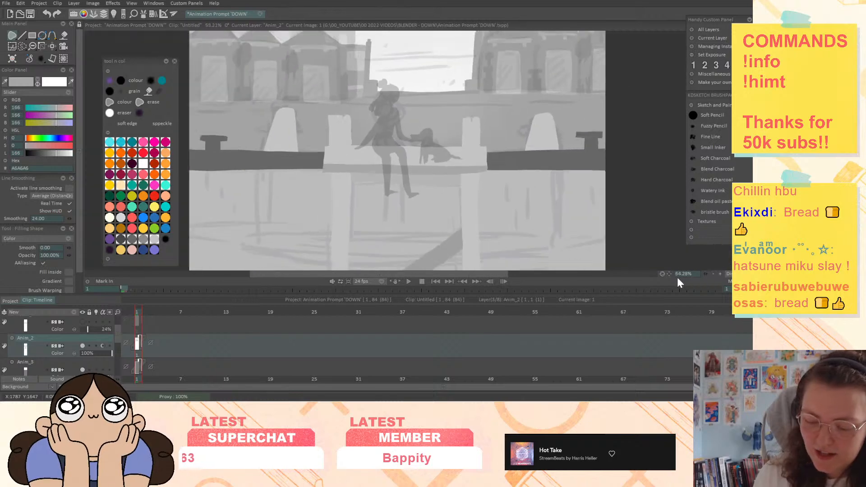
drag(596, 187, 610, 124)
drag(622, 161, 633, 251)
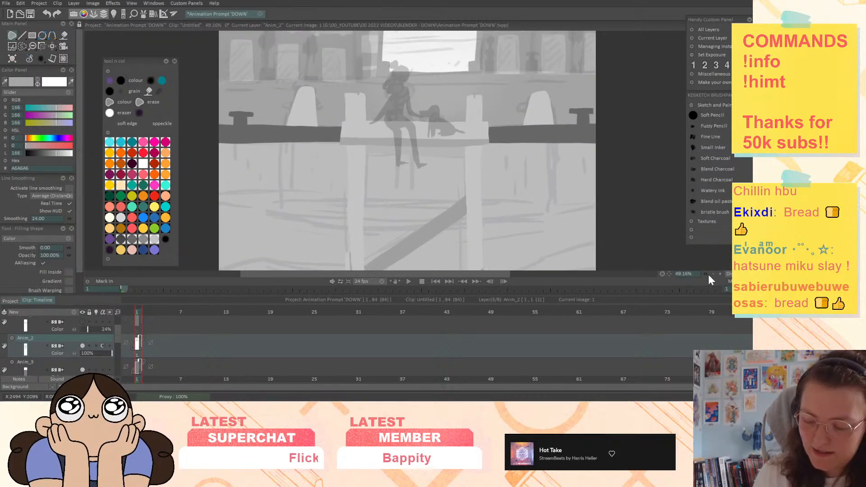
drag(708, 274, 654, 261)
drag(578, 164, 583, 85)
mouse_move(592, 179)
mouse_down()
mouse_move(590, 149)
mouse_move(583, 277)
mouse_up()
Show layer Anim_4 again and restore the dimmed Anim_5, Anim_4 and Anim_1 layers to full opacity
drag(118, 328, 118, 319)
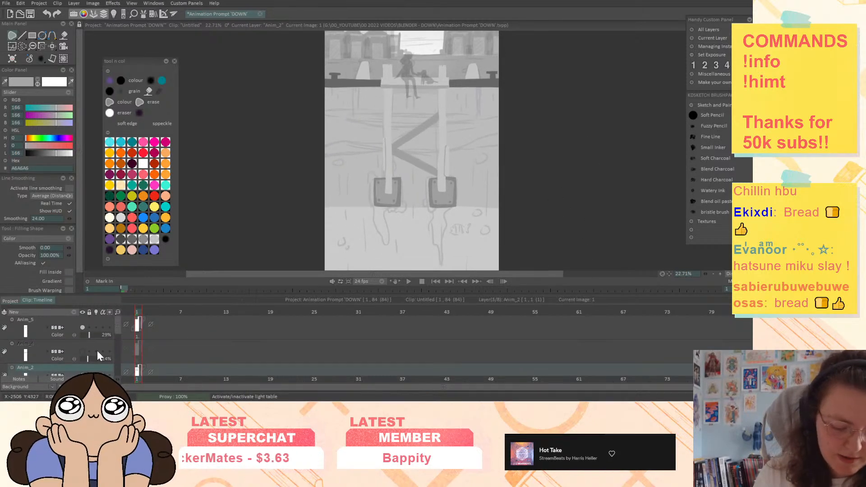
click(82, 352)
drag(87, 359, 174, 353)
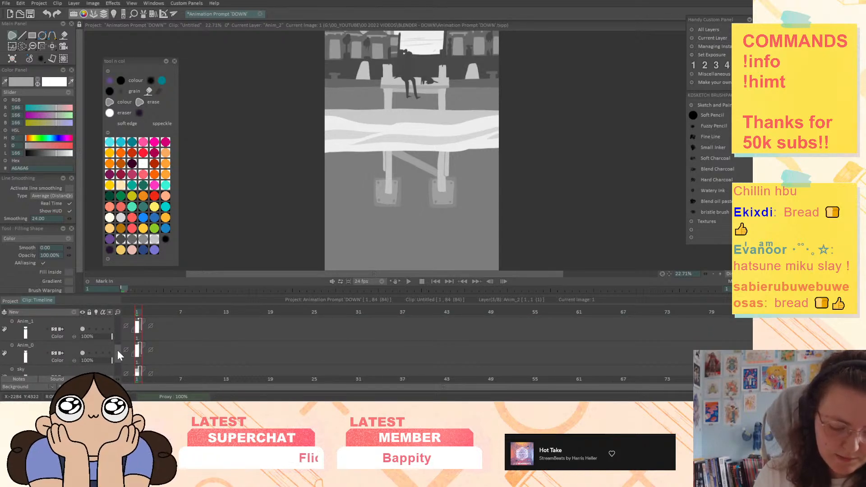
drag(117, 350, 211, 339)
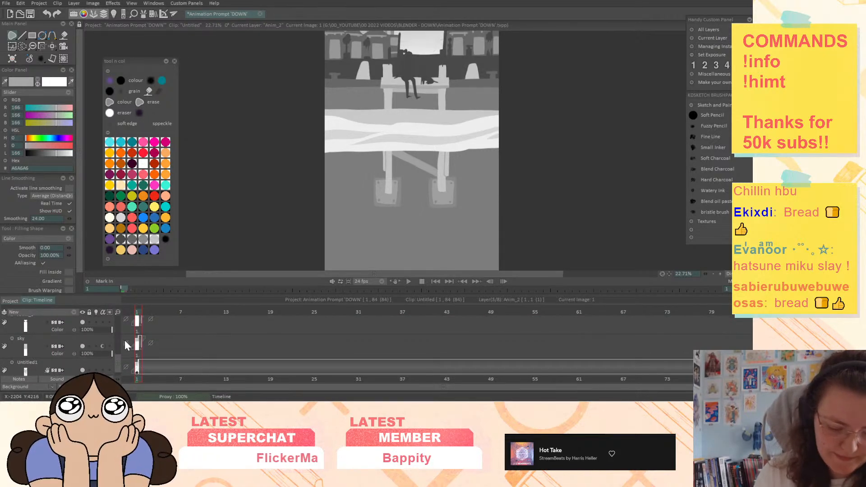
Toggle layer Anim_5 off and on to check the seated figure and dog, and turn on its transparency preservation
drag(118, 362, 128, 313)
click(77, 326)
click(82, 328)
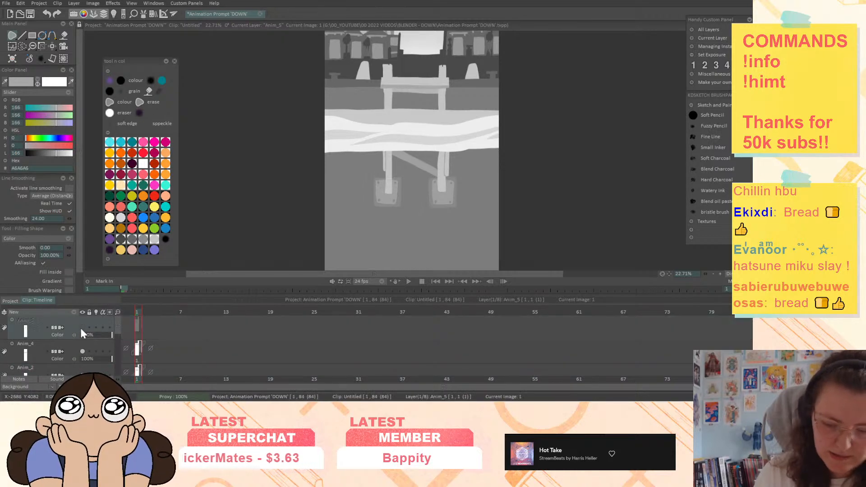
drag(586, 133, 550, 207)
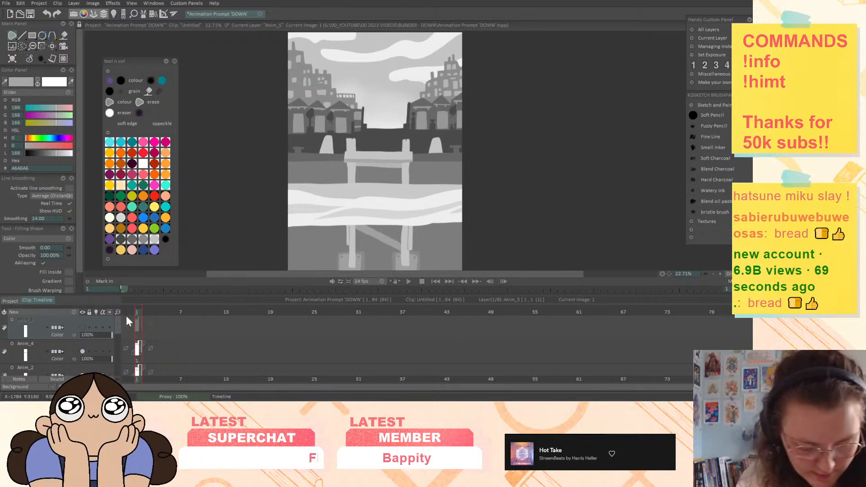
click(83, 353)
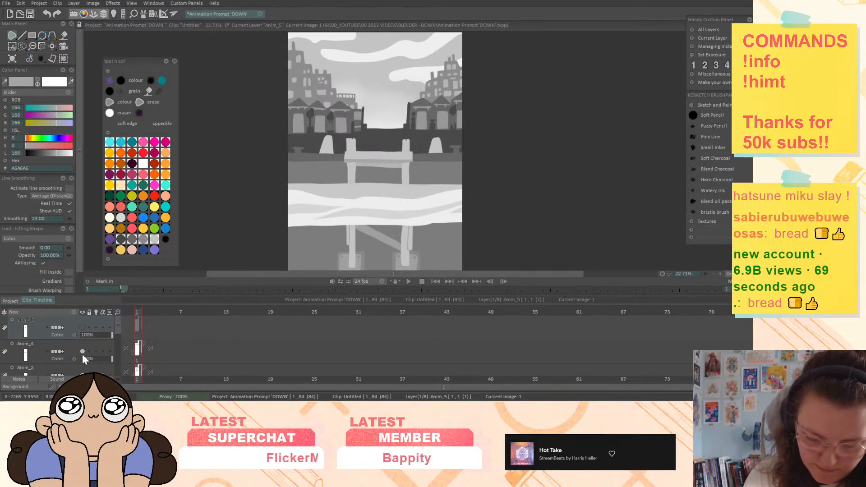
click(83, 327)
click(102, 327)
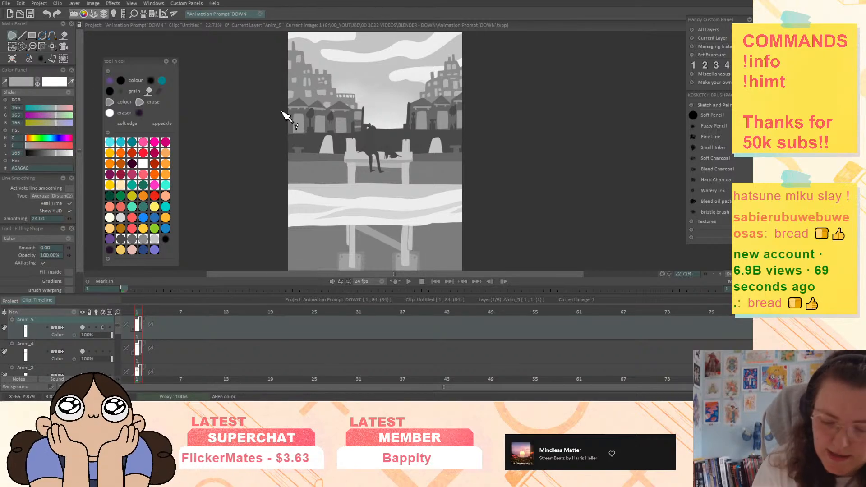
Set the fill colour to 6C6C6C and recolour the seated figure and dog on layer Anim_5
click(39, 153)
drag(41, 153, 45, 153)
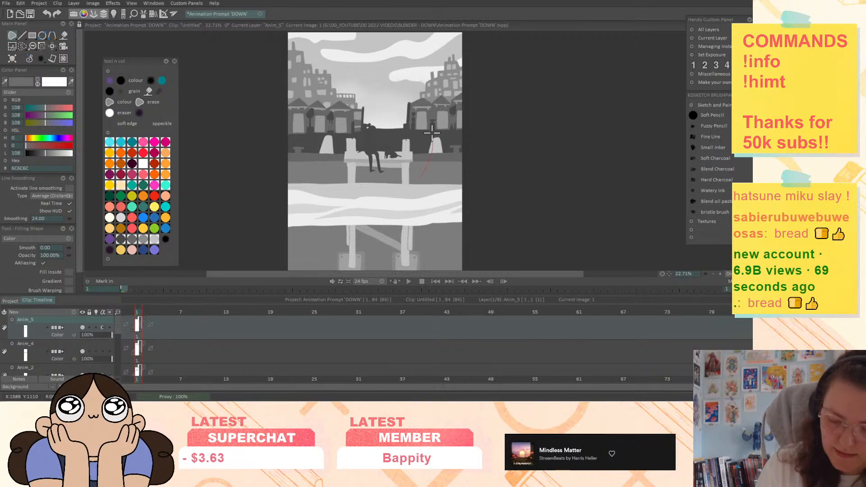
key(Return)
Look over the full canvas and reduce the opacity of layer Anim_3 to 43%
drag(544, 196, 541, 212)
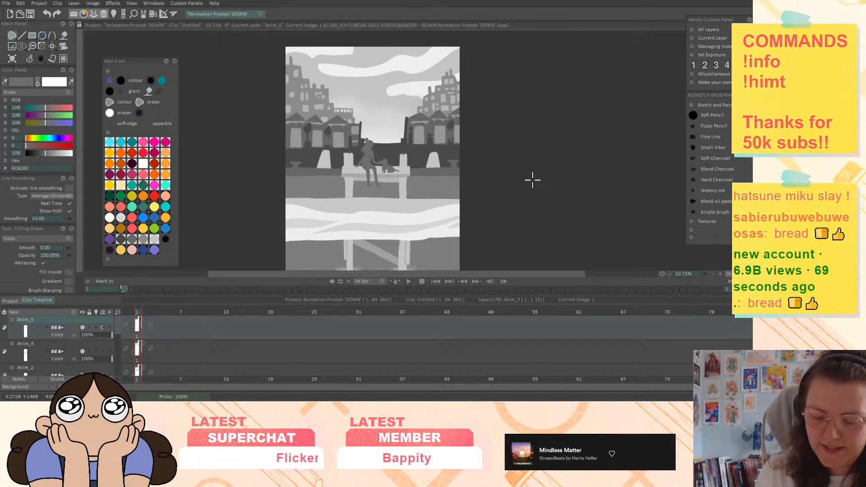
drag(556, 205, 561, 159)
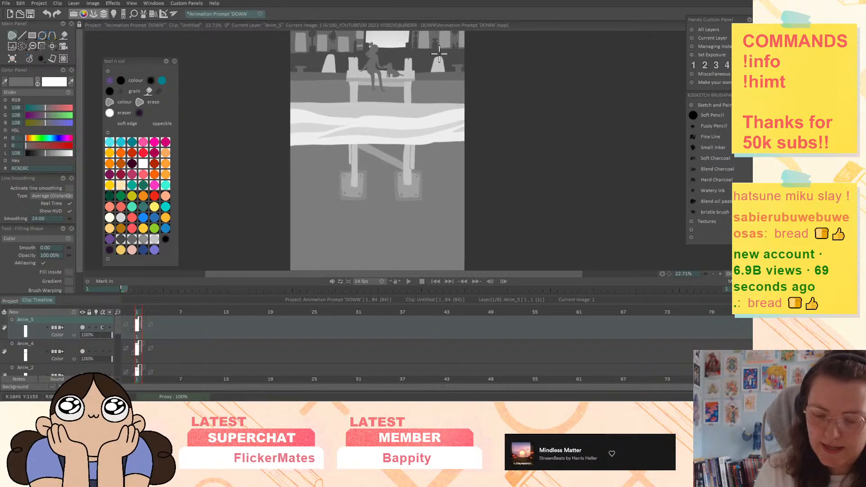
drag(523, 211, 519, 97)
drag(524, 234, 520, 137)
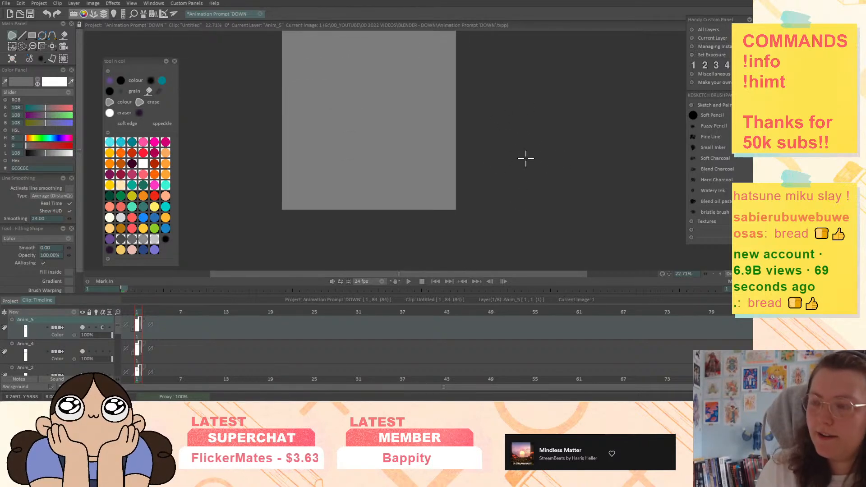
drag(118, 326, 117, 346)
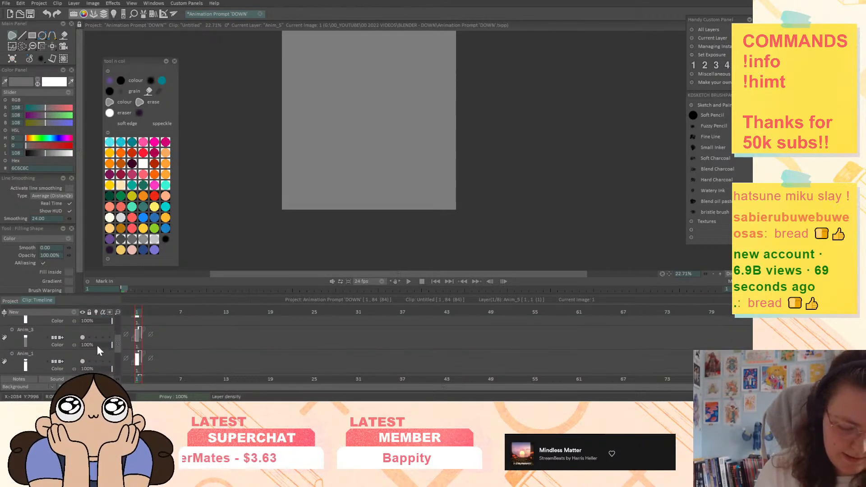
click(94, 346)
drag(553, 44, 533, 269)
drag(544, 151, 546, 265)
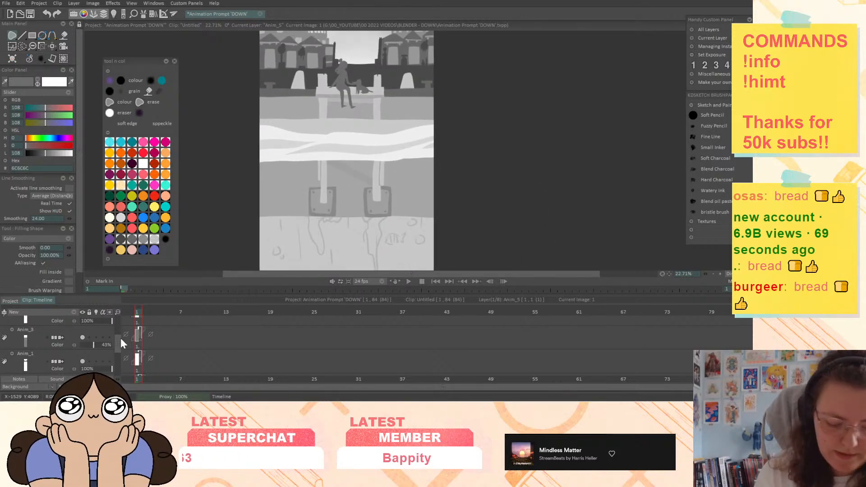
Hide Anim_4 and lower opacity: Anim_5 and Anim_3 to 20%, Anim_2 to 25%, Anim_1 to 29%, Anim_0 to 40%, sky to 38%
mouse_move(118, 341)
mouse_down()
mouse_move(116, 320)
mouse_move(120, 361)
mouse_move(93, 361)
mouse_move(119, 343)
mouse_move(117, 311)
mouse_up()
click(82, 346)
click(82, 346)
click(82, 343)
click(98, 326)
click(86, 336)
click(85, 348)
click(88, 350)
click(87, 344)
click(90, 353)
Toggle Anim_5 to confirm it holds the seated figure, and rename the layer "me"
click(82, 328)
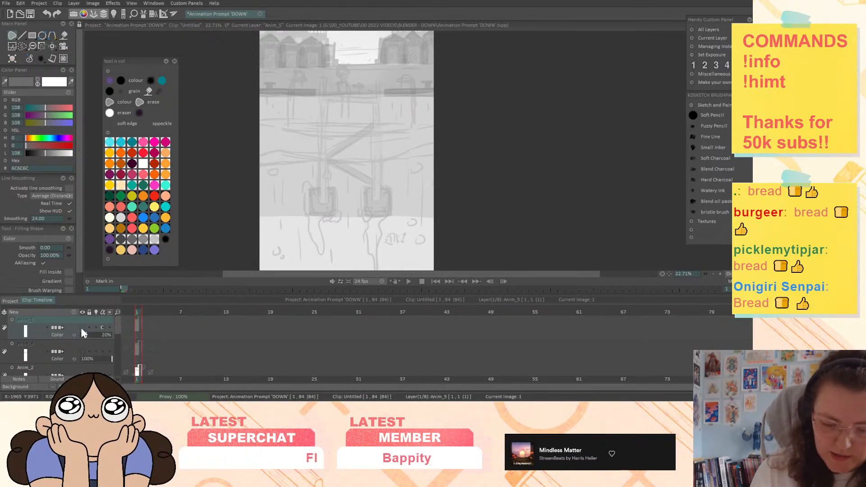
click(82, 328)
double_click(30, 319)
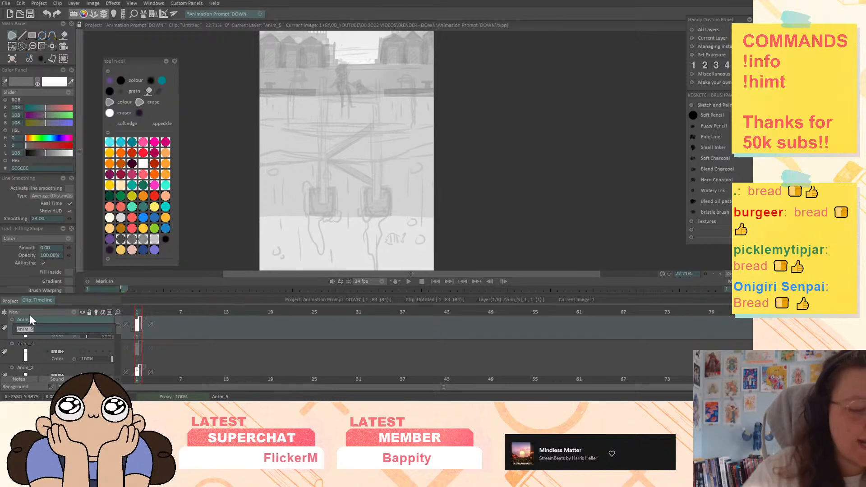
text(me)
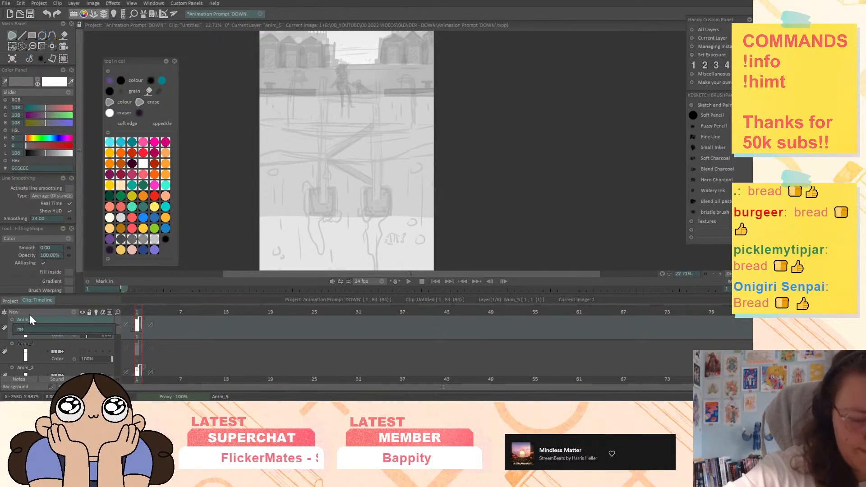
key(Return)
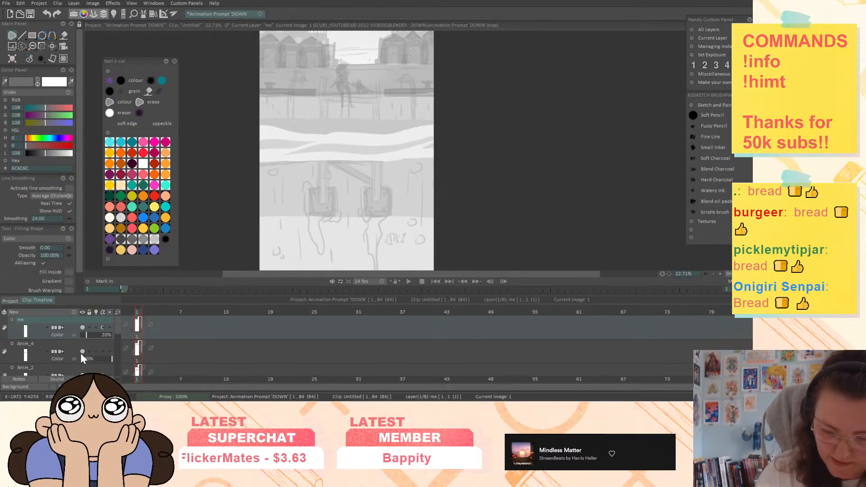
Rename layer Anim_4 as "water top", make it visible and set its opacity to 34%
double_click(32, 344)
text(water top)
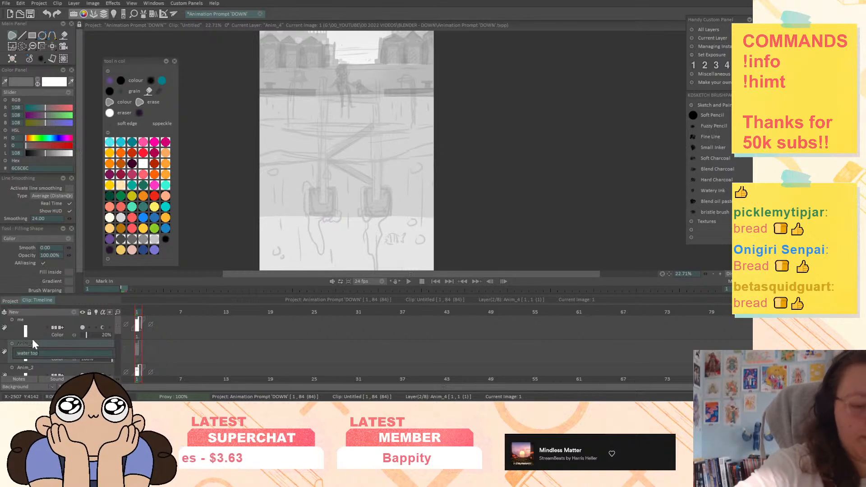
key(Return)
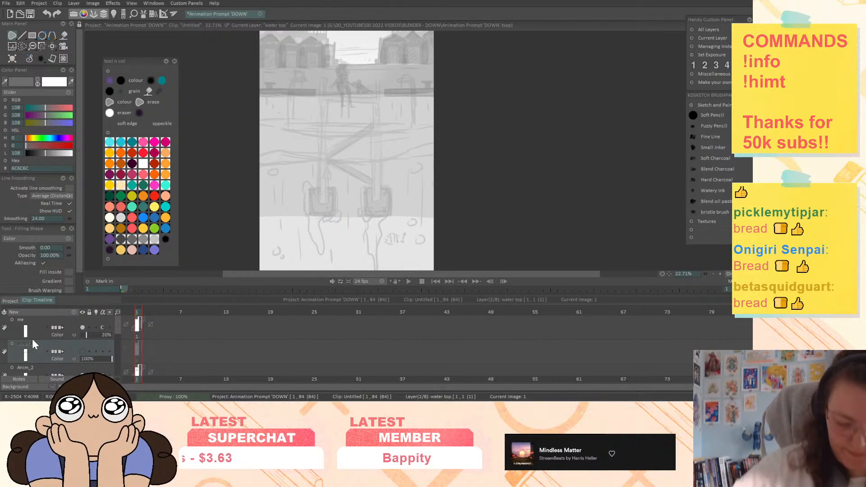
click(82, 352)
click(92, 359)
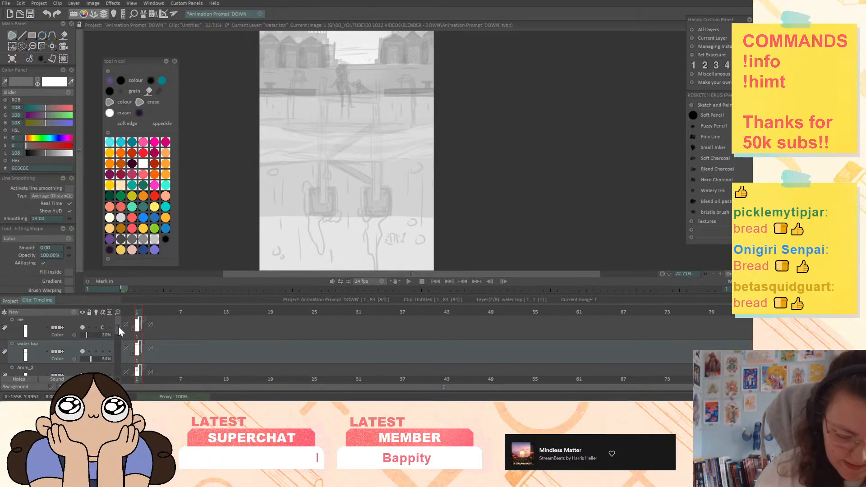
Rename layer Anim_2 as "dock" and restore its opacity to 100%
drag(119, 326, 117, 337)
click(82, 341)
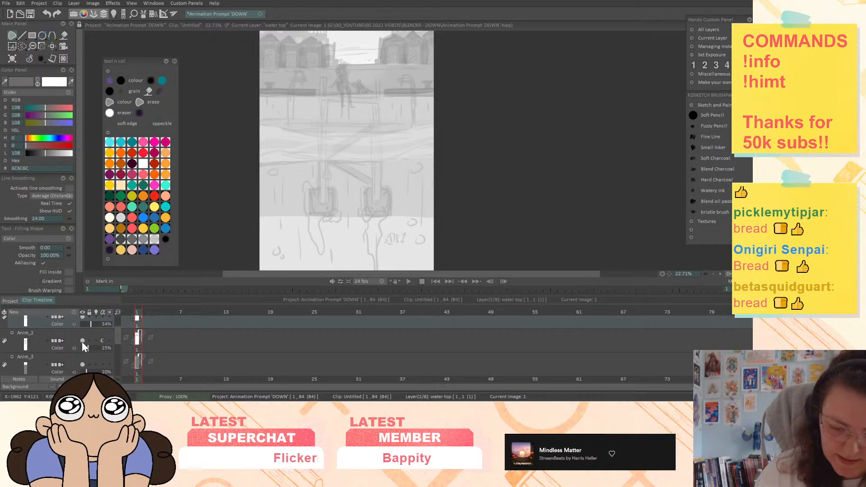
click(29, 332)
double_click(29, 333)
text(dock)
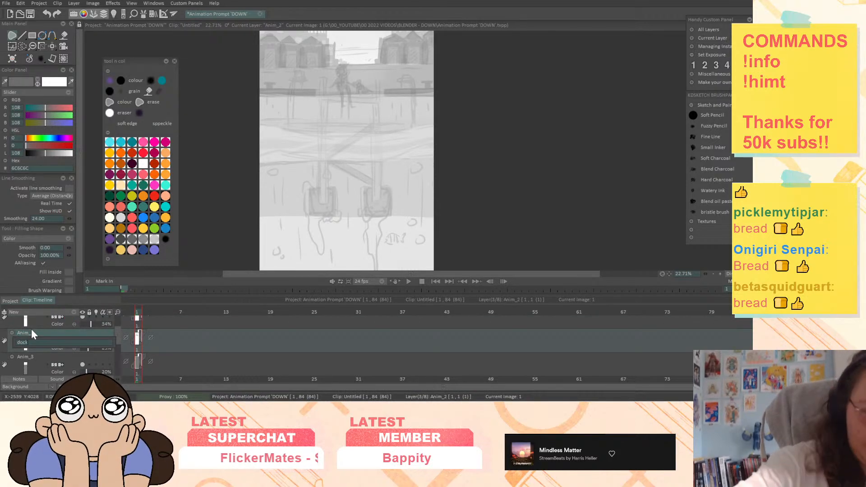
key(Return)
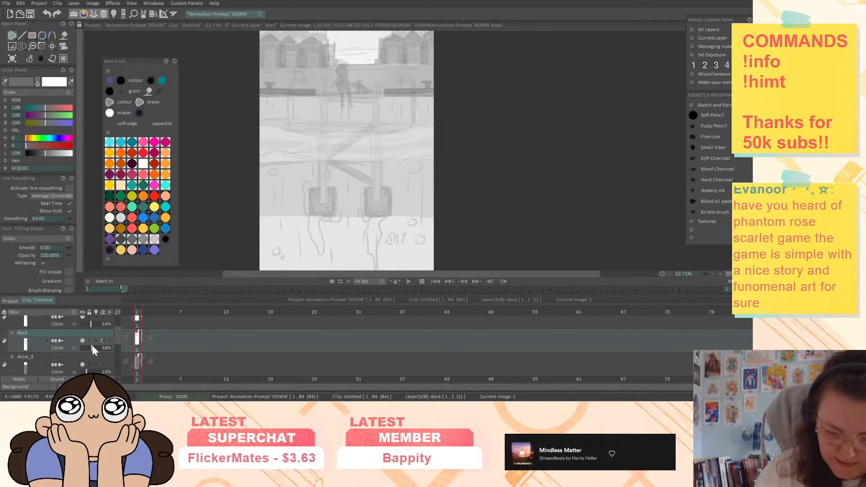
drag(90, 345, 152, 344)
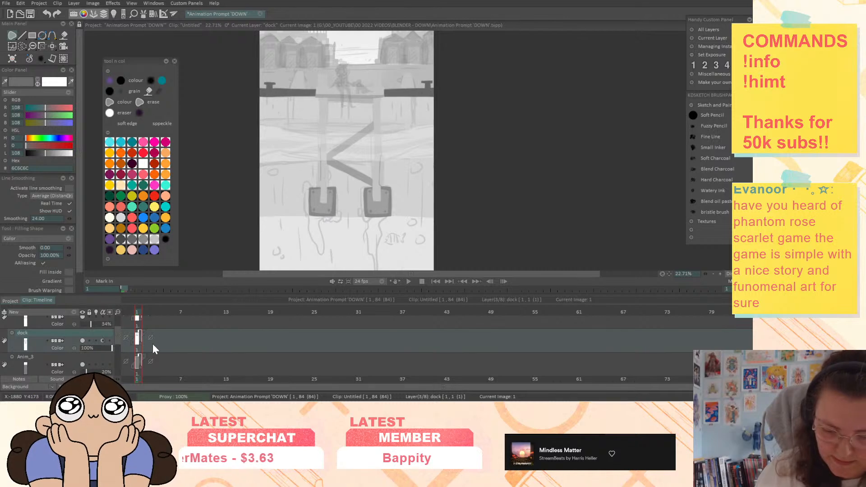
Toggle the dock layer's visibility to compare its shapes with the underlying sketch
drag(488, 190, 478, 157)
click(81, 341)
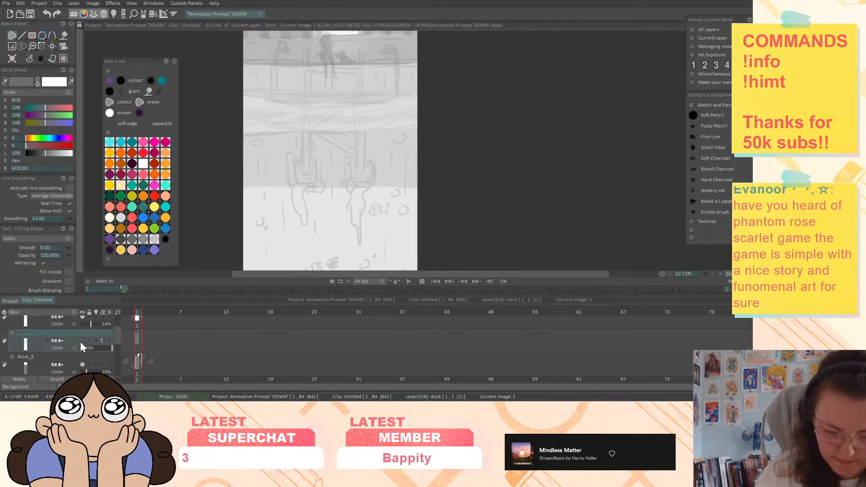
click(81, 342)
click(80, 341)
click(81, 342)
click(80, 342)
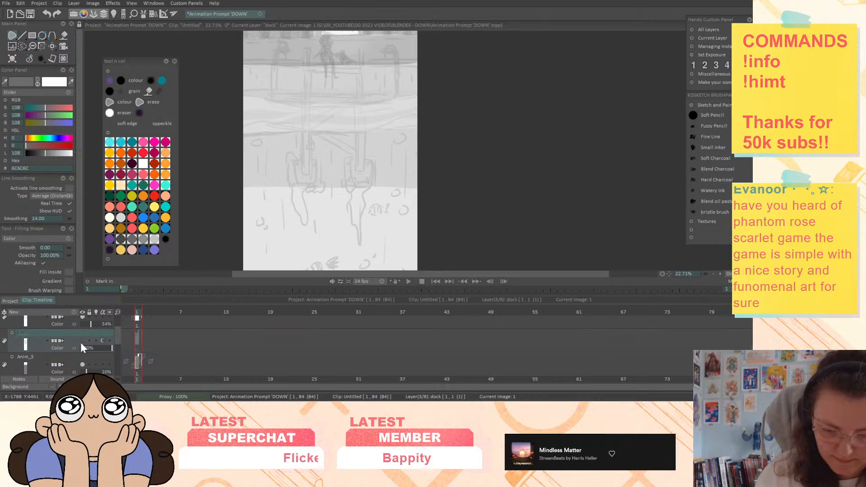
click(80, 342)
Check layer Anim_3 by toggling it, set its opacity to 39% and rename it "sea wall"
scroll(118, 339, down, 1)
click(80, 343)
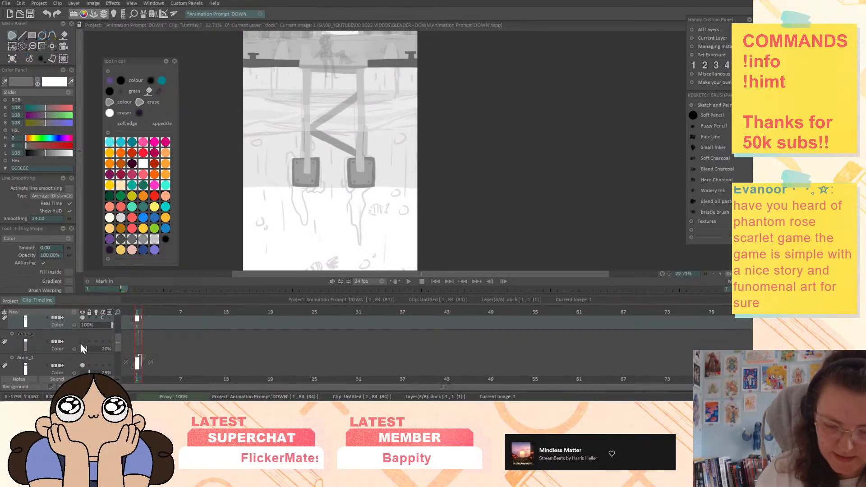
click(81, 343)
click(92, 349)
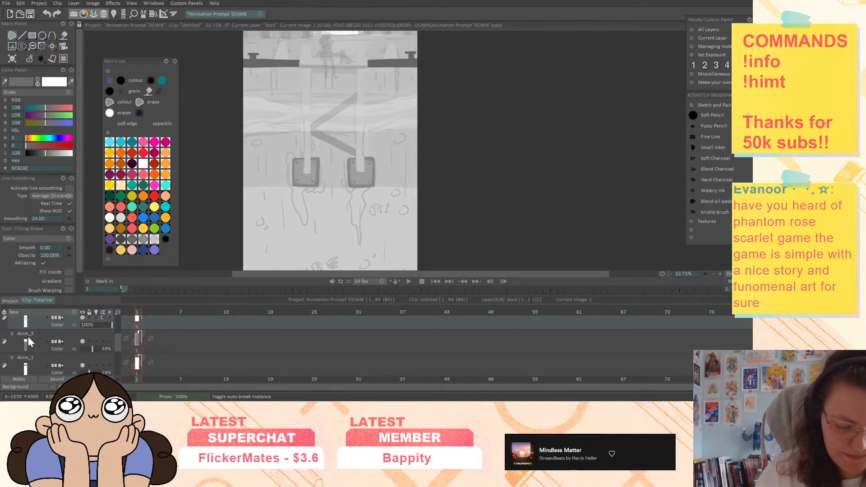
double_click(26, 333)
text(sea wall)
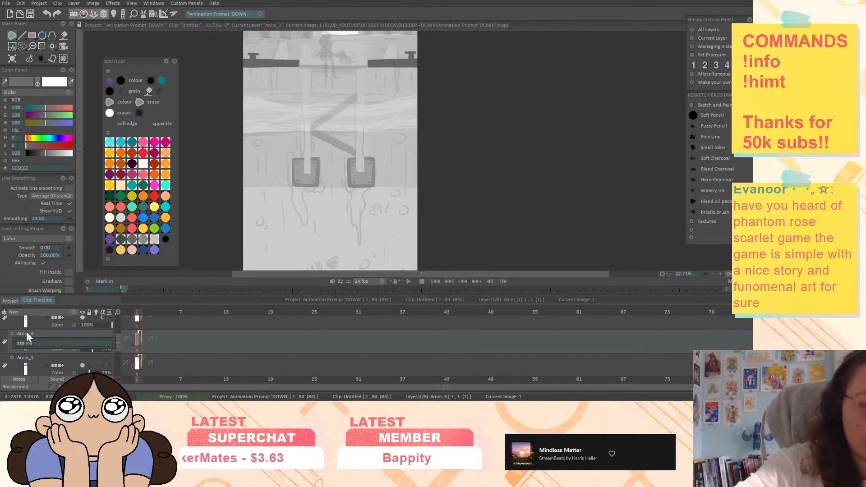
key(Return)
Toggle layer Anim_1 to identify its contents and rename it "beach huts"
drag(118, 341, 118, 345)
click(81, 356)
click(82, 356)
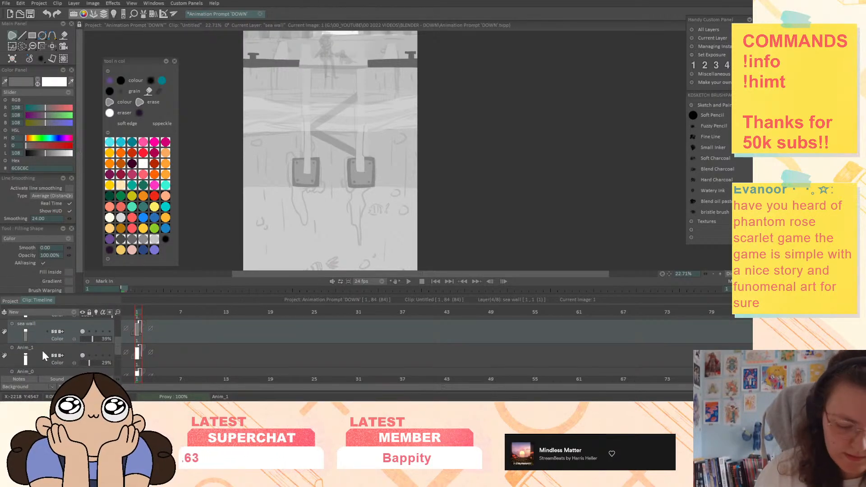
double_click(25, 348)
text(beach hhu)
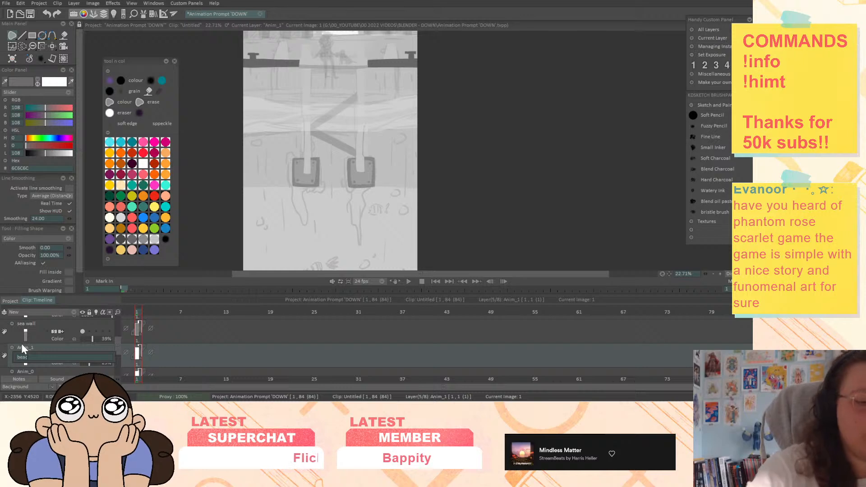
key(BackSpace)
key(BackSpace)
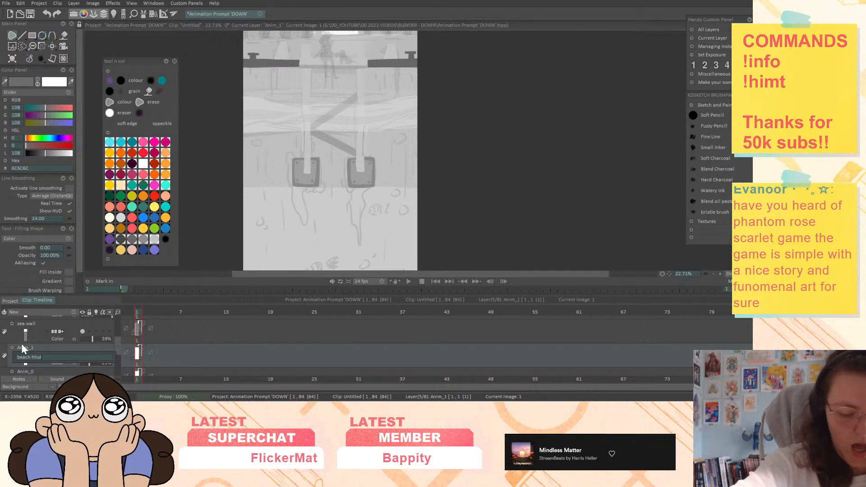
text(uts)
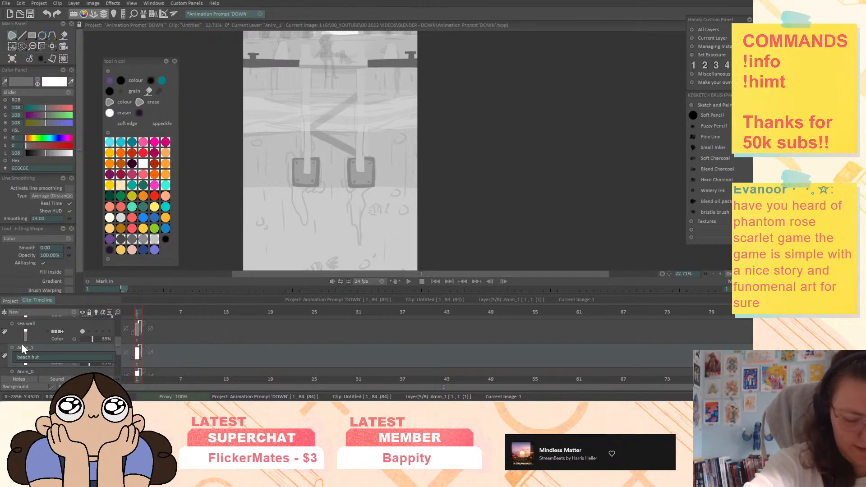
key(Return)
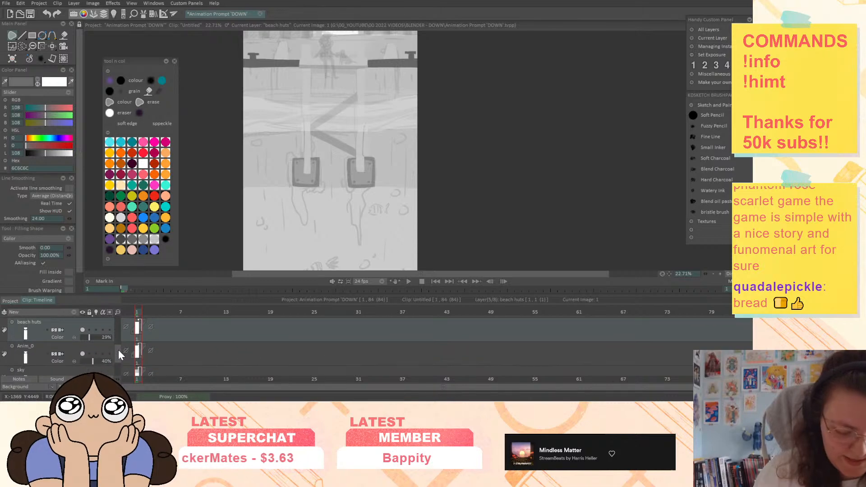
Toggle layer Anim_0 to identify the background buildings and rename it "town"
scroll(120, 347, down, 1)
drag(516, 141, 511, 262)
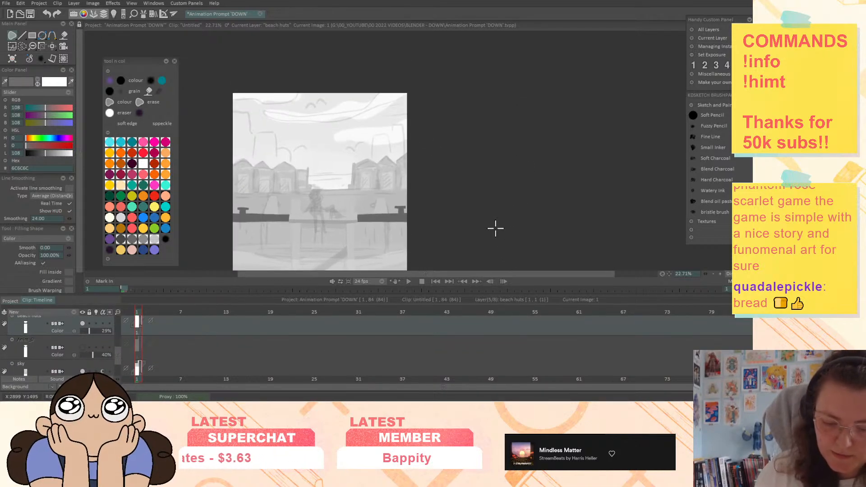
click(82, 348)
click(82, 347)
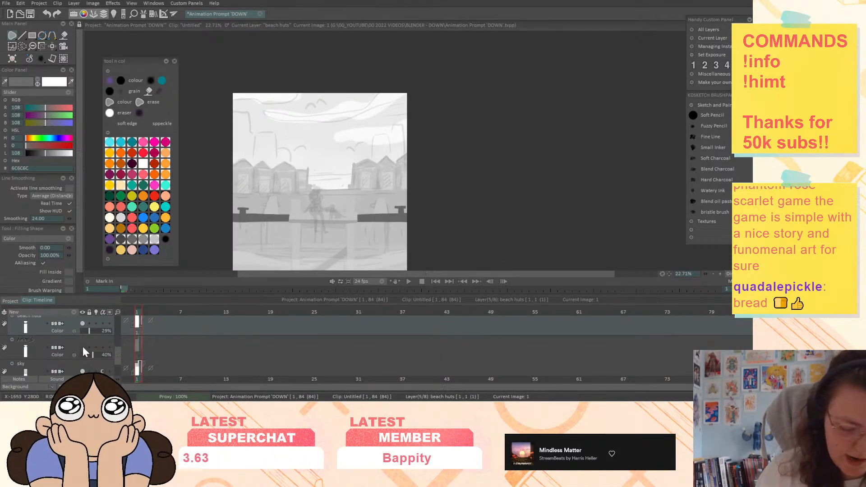
click(83, 346)
double_click(28, 340)
text(town)
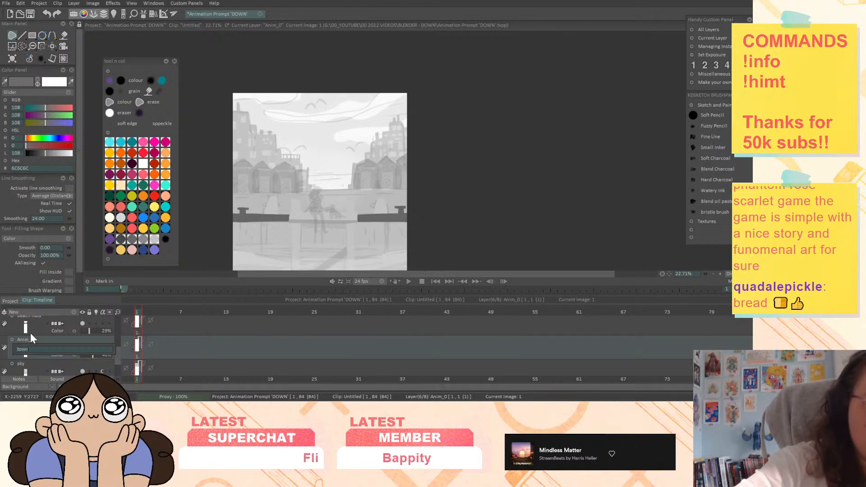
key(Return)
scroll(118, 355, down, 2)
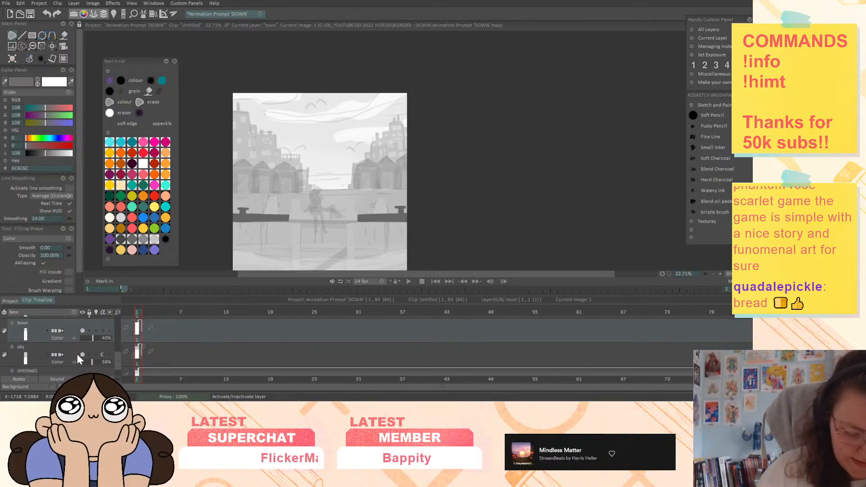
Add a new animation layer directly above the dock layer and name it "LITCHEN"
scroll(117, 362, up, 3)
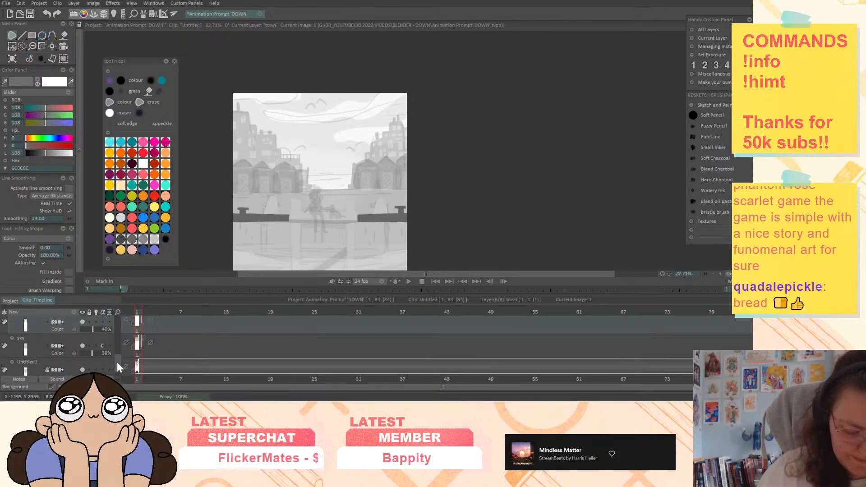
scroll(497, 176, down, 2)
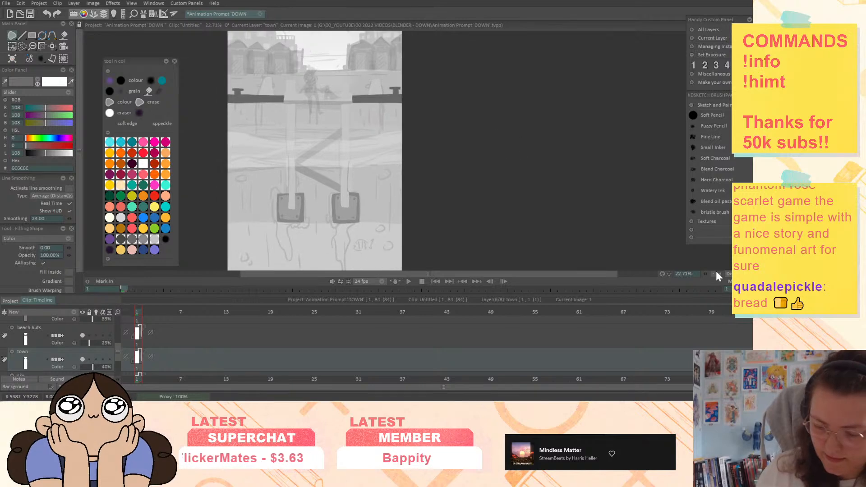
scroll(541, 167, up, 3)
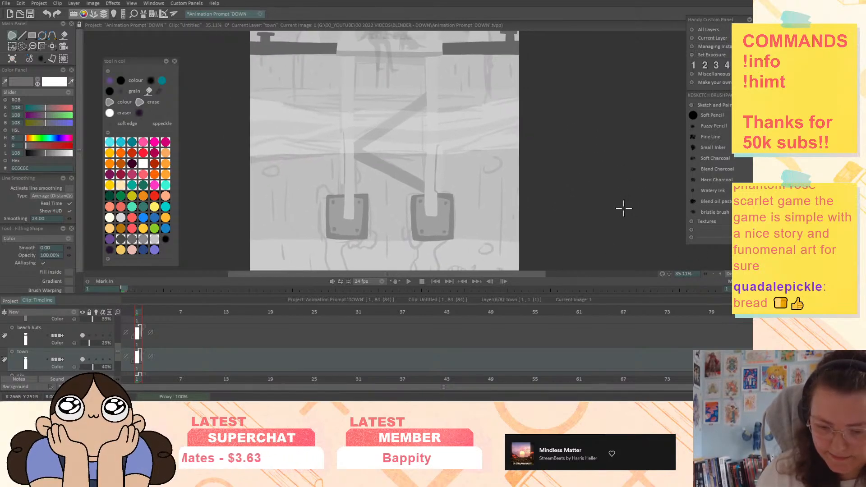
scroll(611, 189, down, 2)
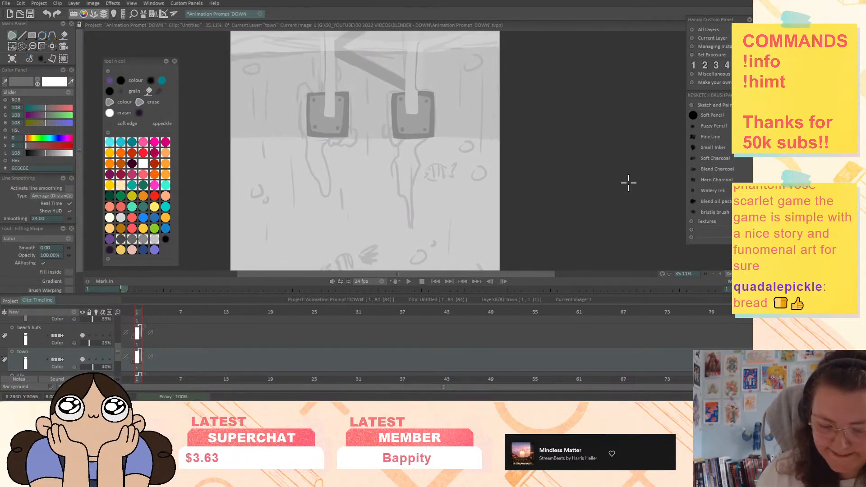
scroll(118, 350, up, 2)
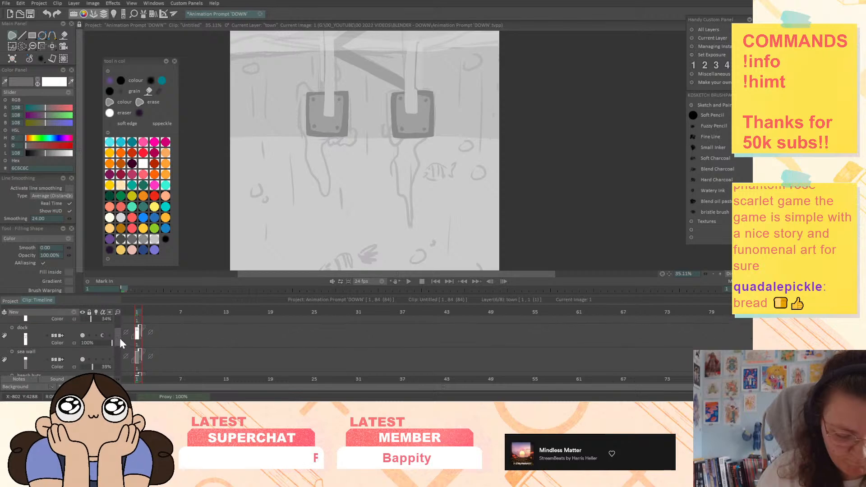
click(68, 350)
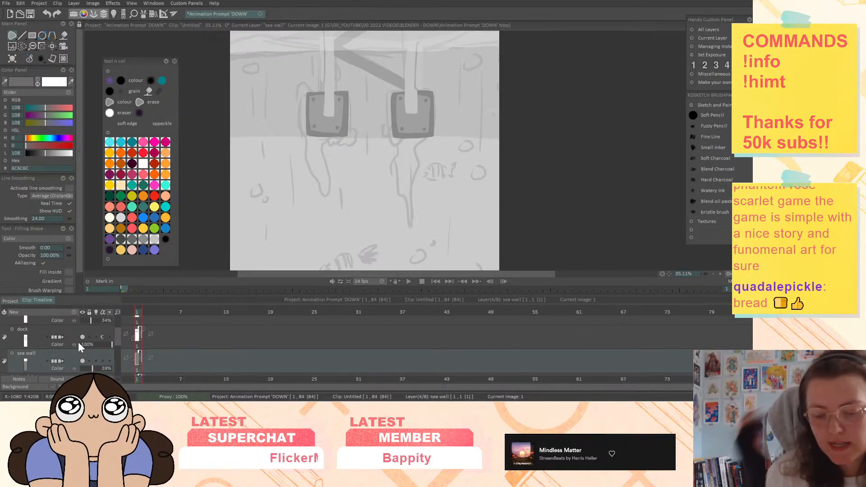
drag(118, 339, 118, 336)
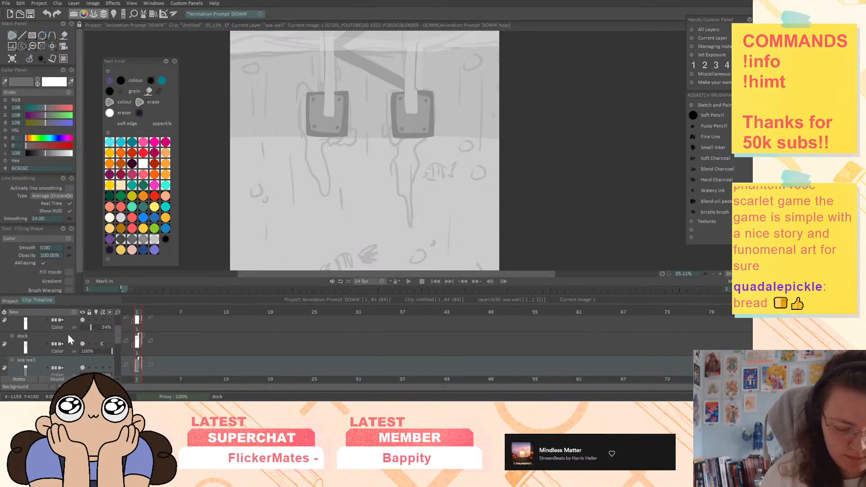
click(68, 336)
click(73, 313)
click(103, 315)
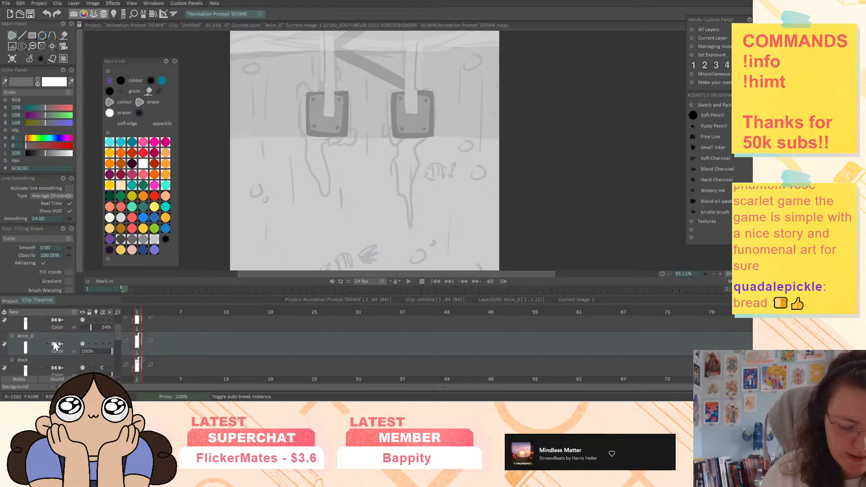
double_click(30, 337)
text(LITCHEN)
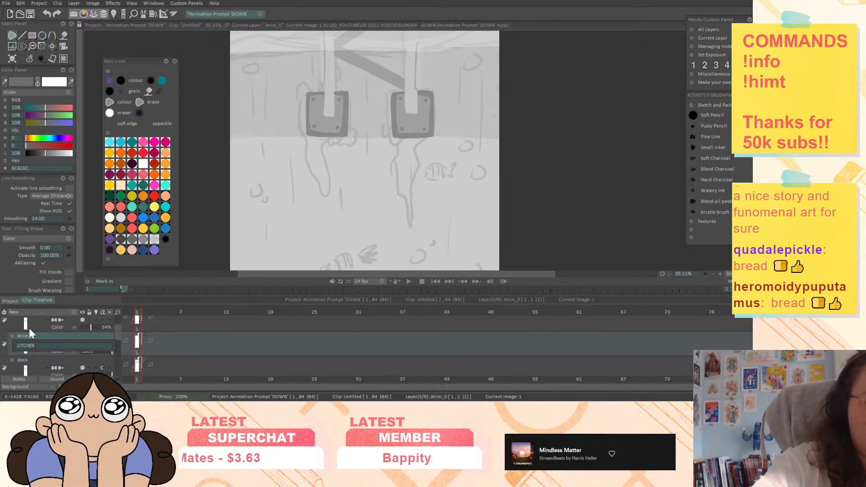
key(Return)
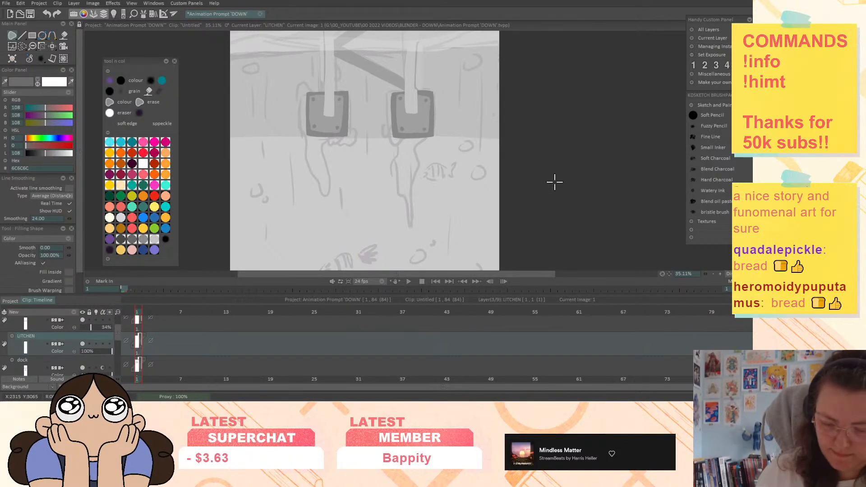
Set the fill colour to grey #707070 and fill lichen patches around and below the dock's left foot plate, following the sketch
mouse_move(555, 182)
mouse_down()
mouse_move(549, 161)
mouse_move(537, 278)
mouse_move(544, 182)
mouse_up()
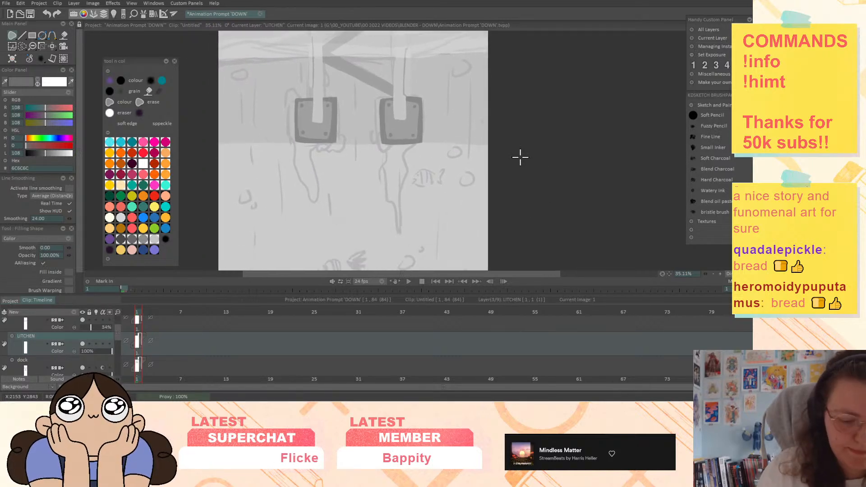
click(302, 143)
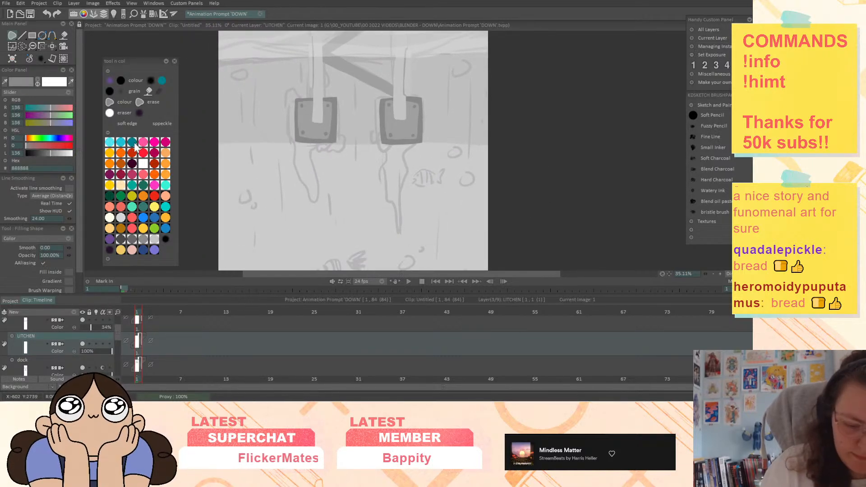
drag(53, 154, 47, 153)
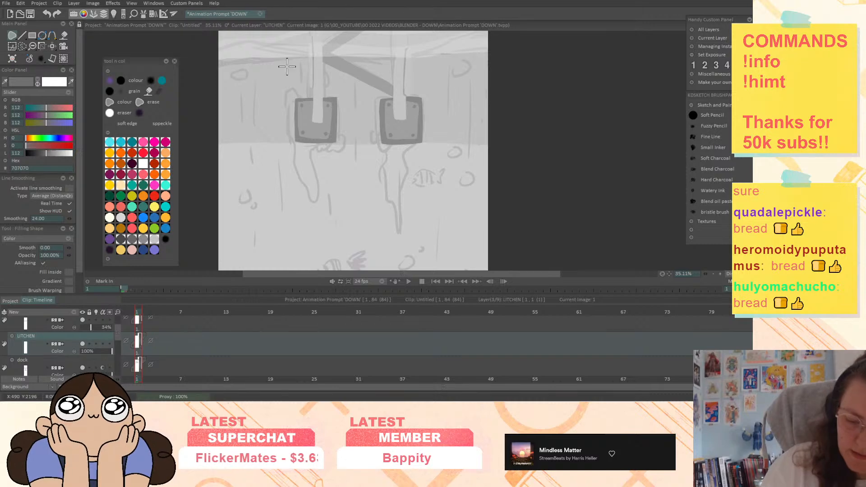
drag(296, 92, 307, 134)
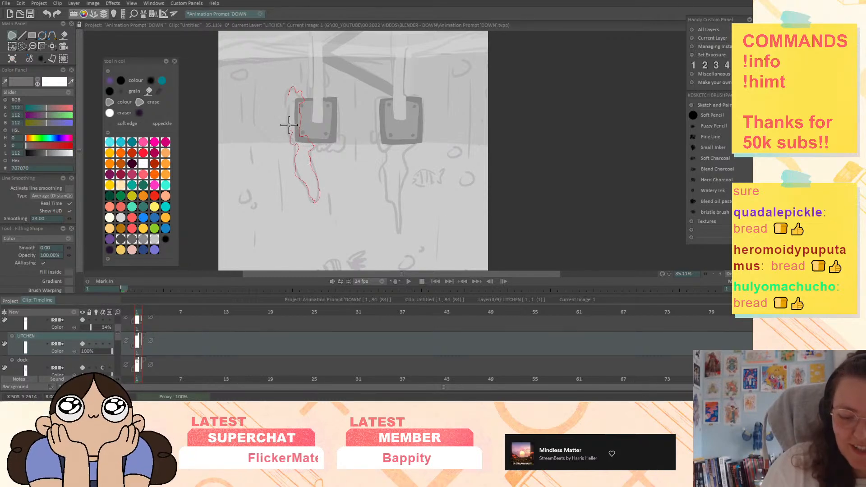
drag(287, 99, 294, 86)
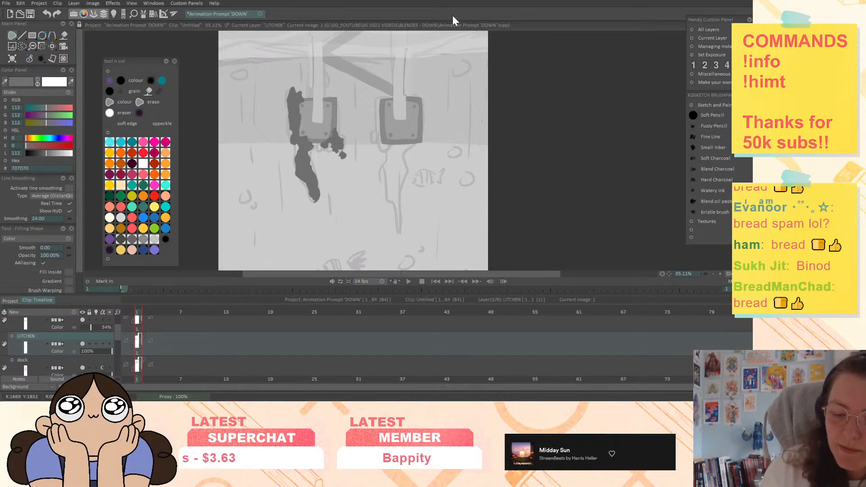
Fill matching grey lichen patches and a long drip around the dock's right foot plate, and save the project
drag(558, 152, 544, 150)
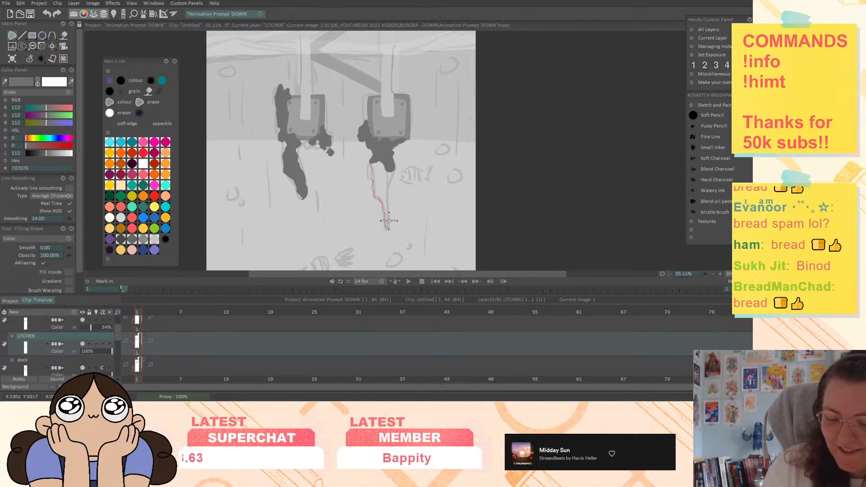
mouse_move(393, 172)
mouse_down()
mouse_move(391, 163)
mouse_move(421, 166)
mouse_up()
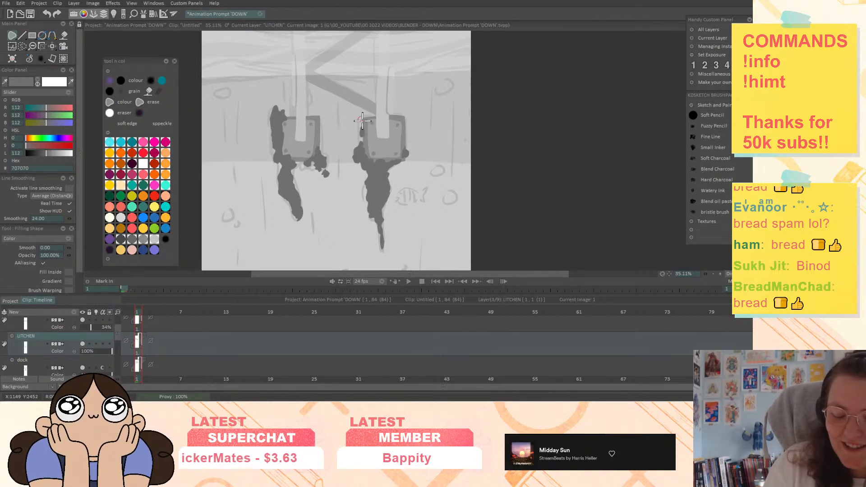
drag(363, 121, 360, 115)
drag(430, 125, 435, 134)
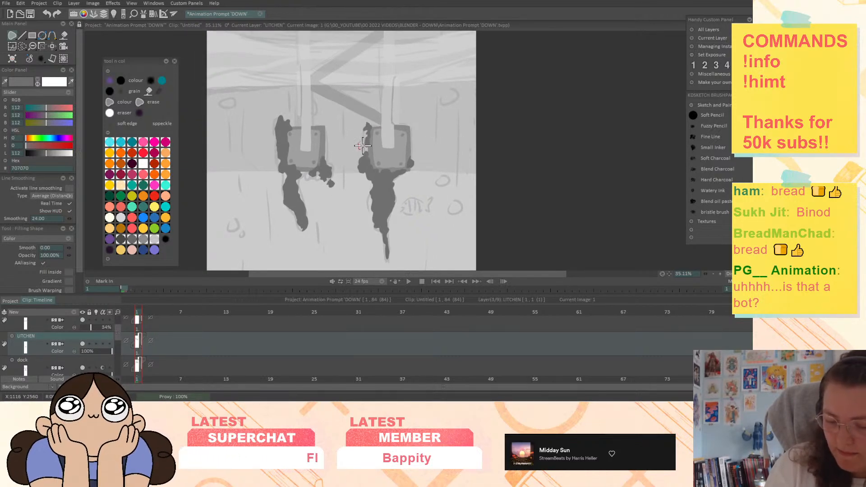
mouse_move(411, 154)
mouse_down()
mouse_move(420, 150)
mouse_move(413, 148)
mouse_up()
drag(555, 173, 563, 255)
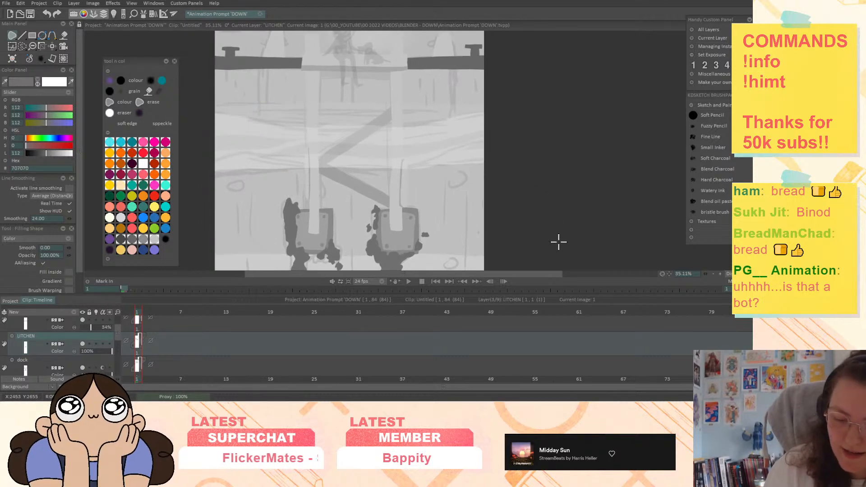
key(ctrl+s)
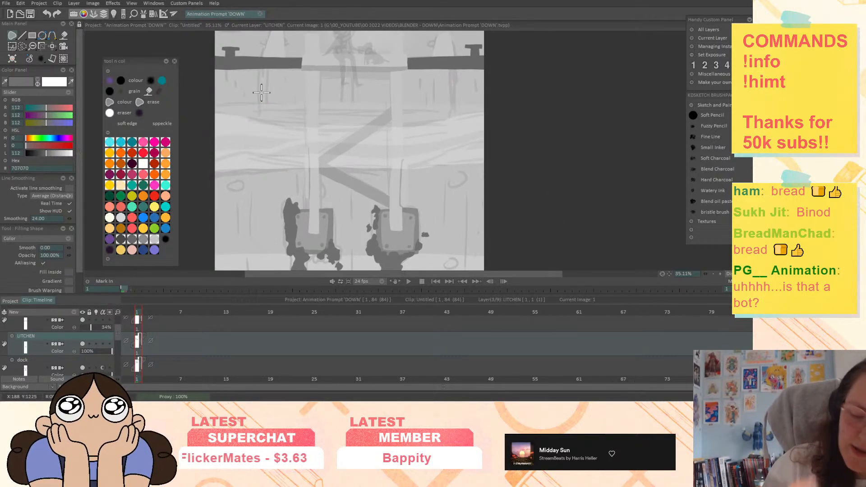
Lighten the fill colour to #8E8E8E and fill small lichen drips below the left end of the wall's dark ledge
click(37, 83)
click(275, 62)
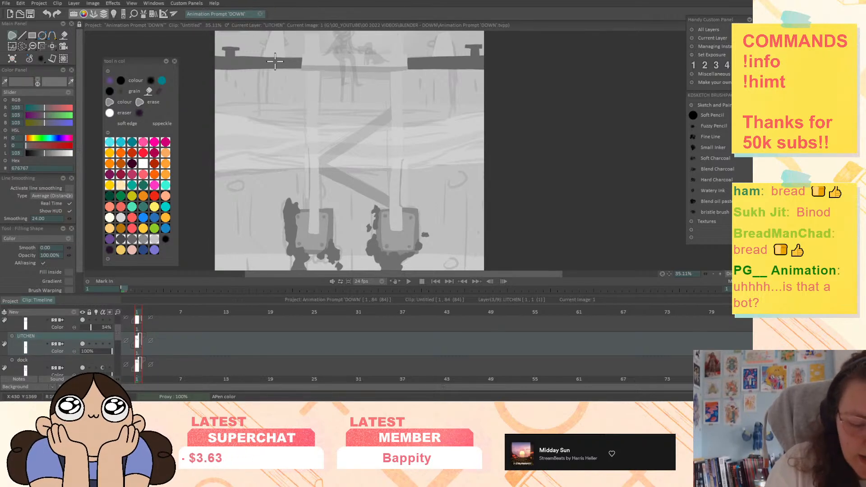
click(37, 83)
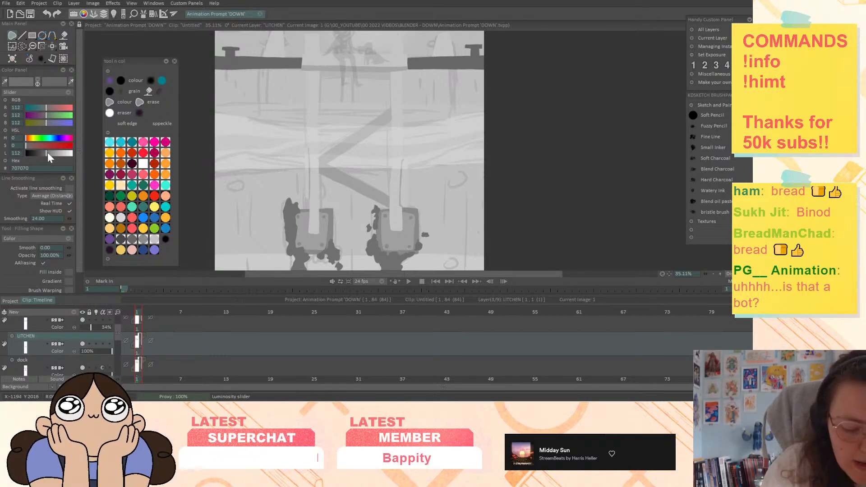
drag(48, 152, 52, 152)
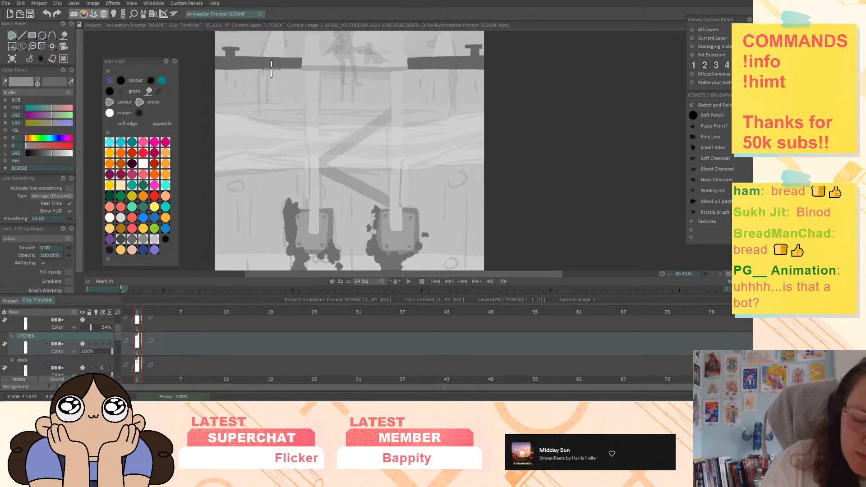
mouse_move(271, 67)
mouse_down()
mouse_move(280, 85)
mouse_move(289, 74)
mouse_move(276, 61)
mouse_up()
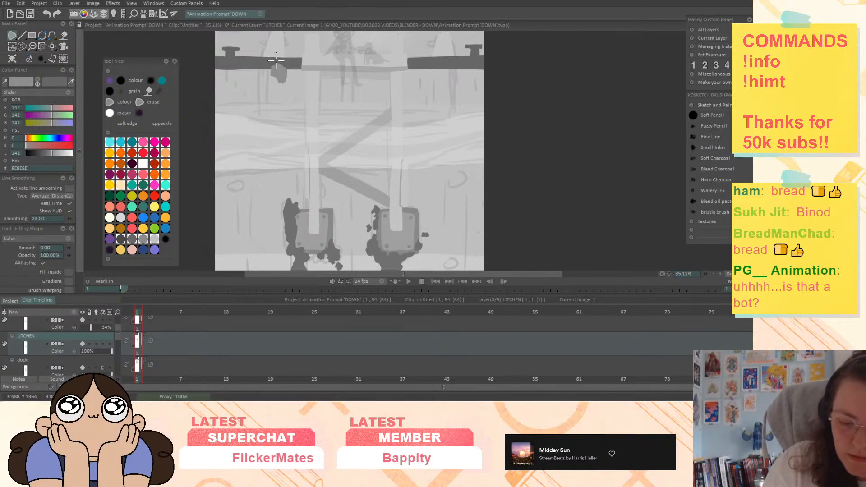
key(ctrl+z)
drag(442, 82, 454, 122)
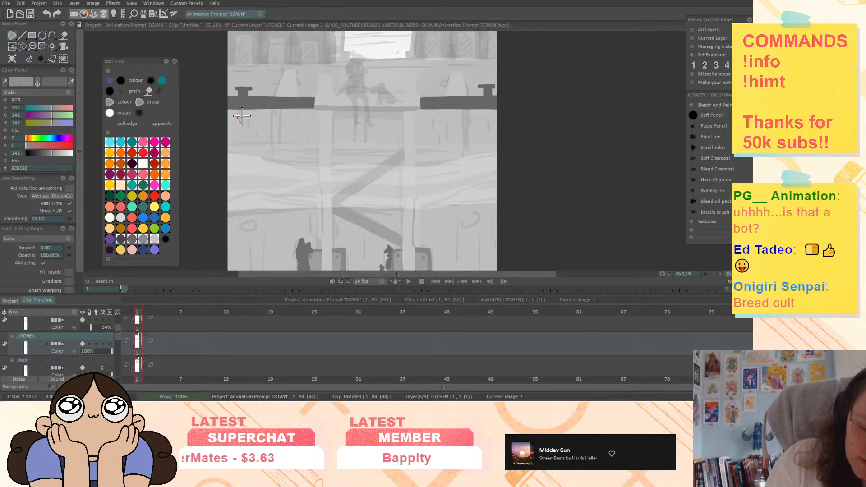
mouse_move(242, 116)
mouse_down()
mouse_move(238, 109)
mouse_move(246, 121)
mouse_up()
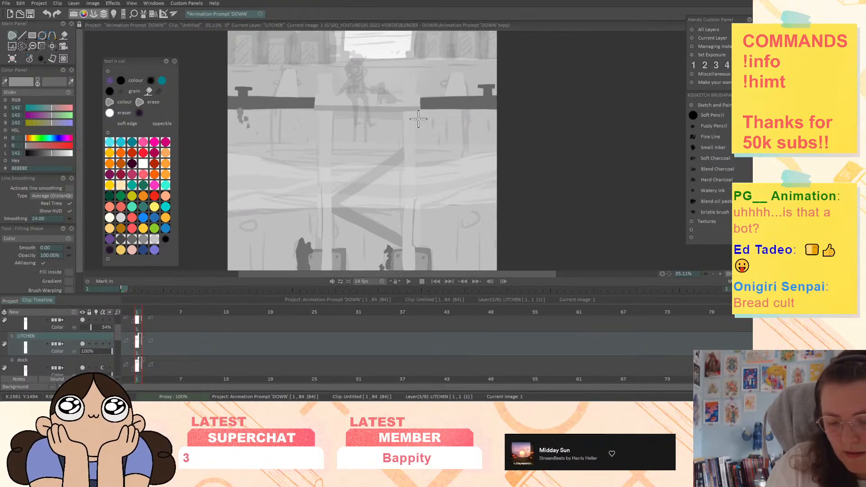
mouse_move(280, 118)
mouse_down()
mouse_move(262, 153)
mouse_move(274, 161)
mouse_move(297, 159)
mouse_move(291, 116)
mouse_up()
key(ctrl+z)
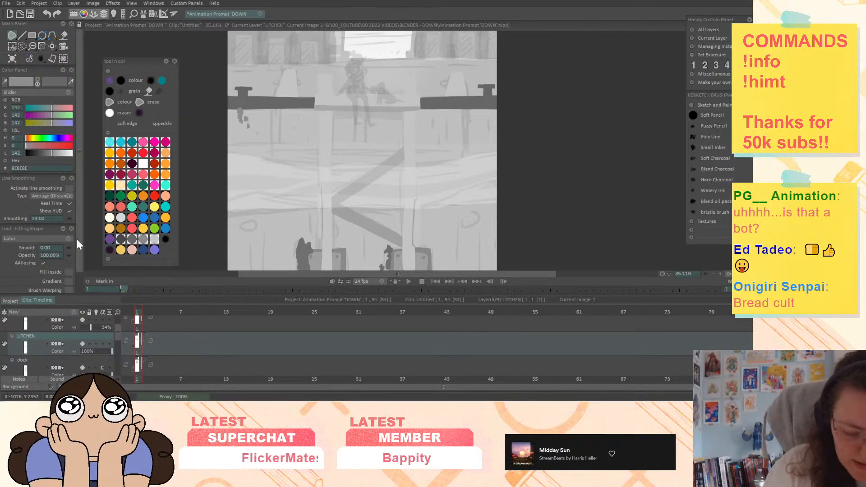
Select the sea wall layer and set its opacity to 100%
scroll(77, 236, down, 1)
scroll(118, 342, down, 3)
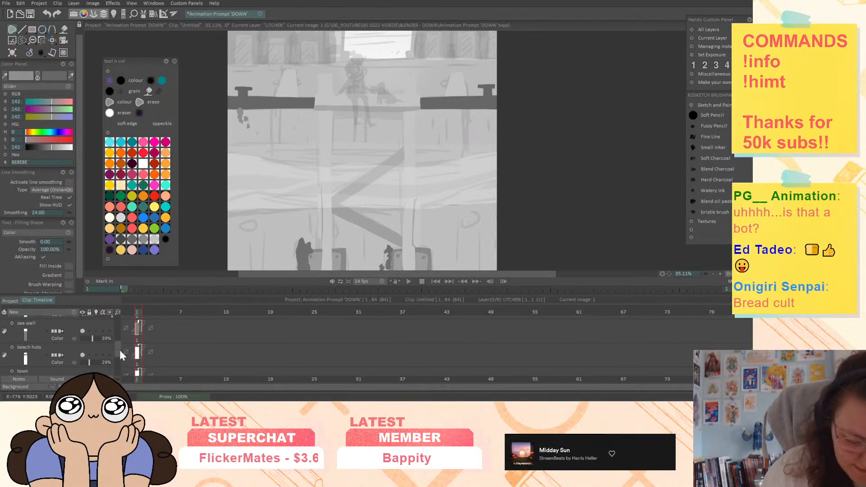
click(76, 332)
drag(103, 339, 125, 339)
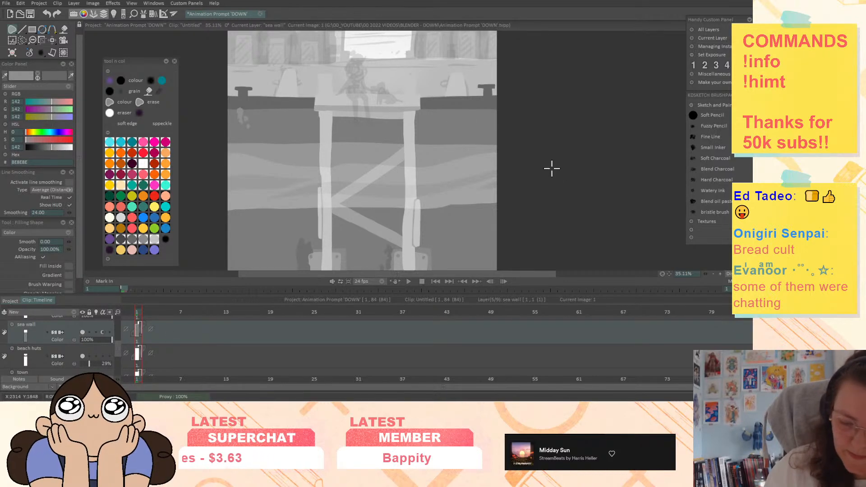
Sample the sea wall's grey, lighten it to #8C8C8C and fill a tall irregular patch along the wall's right edge
mouse_move(561, 186)
mouse_down()
mouse_move(561, 172)
mouse_move(559, 179)
mouse_up()
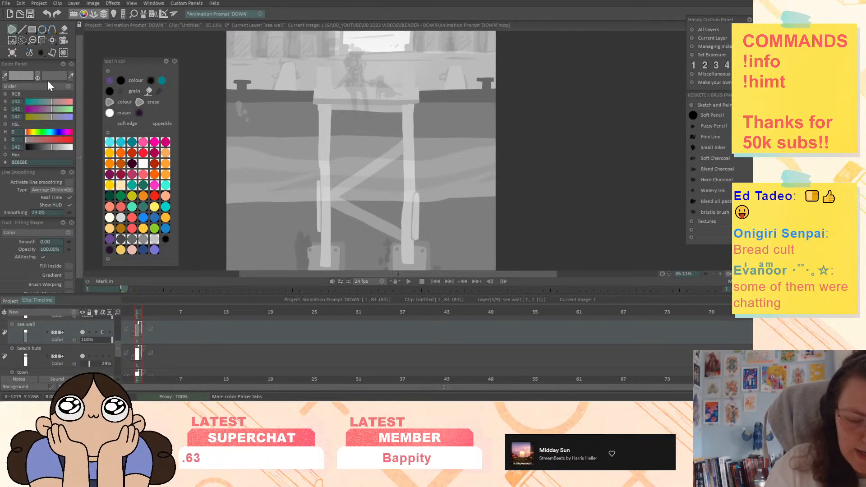
click(5, 76)
click(283, 121)
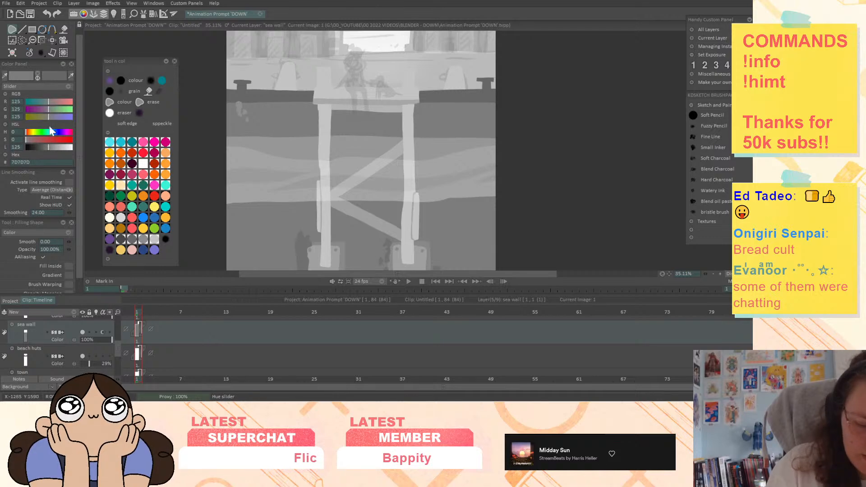
click(51, 147)
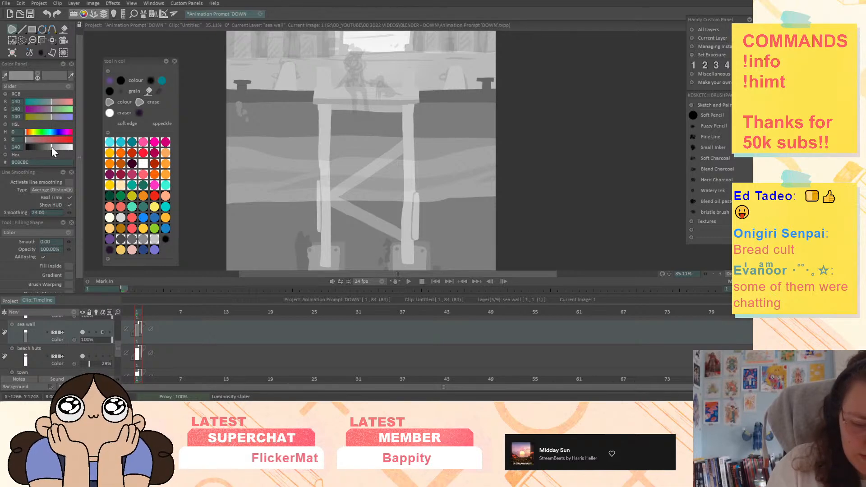
mouse_move(505, 98)
mouse_down()
mouse_move(460, 148)
mouse_move(439, 214)
mouse_move(466, 259)
mouse_move(522, 143)
mouse_up()
drag(580, 211, 586, 171)
mouse_move(425, 60)
mouse_down()
mouse_move(435, 61)
mouse_move(446, 172)
mouse_move(470, 90)
mouse_move(463, 54)
mouse_move(491, 60)
mouse_up()
key(ctrl+z)
key(ctrl+z)
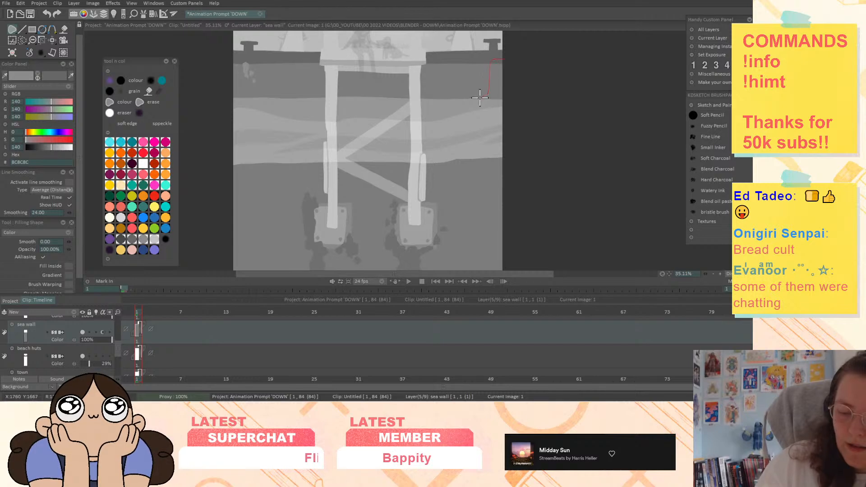
drag(480, 97, 457, 182)
drag(512, 221, 557, 104)
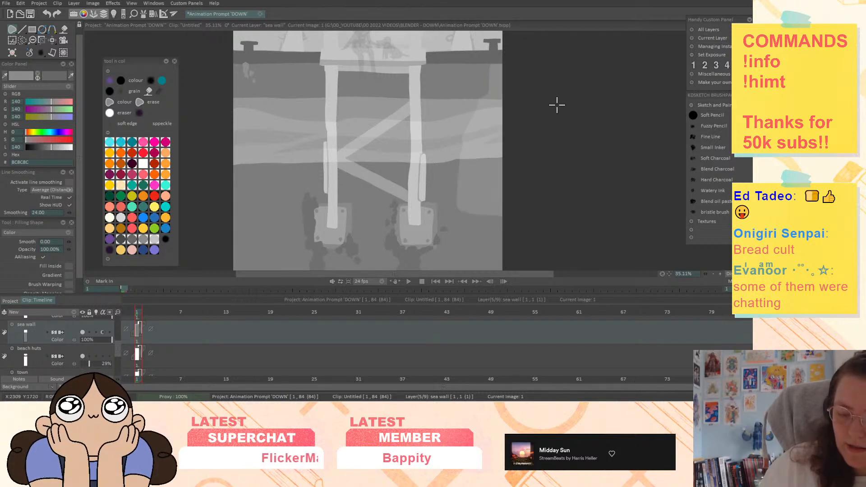
Fill a large irregular #8C8C8C patch along the sea wall's left edge, from the dark ledge down past the dock's left foot plate
drag(597, 199, 625, 208)
mouse_move(318, 66)
mouse_down()
mouse_move(327, 66)
mouse_move(335, 85)
mouse_move(343, 168)
mouse_move(323, 233)
mouse_move(303, 259)
mouse_move(281, 234)
mouse_up()
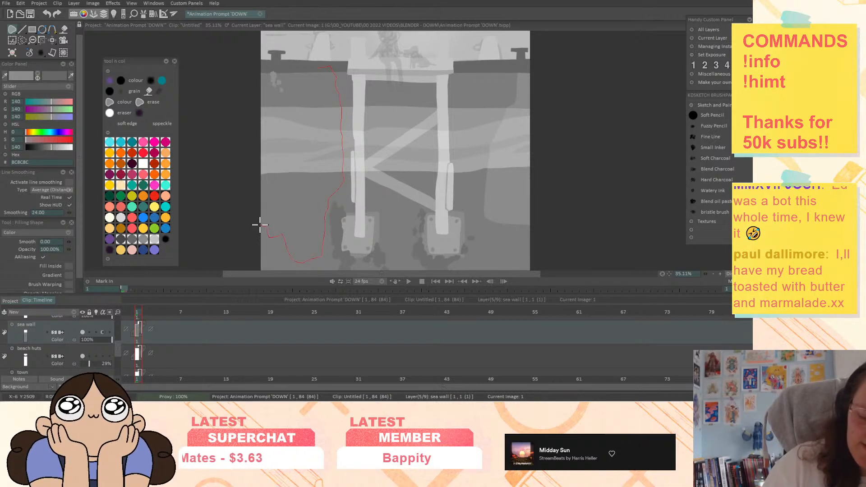
drag(258, 66, 267, 68)
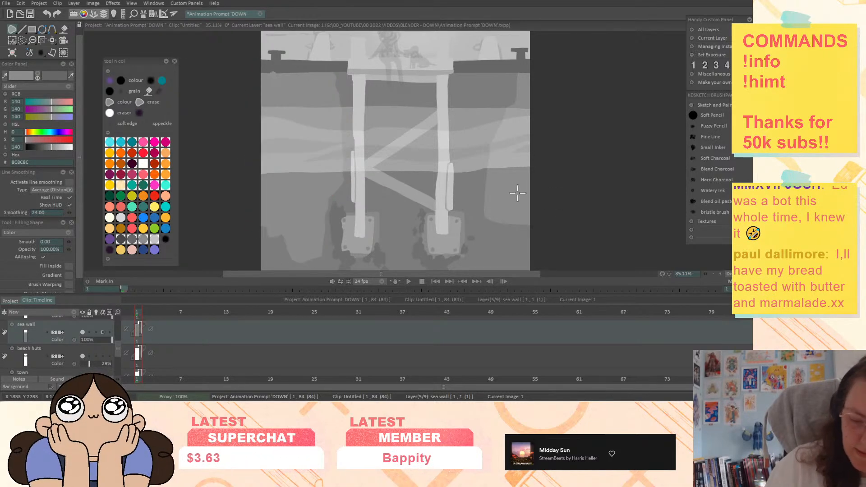
Fill a narrow drip-shaped grey patch on the sea wall below the dark ledge, just right of the dock
drag(560, 205, 567, 188)
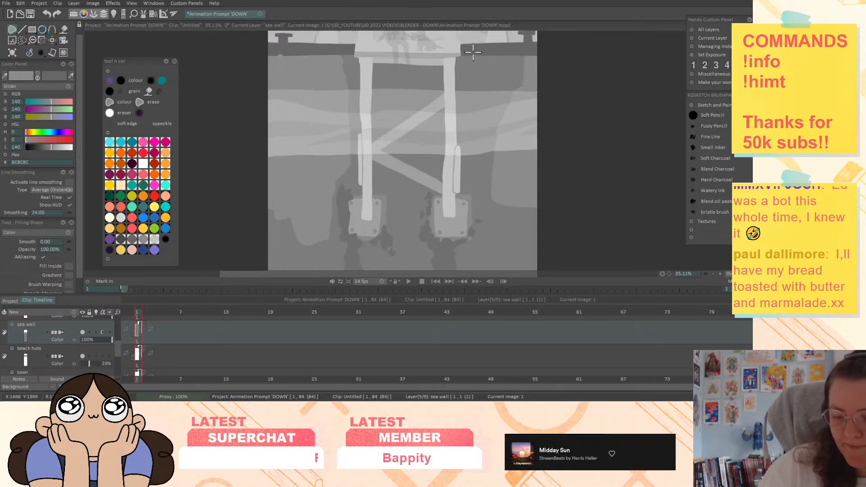
mouse_move(477, 76)
mouse_down()
mouse_move(485, 125)
mouse_move(495, 121)
mouse_move(490, 105)
mouse_up()
drag(492, 58, 491, 56)
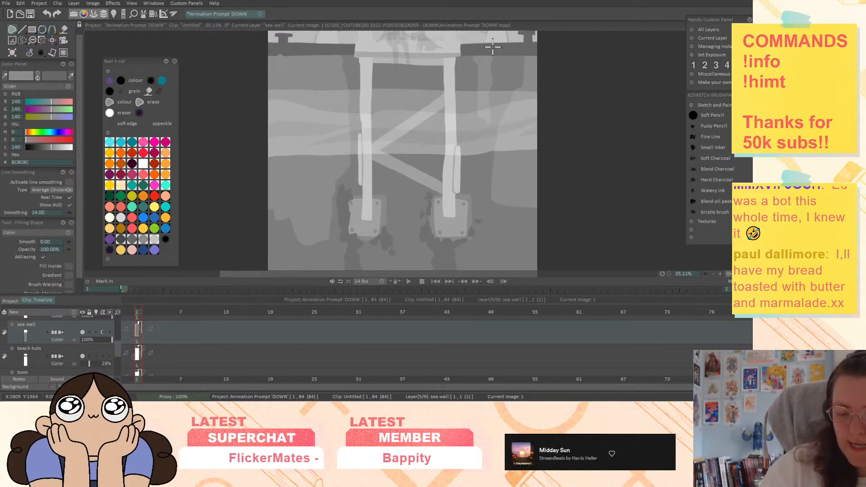
Fill a tall irregular grey patch running down the middle of the sea wall from between the dock's legs to below the foot plates
drag(617, 226, 613, 113)
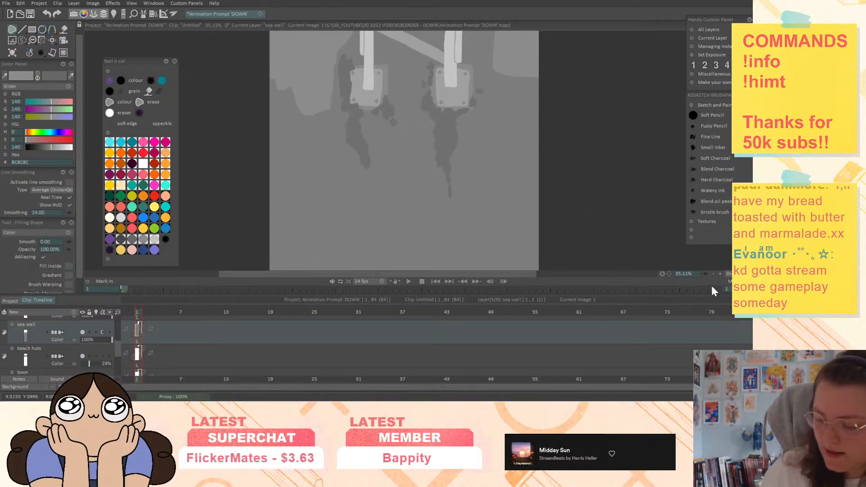
scroll(586, 217, down, 4)
drag(537, 265, 545, 183)
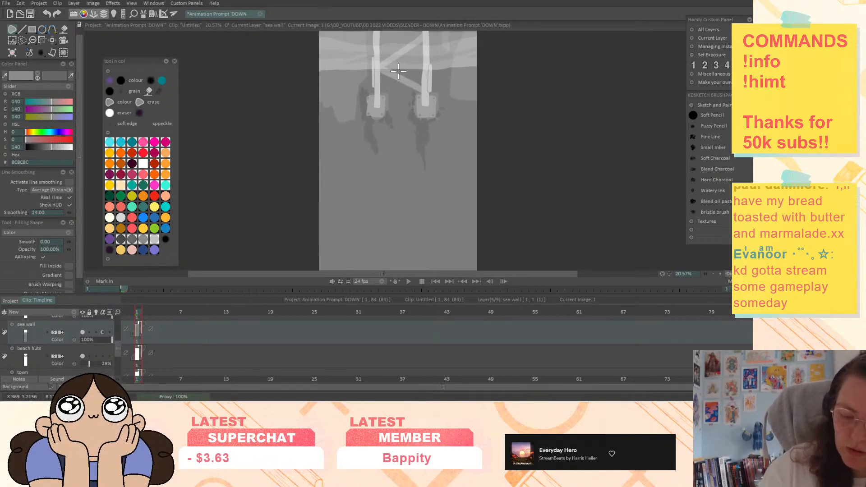
drag(408, 117, 476, 221)
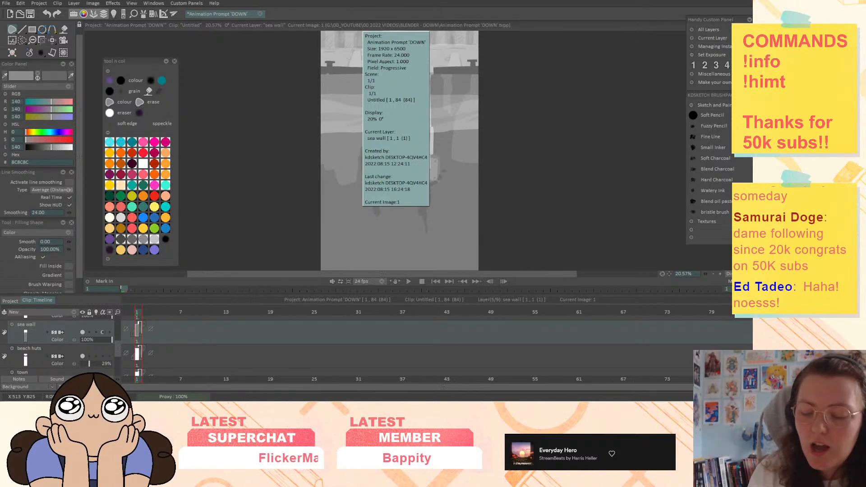
drag(565, 206, 545, 151)
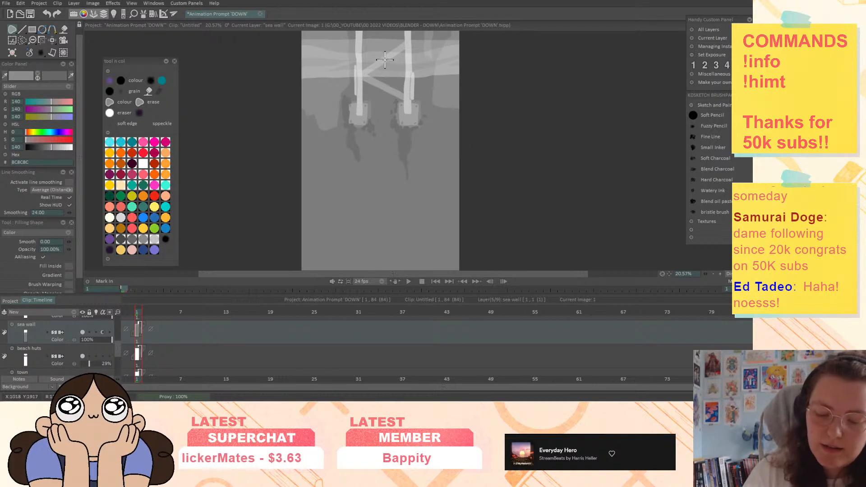
drag(383, 77, 381, 132)
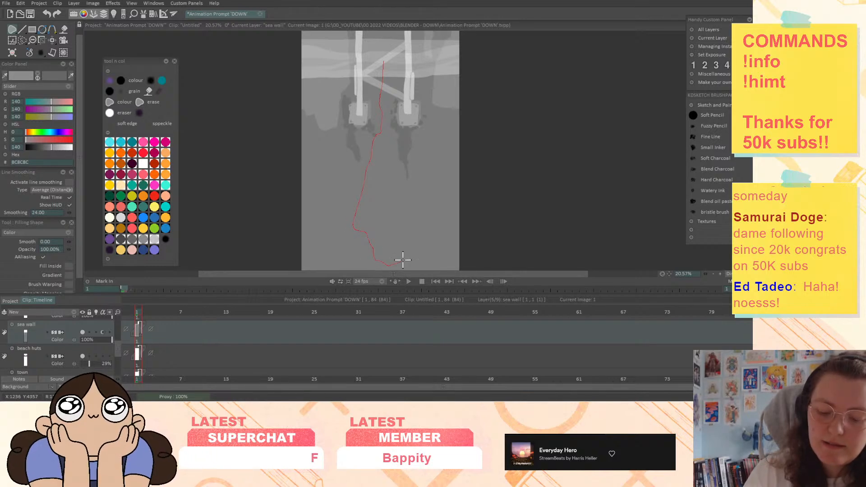
drag(410, 216, 414, 185)
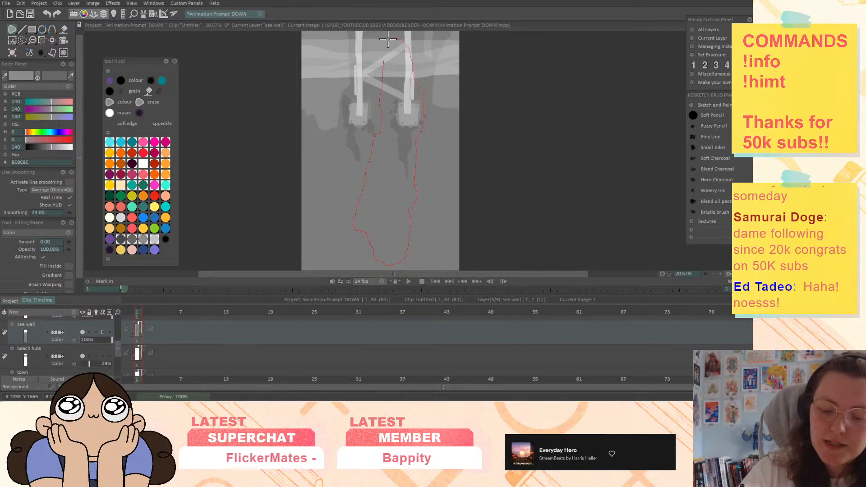
drag(388, 40, 384, 68)
Add small irregular grey patches to the wall under the dock platform and along the underside of the dark ledge
drag(519, 171, 528, 253)
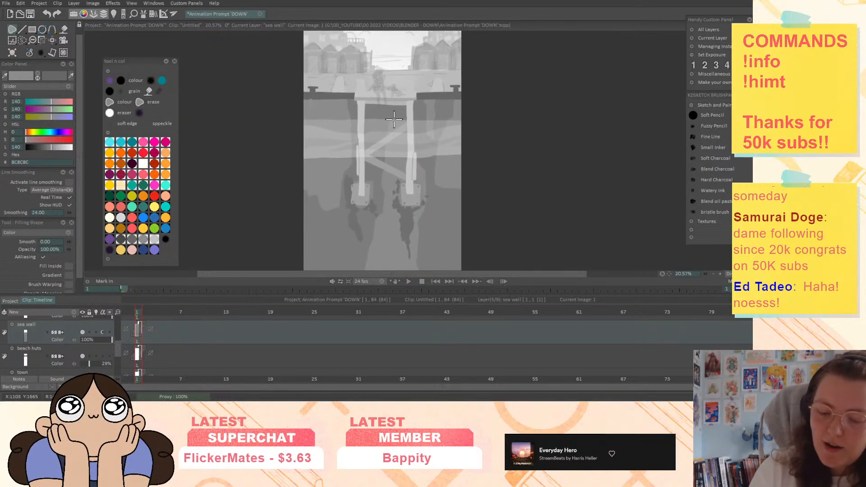
drag(405, 134, 403, 133)
drag(586, 209, 594, 187)
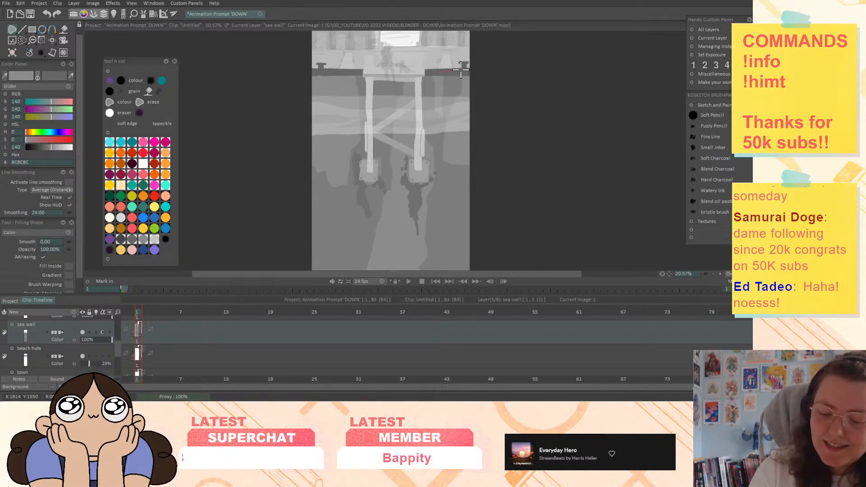
mouse_move(457, 85)
mouse_down()
mouse_move(410, 96)
mouse_move(408, 79)
mouse_move(422, 60)
mouse_up()
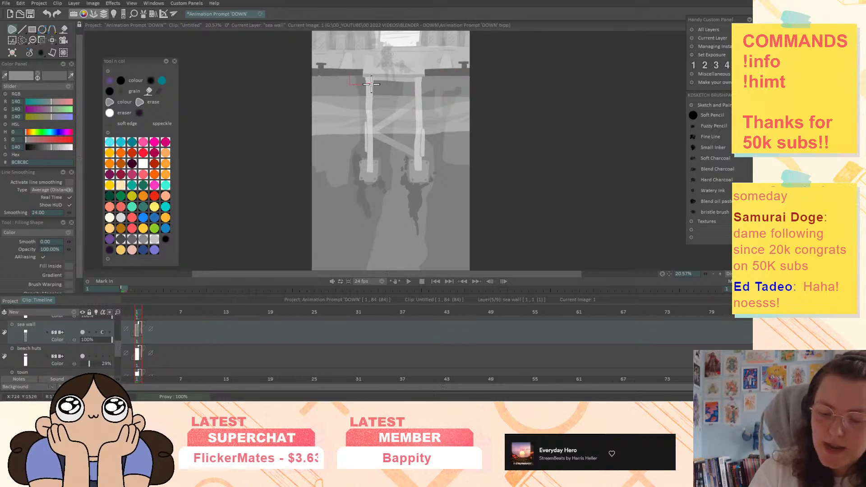
drag(409, 83, 348, 69)
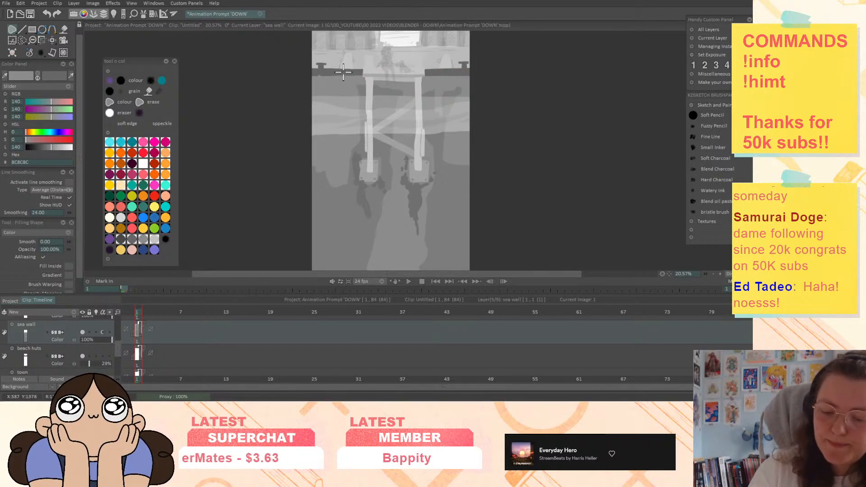
Add more irregular tonal patches to the upper sea wall on both sides of the dock's legs and under the platform
drag(568, 205, 578, 165)
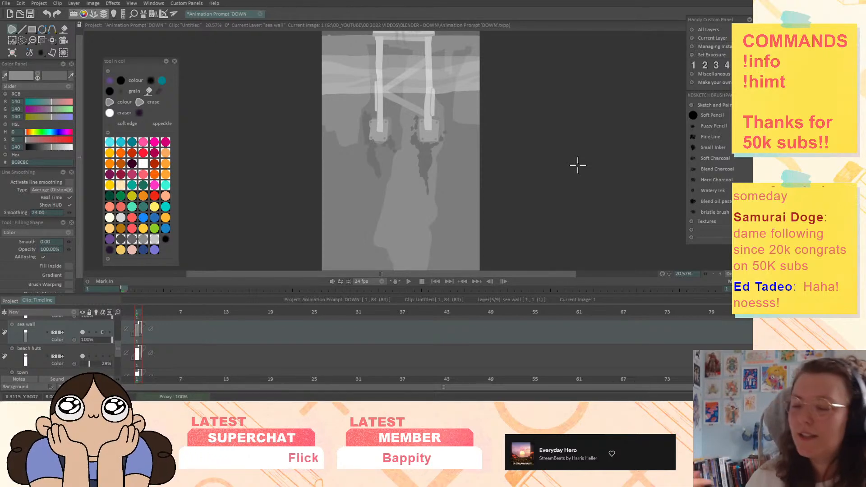
drag(489, 140, 491, 120)
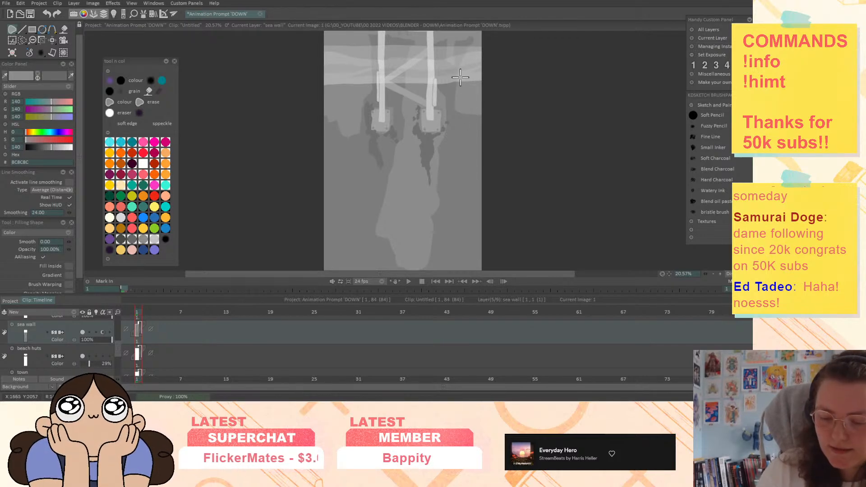
drag(454, 77, 465, 106)
drag(527, 123, 519, 167)
mouse_move(361, 93)
mouse_down()
mouse_move(380, 133)
mouse_move(352, 143)
mouse_up()
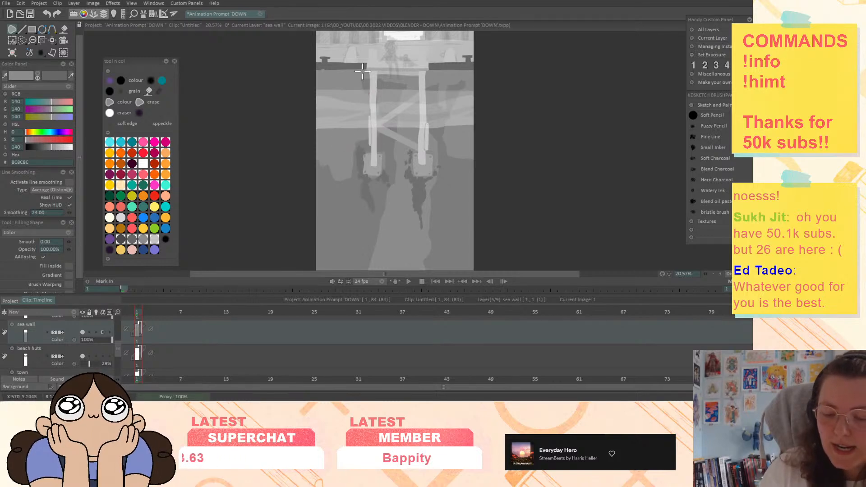
mouse_move(388, 95)
mouse_down()
mouse_move(393, 115)
mouse_move(408, 71)
mouse_up()
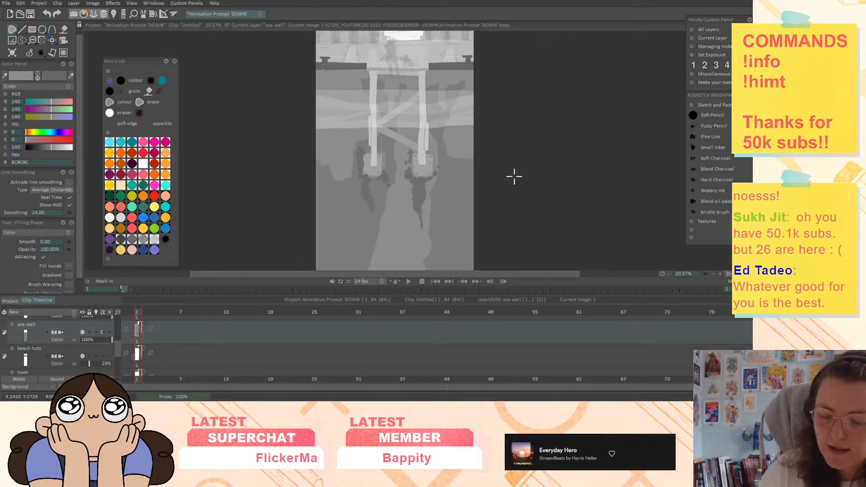
Fill a long grey patch below the dock's left foot plate and large patches along both edges of the lower wall
drag(514, 176, 489, 234)
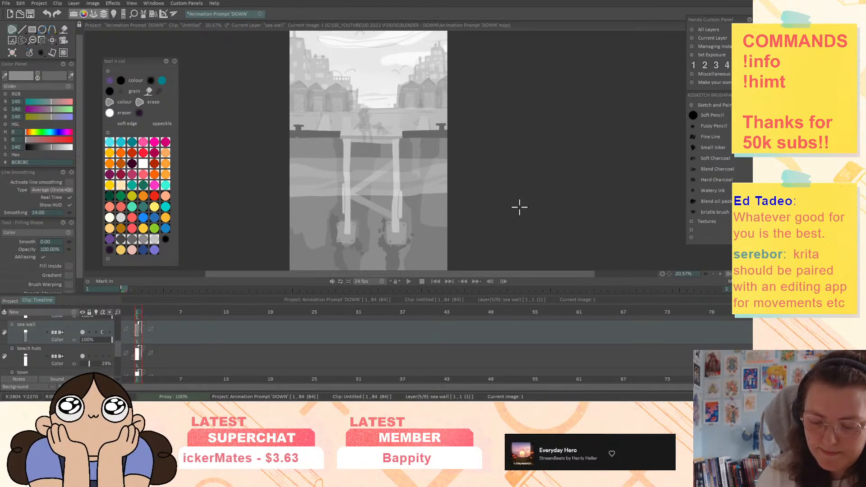
drag(520, 207, 567, 62)
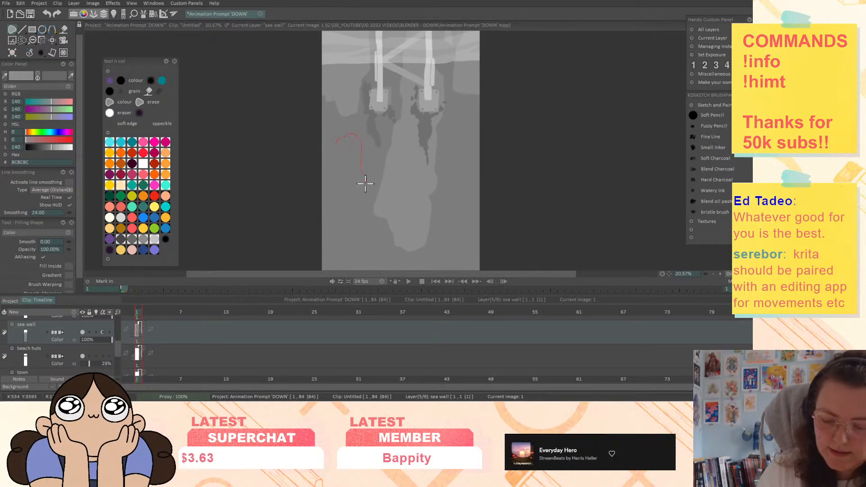
drag(335, 252, 339, 144)
drag(547, 218, 557, 149)
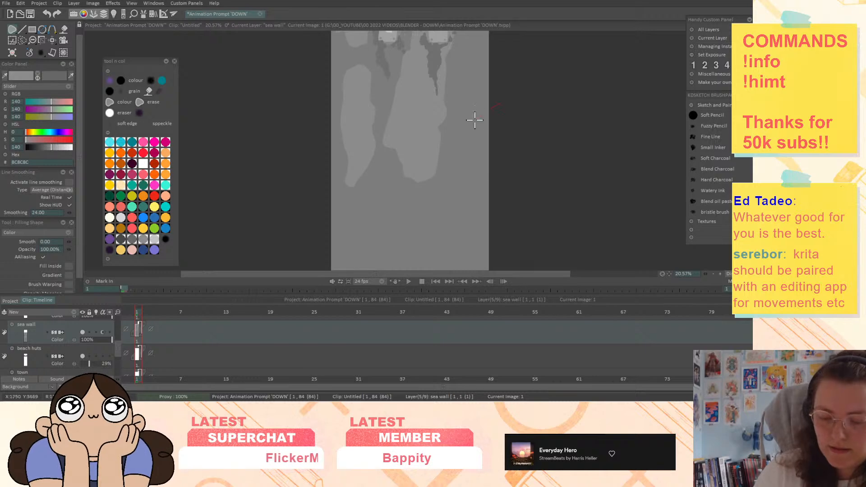
mouse_move(475, 120)
mouse_down()
mouse_move(431, 239)
mouse_move(442, 257)
mouse_move(476, 266)
mouse_move(511, 256)
mouse_move(579, 75)
mouse_up()
mouse_move(334, 60)
mouse_down()
mouse_move(389, 74)
mouse_move(421, 137)
mouse_move(317, 155)
mouse_up()
click(57, 147)
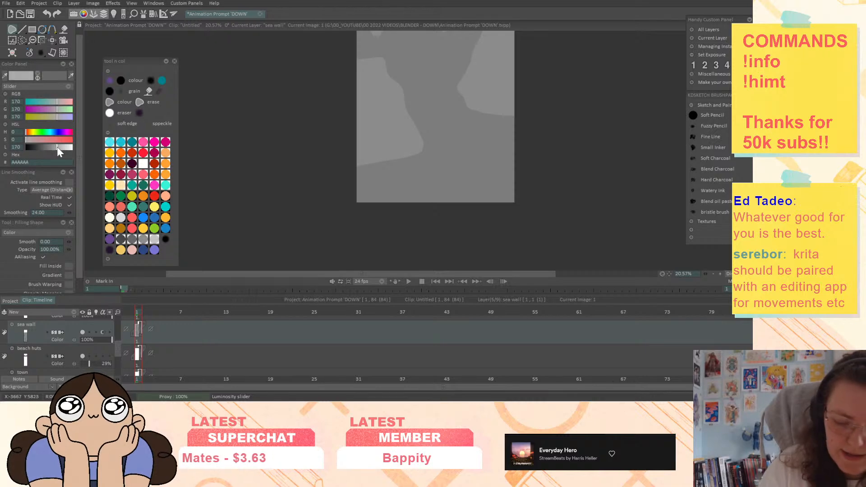
click(57, 147)
mouse_move(554, 173)
mouse_down()
mouse_move(402, 166)
mouse_move(309, 188)
mouse_move(600, 221)
mouse_move(577, 234)
mouse_move(568, 275)
mouse_up()
key(ctrl+z)
Sample the wall's grey, set the fill colour to #858585 and fill a ground strip across the bottom of the sea wall
click(26, 76)
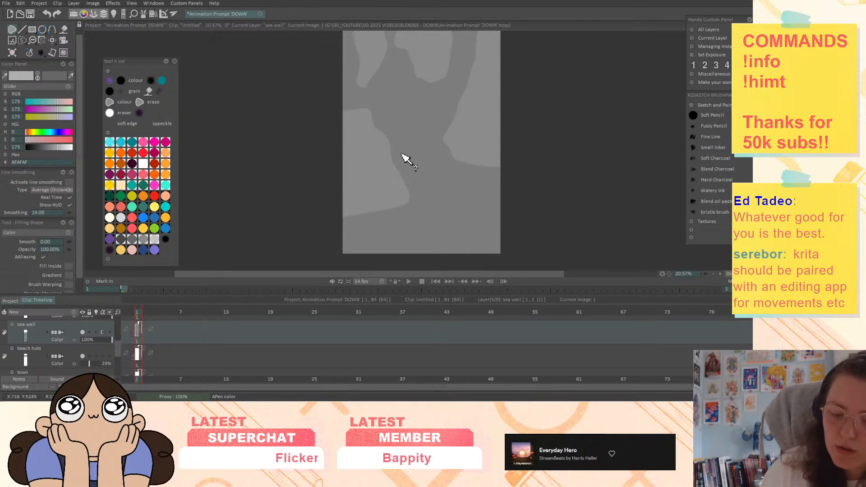
click(389, 189)
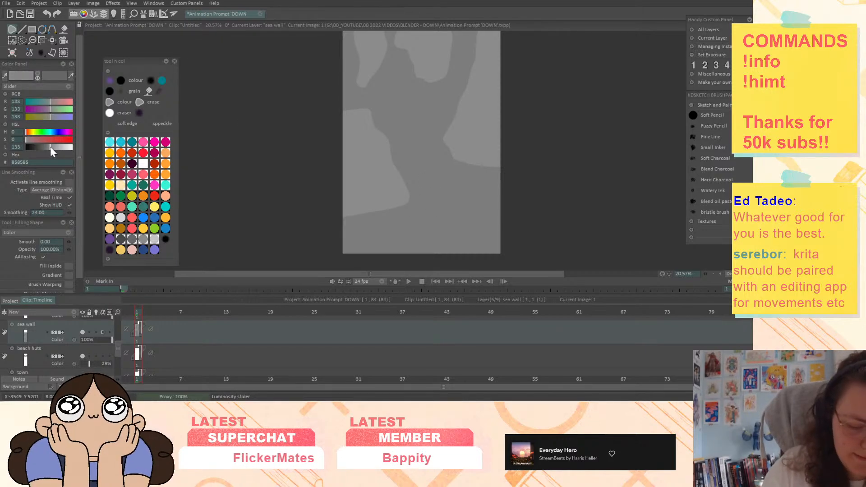
click(471, 226)
mouse_move(471, 226)
mouse_down()
mouse_move(499, 228)
mouse_move(387, 226)
mouse_move(294, 248)
mouse_move(639, 246)
mouse_up()
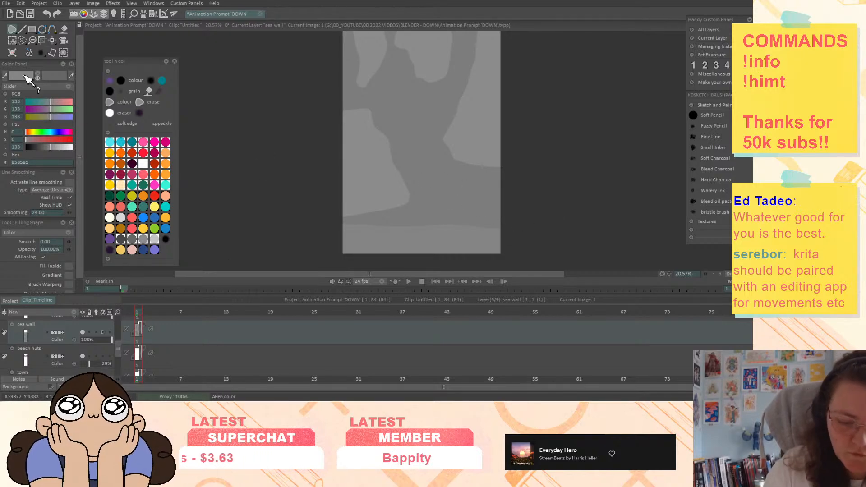
Darken the fill colour to #676767, lower the sea wall layer's opacity to 47% and fill the sketched mound shape at the wall's base
click(44, 148)
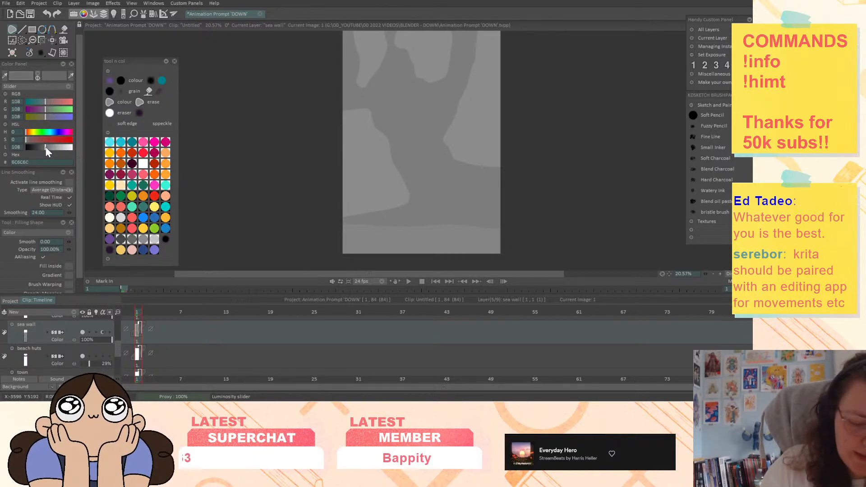
drag(103, 340, 95, 341)
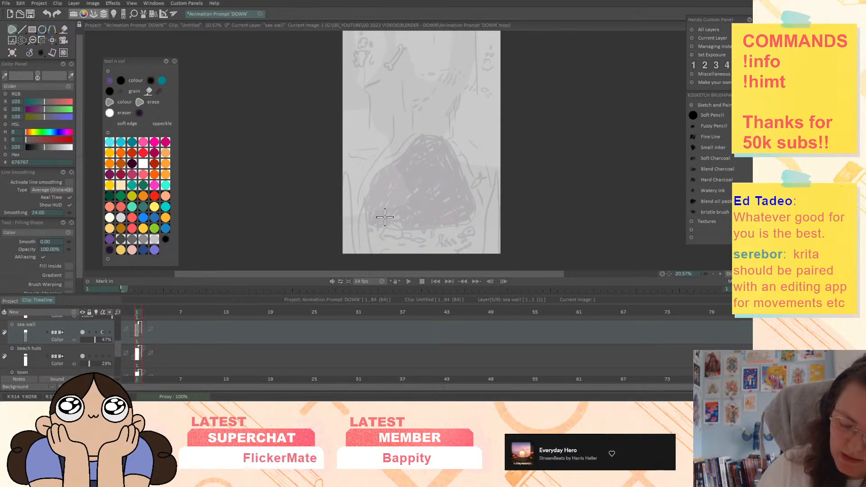
mouse_move(388, 206)
mouse_down()
mouse_move(411, 170)
mouse_move(432, 158)
mouse_move(472, 210)
mouse_move(392, 216)
mouse_up()
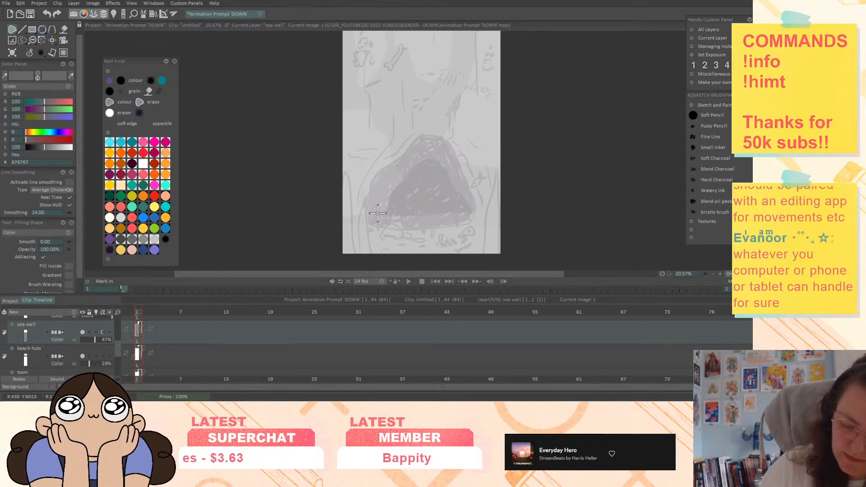
Raise the sea wall layer's opacity to 80% and extend the dark mound's lower edge down into an even, nearly flat base
drag(96, 341, 105, 341)
scroll(585, 206, up, 4)
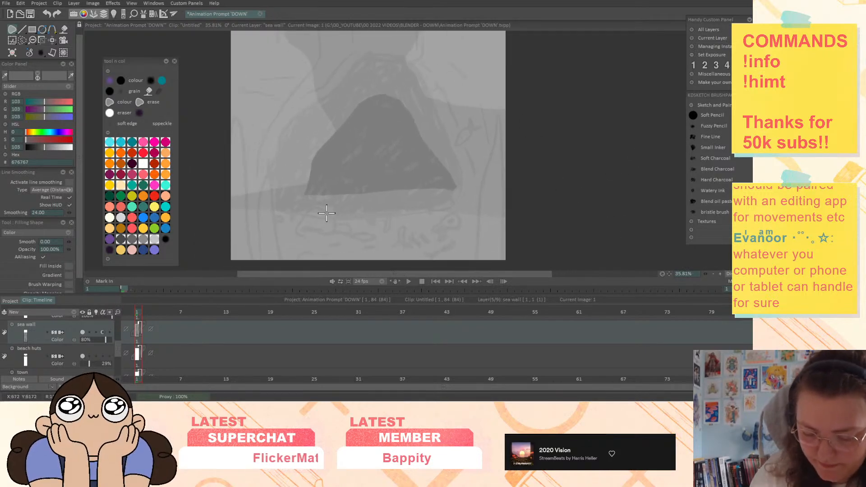
mouse_move(307, 190)
mouse_down()
mouse_move(300, 195)
mouse_move(341, 201)
mouse_move(460, 194)
mouse_move(452, 183)
mouse_up()
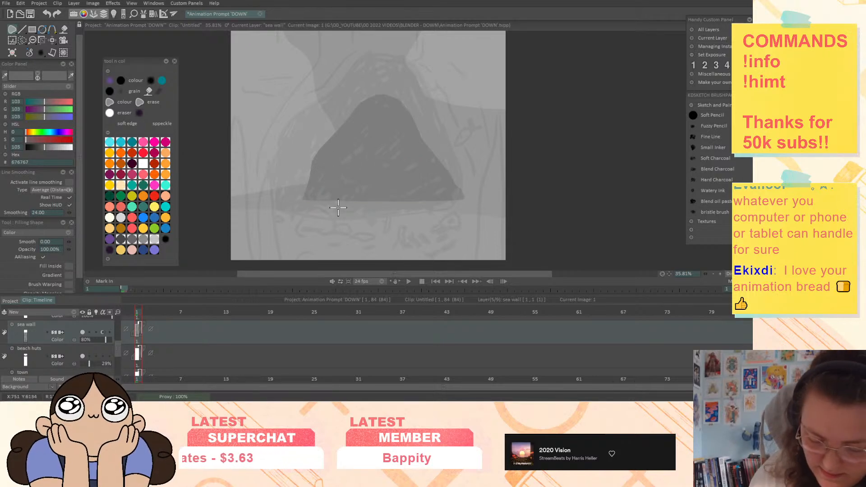
drag(317, 199, 452, 199)
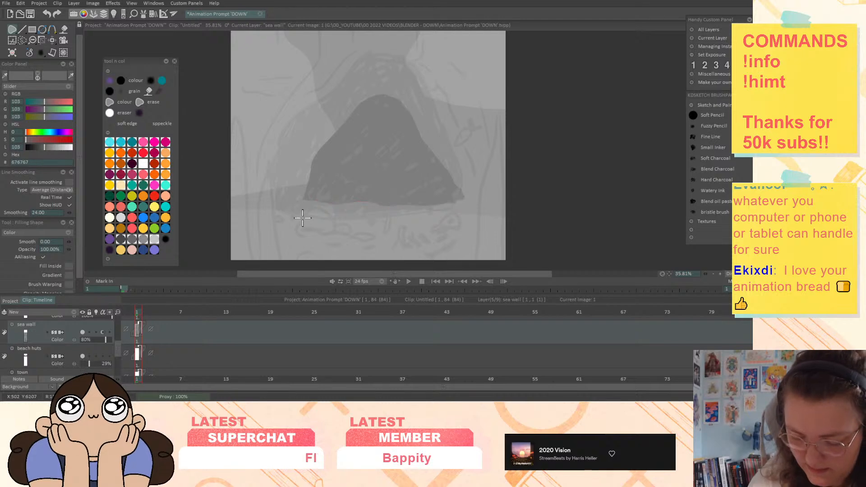
Try filling small dark spots on the wall on either side of the mound, and undo them
drag(570, 201, 557, 219)
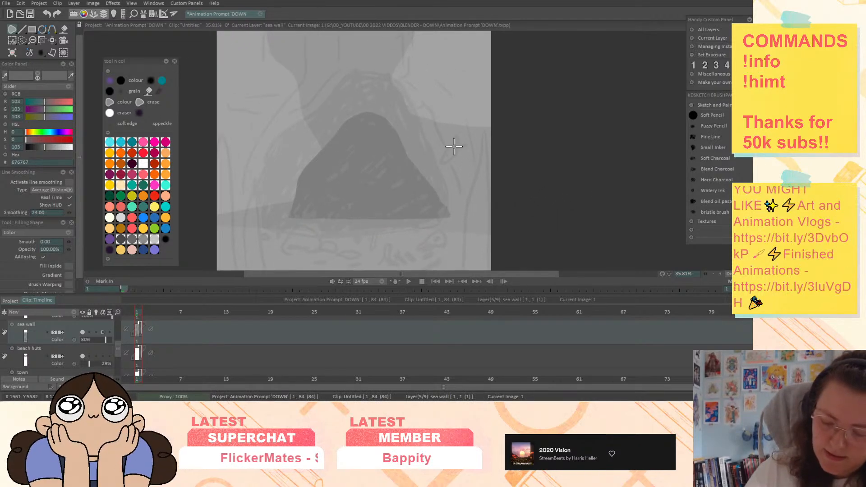
mouse_move(447, 173)
mouse_down()
mouse_move(441, 159)
mouse_move(453, 154)
mouse_move(441, 164)
mouse_up()
drag(553, 158, 564, 184)
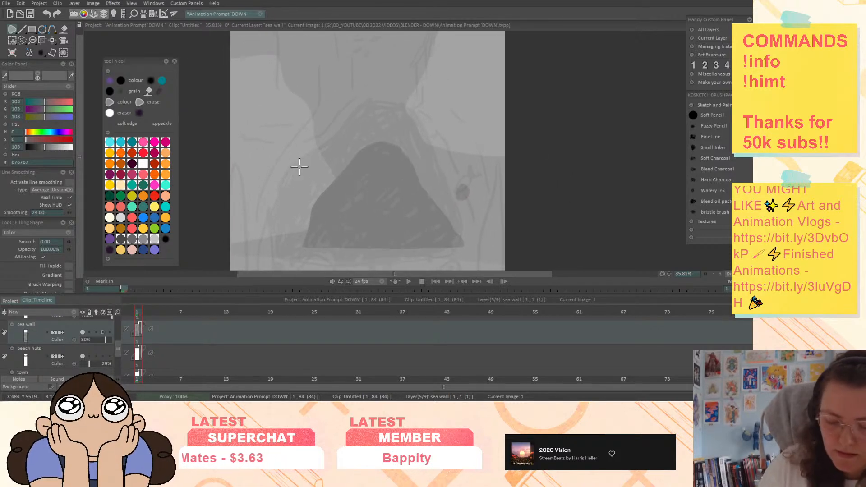
mouse_move(298, 151)
mouse_down()
mouse_move(311, 154)
mouse_move(302, 151)
mouse_up()
drag(594, 181, 575, 167)
key(ctrl+z)
key(ctrl+z)
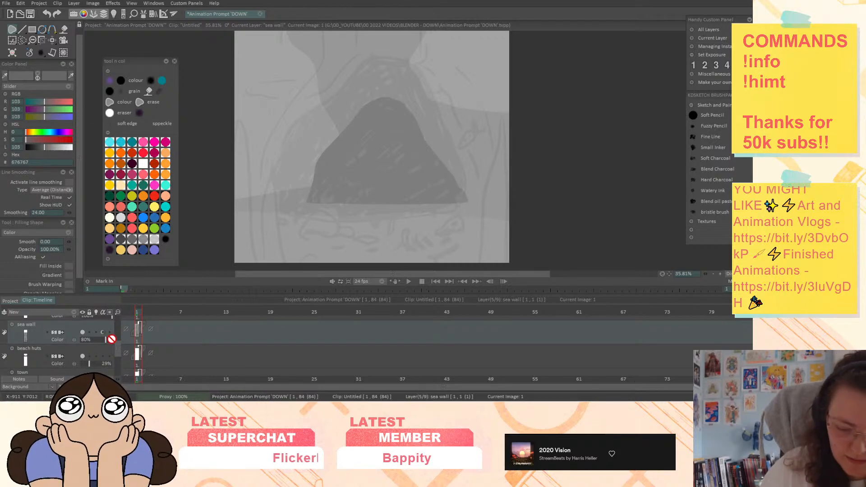
Set the sea wall layer's opacity back to 100%
drag(107, 340, 144, 342)
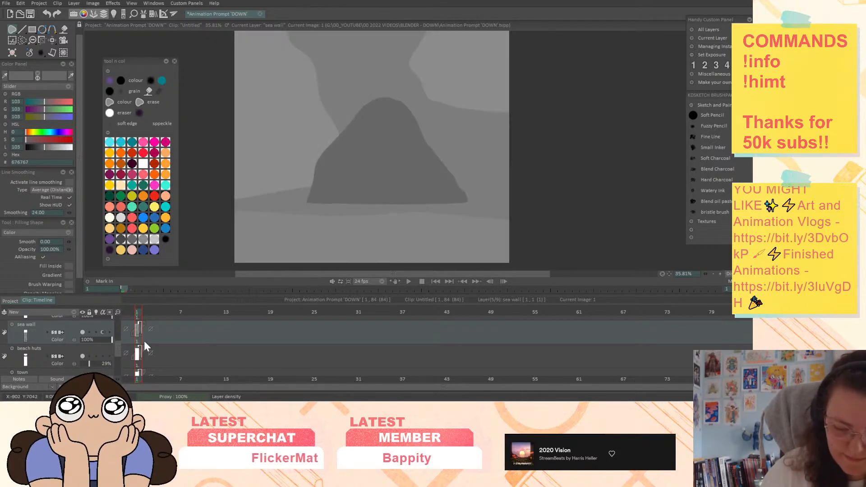
Darken the fill colour to #4D4D4D and fill a larger and a smaller rock on the ground in front of the mound
click(40, 147)
drag(41, 148, 40, 148)
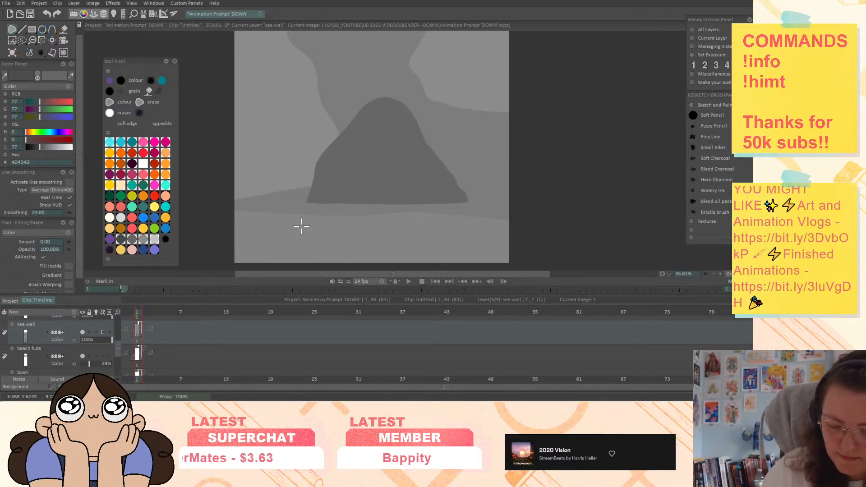
mouse_move(315, 233)
mouse_down()
mouse_move(299, 232)
mouse_move(341, 222)
mouse_up()
Add a new layer at the top of the stack and fill dark rock masses in the canvas's bottom right and bottom left corners
drag(575, 220, 575, 199)
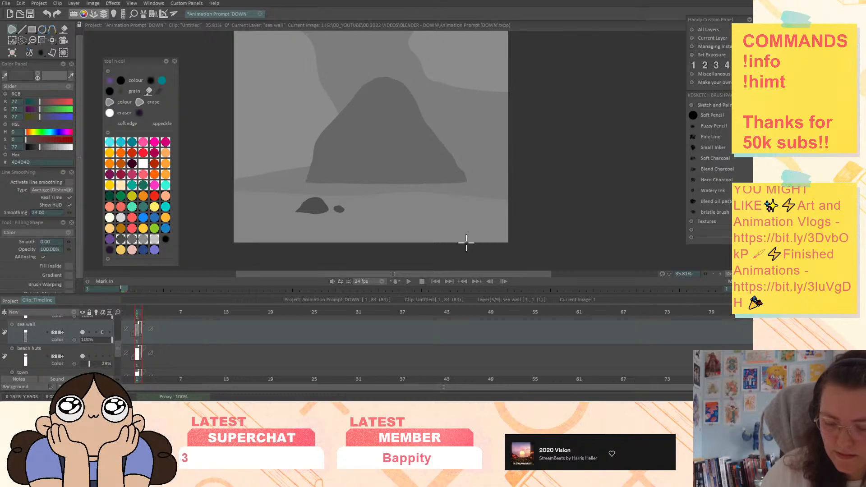
scroll(113, 349, up, 3)
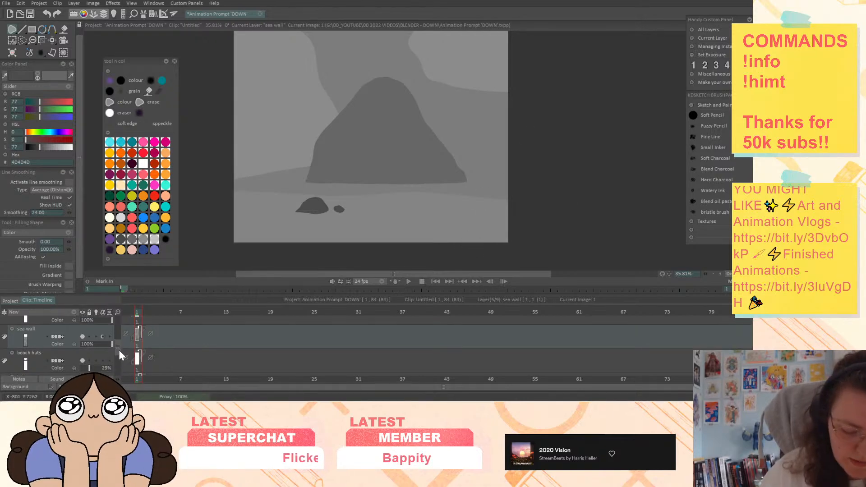
click(73, 312)
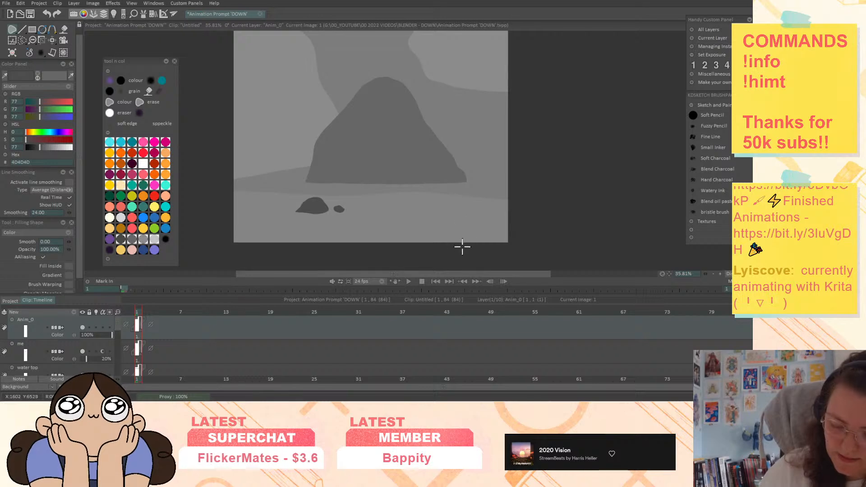
mouse_move(459, 245)
mouse_down()
mouse_move(463, 216)
mouse_move(477, 211)
mouse_move(492, 172)
mouse_move(518, 163)
mouse_move(529, 245)
mouse_up()
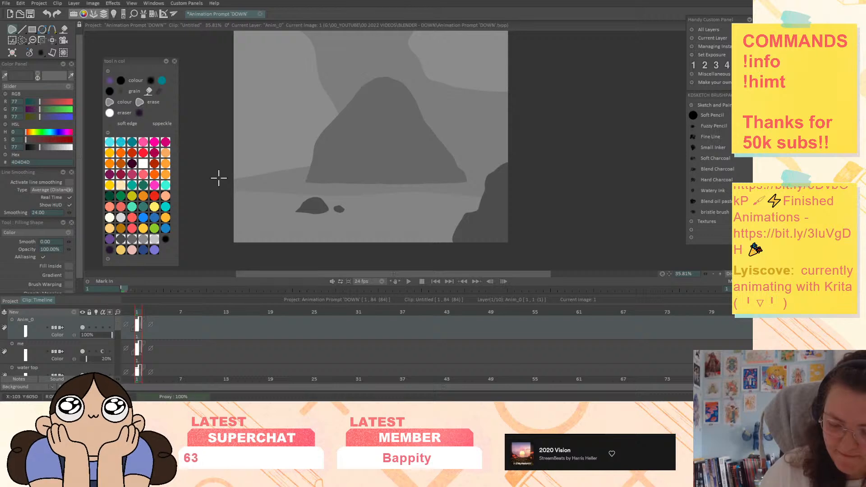
drag(272, 248, 229, 150)
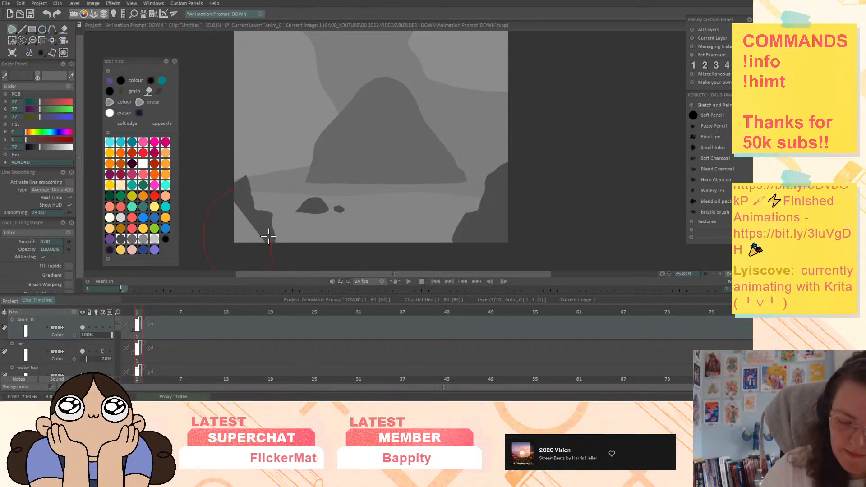
drag(266, 234, 231, 178)
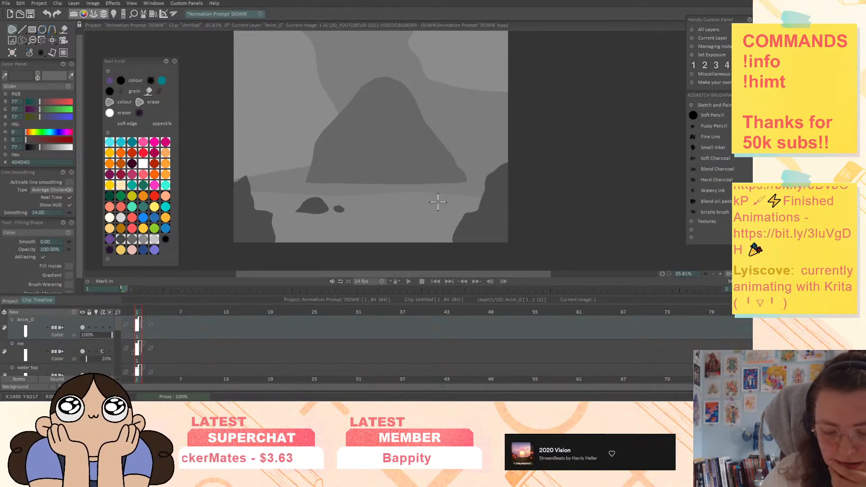
Try filling a small dark rounded shape with thin prongs beside the right corner rock, and undo it
mouse_move(440, 201)
mouse_down()
mouse_move(451, 203)
mouse_move(438, 203)
mouse_up()
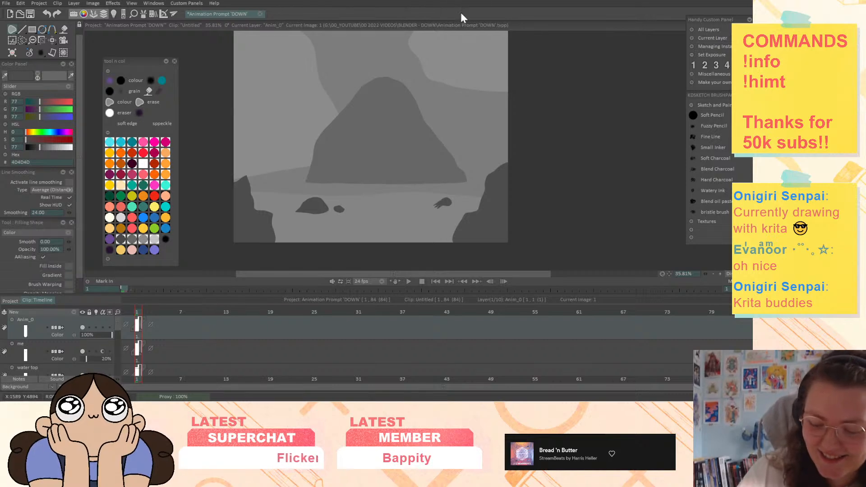
drag(591, 140, 590, 89)
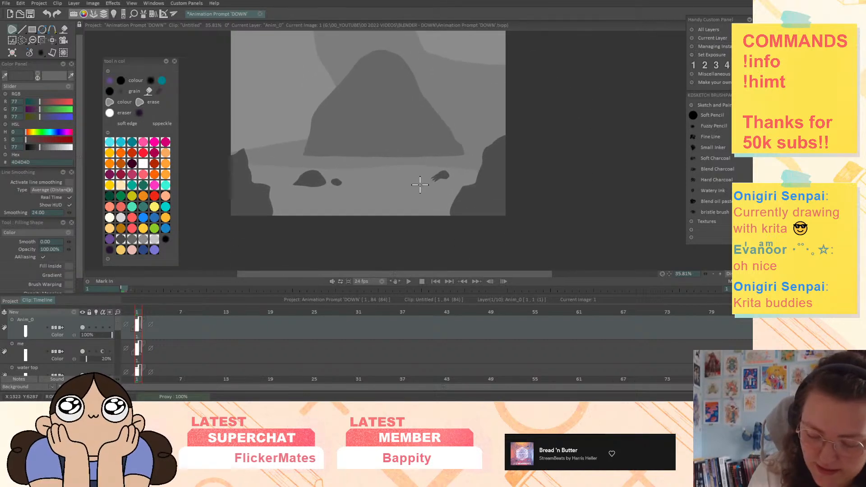
click(706, 274)
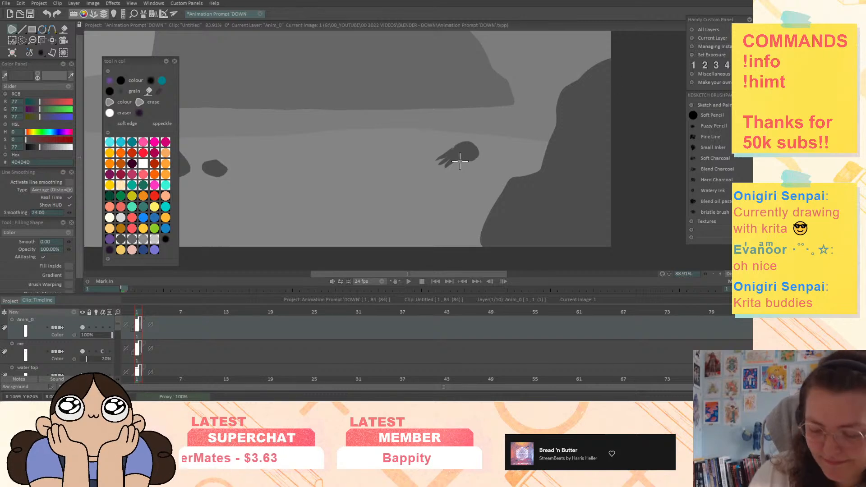
key(ctrl+z)
Choose the light grey #C4C4C4 and fill a small skull with teeth and a lower jaw on the ground near the right rock
click(154, 240)
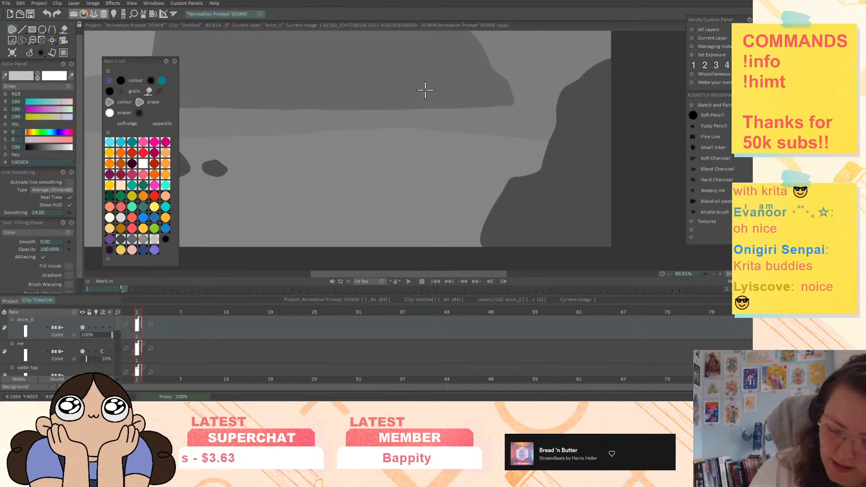
mouse_move(428, 152)
mouse_down()
mouse_move(457, 138)
mouse_move(467, 151)
mouse_move(442, 162)
mouse_move(426, 156)
mouse_move(429, 147)
mouse_up()
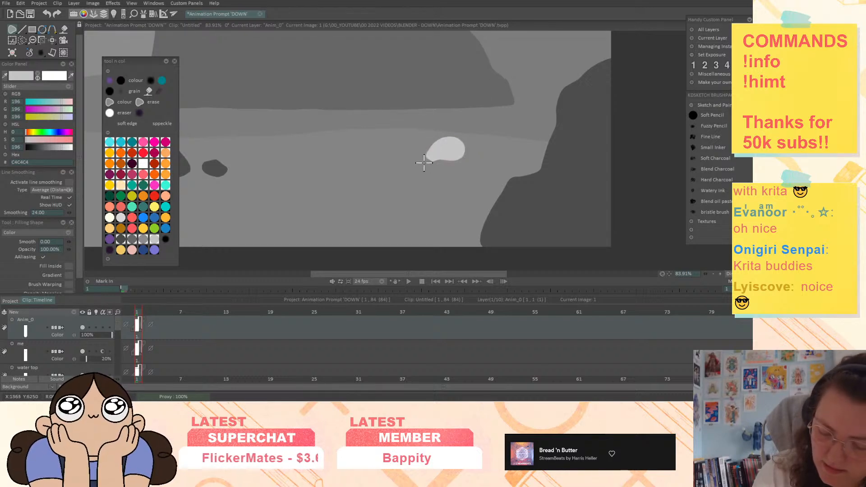
drag(426, 166, 426, 165)
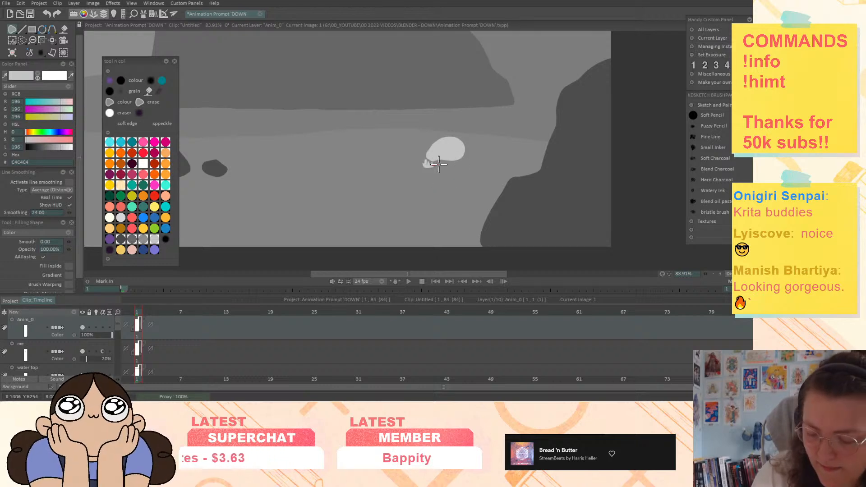
drag(449, 166, 427, 164)
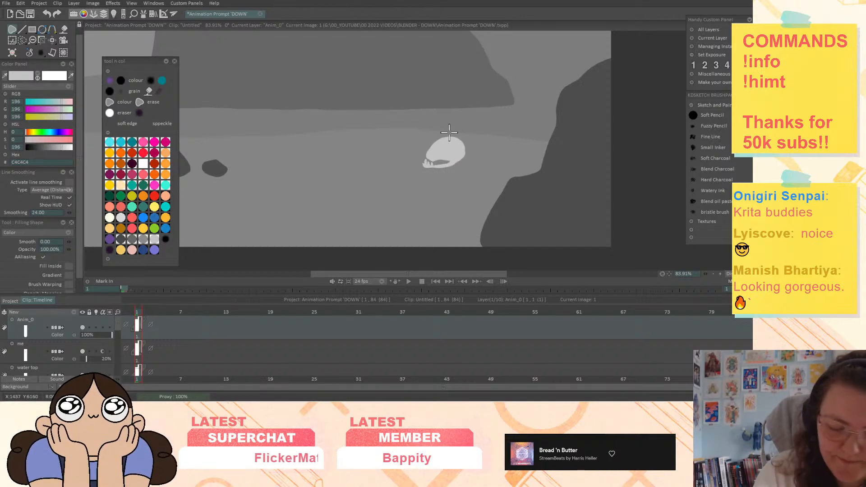
Switch the Filling Shape tool to Erase mode and cut an eye socket and nose opening out of the skull
click(50, 233)
click(50, 247)
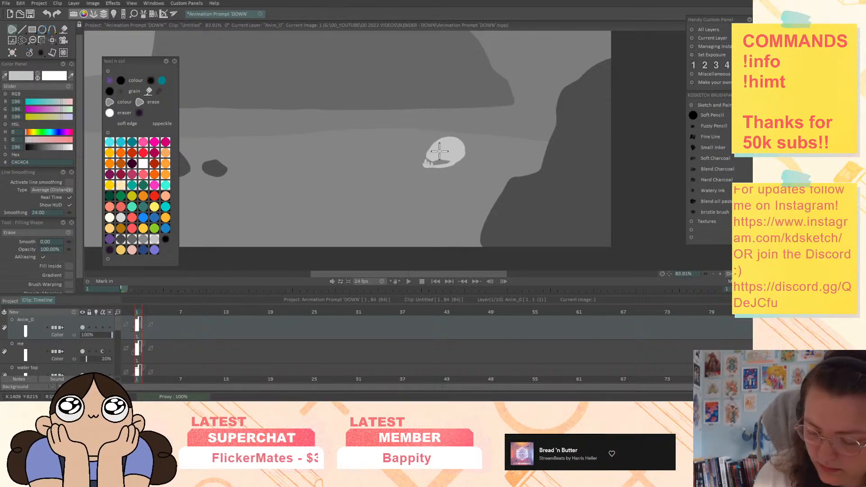
mouse_move(431, 153)
mouse_down()
mouse_move(463, 150)
mouse_move(444, 153)
mouse_up()
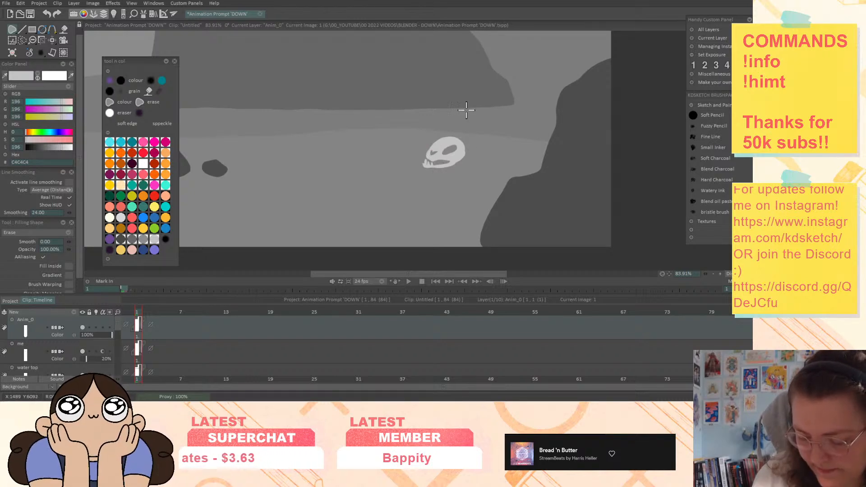
Return the Filling Shape tool to Color mode and fill a row of curved ribs with small vertebrae behind the skull
drag(555, 180, 632, 188)
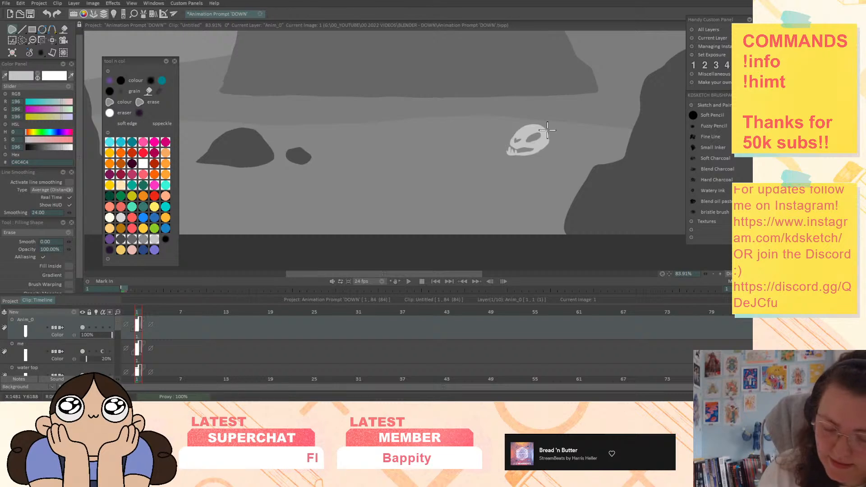
key(b)
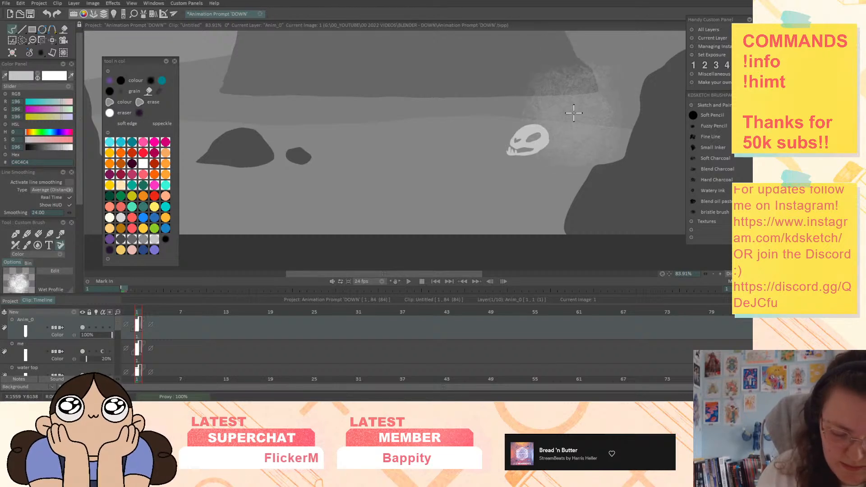
click(27, 234)
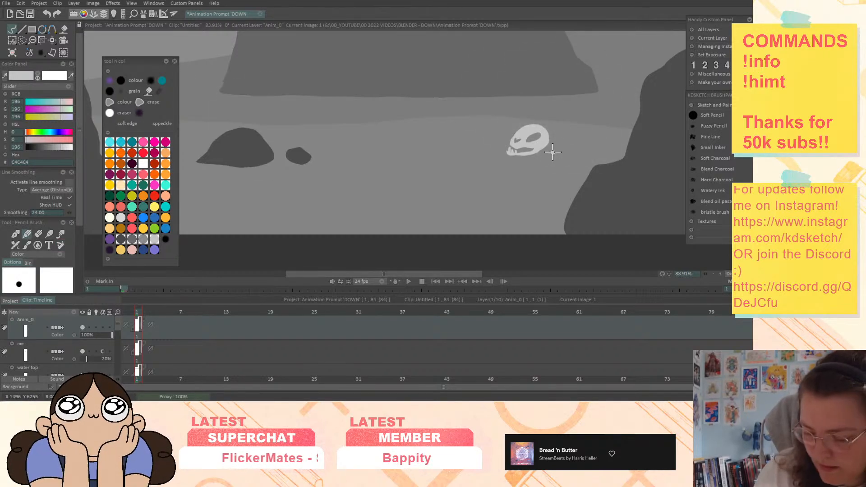
click(28, 30)
click(52, 41)
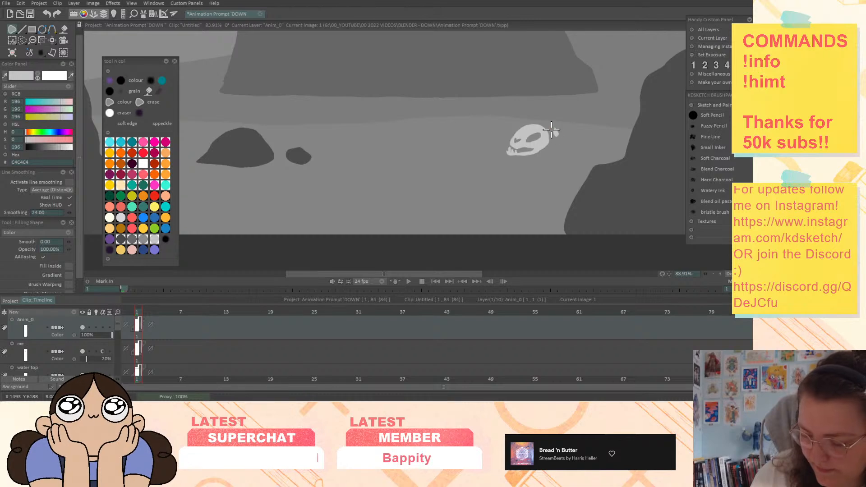
mouse_move(562, 142)
mouse_down()
mouse_move(566, 154)
mouse_move(565, 129)
mouse_up()
mouse_move(563, 131)
mouse_down()
mouse_move(556, 154)
mouse_move(565, 131)
mouse_move(568, 156)
mouse_move(580, 134)
mouse_up()
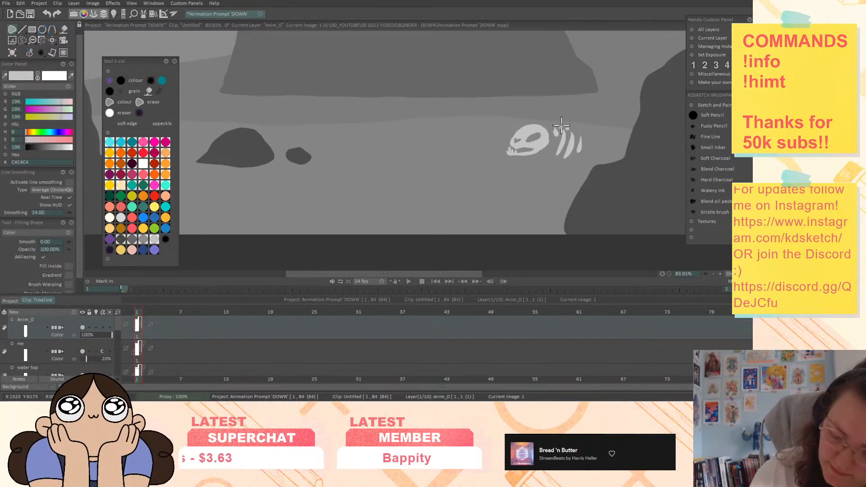
drag(578, 135, 586, 134)
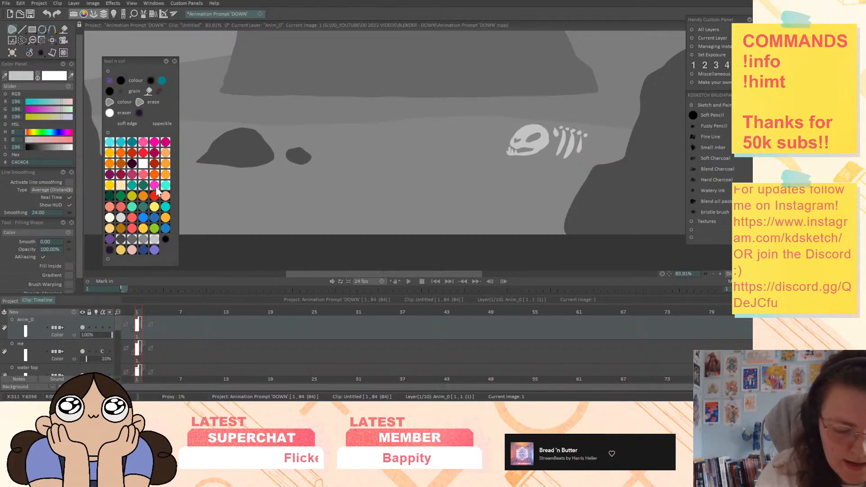
Sample the ground's grey, darken it to #727272 and fill a cluster of small stones around the base of the skull and ribs
click(22, 79)
click(554, 178)
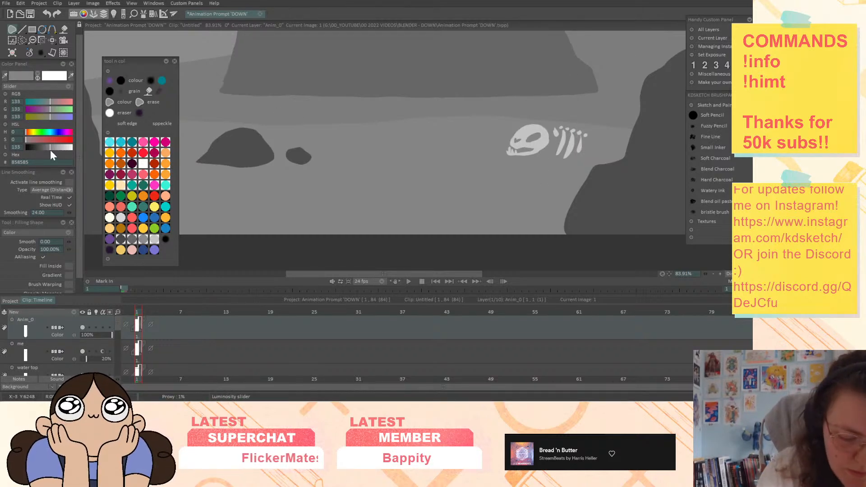
drag(50, 147, 46, 147)
mouse_move(555, 160)
mouse_down()
mouse_move(560, 150)
mouse_move(581, 153)
mouse_move(546, 158)
mouse_up()
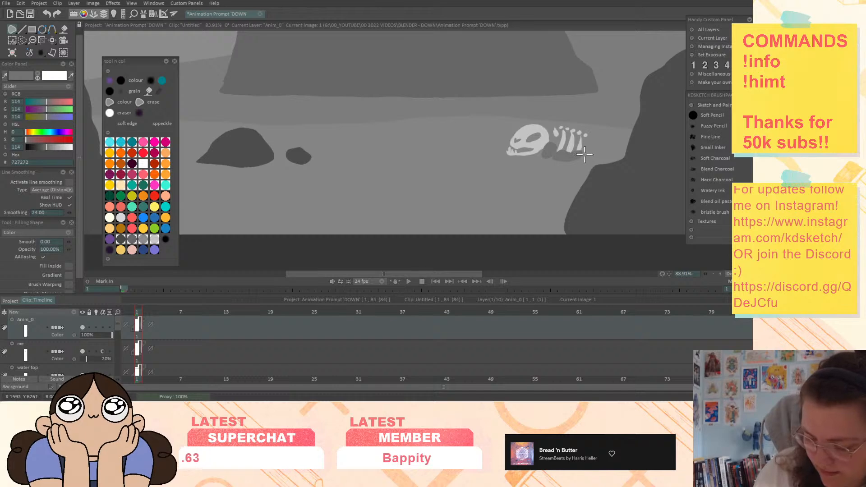
mouse_move(587, 154)
mouse_down()
mouse_move(613, 158)
mouse_move(583, 159)
mouse_move(585, 166)
mouse_move(581, 160)
mouse_move(592, 177)
mouse_move(532, 156)
mouse_up()
Fill scattered flat pebbles across the foreground and a low stone at the canvas's lower edge
mouse_move(503, 192)
mouse_down()
mouse_move(485, 188)
mouse_move(501, 202)
mouse_move(516, 194)
mouse_up()
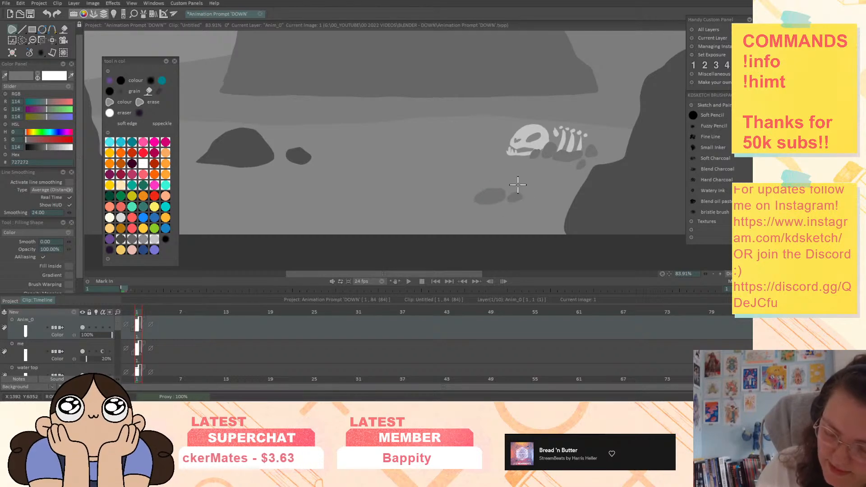
mouse_move(423, 191)
mouse_down()
mouse_move(431, 193)
mouse_move(415, 189)
mouse_move(435, 188)
mouse_move(420, 191)
mouse_up()
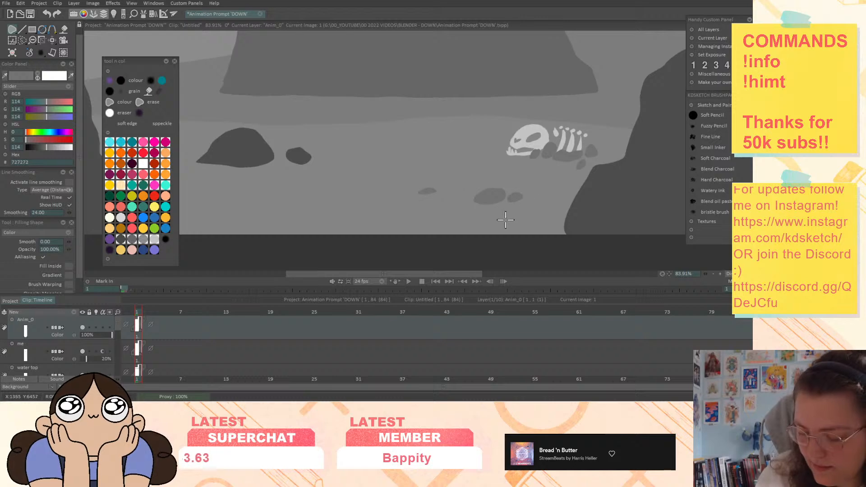
mouse_move(296, 234)
mouse_down()
mouse_move(319, 227)
mouse_move(298, 267)
mouse_up()
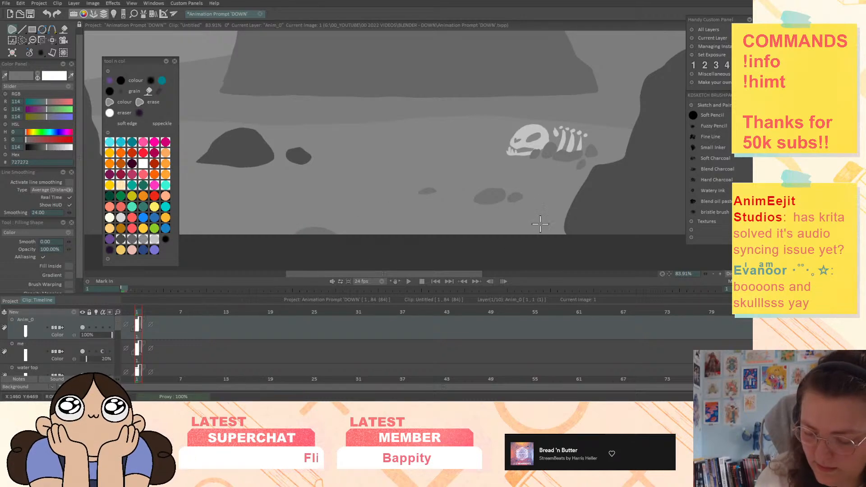
Fill a flat grey patch below the larger dark rock and a small upright pronged clump to the right of the smaller rock
space+drag(533, 222, 592, 230)
mouse_move(302, 191)
mouse_down()
mouse_move(344, 181)
mouse_move(290, 185)
mouse_move(348, 184)
mouse_move(319, 185)
mouse_up()
space+drag(524, 184, 540, 207)
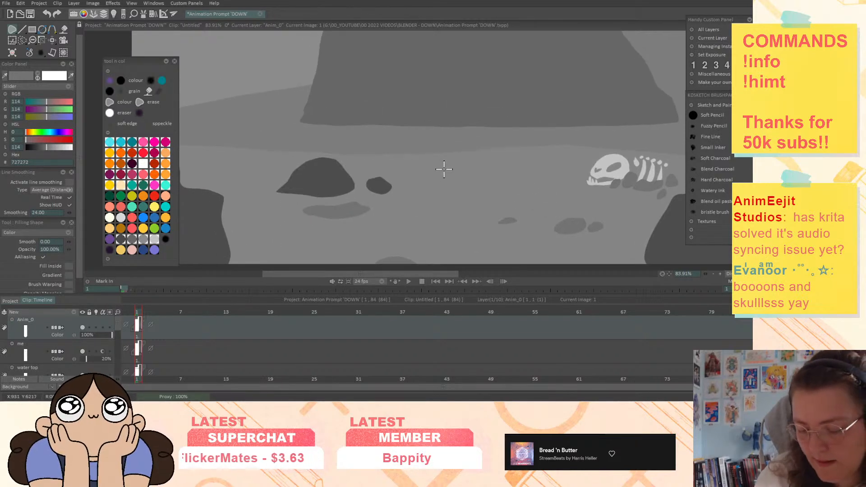
mouse_move(450, 190)
mouse_down()
mouse_move(447, 169)
mouse_move(448, 180)
mouse_move(467, 174)
mouse_move(456, 189)
mouse_move(449, 174)
mouse_up()
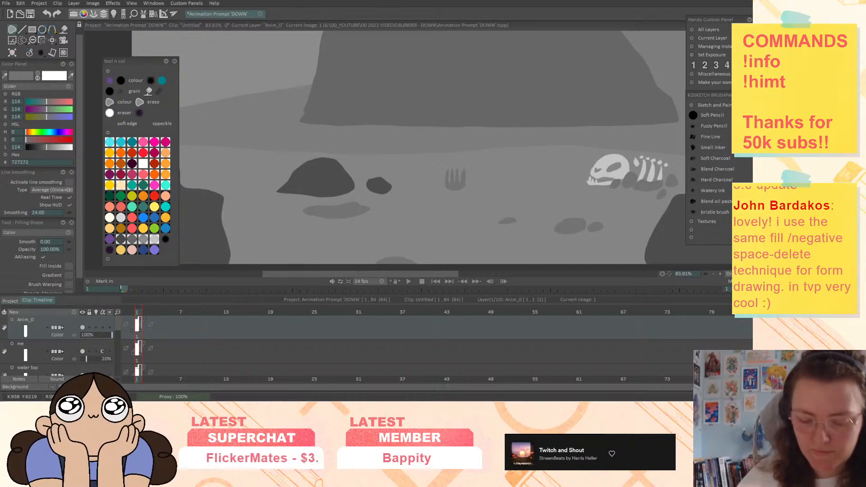
drag(505, 189, 621, 226)
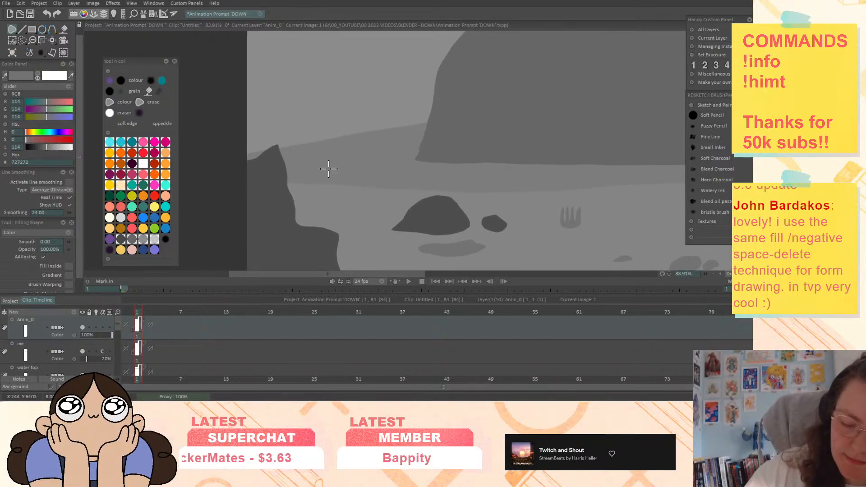
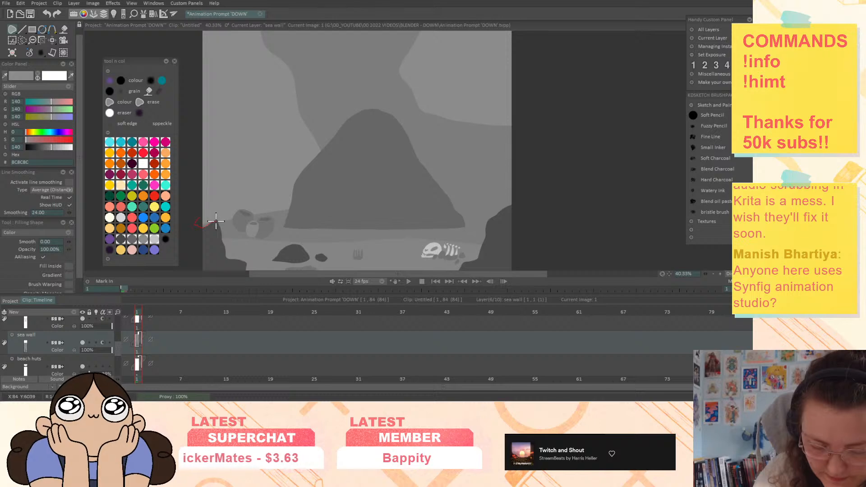
Fill over the sloping darker band behind the pots with #8C8C8C on the sea wall layer, between the left corner rock and the mound
drag(216, 222, 224, 225)
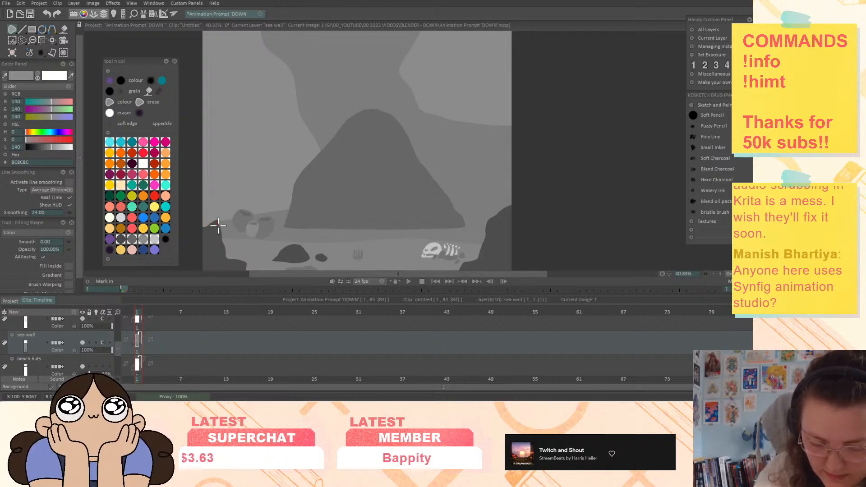
mouse_move(231, 227)
mouse_down()
mouse_move(280, 226)
mouse_move(291, 214)
mouse_up()
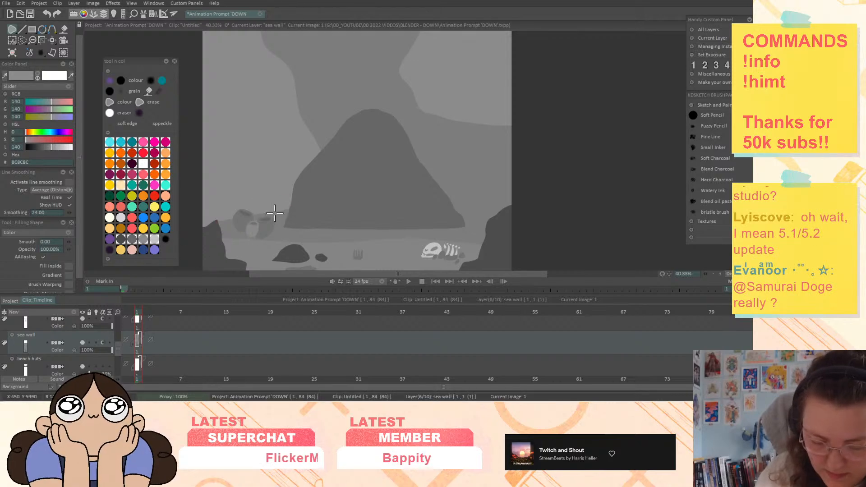
drag(288, 220, 284, 227)
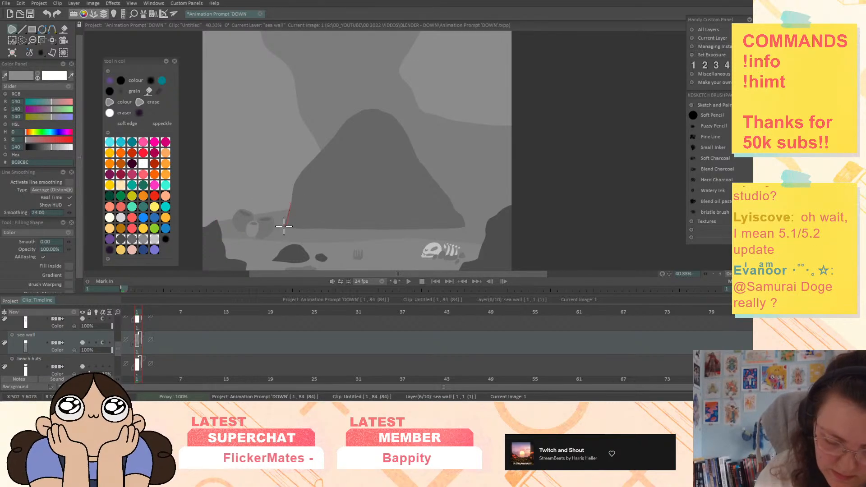
mouse_move(223, 226)
mouse_down()
mouse_move(214, 226)
mouse_move(237, 189)
mouse_up()
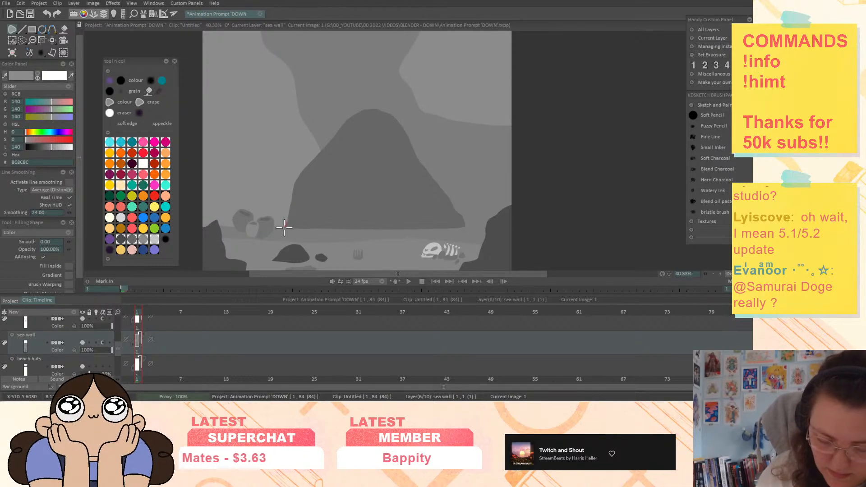
Trim the upper edge of the darker band at the mound's left base with #8C8C8C fills reaching behind the pots
drag(282, 227, 256, 231)
drag(177, 227, 180, 227)
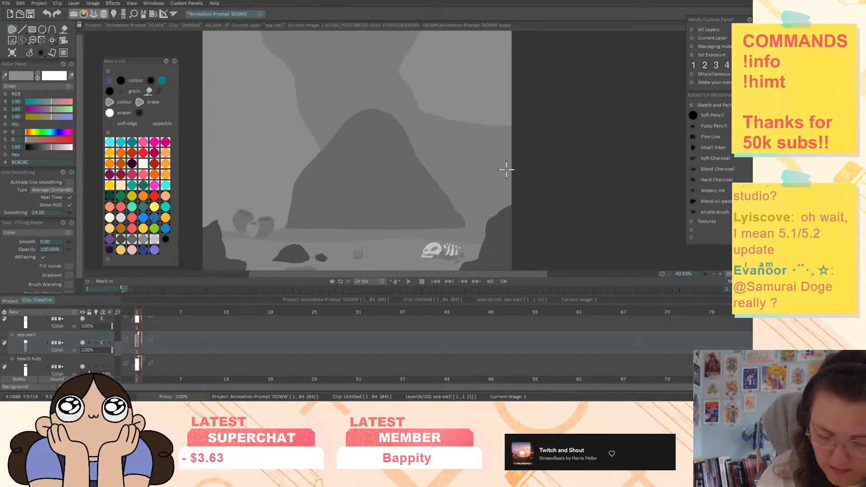
drag(287, 222, 224, 224)
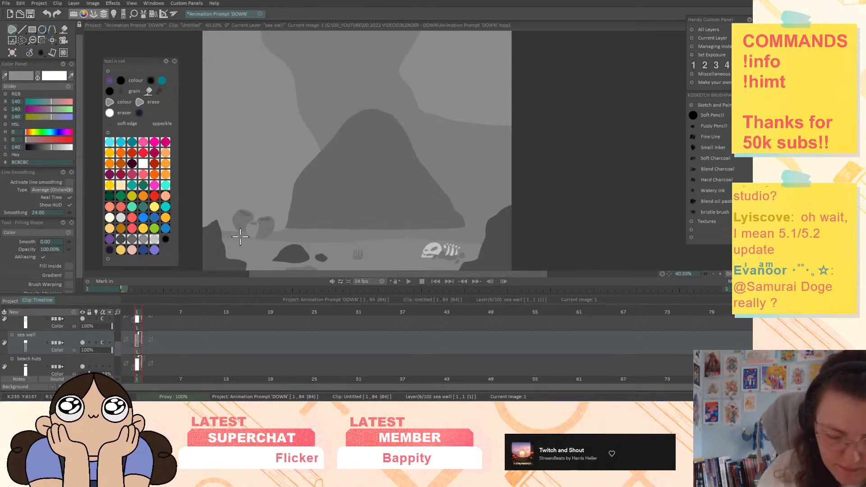
Sample the darker grey #7D7D7D and refill the ground band's edge from behind the pots to the mound's left base
click(38, 78)
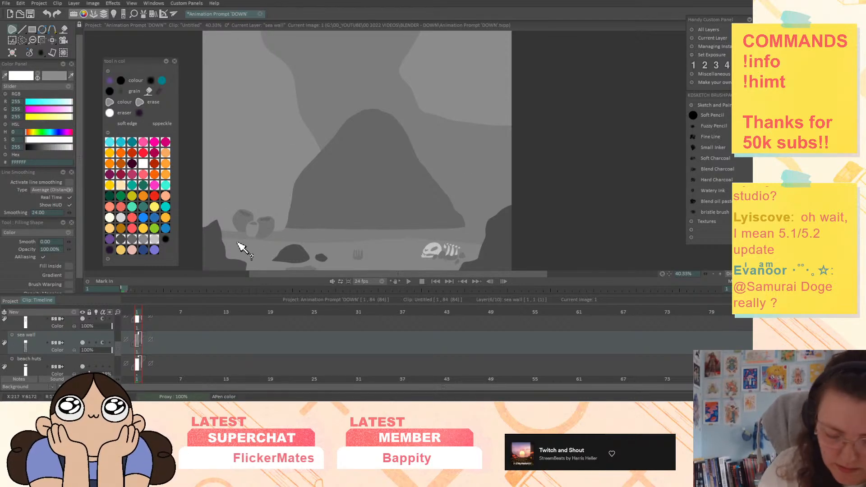
key(i)
mouse_move(254, 236)
mouse_down()
mouse_move(279, 230)
mouse_move(229, 223)
mouse_move(180, 232)
mouse_up()
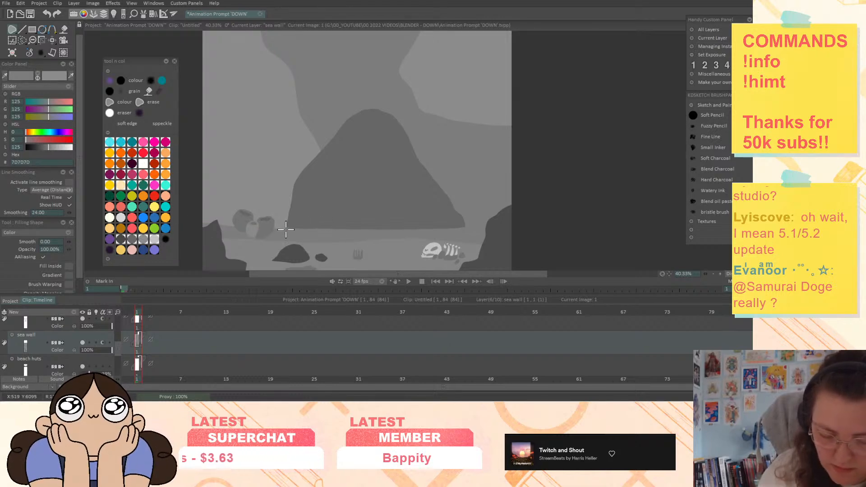
drag(248, 226, 207, 229)
Sample #8C8C8C, fill a lighter area on the sea wall to the right of the mound, and save the project
drag(551, 238, 518, 246)
right_click(219, 176)
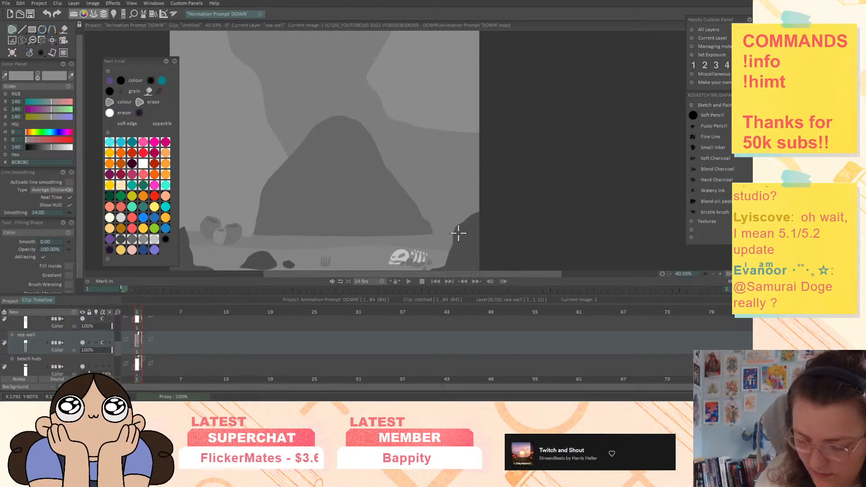
mouse_move(432, 233)
mouse_down()
mouse_move(494, 231)
mouse_move(491, 134)
mouse_move(458, 102)
mouse_move(452, 146)
mouse_move(391, 172)
mouse_move(432, 234)
mouse_up()
drag(594, 206, 602, 231)
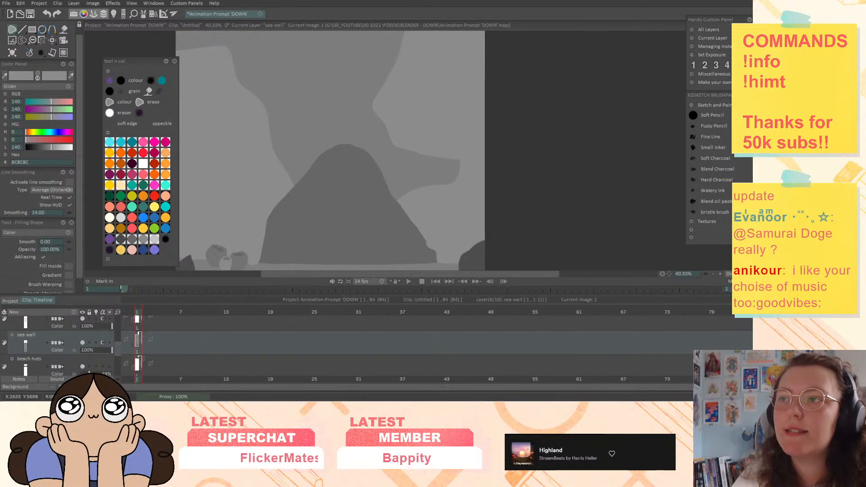
key(ctrl+s)
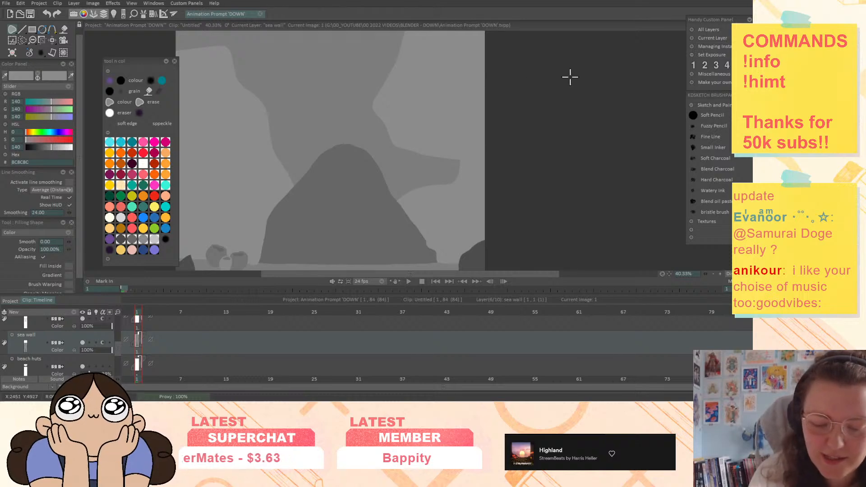
Sample the dark stain grey #707070 from beneath the dock's right leg plate as the drawing colour
drag(542, 194, 586, 91)
drag(705, 274, 677, 281)
drag(557, 134, 557, 202)
drag(592, 107, 572, 272)
drag(588, 190, 578, 258)
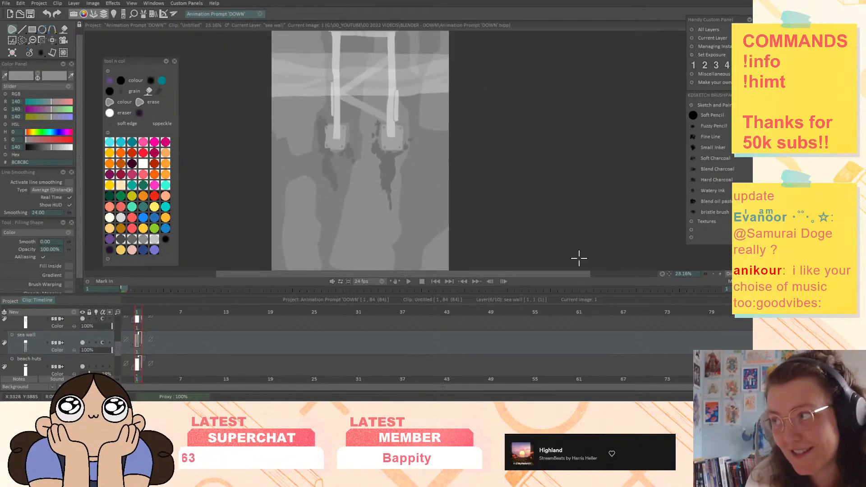
click(47, 76)
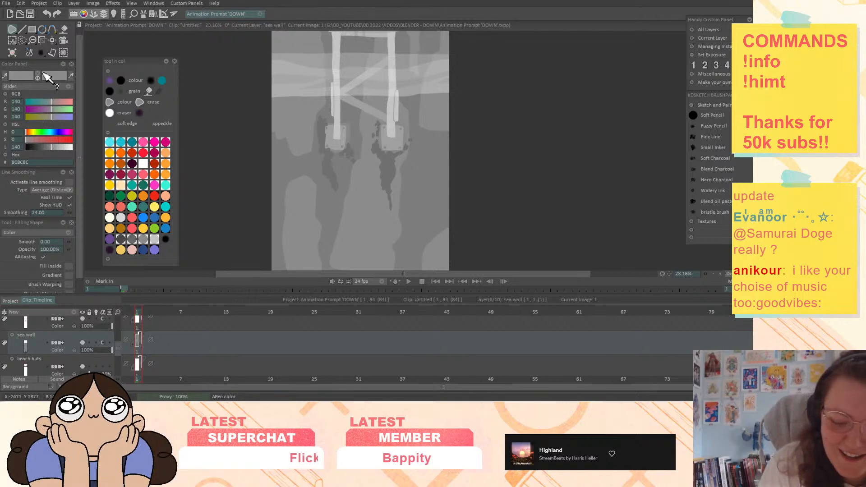
click(389, 173)
mouse_move(537, 114)
mouse_down()
mouse_move(530, 220)
mouse_move(534, 97)
mouse_up()
drag(529, 216, 533, 152)
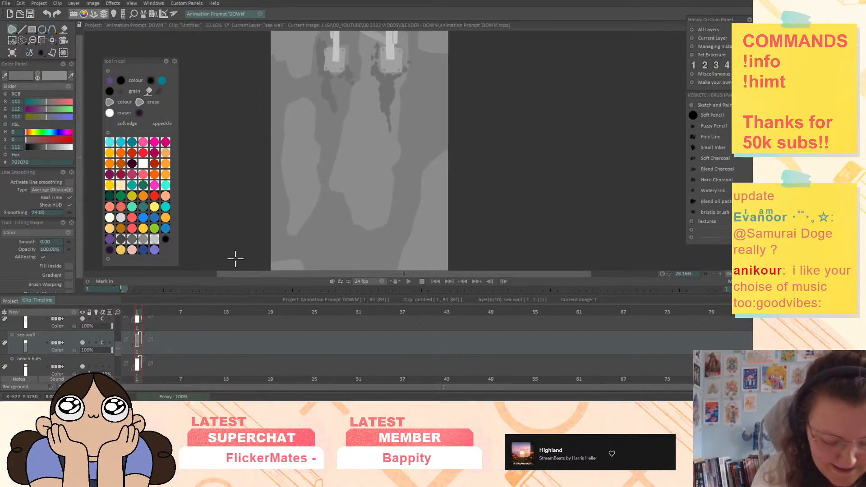
Fill ragged #707070 stains along the sea wall directly beneath the dark ledge beside the dock legs
click(83, 343)
click(83, 343)
scroll(116, 347, down, 3)
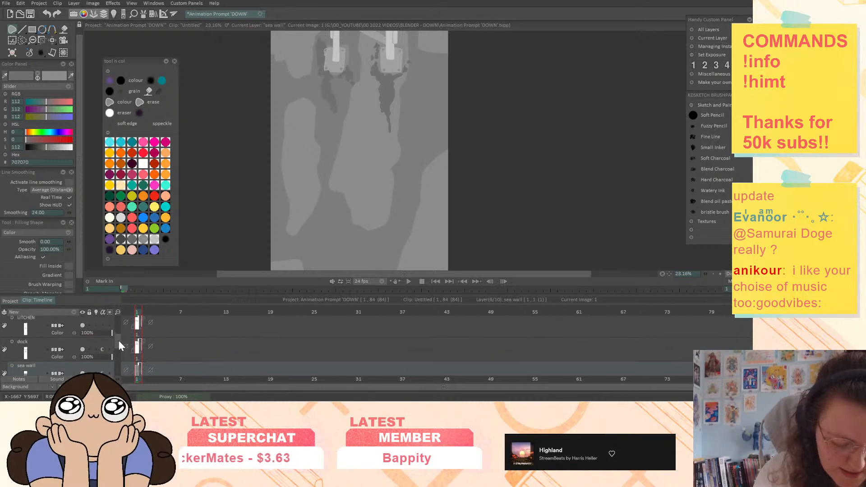
click(82, 346)
click(82, 346)
drag(537, 133, 543, 226)
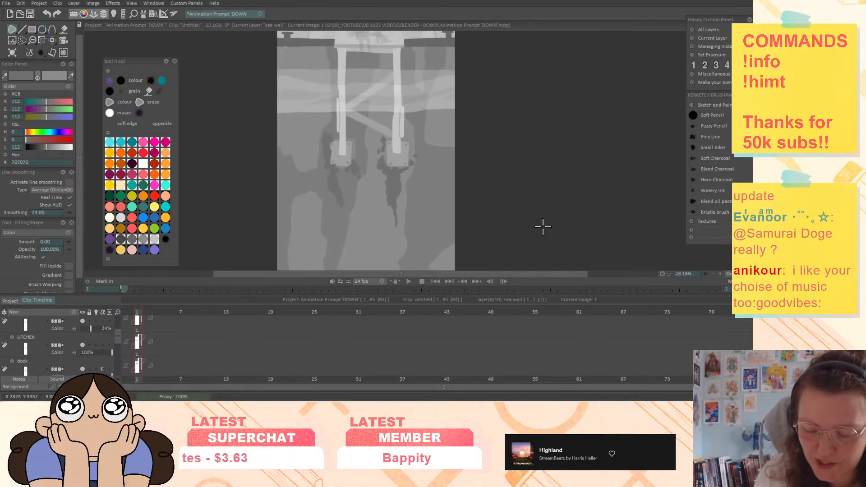
drag(705, 274, 703, 253)
drag(545, 126, 559, 212)
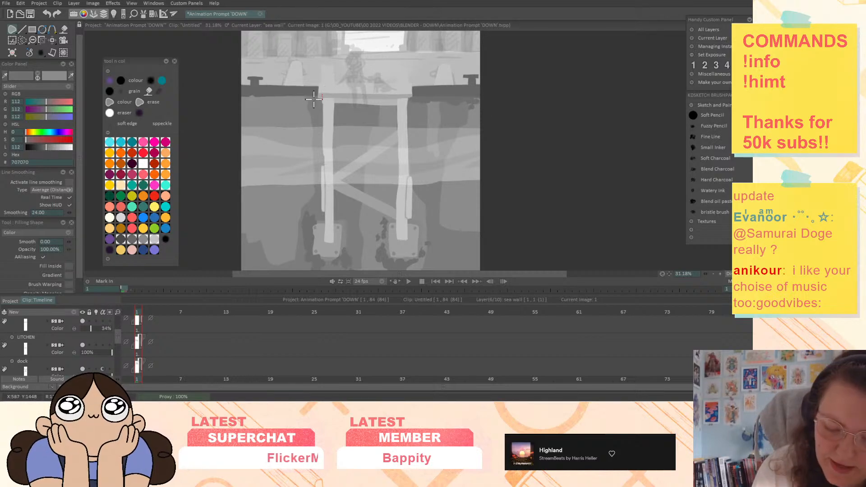
drag(301, 96, 270, 101)
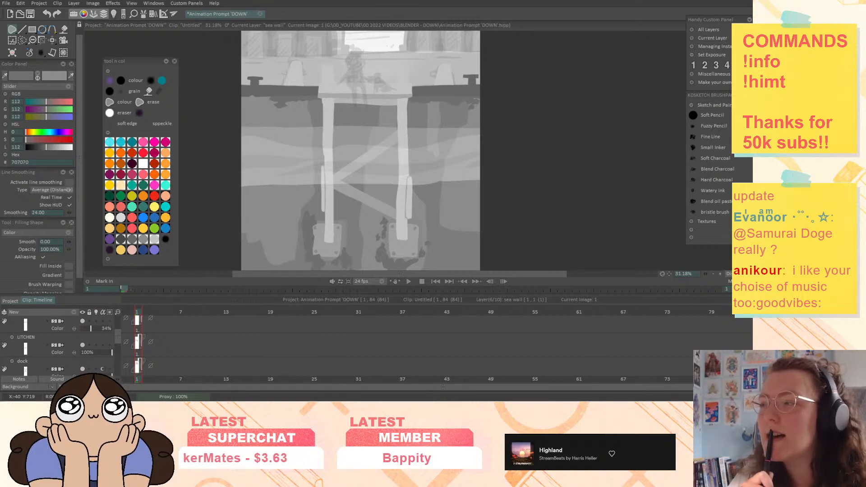
drag(662, 274, 707, 167)
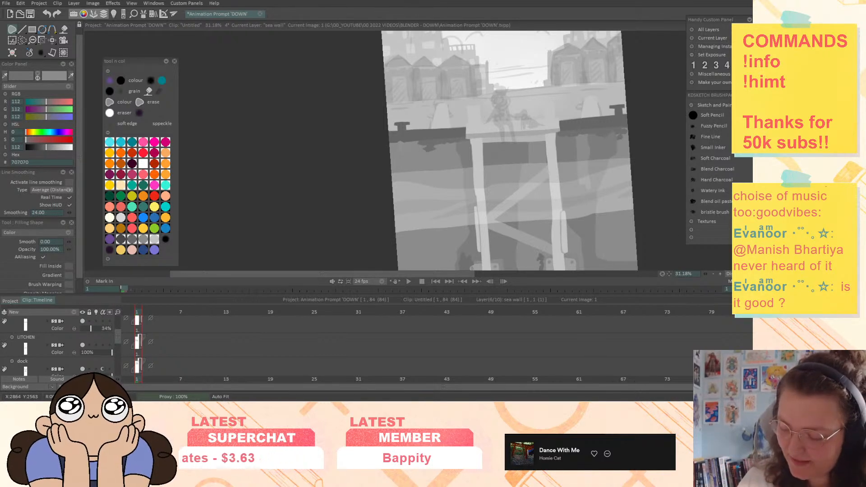
key(shift+f)
key(shift+space)
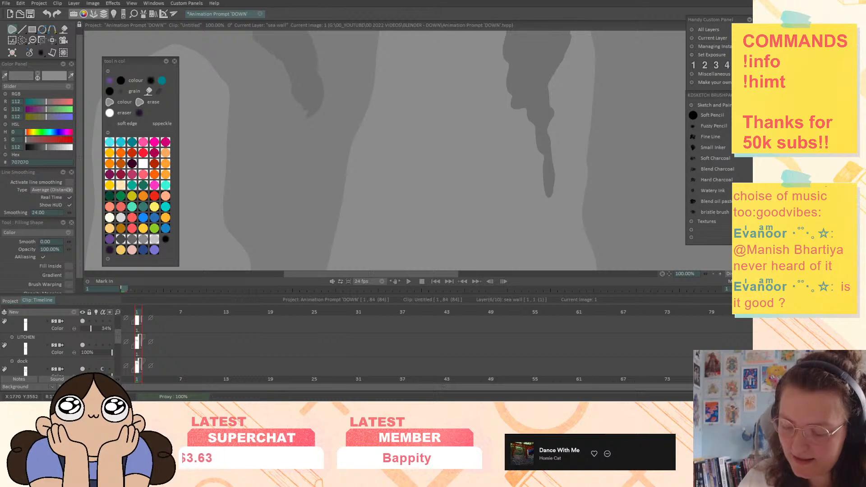
drag(706, 274, 646, 299)
drag(576, 130, 576, 267)
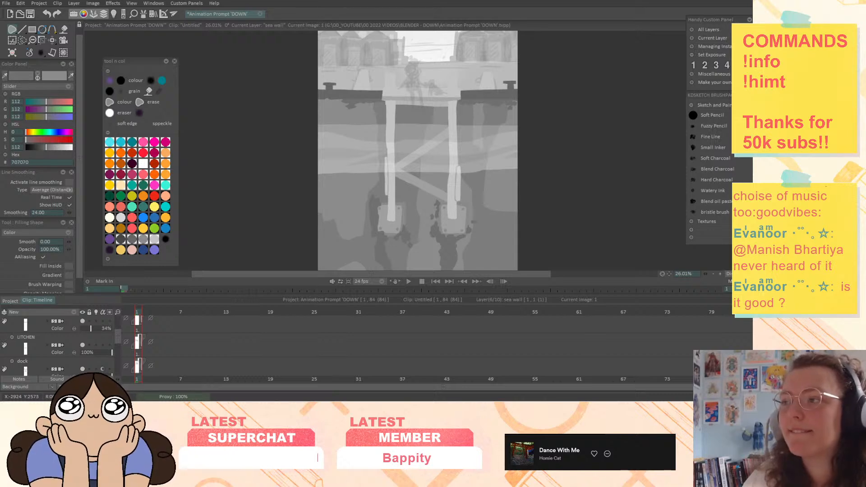
scroll(617, 169, up, 5)
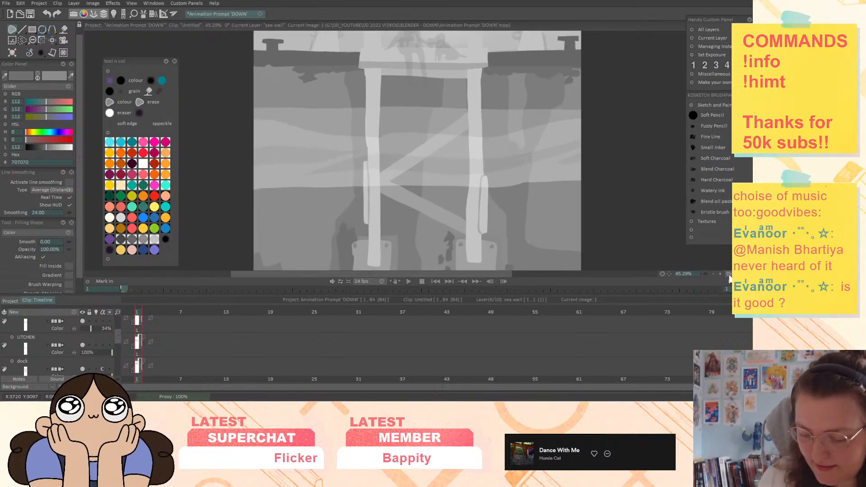
Fill an irregular dark patch with small gaps on the sea wall left of the dock
drag(617, 169, 609, 314)
drag(481, 115, 590, 161)
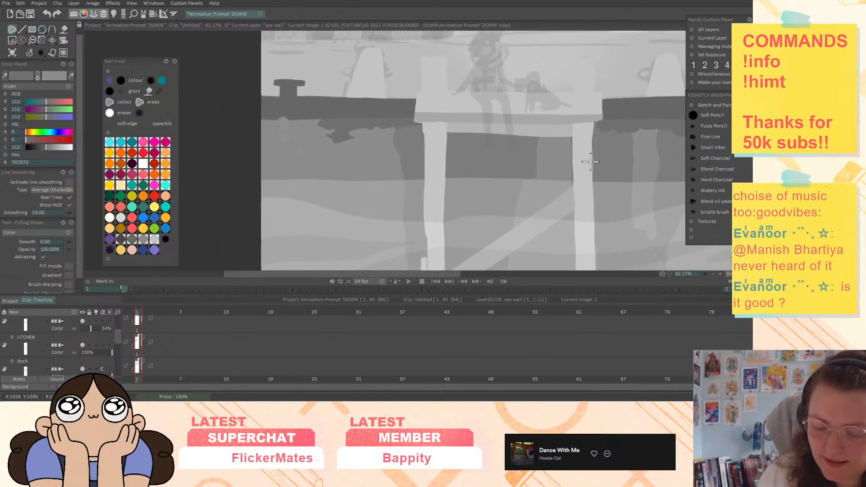
mouse_move(326, 117)
mouse_down()
mouse_move(273, 124)
mouse_move(301, 110)
mouse_move(283, 161)
mouse_move(326, 147)
mouse_move(299, 110)
mouse_up()
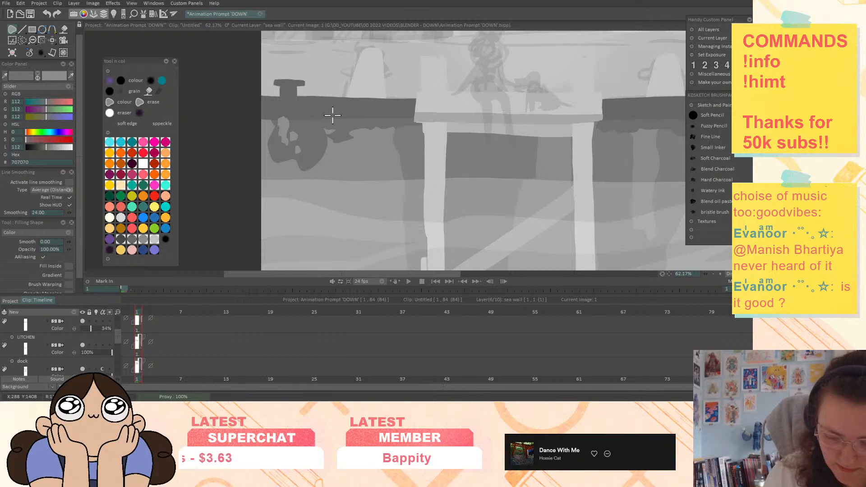
Find the sea wall layer in the layer list and undo the last gaps cut into the dark patch
click(82, 345)
click(81, 345)
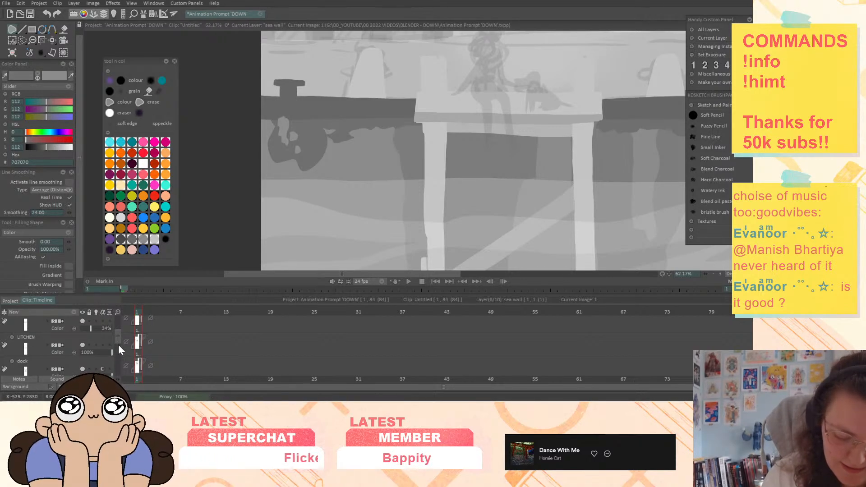
scroll(119, 336, up, 1)
drag(119, 329, 121, 347)
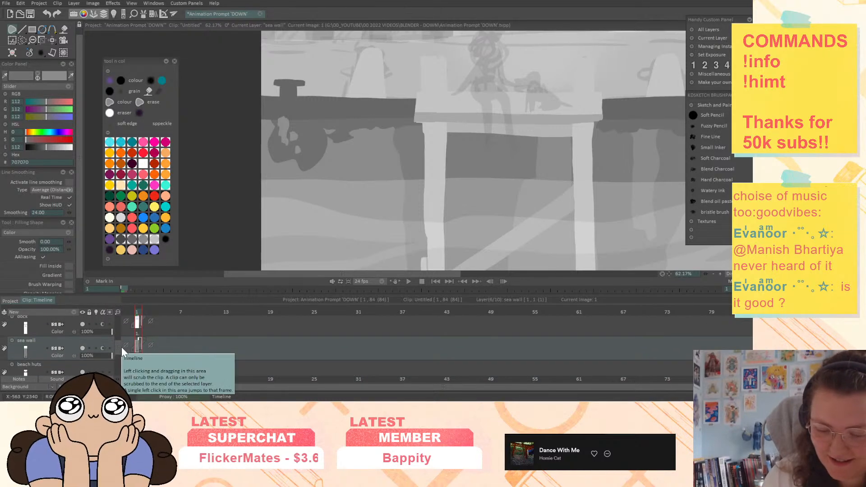
key(ctrl+z)
key(ctrl+z)
key(ctrl+z)
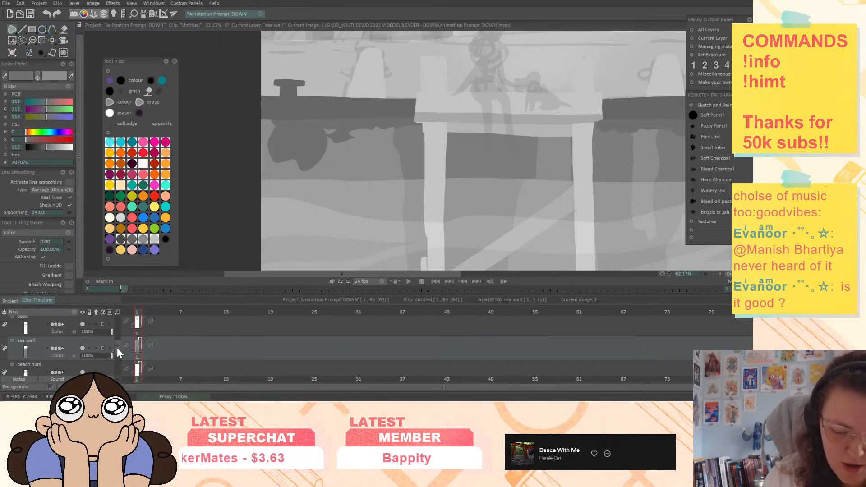
drag(118, 348, 117, 347)
Extend the dark patch to the canvas's left edge and join it to the ragged growth beside the dock
mouse_move(342, 131)
mouse_down()
mouse_move(329, 157)
mouse_move(312, 162)
mouse_move(348, 122)
mouse_move(281, 124)
mouse_up()
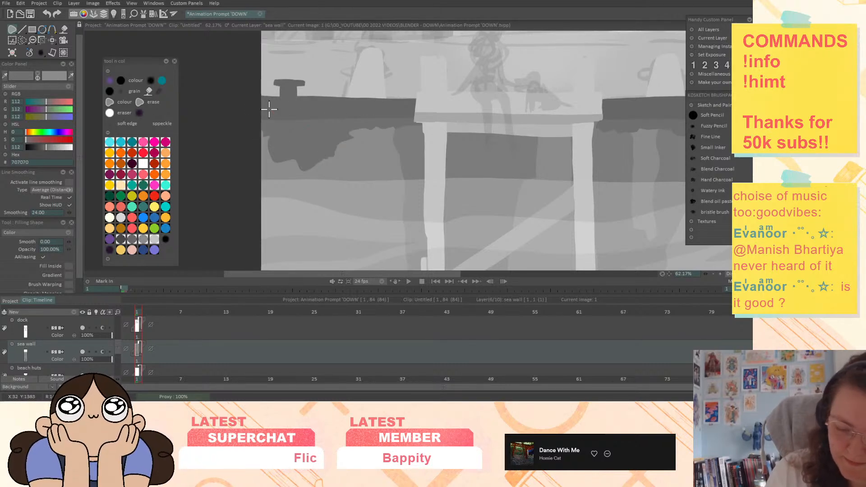
mouse_move(269, 135)
mouse_down()
mouse_move(275, 162)
mouse_move(306, 170)
mouse_move(319, 164)
mouse_move(319, 145)
mouse_up()
drag(588, 212, 542, 190)
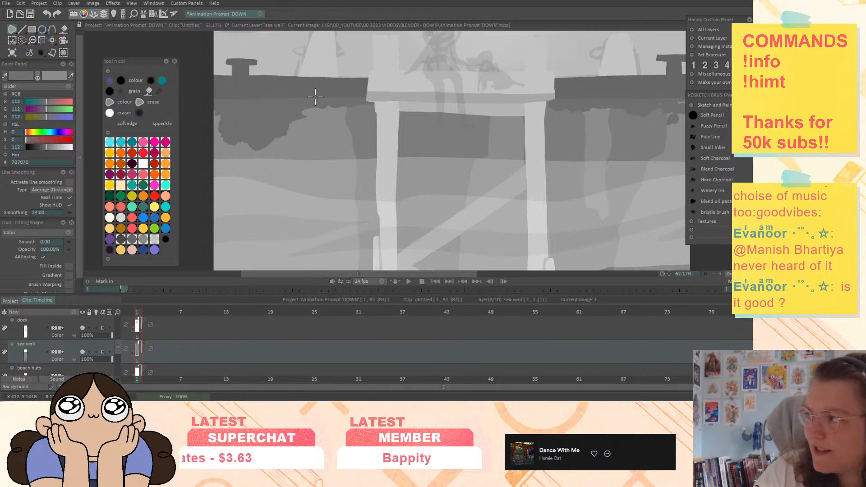
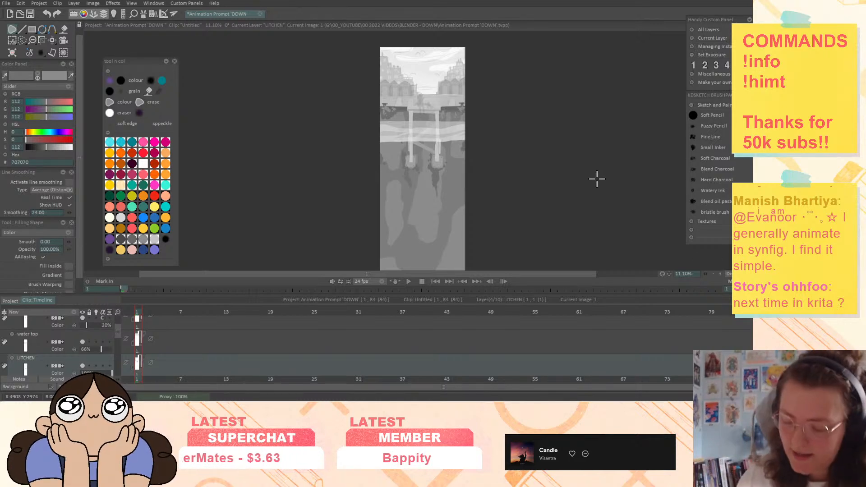
Fill a large rounded lichen patch against the right edge of the canvas, below the dock's posts
drag(706, 274, 727, 275)
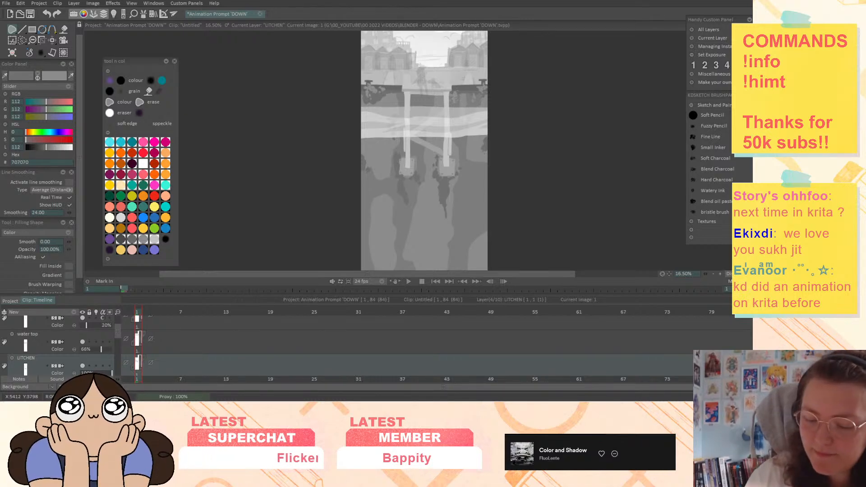
drag(576, 118, 545, 85)
drag(706, 274, 713, 274)
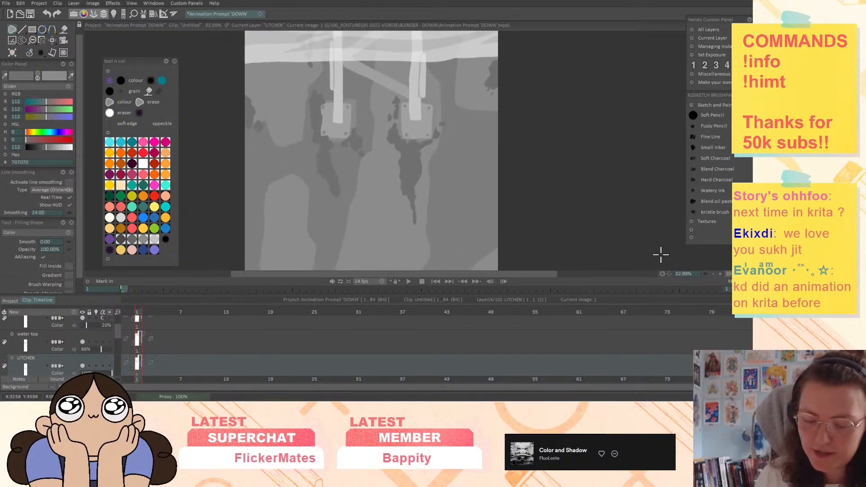
drag(516, 176, 507, 124)
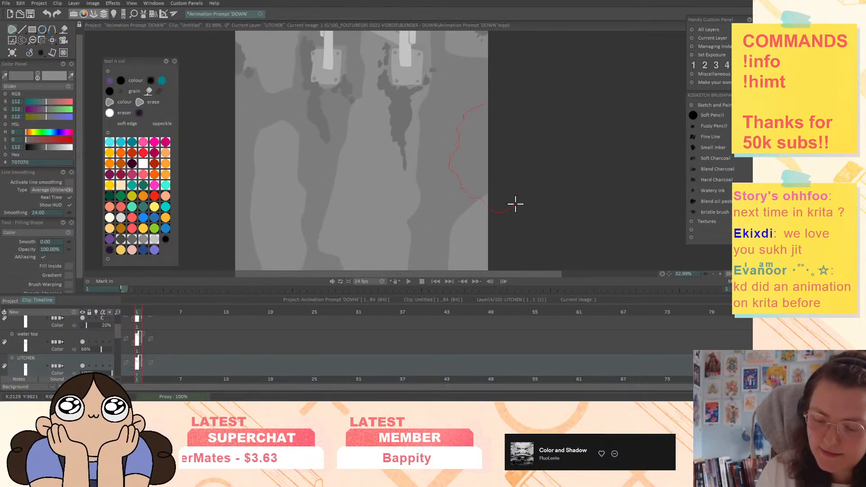
drag(516, 204, 510, 136)
Fill a ragged lichen patch on the left rock and scatter small speckles beside it
mouse_move(571, 195)
mouse_down()
mouse_move(591, 227)
mouse_move(592, 188)
mouse_move(617, 125)
mouse_up()
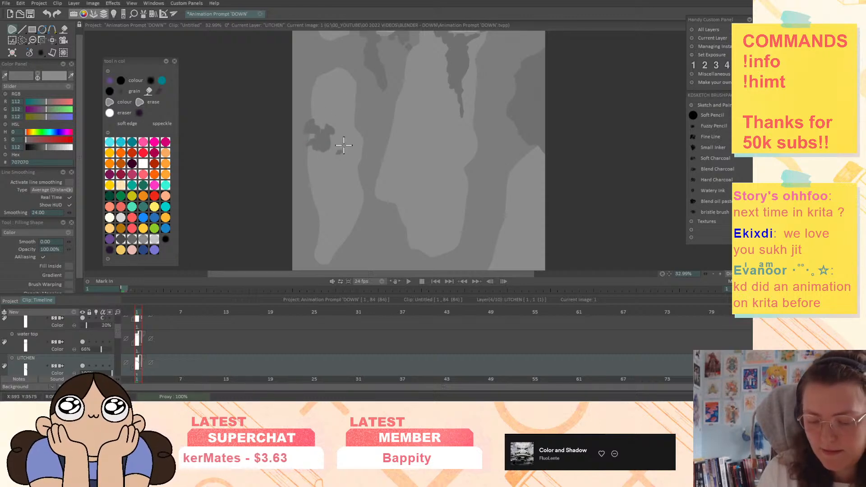
mouse_move(347, 135)
mouse_down()
mouse_move(357, 139)
mouse_move(352, 134)
mouse_move(347, 151)
mouse_move(348, 135)
mouse_move(341, 163)
mouse_up()
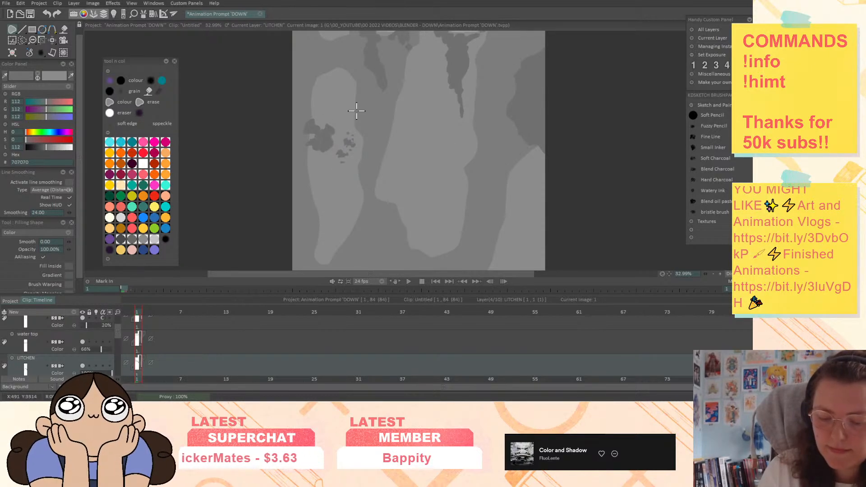
drag(340, 141, 320, 156)
Set the sea wall layer's density to 52% to reveal the rough sketch underneath
drag(568, 231, 565, 271)
mouse_move(603, 184)
mouse_down()
mouse_move(600, 121)
mouse_move(621, 149)
mouse_up()
scroll(121, 342, down, 5)
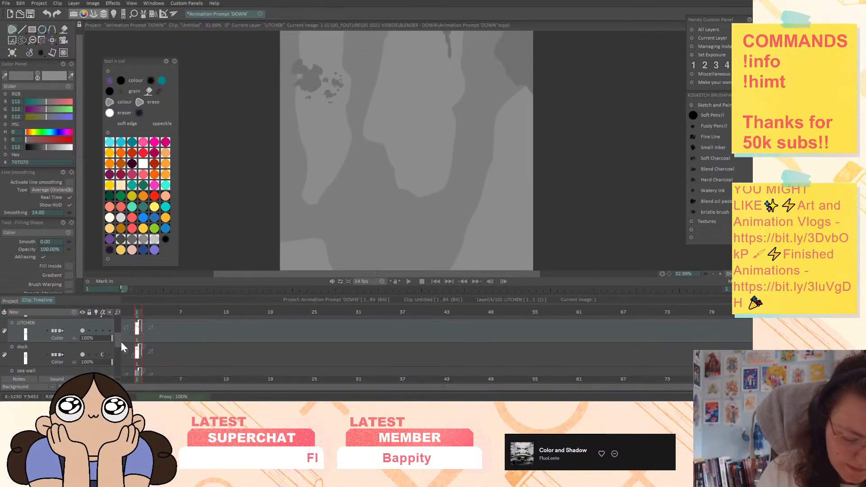
scroll(121, 352, down, 1)
click(96, 352)
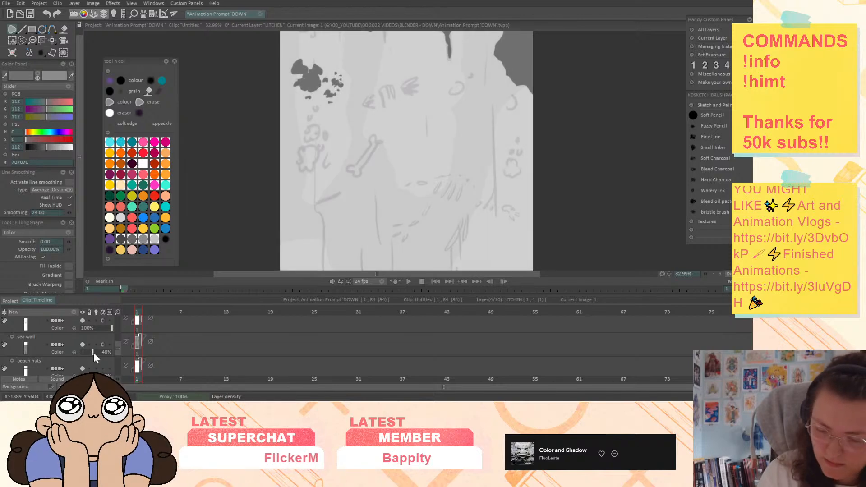
Fill lichen patches on the central rock and over the sketched clusters on the left and right rocks
drag(582, 137, 563, 234)
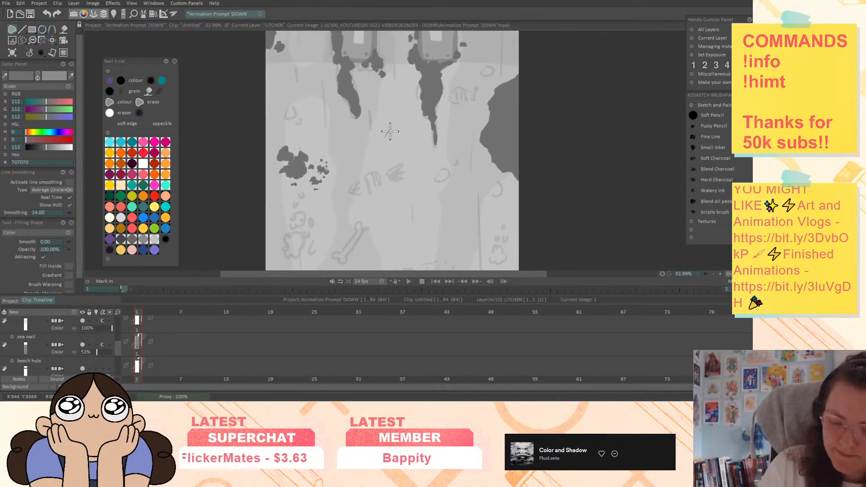
mouse_move(385, 138)
mouse_down()
mouse_move(389, 160)
mouse_move(386, 138)
mouse_move(399, 158)
mouse_up()
drag(529, 135, 522, 102)
drag(540, 191, 567, 102)
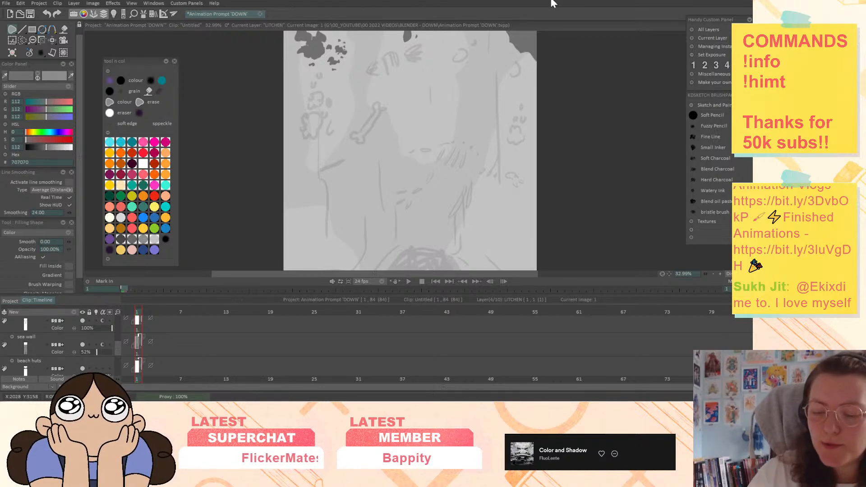
drag(616, 205, 615, 231)
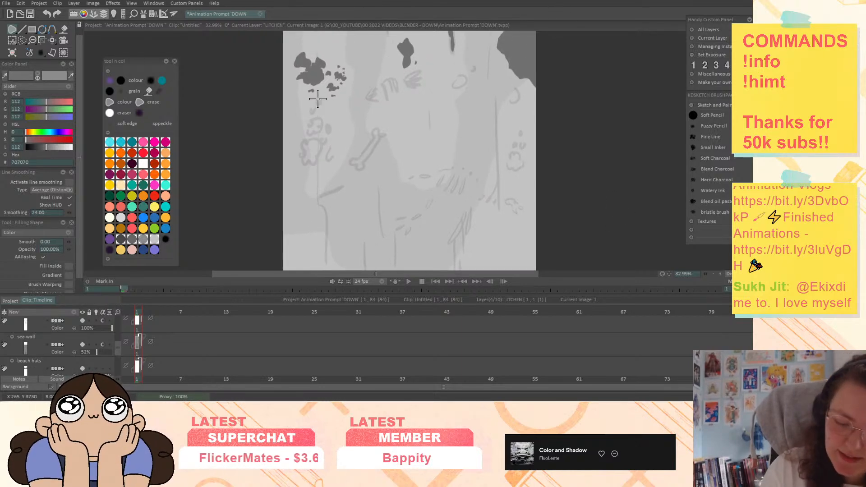
mouse_move(317, 110)
mouse_down()
mouse_move(310, 133)
mouse_move(320, 131)
mouse_move(315, 118)
mouse_move(330, 131)
mouse_move(303, 141)
mouse_move(304, 163)
mouse_move(325, 141)
mouse_move(309, 138)
mouse_move(332, 151)
mouse_up()
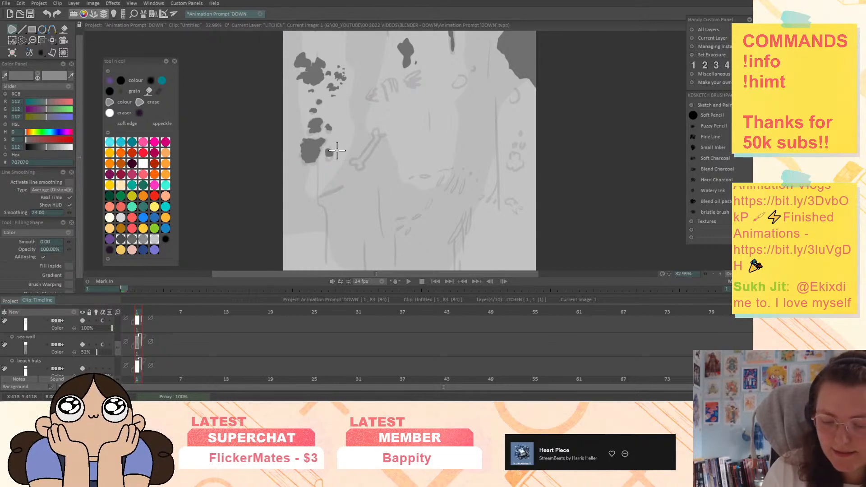
drag(591, 196, 584, 183)
mouse_move(505, 142)
mouse_down()
mouse_move(504, 155)
mouse_move(507, 141)
mouse_up()
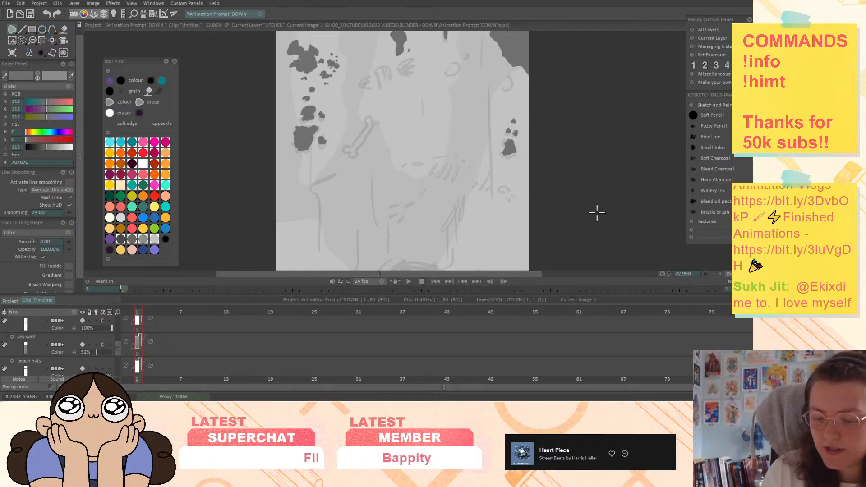
Try to fill a tall pointed lichen patch on the rock to the right of the cave
drag(608, 149, 611, 70)
drag(559, 163, 559, 131)
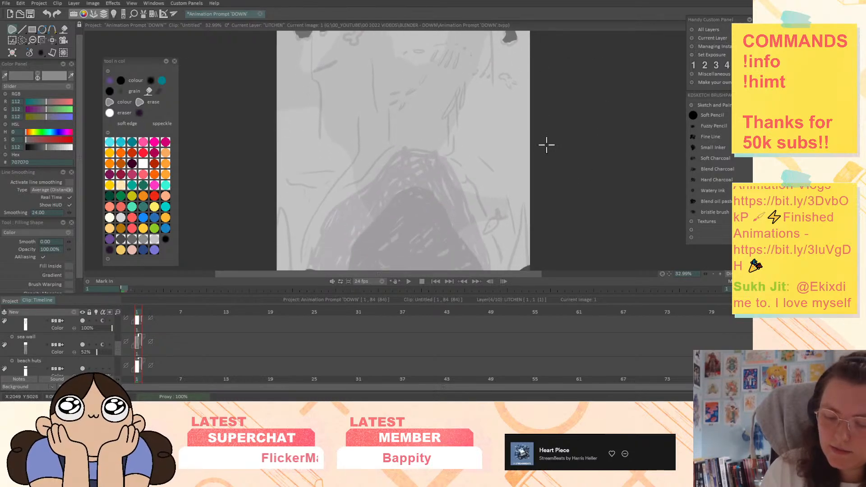
drag(552, 193, 553, 113)
drag(569, 190, 569, 209)
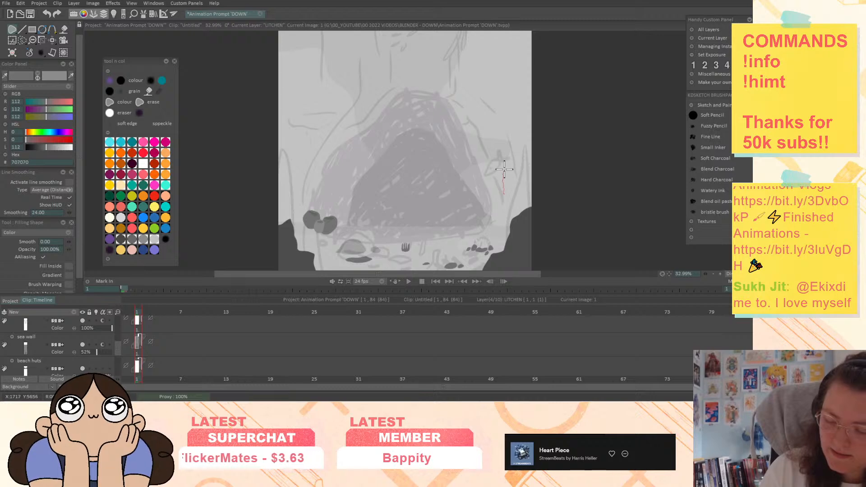
mouse_move(504, 169)
mouse_down()
mouse_move(508, 161)
mouse_move(525, 203)
mouse_move(504, 218)
mouse_move(504, 199)
mouse_up()
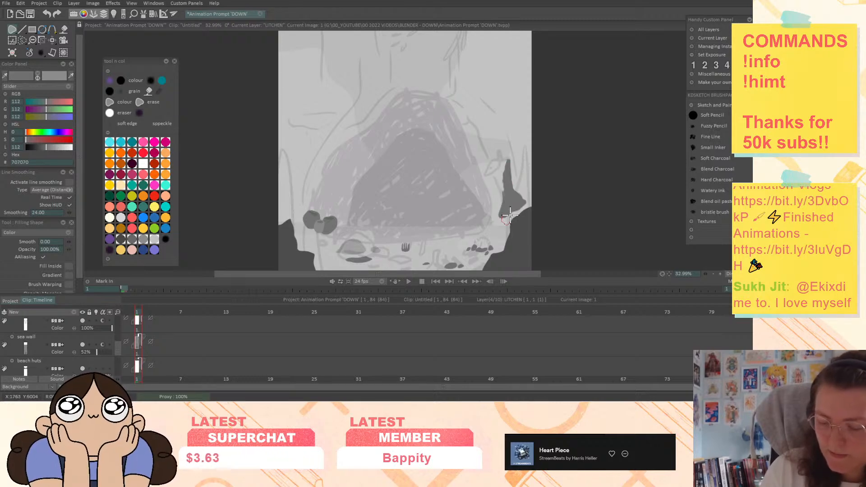
key(ctrl+z)
Try to fill a lichen patch along the canvas's left edge beside the cave
drag(588, 172, 594, 153)
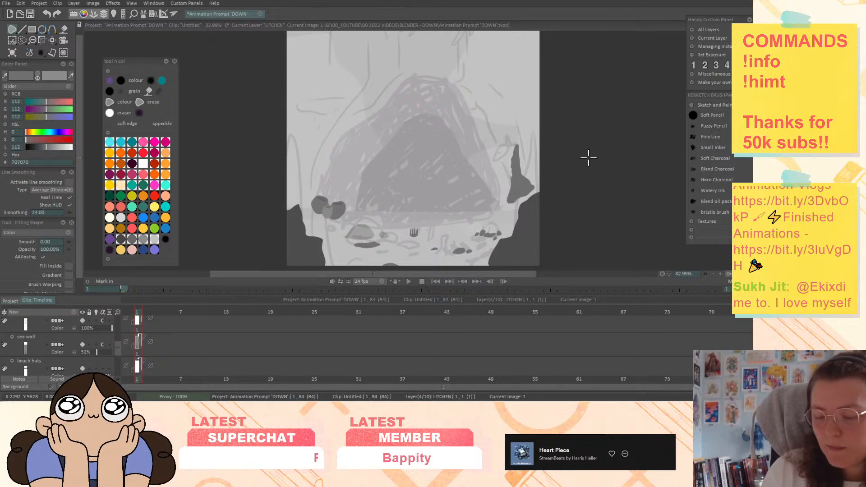
drag(281, 96, 288, 115)
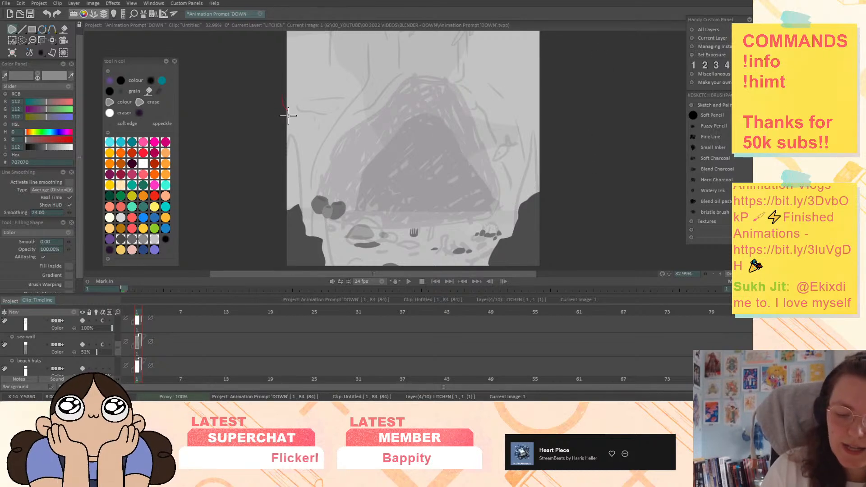
mouse_move(301, 150)
mouse_down()
mouse_move(296, 205)
mouse_move(290, 210)
mouse_move(274, 196)
mouse_up()
drag(671, 162, 630, 143)
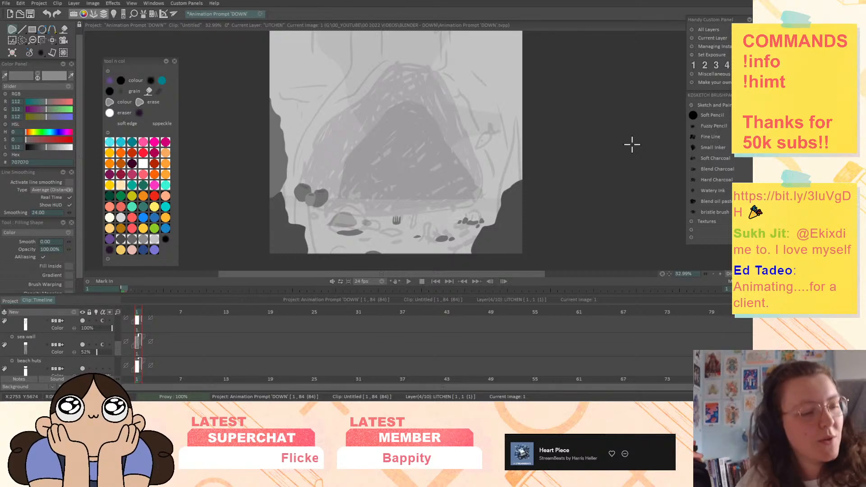
mouse_move(589, 125)
mouse_down()
mouse_move(582, 134)
mouse_move(605, 213)
mouse_move(605, 193)
mouse_up()
key(ctrl+z)
Fill an elongated lichen patch with a small companion left of the cave's peak, and a speckled cluster on the right
mouse_move(287, 230)
mouse_down()
mouse_move(302, 195)
mouse_move(307, 238)
mouse_move(290, 254)
mouse_move(288, 231)
mouse_up()
drag(536, 221, 536, 189)
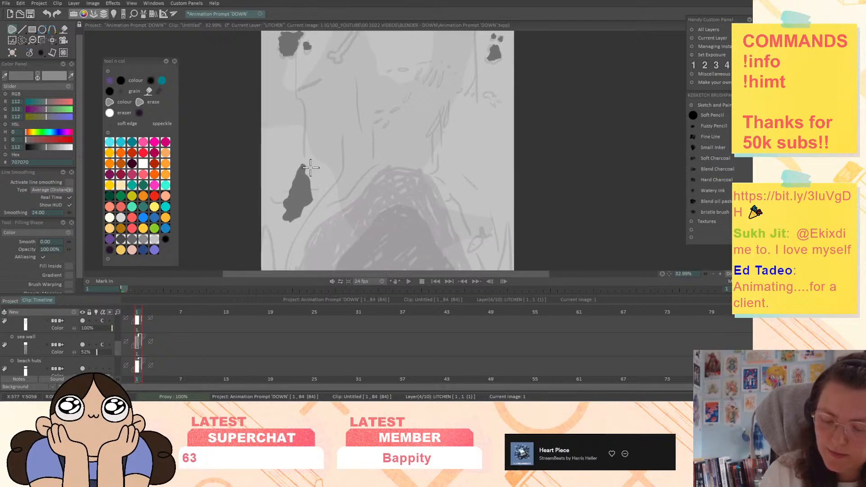
mouse_move(312, 169)
mouse_down()
mouse_move(318, 176)
mouse_move(308, 177)
mouse_move(311, 166)
mouse_up()
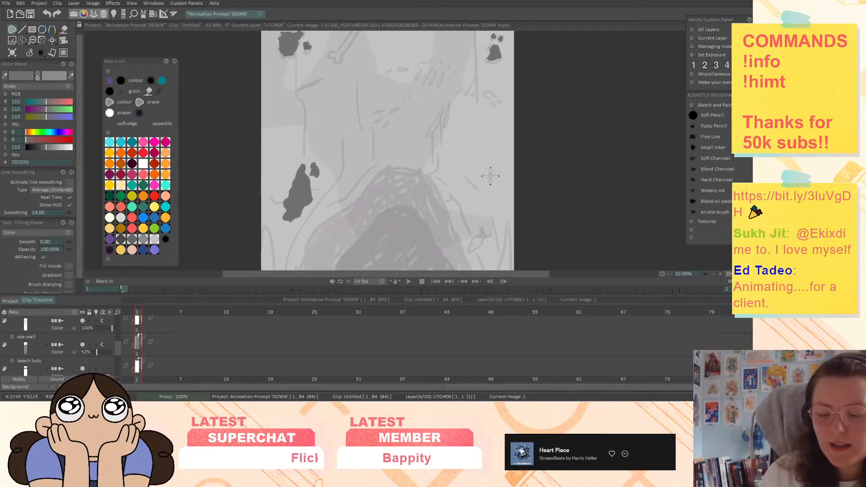
mouse_move(490, 185)
mouse_down()
mouse_move(498, 181)
mouse_move(486, 172)
mouse_move(493, 167)
mouse_up()
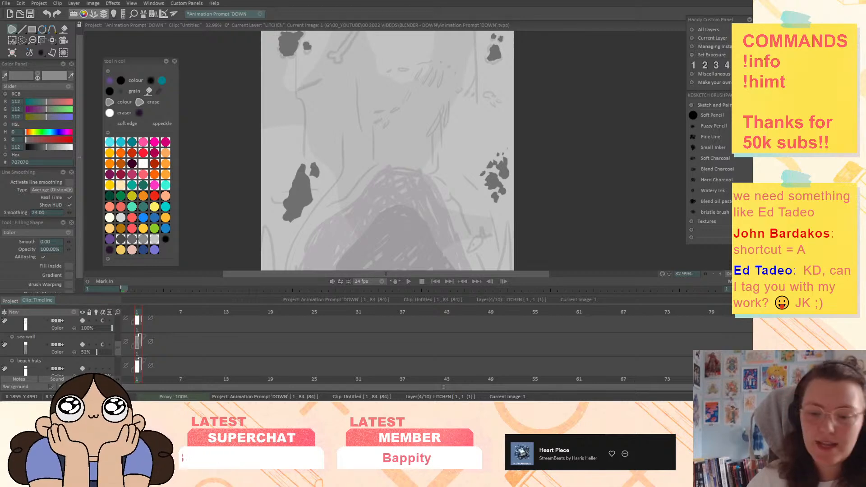
Fill a narrow lichen patch along the canvas's right edge beside the cave
drag(536, 181, 511, 155)
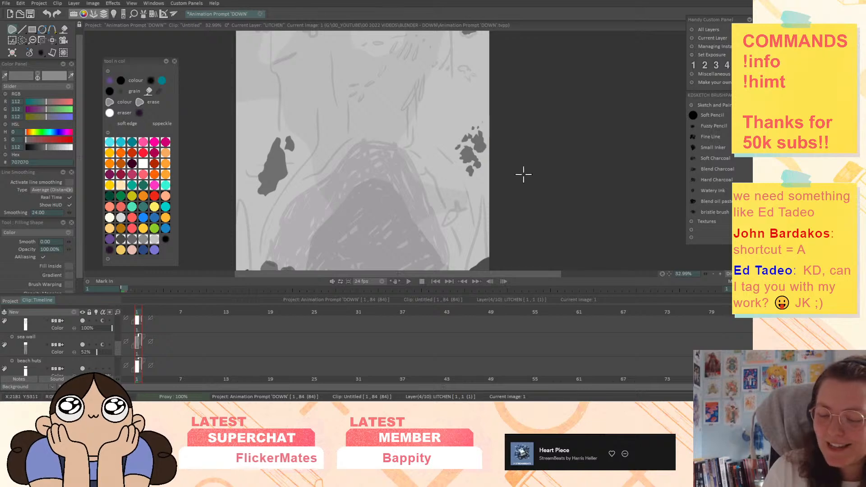
mouse_move(518, 165)
mouse_down()
mouse_move(507, 138)
mouse_move(473, 181)
mouse_move(478, 208)
mouse_up()
drag(545, 139, 578, 115)
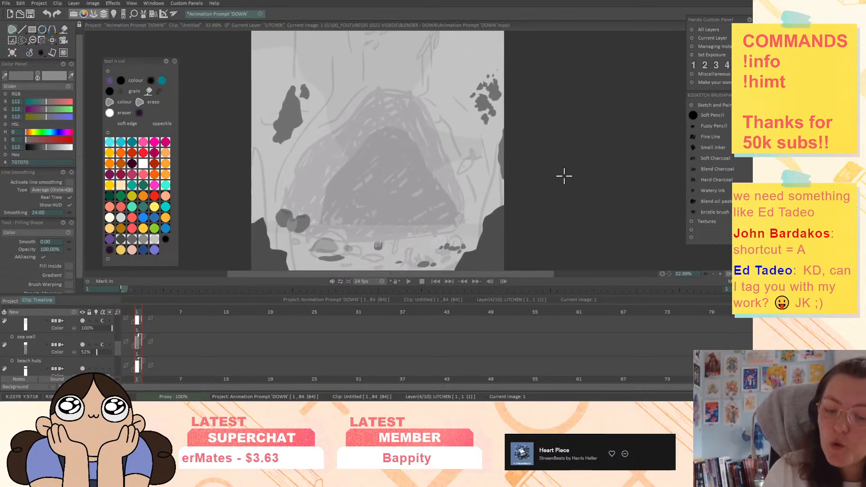
Restore the sea wall layer's density to 100% and review the whole background from the seabed up to the sky
drag(97, 352, 140, 351)
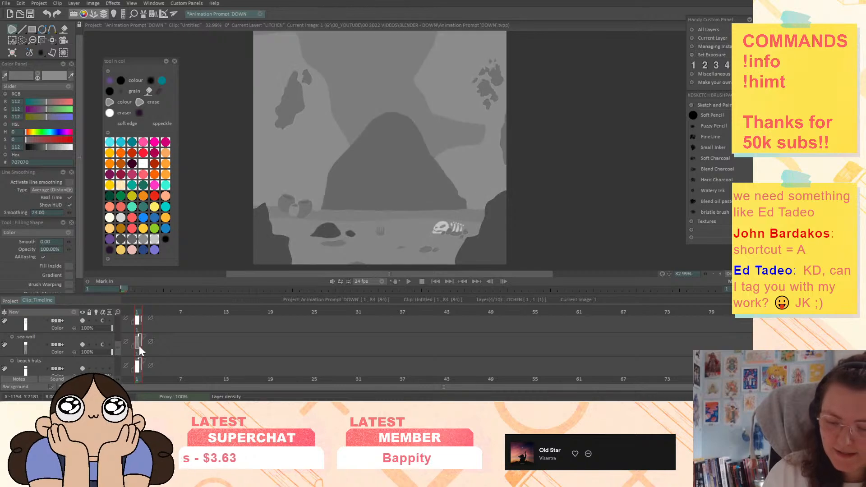
drag(592, 139, 622, 227)
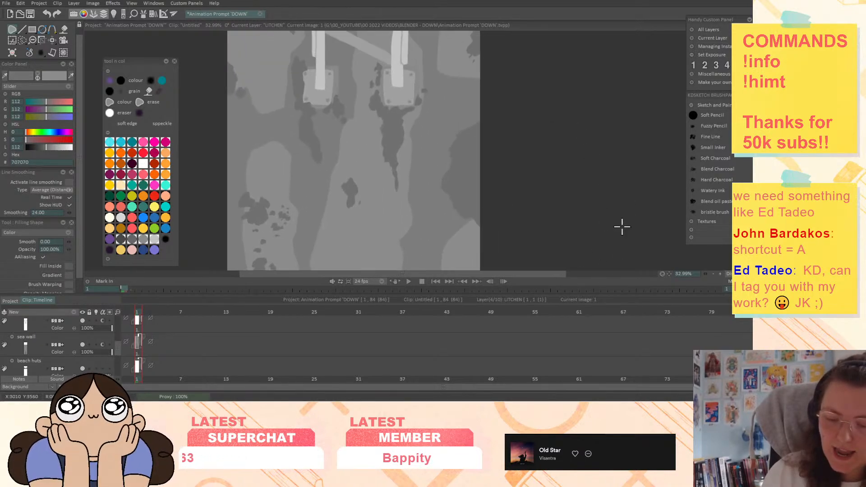
scroll(590, 234, down, 3)
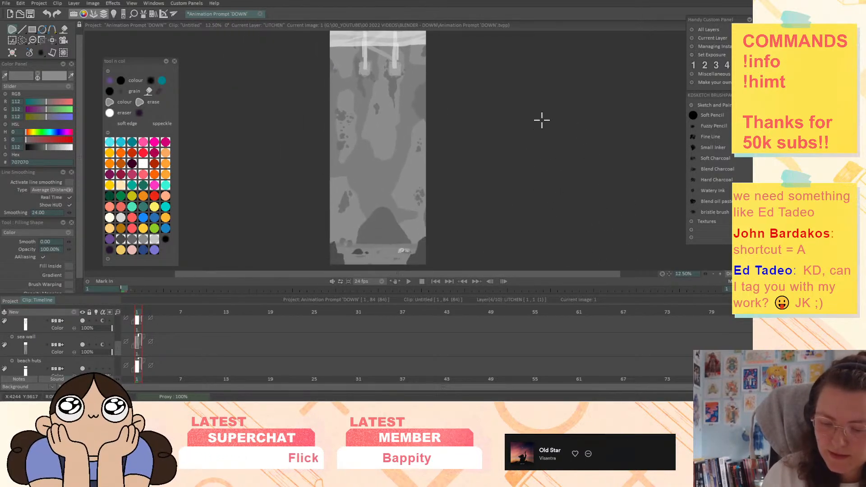
drag(543, 118, 543, 263)
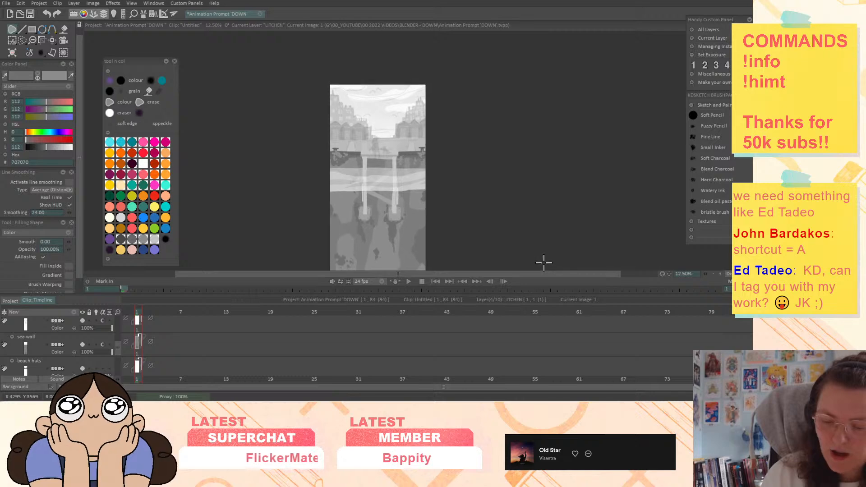
Restore the faded layers of the upper scene, including the sky, to 100% density and save the project
scroll(117, 343, up, 3)
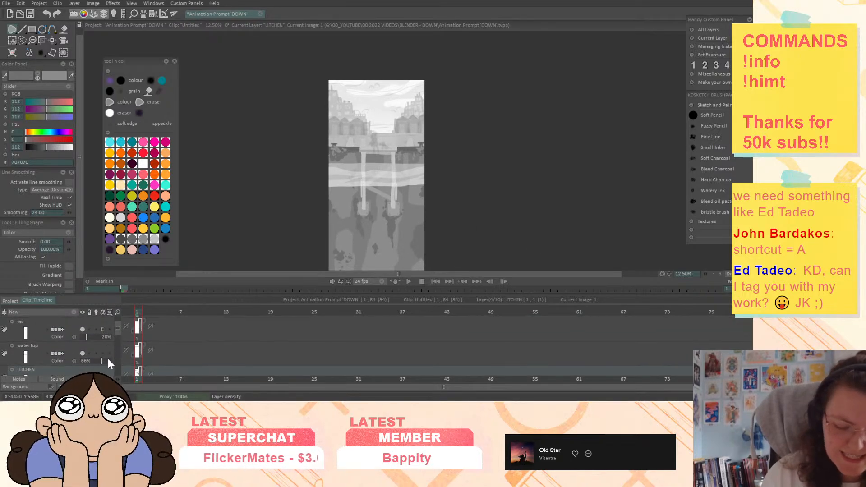
mouse_move(108, 359)
mouse_down()
mouse_move(150, 325)
mouse_move(118, 323)
mouse_move(119, 361)
mouse_move(121, 345)
mouse_move(122, 354)
mouse_up()
scroll(115, 358, down, 1)
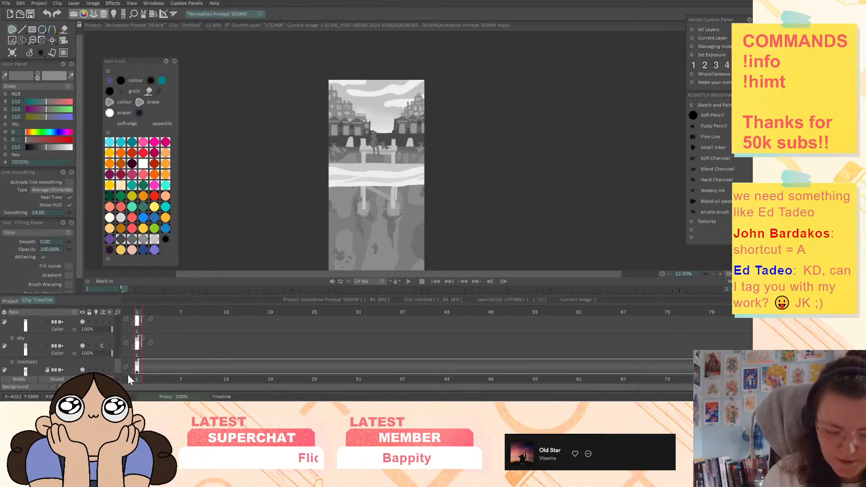
scroll(117, 363, down, 1)
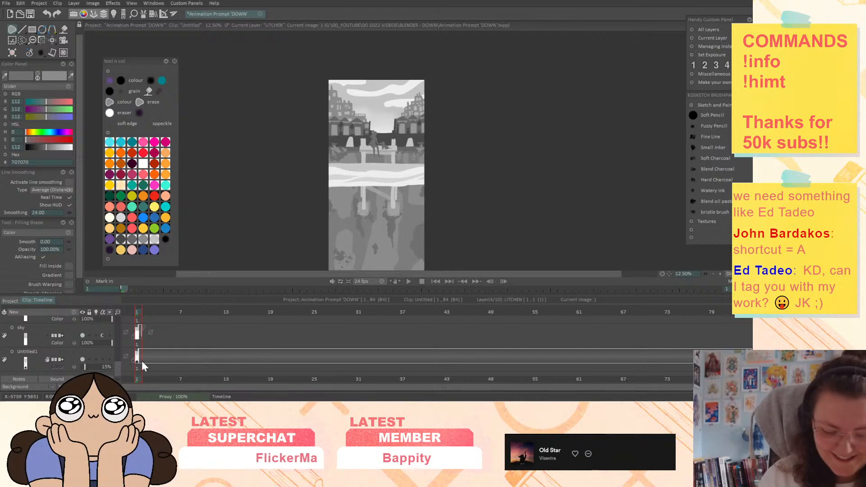
drag(706, 274, 681, 161)
key(ctrl+s)
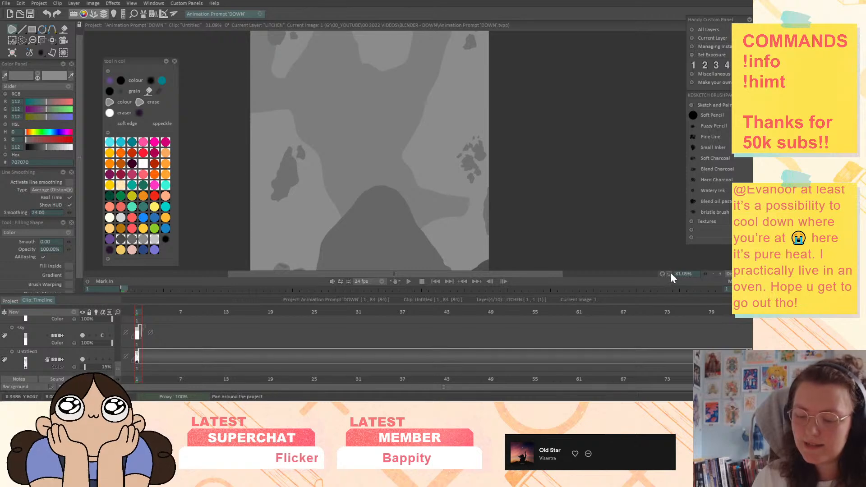
drag(671, 273, 742, 272)
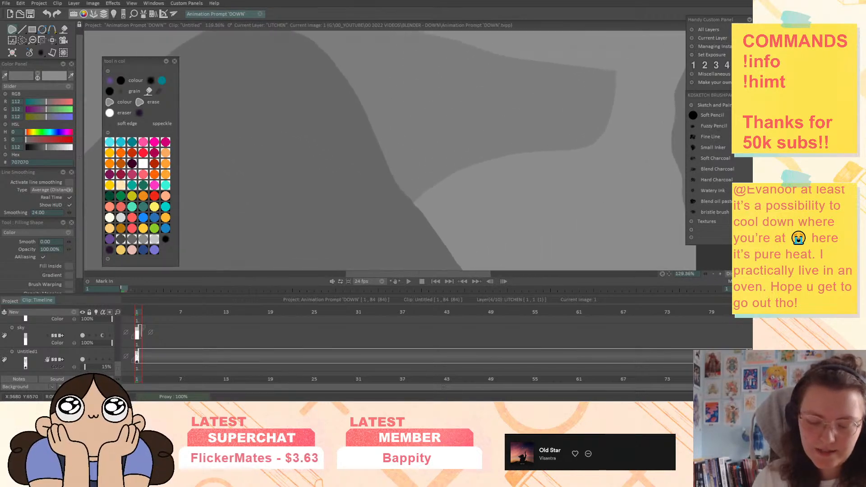
drag(671, 272, 728, 274)
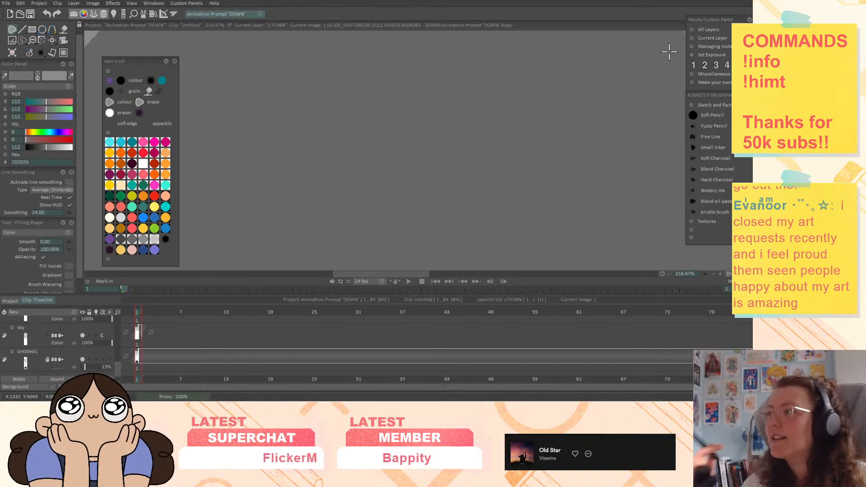
mouse_move(763, 205)
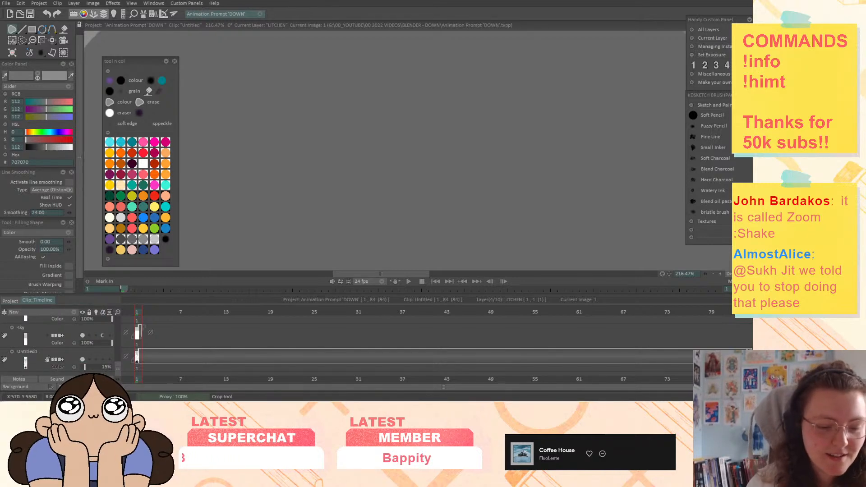
Search the keyboard shortcut configuration for commands matching "vib"
click(7, 3)
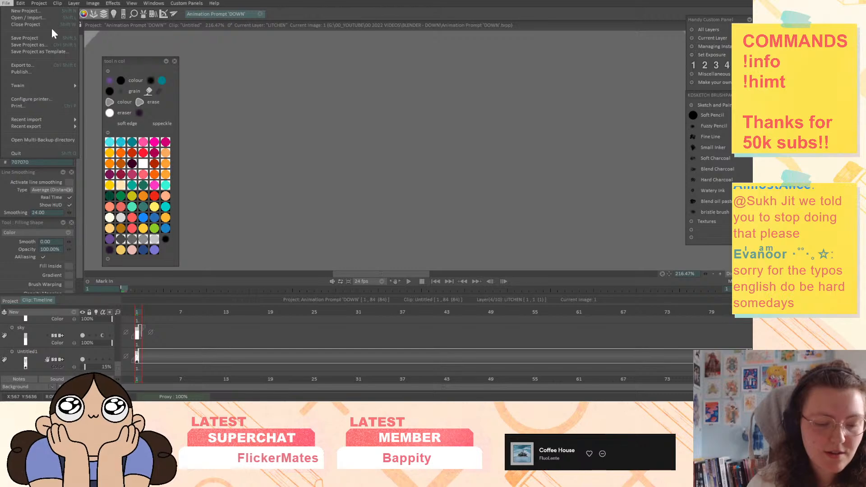
mouse_move(18, 4)
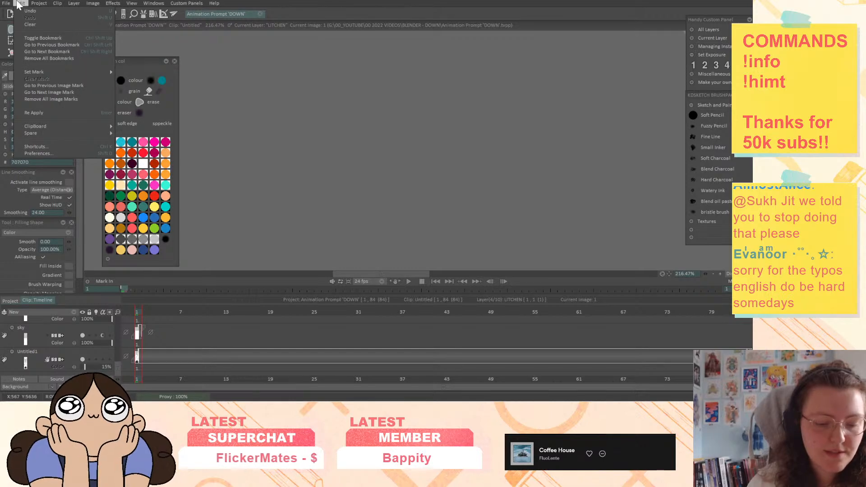
click(52, 147)
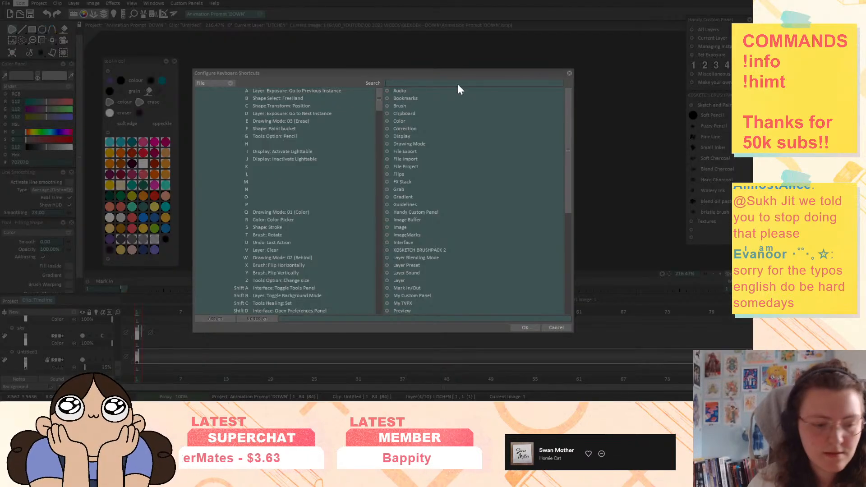
text(vib)
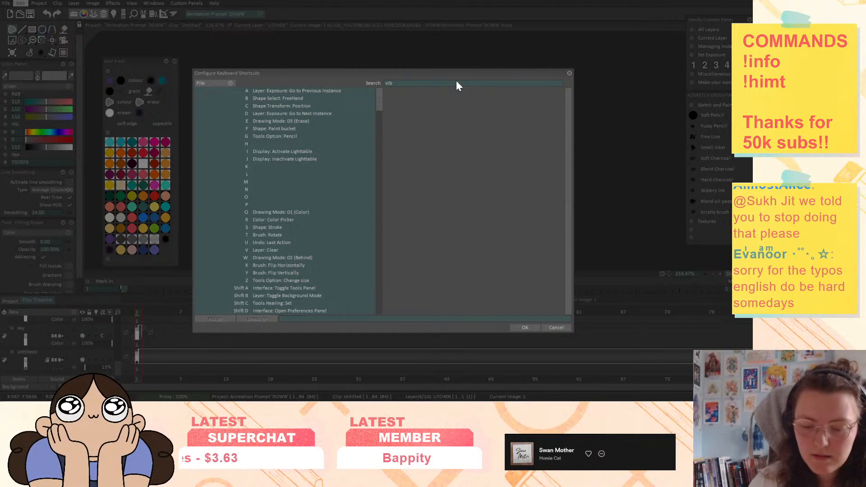
Search the shortcuts for "layer" instead and examine the Display, Handy Custom Panel, Interface and Layer Blending Mode commands
key(BackSpace)
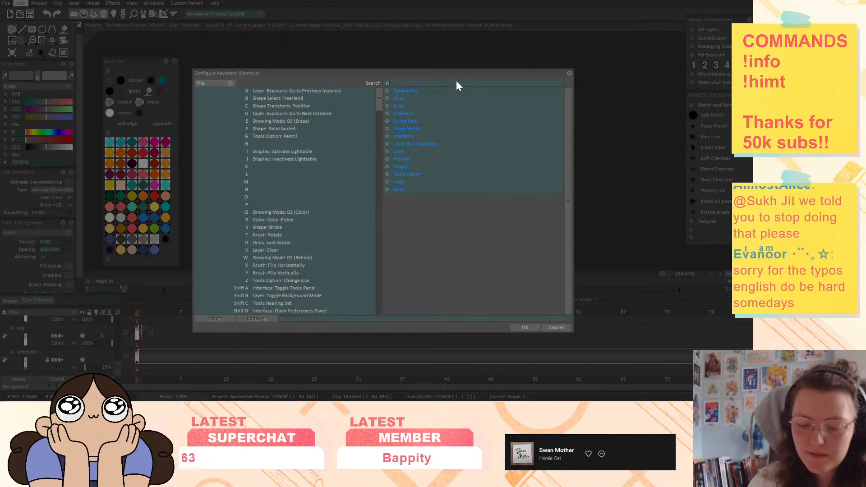
key(BackSpace)
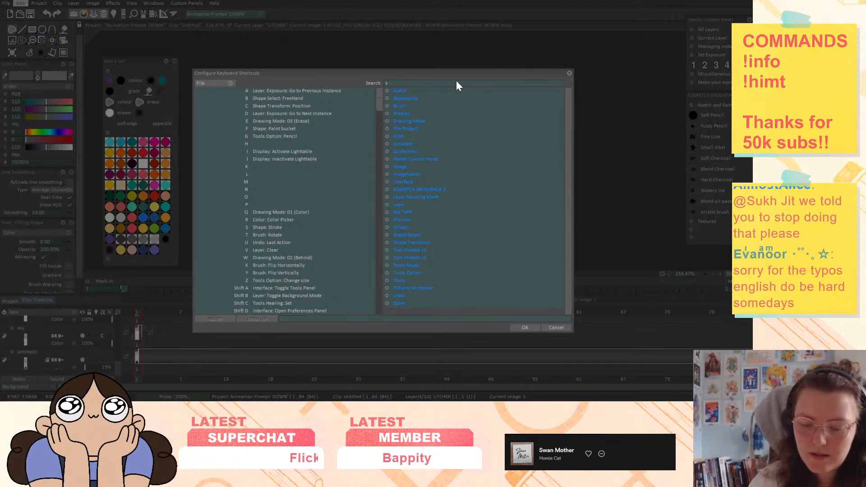
key(BackSpace)
text(layer)
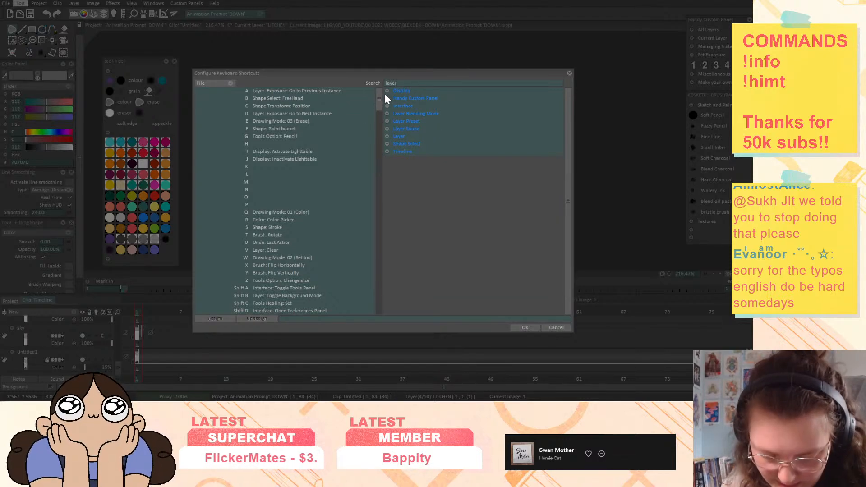
click(387, 91)
click(386, 106)
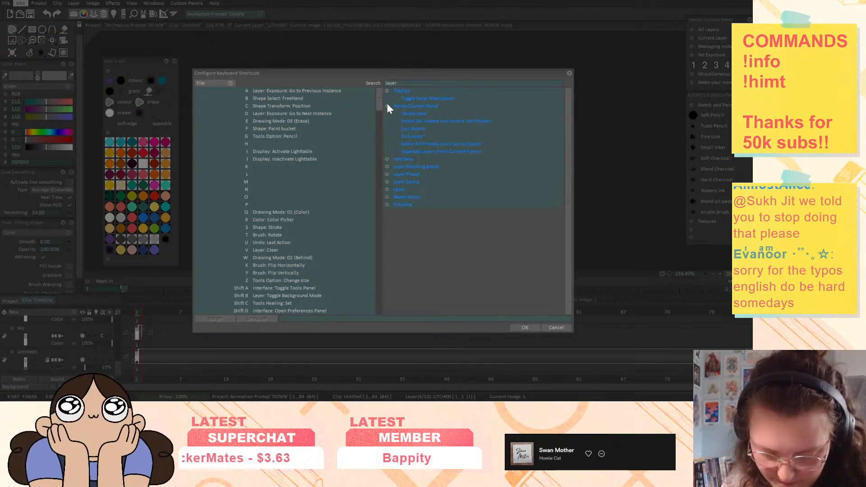
click(388, 159)
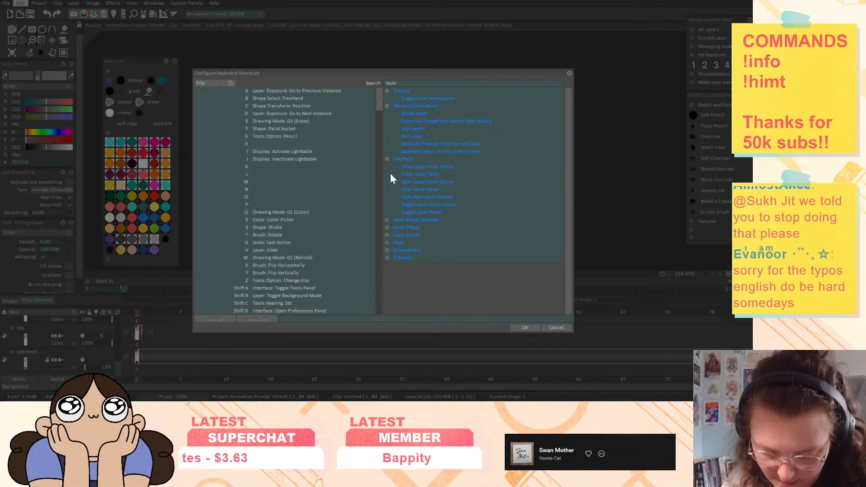
click(387, 221)
scroll(410, 259, down, 2)
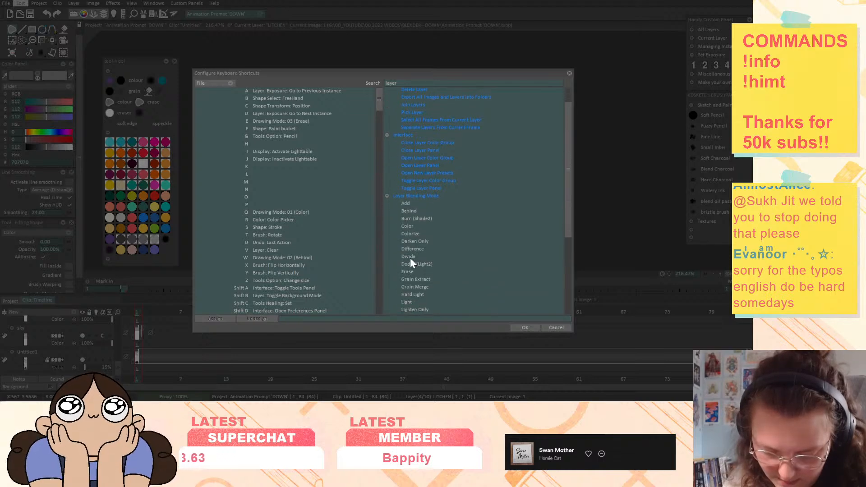
drag(571, 195, 574, 269)
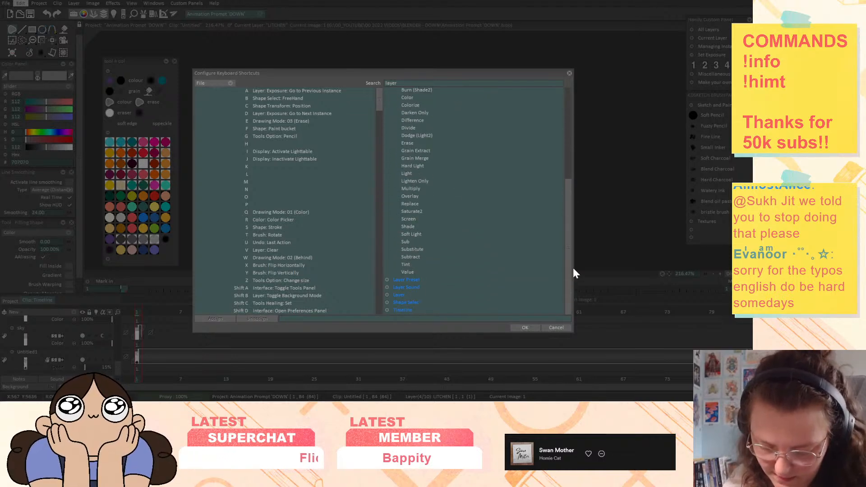
Examine the Layer Preset, Layer Sound, Layer, Shape Select and Timeline commands and leave the shortcut configuration without changes
click(387, 280)
scroll(422, 273, down, 2)
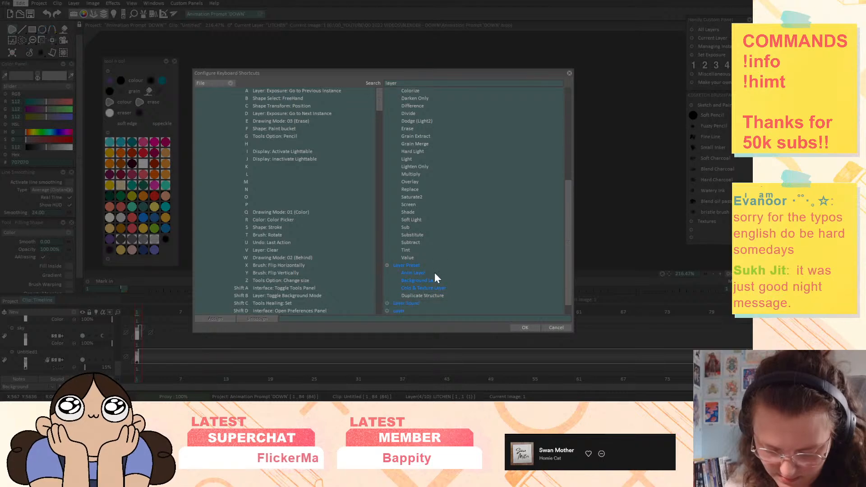
click(387, 289)
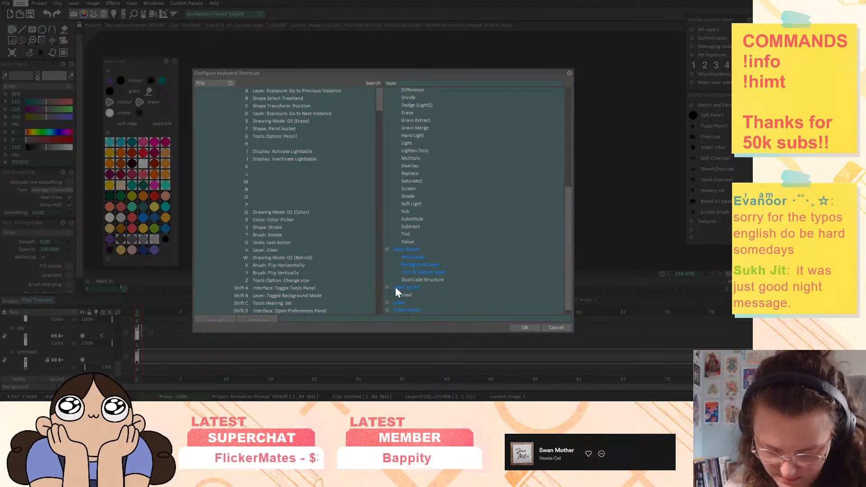
click(387, 295)
scroll(397, 295, down, 5)
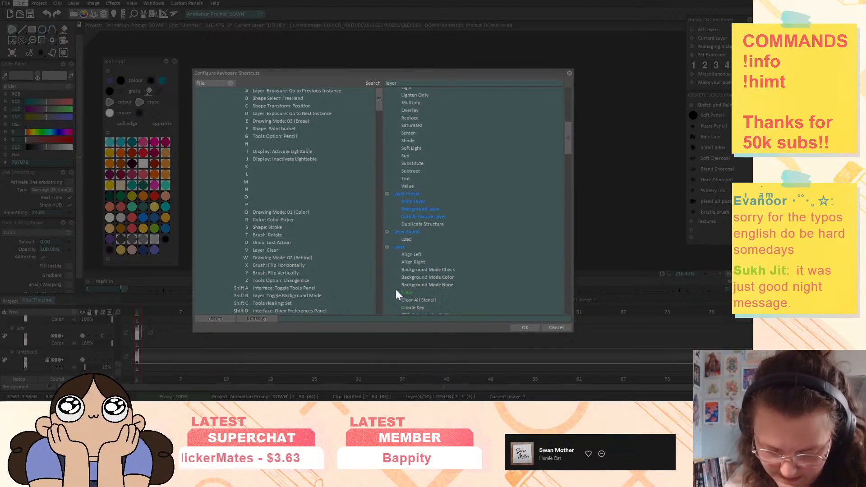
scroll(398, 293, down, 5)
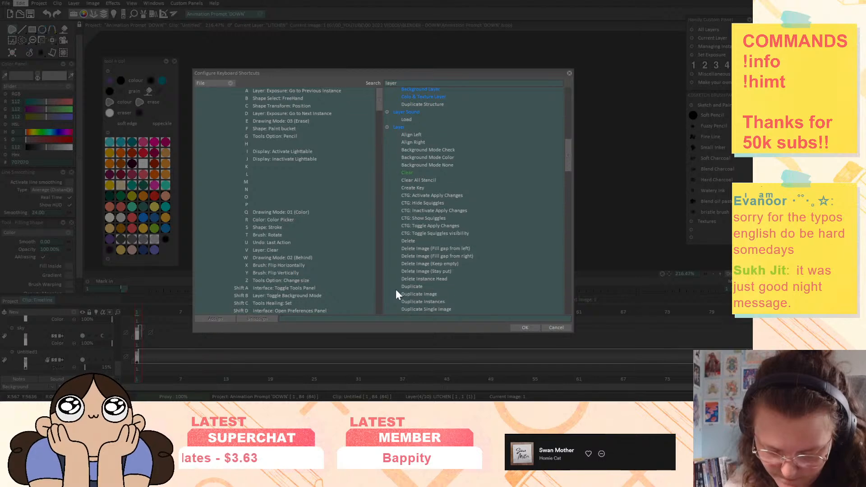
scroll(396, 293, down, 4)
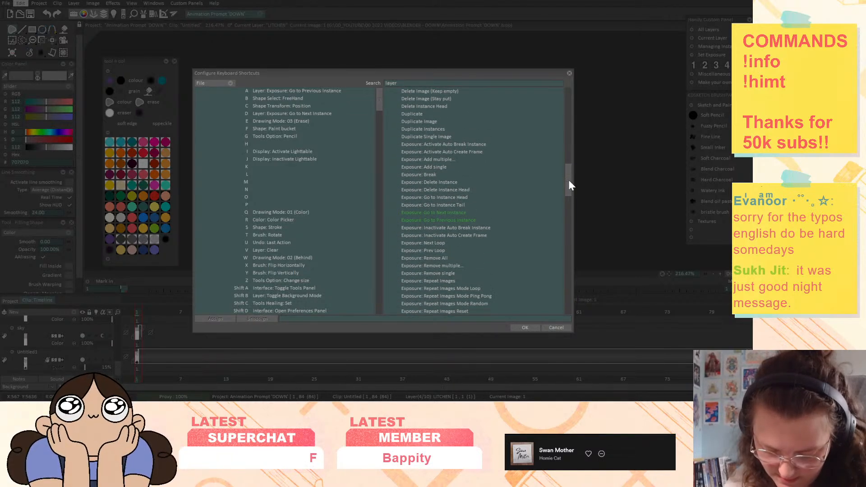
drag(569, 179, 574, 306)
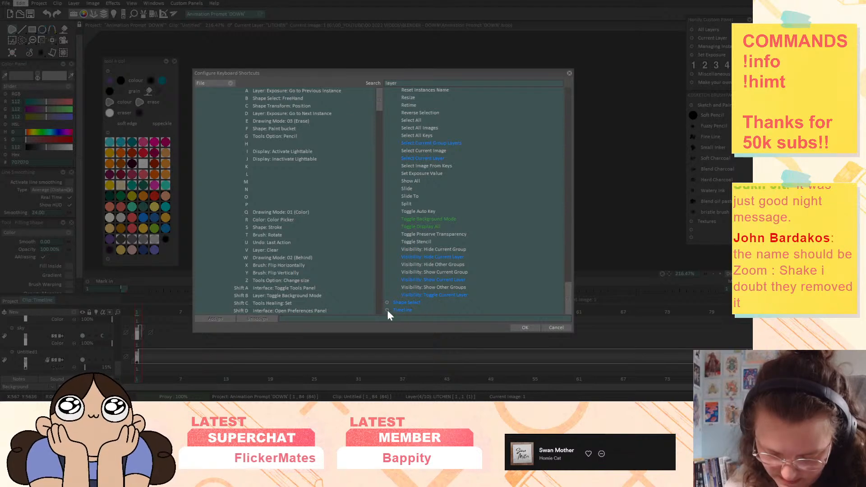
drag(567, 287, 567, 313)
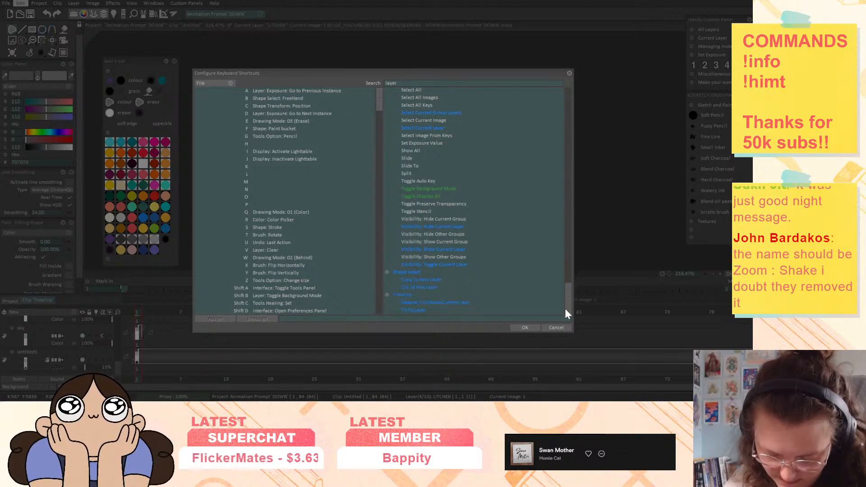
click(556, 328)
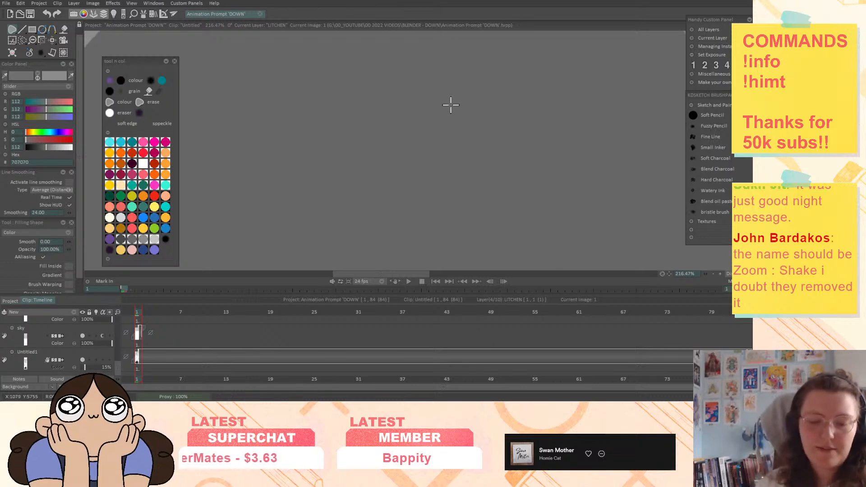
Review the whole background at a reduced zoom, from the seabed up to the sky and back down to the cave
click(706, 276)
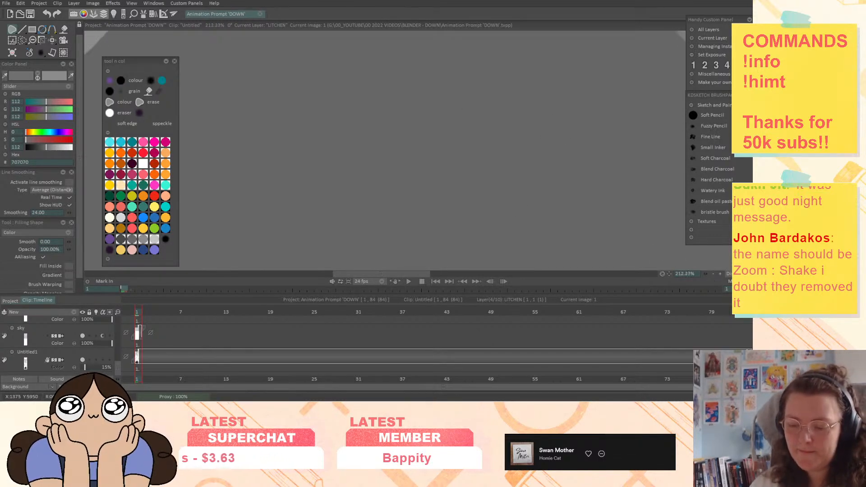
drag(706, 275, 676, 275)
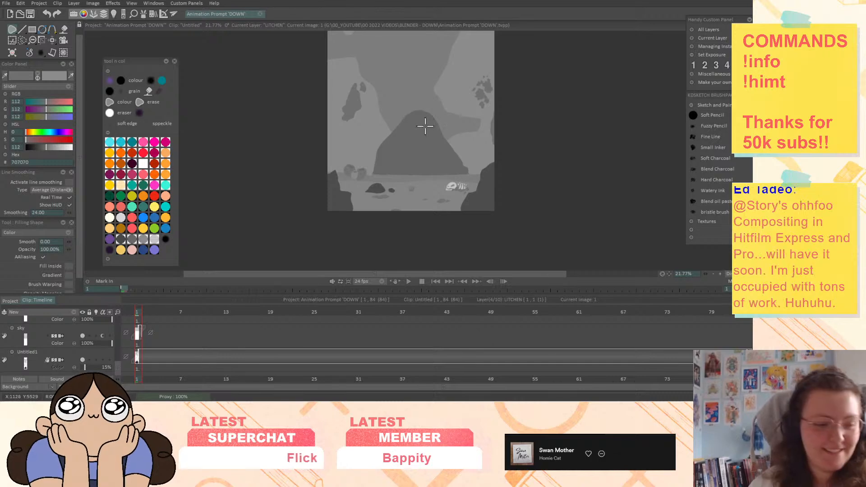
drag(510, 97, 480, 199)
drag(529, 120, 511, 246)
mouse_move(544, 88)
mouse_down()
mouse_move(553, 271)
mouse_move(552, 177)
mouse_up()
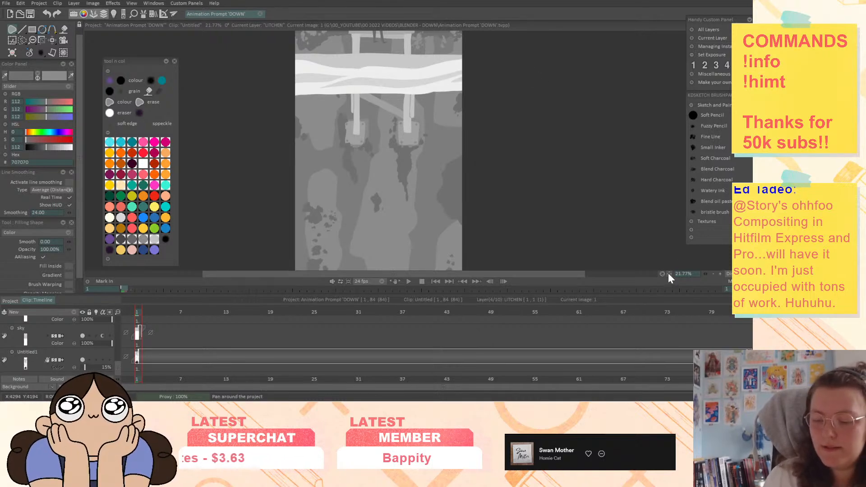
drag(669, 273, 667, 309)
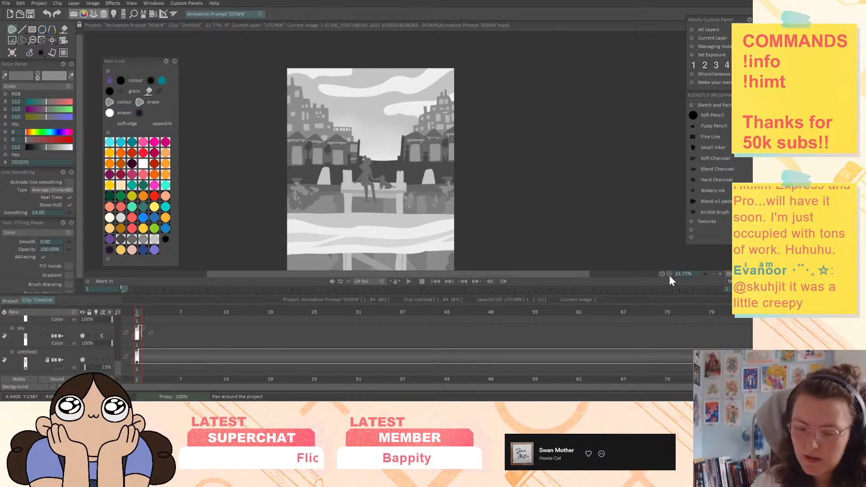
drag(670, 275, 670, 170)
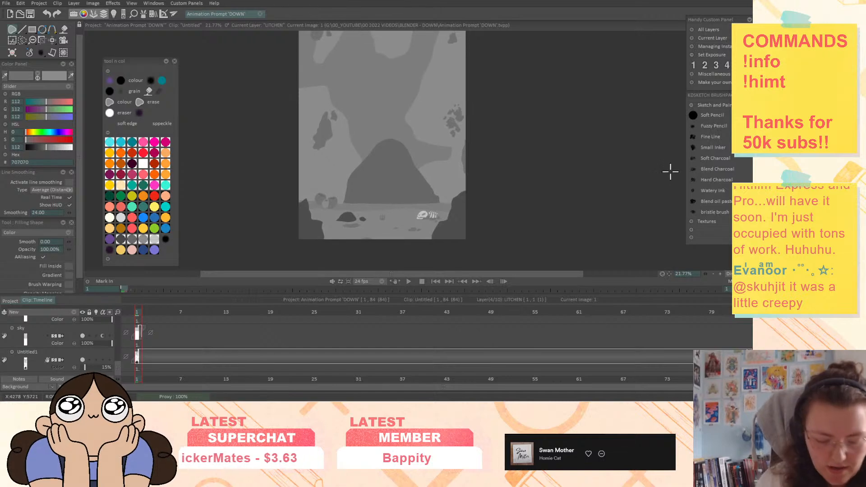
Lower the sky layer's density to 43% and the sea wall layer's to 63%, making the sea wall the current layer
click(93, 344)
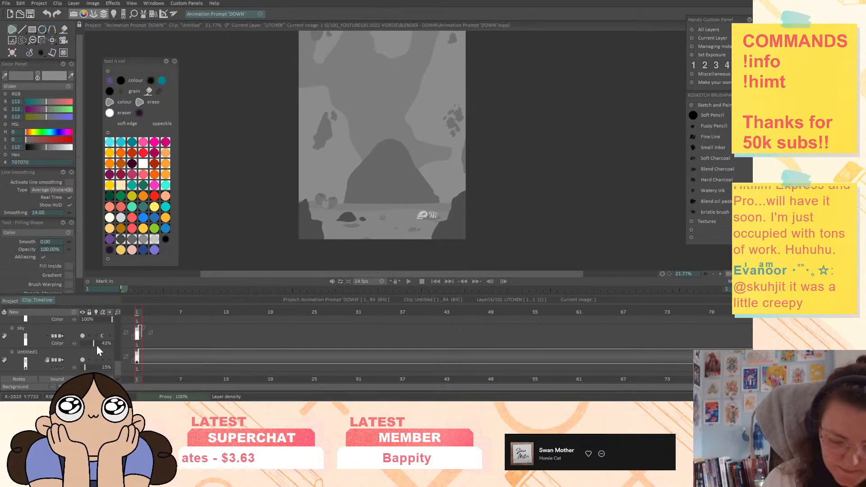
scroll(116, 358, up, 2)
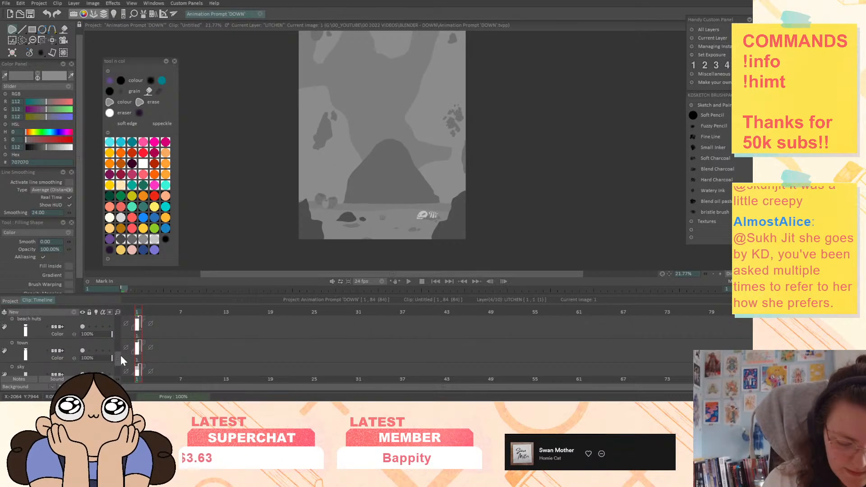
drag(119, 358, 101, 351)
scroll(117, 349, up, 1)
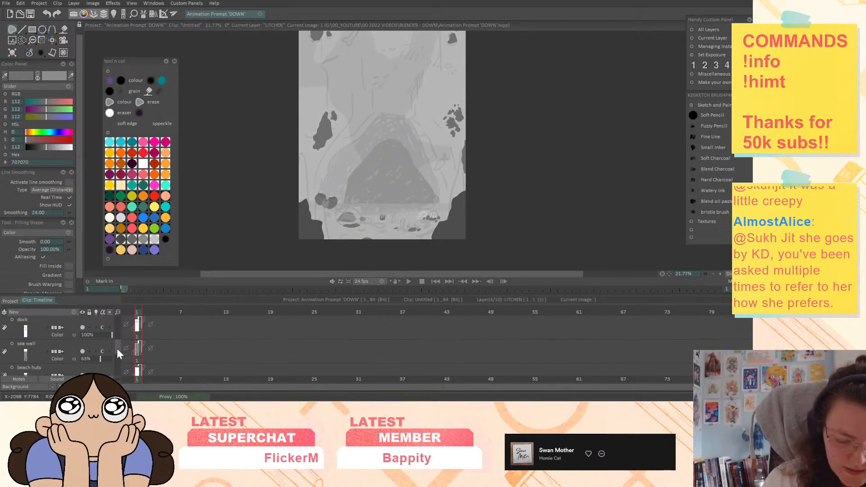
click(81, 350)
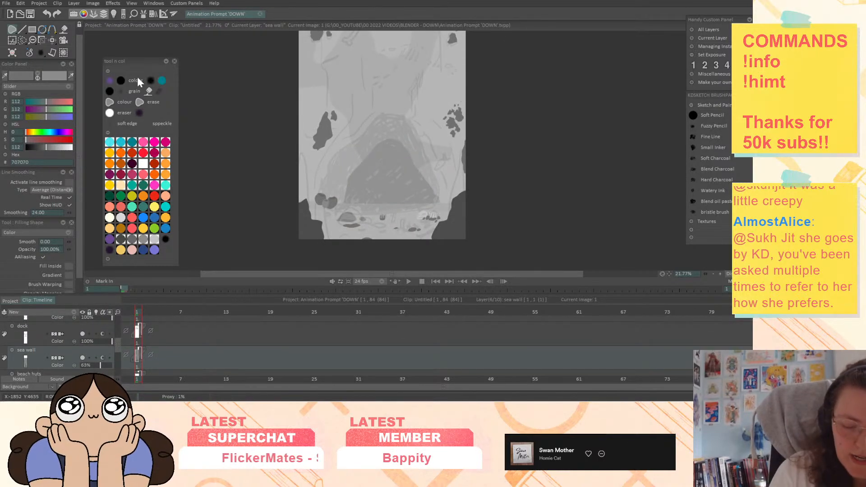
Sample the sea wall's light grey at full layer density, lower the layer's density to 85%, and raise the colour's luminosity to 162
drag(100, 365, 121, 363)
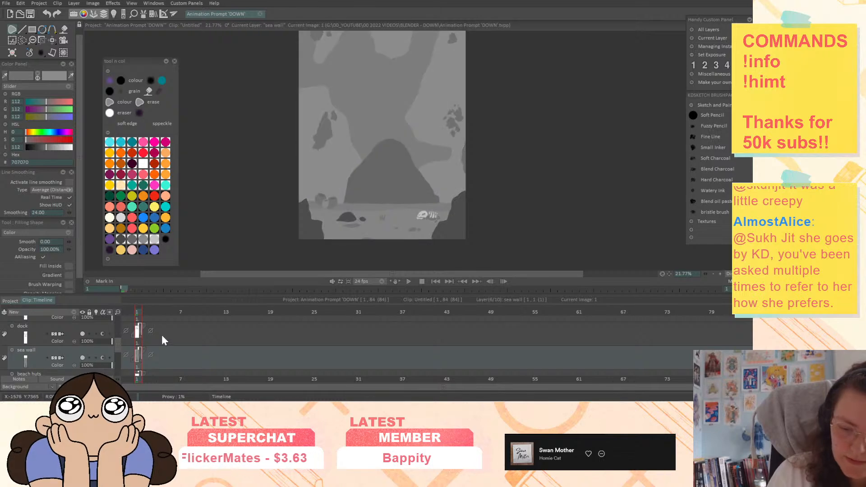
click(45, 77)
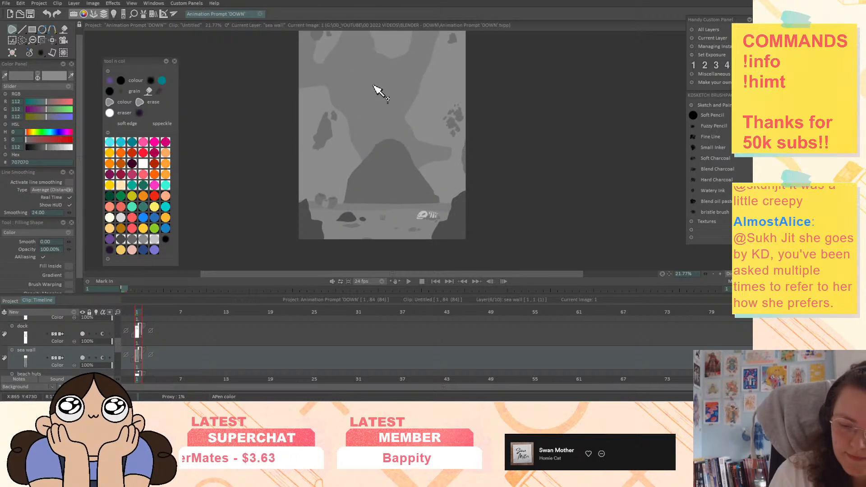
click(346, 152)
drag(105, 365, 106, 366)
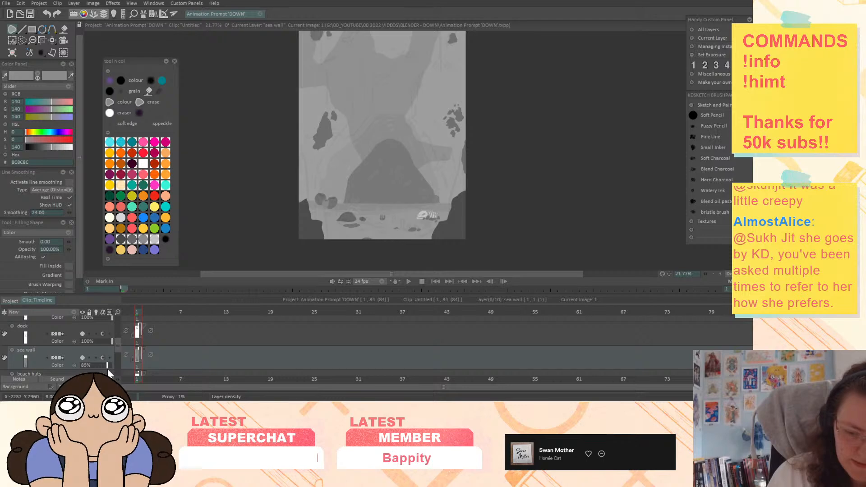
click(54, 147)
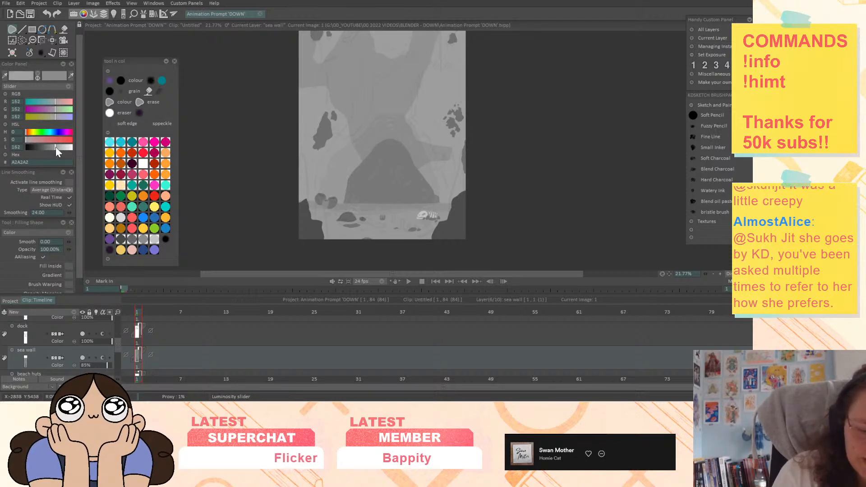
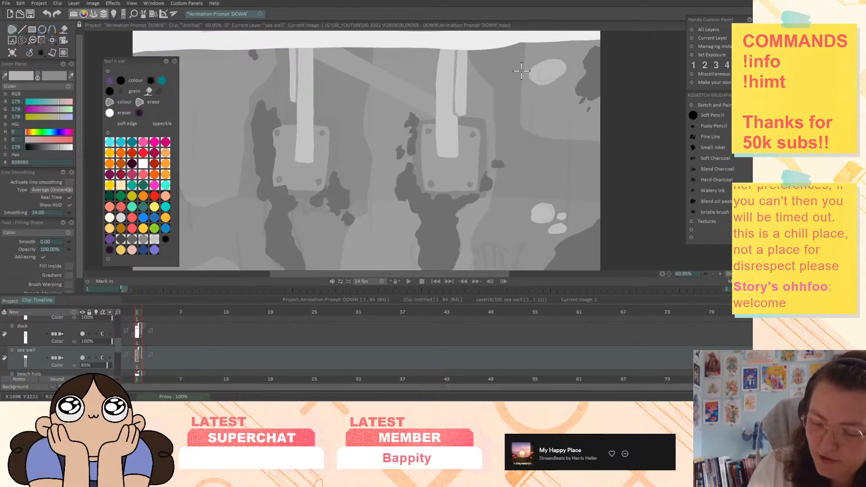
Paint light grey stones over the sketch on the upper sea wall, between the posts and down along the left edge
scroll(526, 102, up, 3)
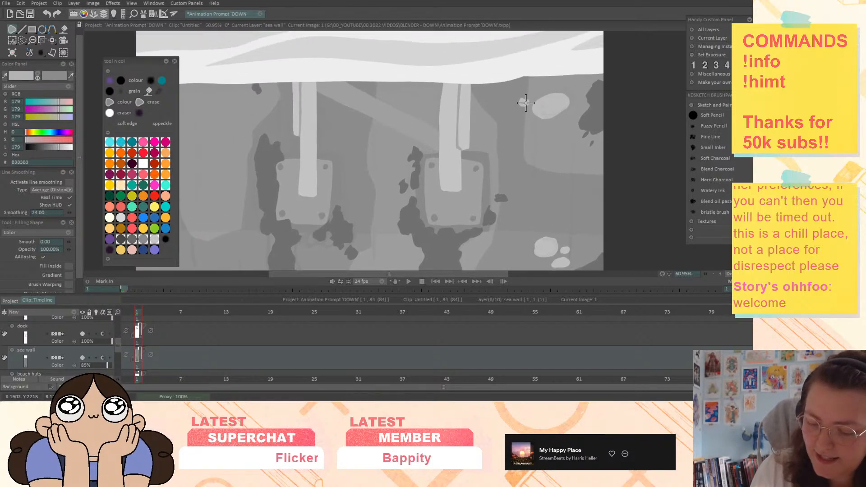
scroll(561, 98, left, 5)
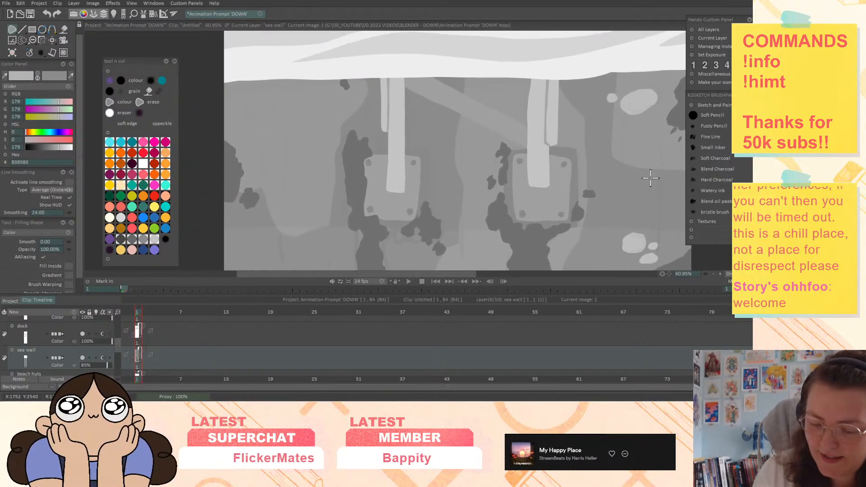
drag(253, 100, 250, 108)
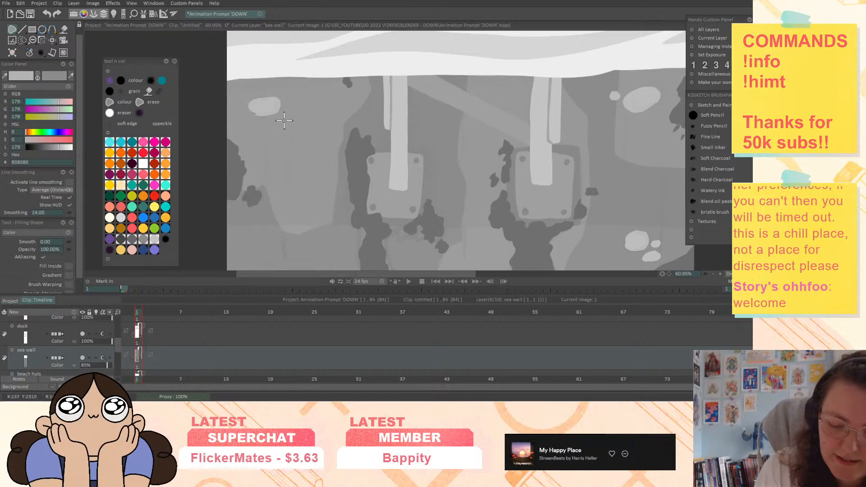
drag(549, 168, 542, 164)
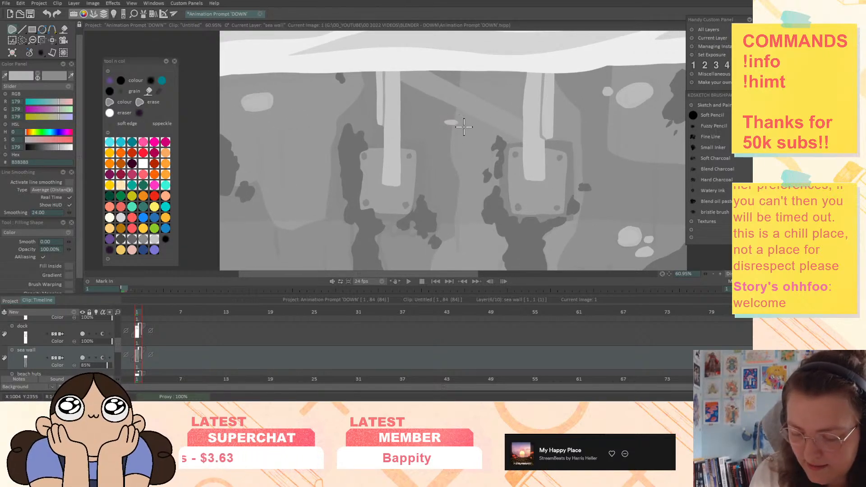
mouse_move(611, 215)
mouse_down()
mouse_move(597, 186)
mouse_move(601, 137)
mouse_up()
drag(262, 128, 248, 131)
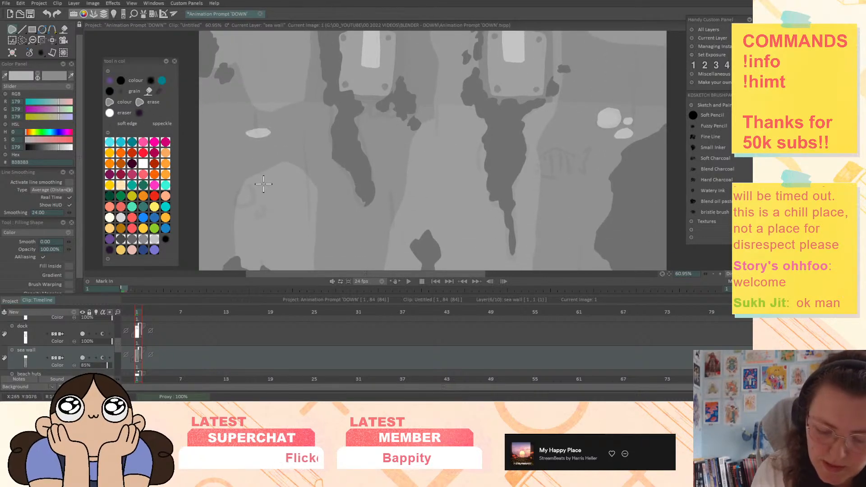
drag(257, 201, 259, 199)
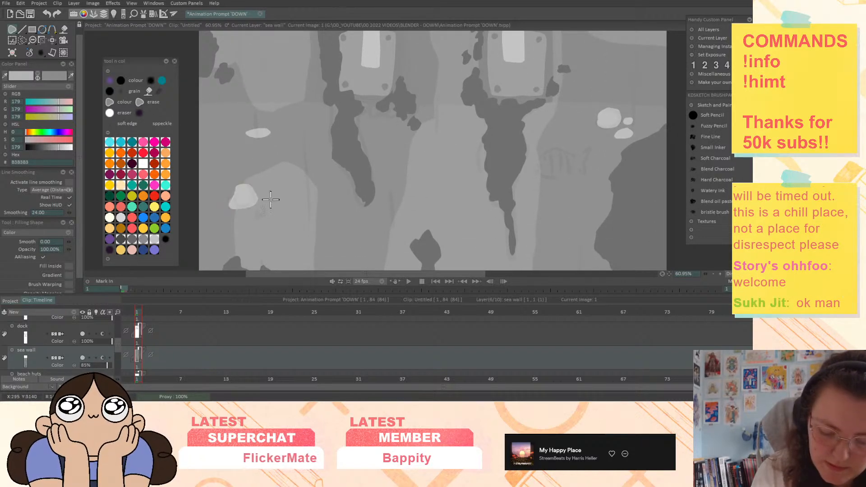
Paint more light grey stones and pebbles on the lower right part of the sea wall, following the sketch
drag(642, 219, 579, 108)
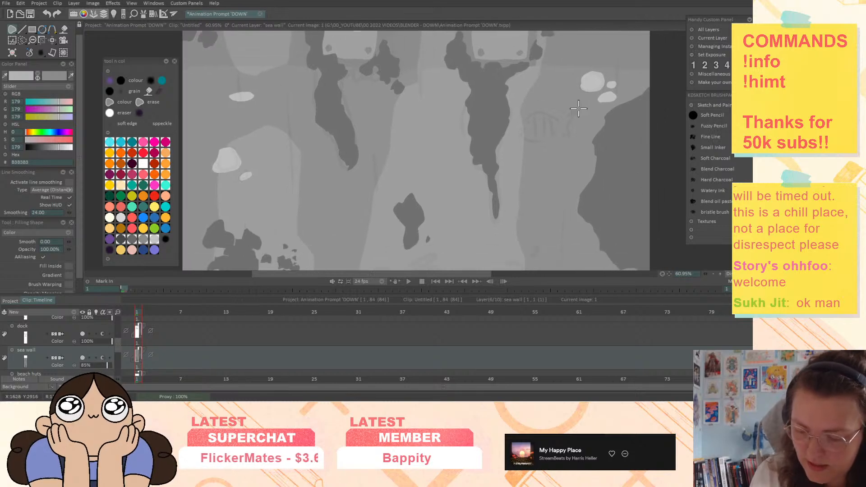
drag(583, 164, 582, 129)
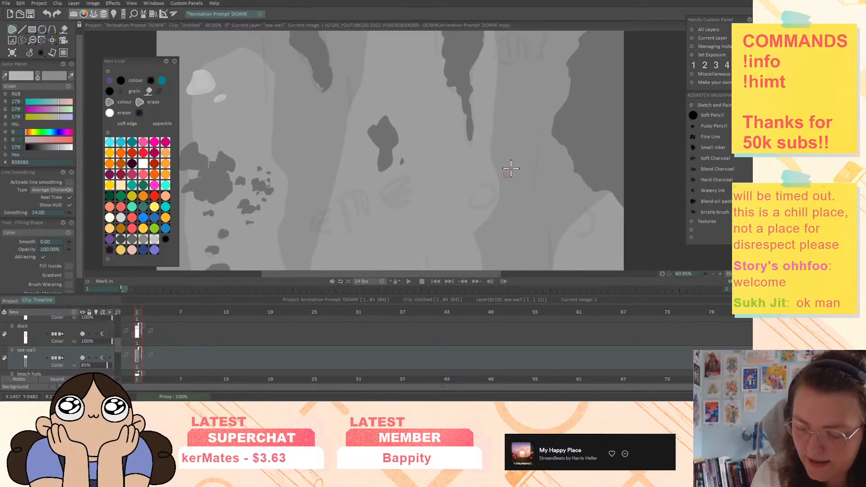
drag(627, 207, 627, 180)
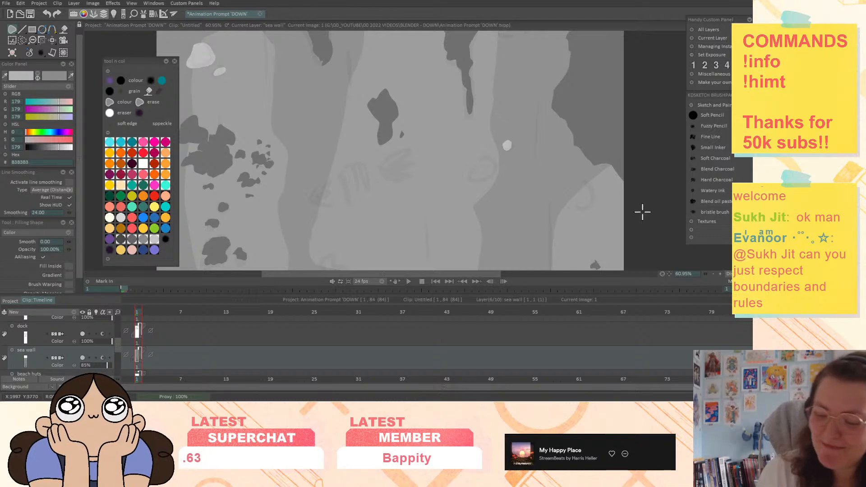
mouse_move(606, 181)
mouse_down()
mouse_move(564, 174)
mouse_move(569, 194)
mouse_move(589, 187)
mouse_up()
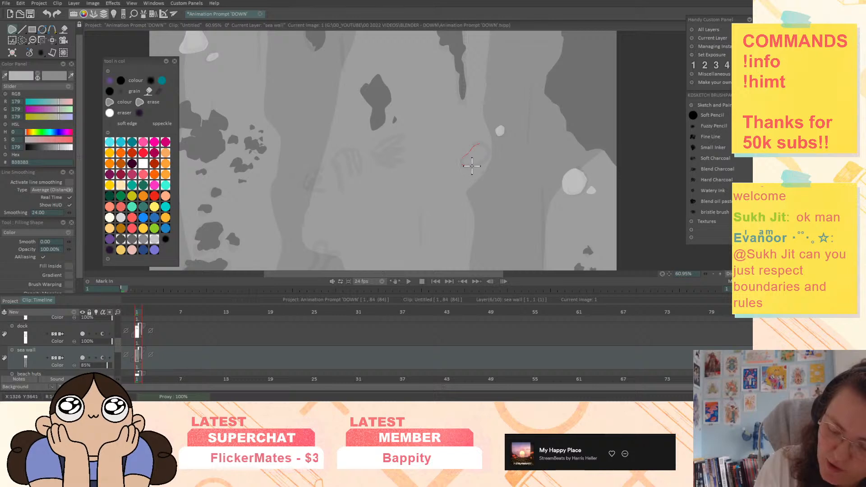
drag(485, 142, 479, 136)
Paint a light grey fish skeleton mid-wall and, with the layer density back at 100%, add its eye socket in the wall's grey
drag(525, 164, 579, 166)
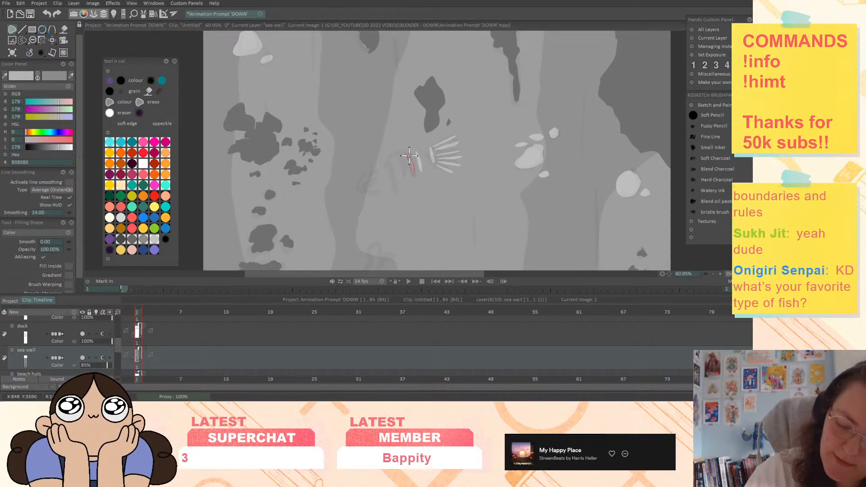
mouse_move(409, 156)
mouse_down()
mouse_move(406, 174)
mouse_move(398, 156)
mouse_move(397, 179)
mouse_move(392, 161)
mouse_move(362, 186)
mouse_move(379, 187)
mouse_move(384, 170)
mouse_up()
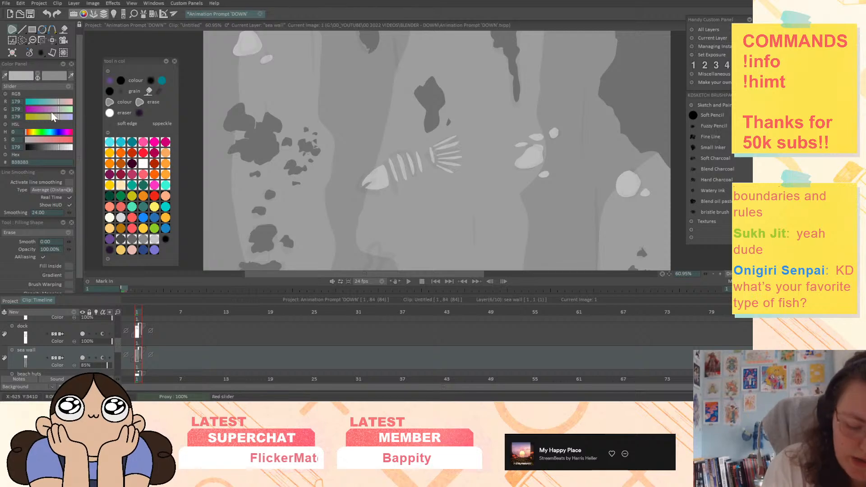
drag(107, 364, 169, 354)
click(27, 75)
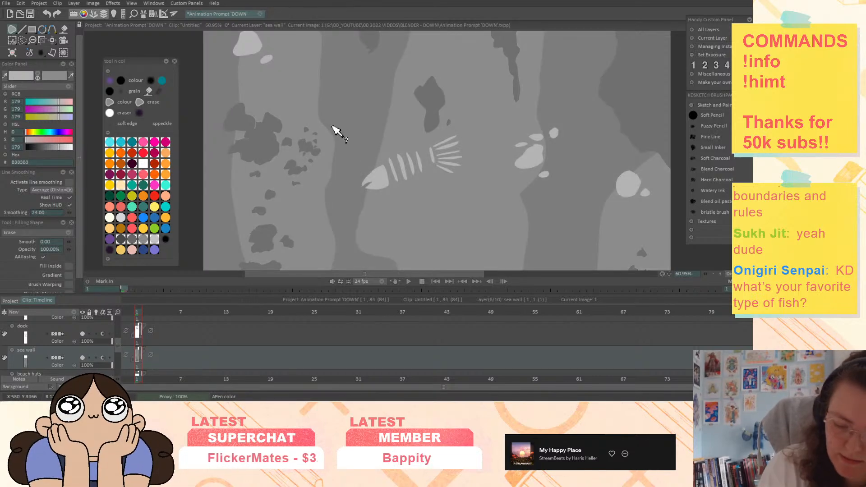
click(375, 176)
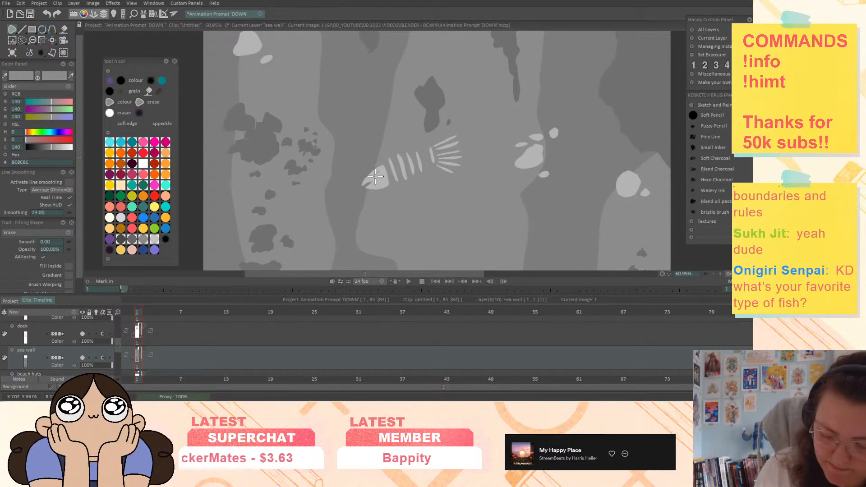
click(110, 102)
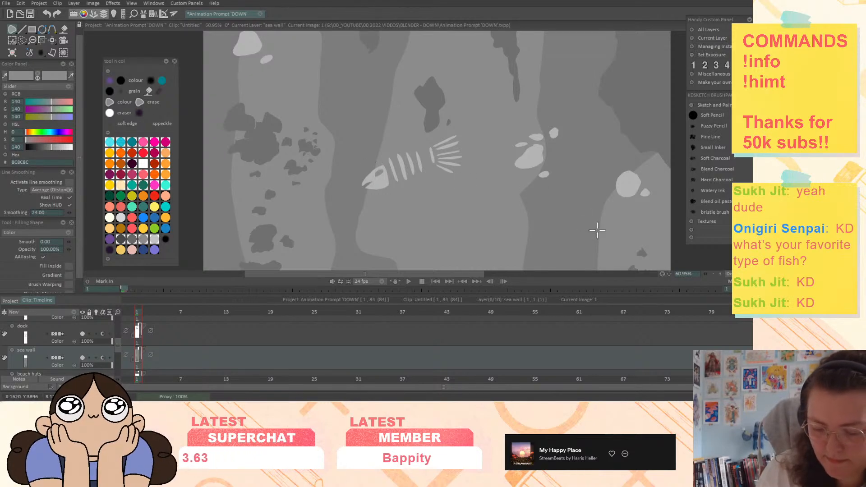
Sample the fish skeleton's light grey and paint small specks around the skeleton
drag(597, 230, 603, 164)
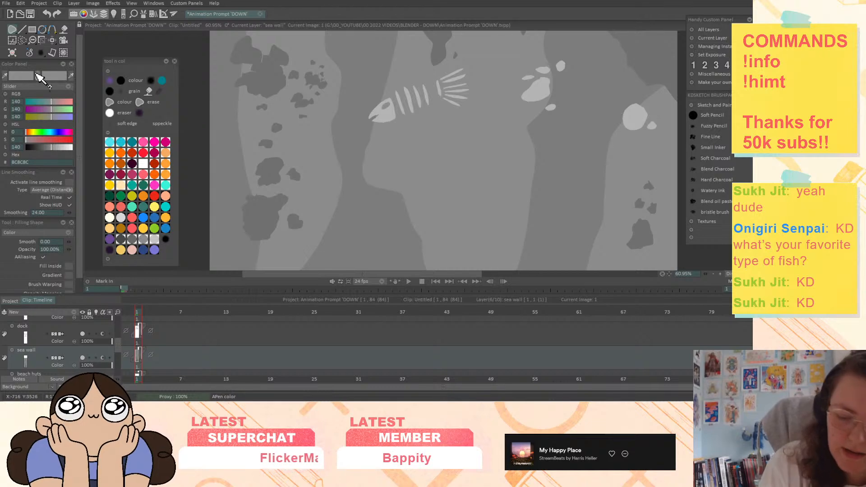
click(382, 118)
click(388, 88)
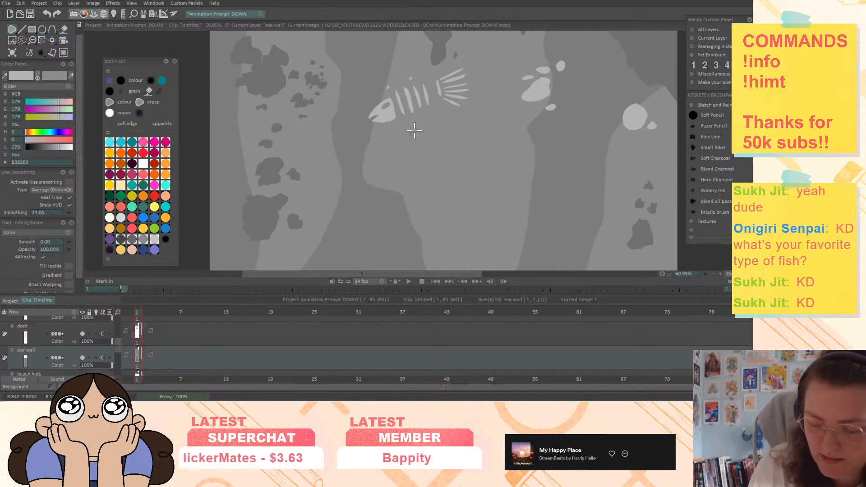
drag(415, 130, 413, 132)
Turn the stone cluster right of the fish skeleton into a second skeleton with two ribs and a wall-grey eye socket
drag(645, 211, 607, 248)
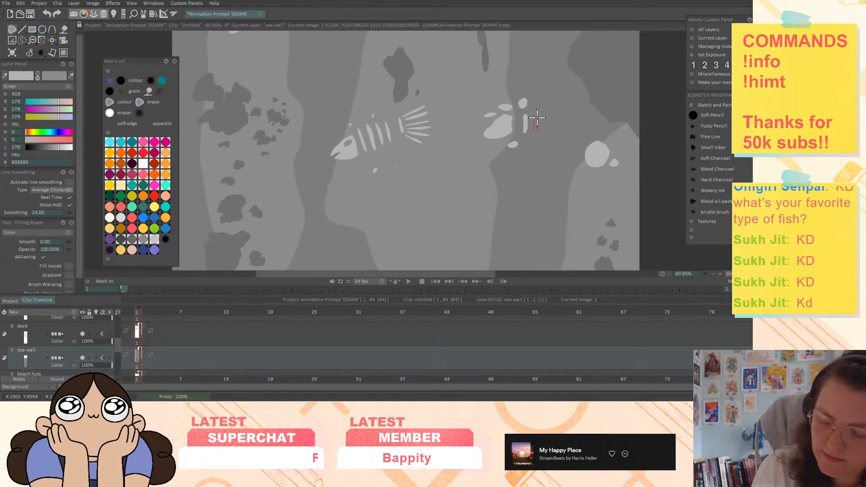
mouse_move(649, 161)
mouse_down()
mouse_move(645, 220)
mouse_move(638, 199)
mouse_move(654, 220)
mouse_up()
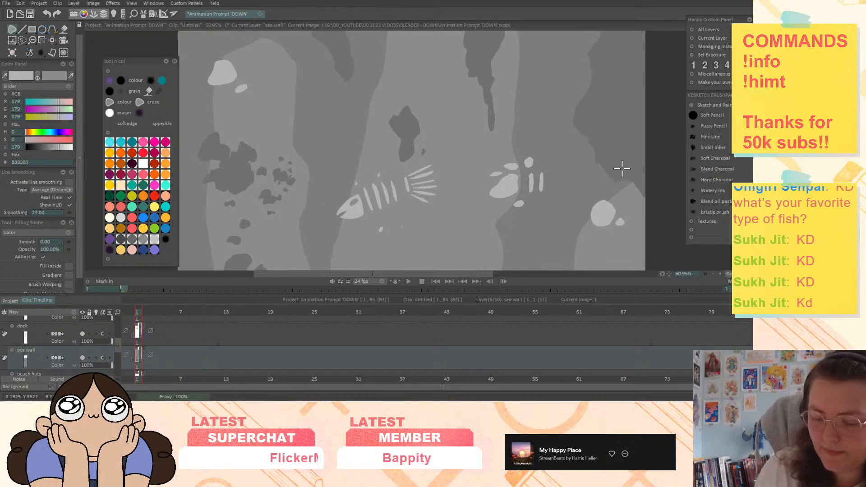
ctrl+click(469, 237)
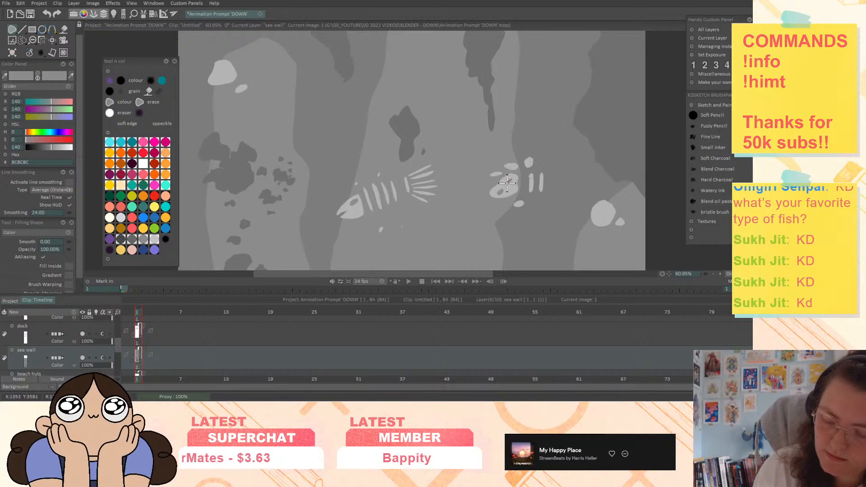
drag(650, 163, 639, 114)
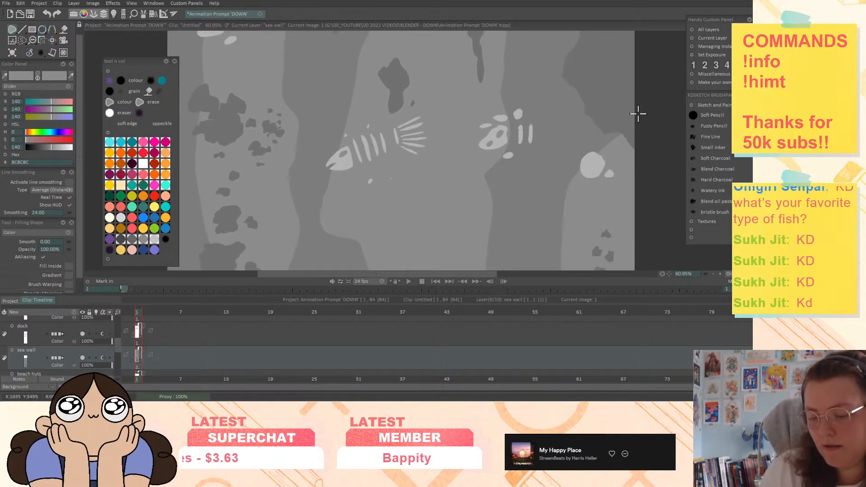
Sample the skeleton's light grey and paint a single bone on the wall above the fish skeleton
click(704, 274)
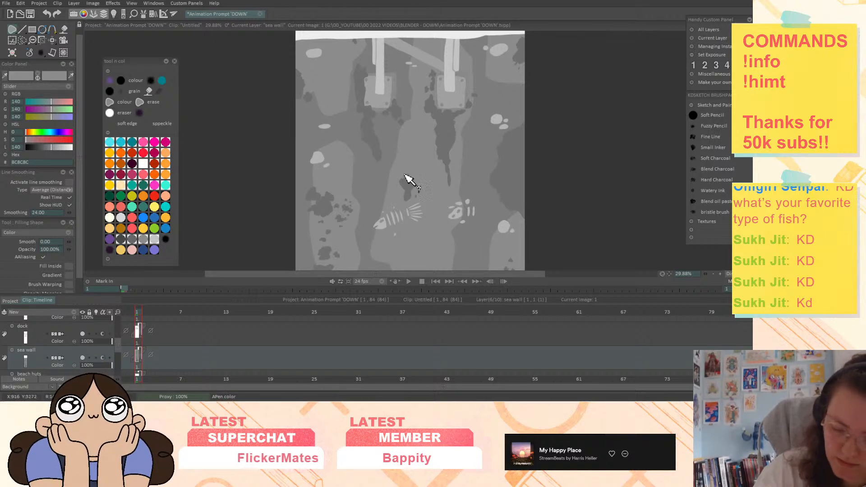
click(382, 222)
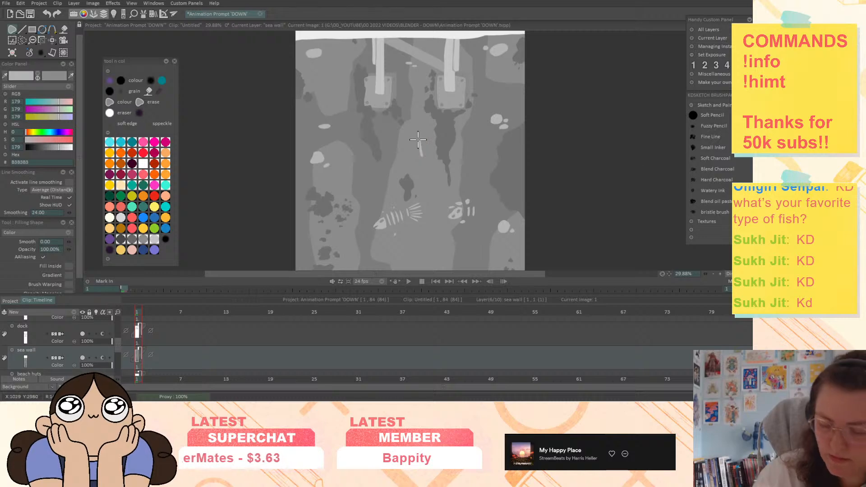
scroll(413, 140, up, 3)
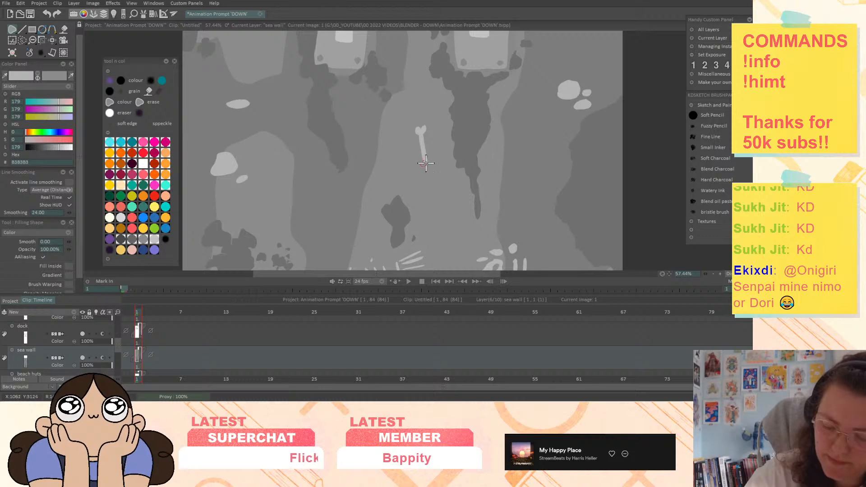
Lower the sea wall layer's density to about 72% over the sketched details of the wall's lower part
mouse_move(614, 252)
mouse_down()
mouse_move(629, 199)
mouse_move(617, 180)
mouse_move(629, 144)
mouse_move(586, 137)
mouse_move(567, 120)
mouse_up()
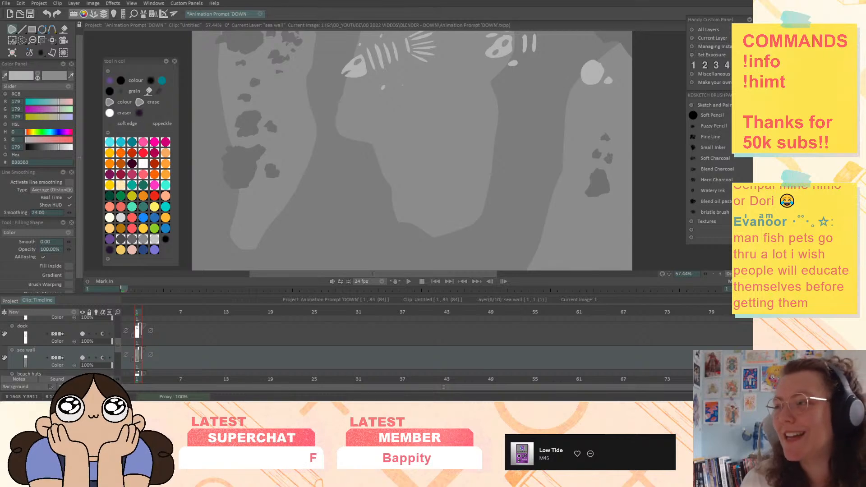
drag(567, 257, 554, 162)
drag(566, 205, 586, 105)
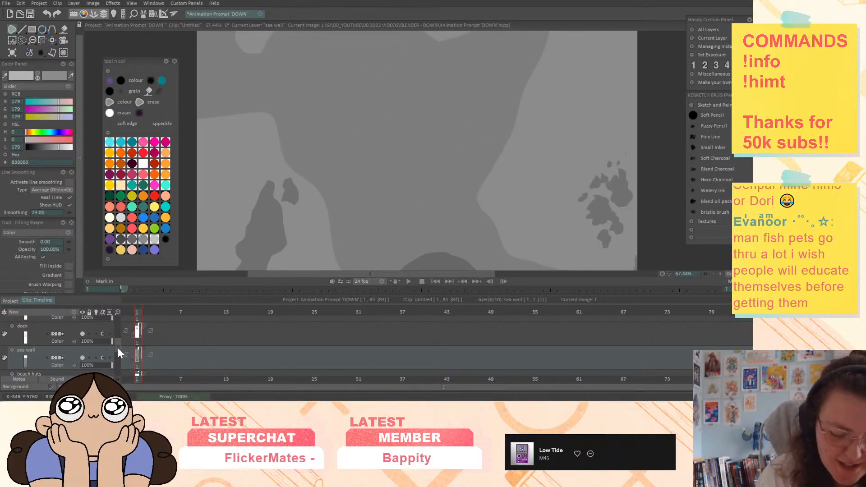
drag(111, 365, 103, 365)
drag(578, 139, 535, 252)
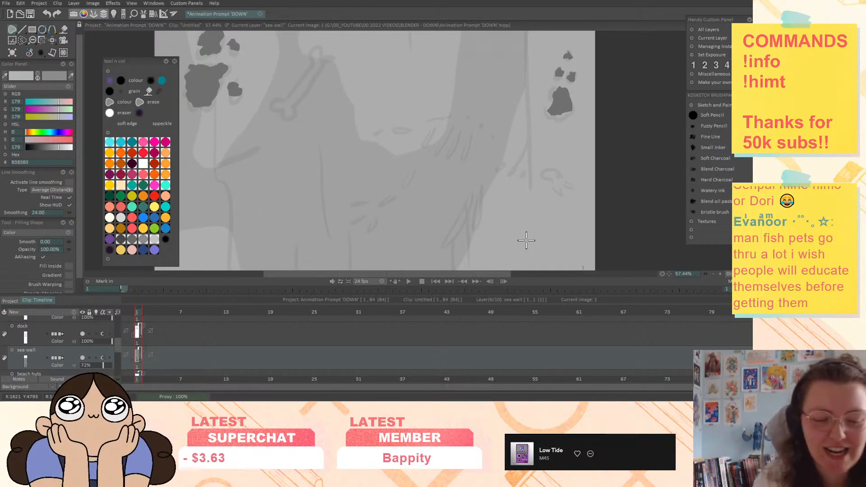
drag(79, 111, 78, 102)
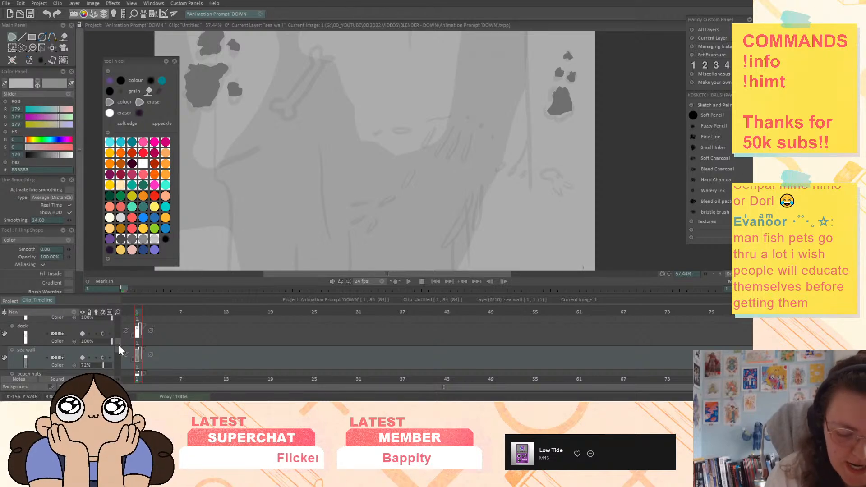
drag(119, 346, 120, 344)
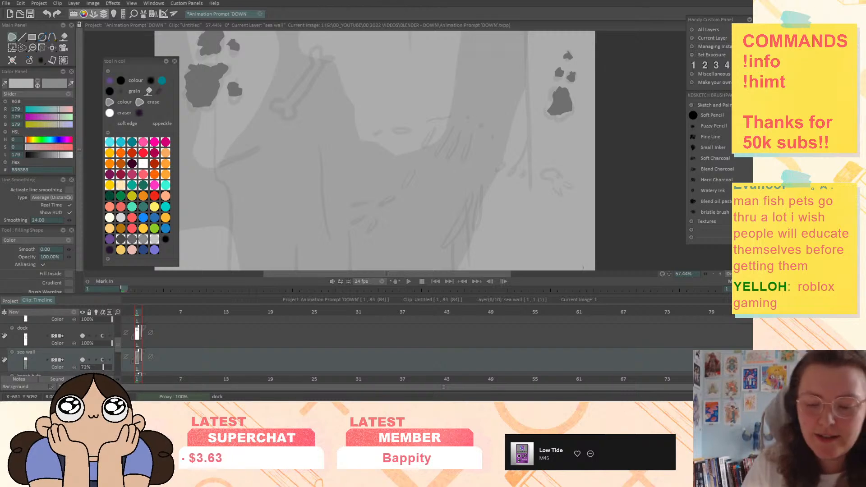
drag(590, 174, 578, 191)
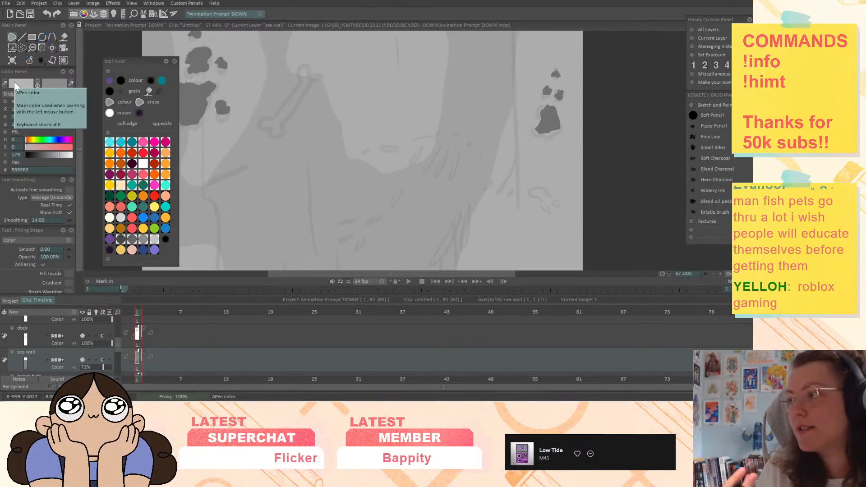
Paint a light grey skull with an open, toothed jaw over the sketched head near the sea wall's outer edge
drag(610, 205, 607, 174)
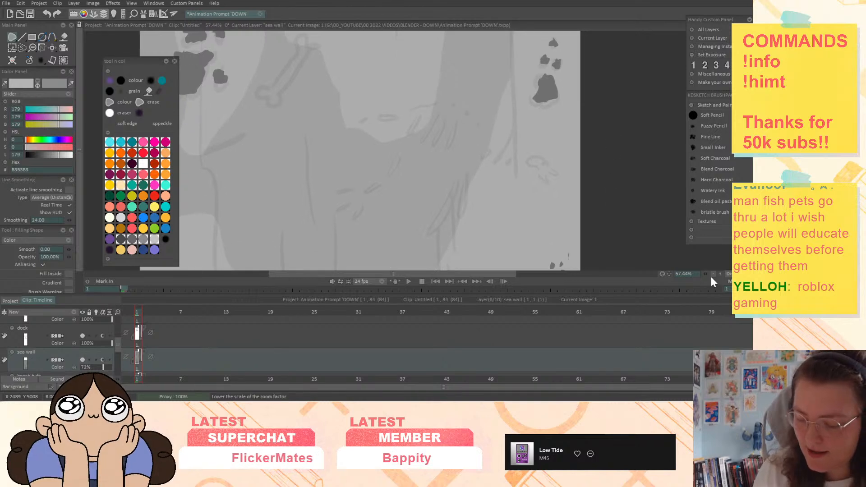
drag(707, 274, 728, 274)
drag(619, 219, 519, 207)
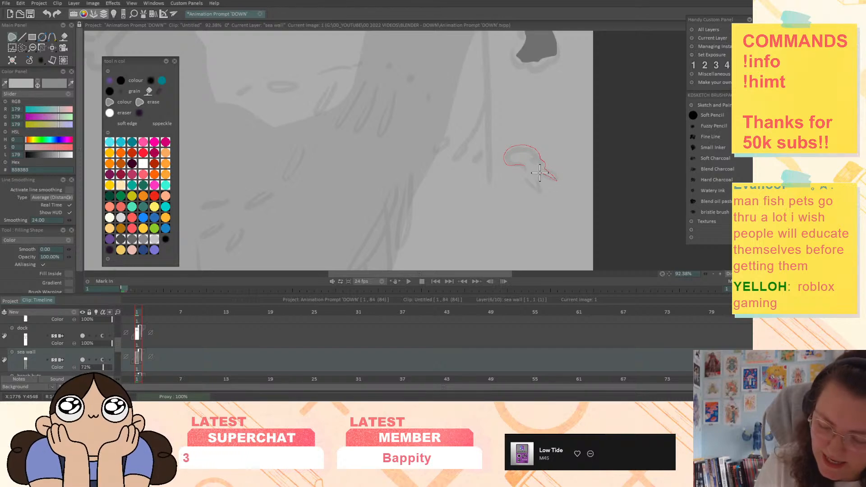
drag(541, 193, 539, 171)
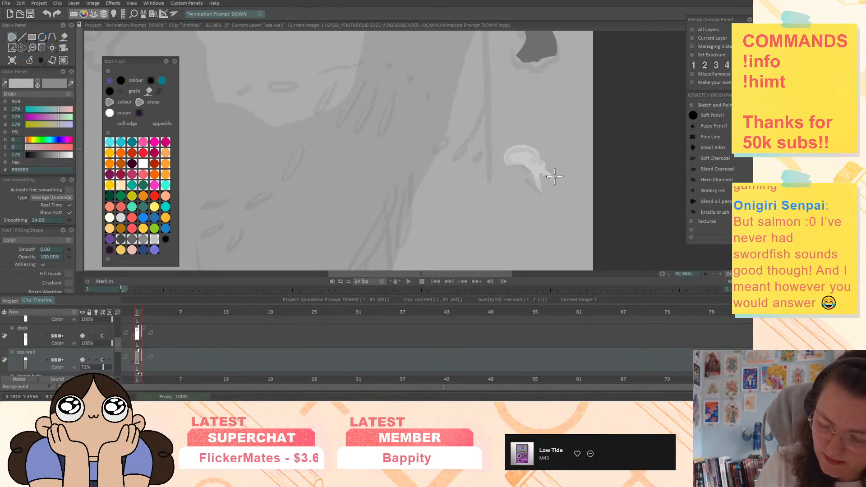
mouse_move(555, 177)
mouse_down()
mouse_move(544, 186)
mouse_move(540, 178)
mouse_up()
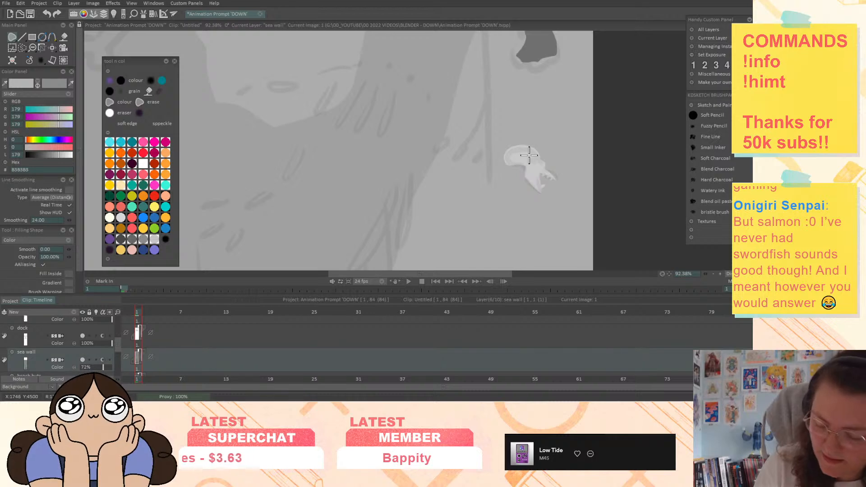
Paint the skull's eye socket in sampled wall grey at 57% sea wall density, and restore the layer to 100%
click(28, 85)
click(557, 146)
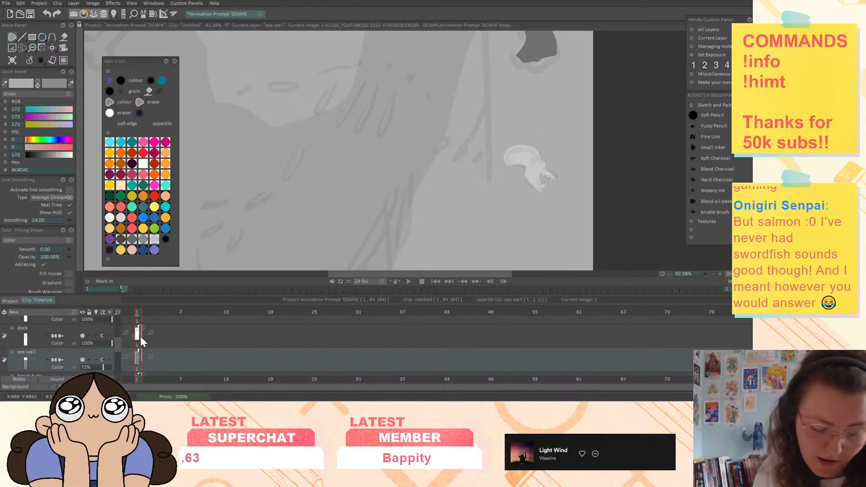
mouse_move(103, 367)
mouse_down()
mouse_move(133, 366)
mouse_move(98, 368)
mouse_up()
click(568, 149)
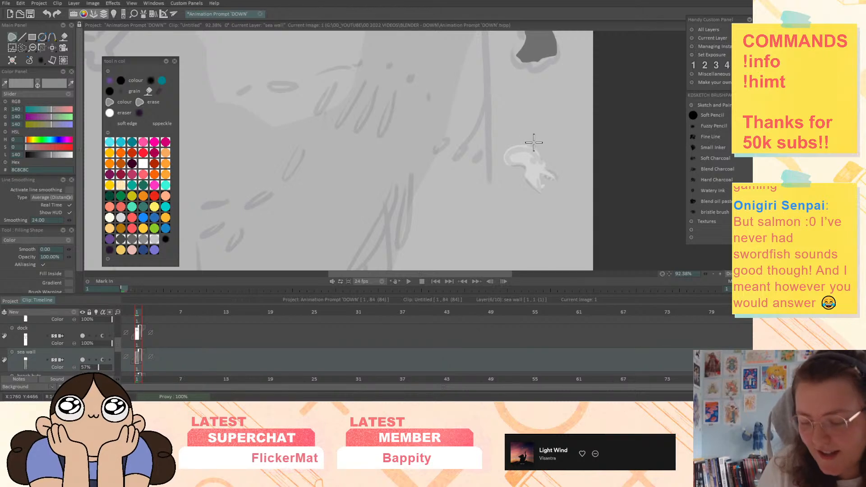
mouse_move(533, 155)
mouse_down()
mouse_move(531, 164)
mouse_move(533, 156)
mouse_up()
drag(605, 182, 609, 195)
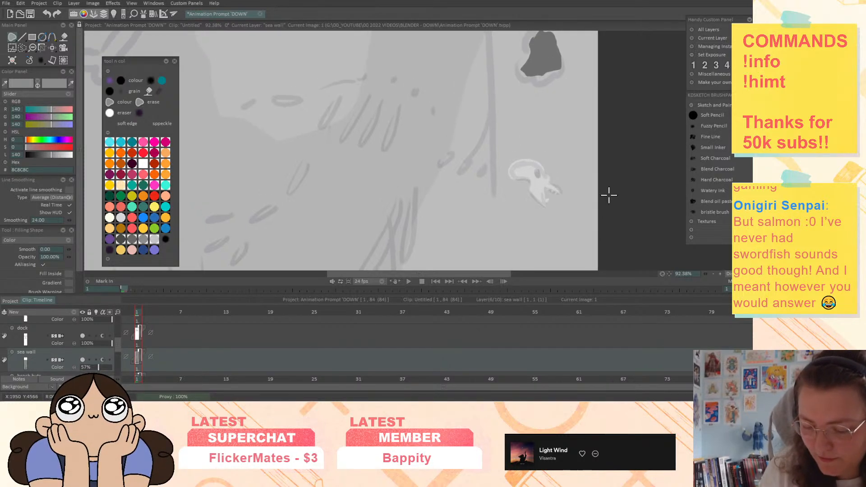
drag(99, 368, 176, 357)
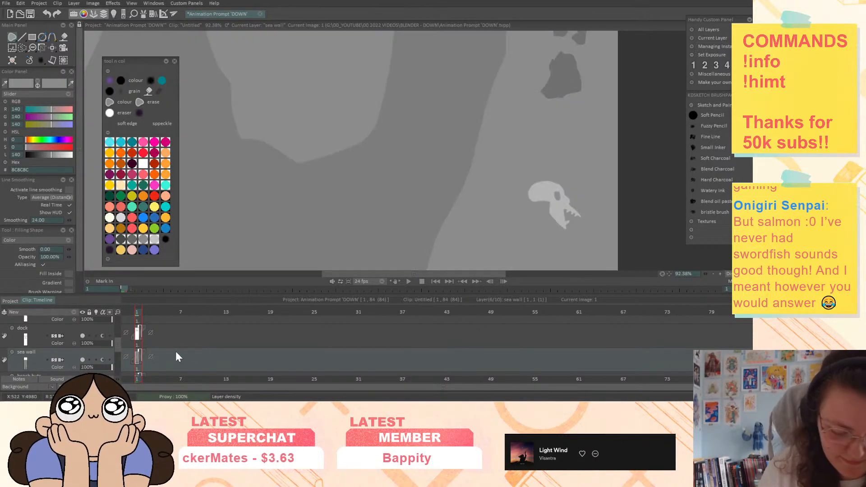
Sample the skull's light grey, set the sea wall layer's density to 69% and paint small neck vertebrae beside the skull
click(559, 209)
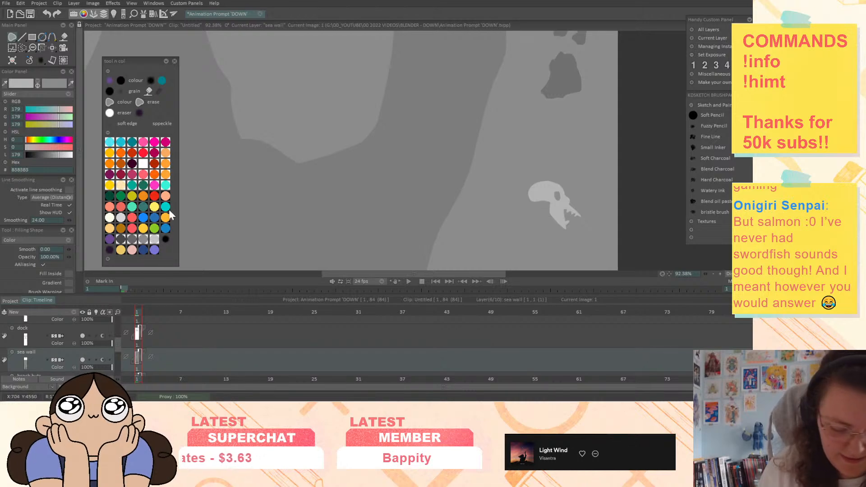
drag(107, 367, 102, 367)
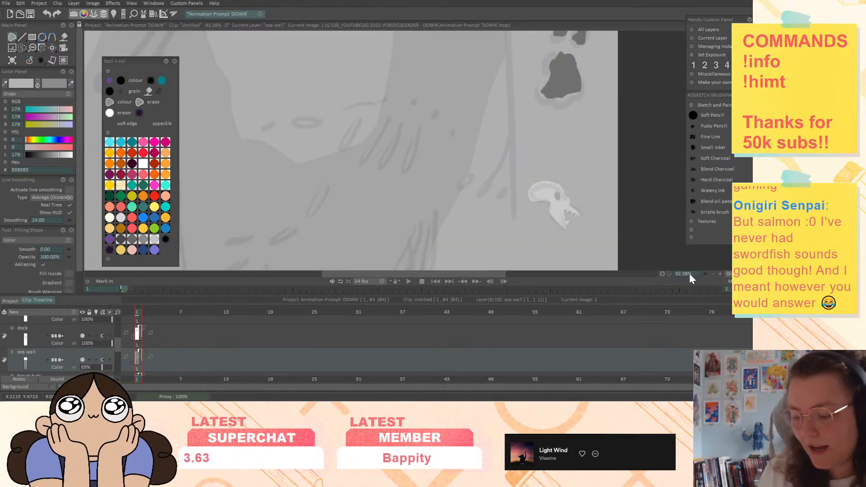
drag(689, 274, 740, 275)
drag(663, 274, 650, 159)
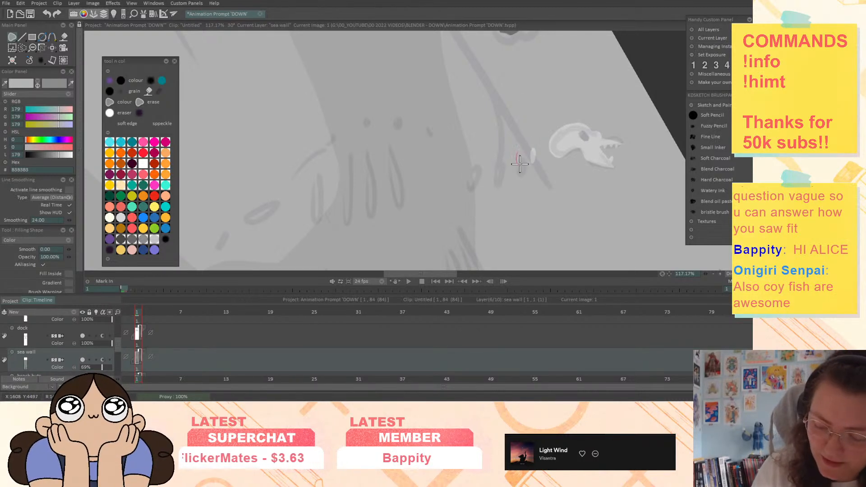
mouse_move(521, 150)
mouse_down()
mouse_move(519, 164)
mouse_move(501, 159)
mouse_move(499, 170)
mouse_move(486, 161)
mouse_move(484, 168)
mouse_up()
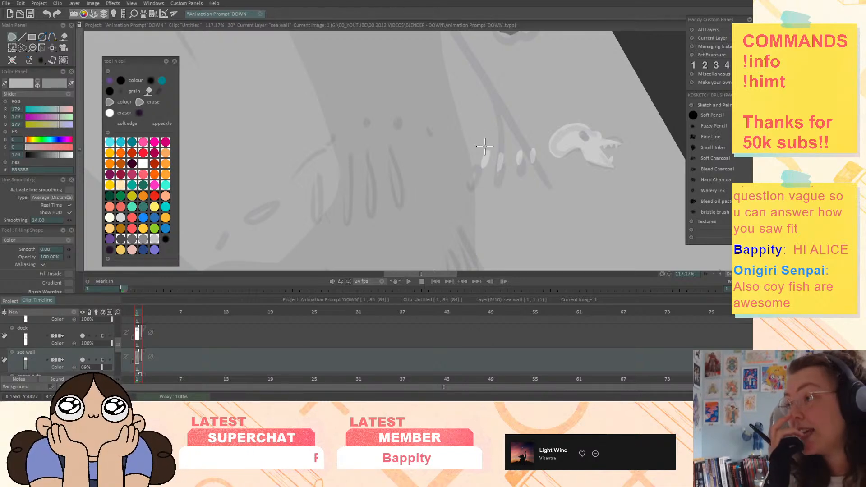
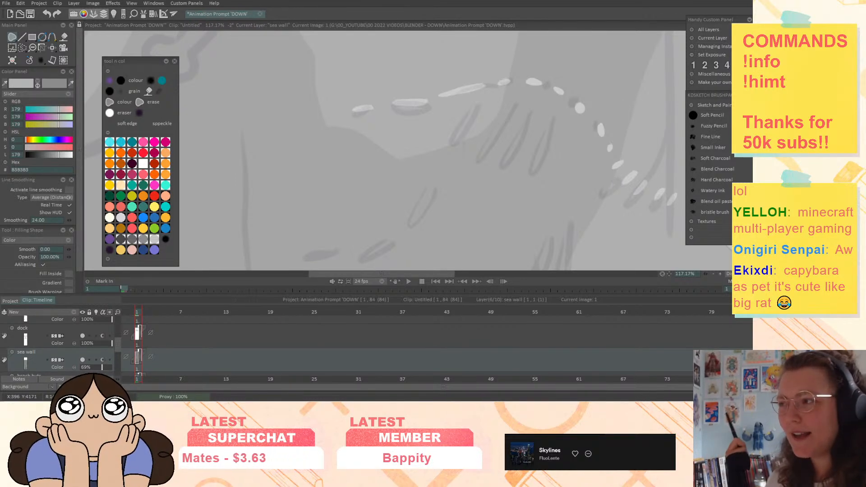
Paint a forked tail bone at the far end of the spine and five curved ribs beneath the vertebrae
drag(523, 136, 532, 123)
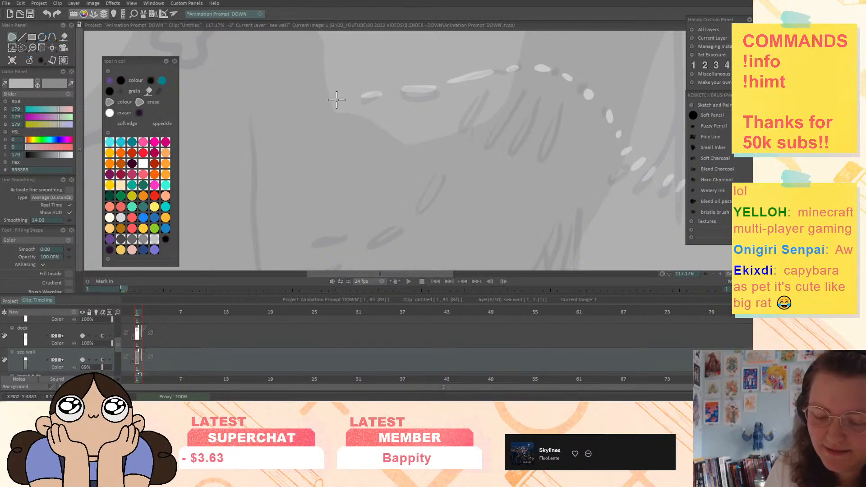
mouse_move(338, 98)
mouse_down()
mouse_move(294, 74)
mouse_move(239, 69)
mouse_move(304, 86)
mouse_move(271, 88)
mouse_move(350, 105)
mouse_up()
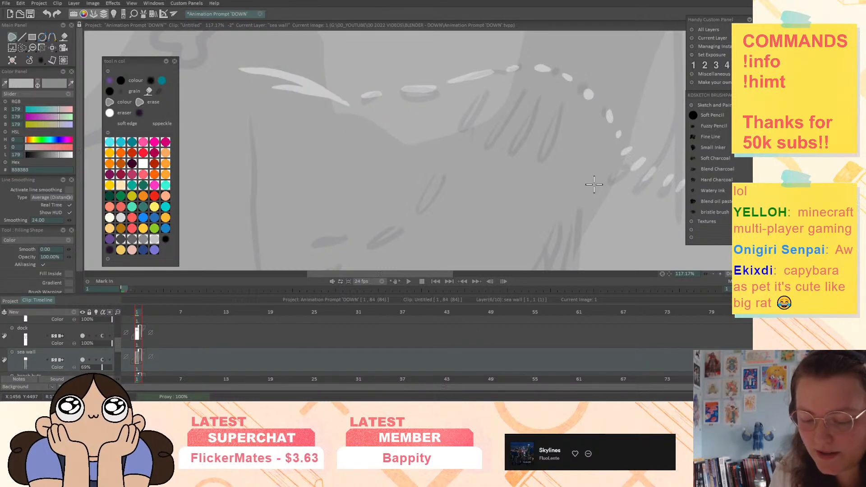
drag(594, 184, 577, 184)
mouse_move(469, 90)
mouse_down()
mouse_move(432, 141)
mouse_move(443, 142)
mouse_move(455, 124)
mouse_move(474, 81)
mouse_up()
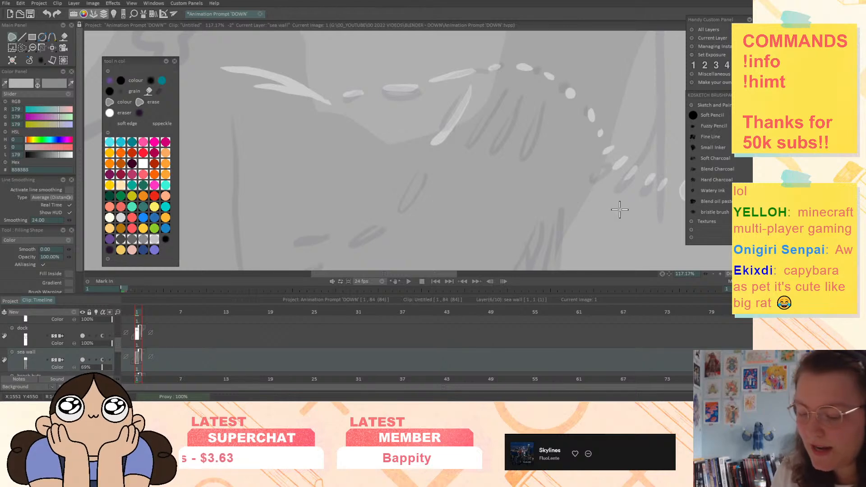
drag(620, 210, 559, 149)
drag(612, 188, 616, 217)
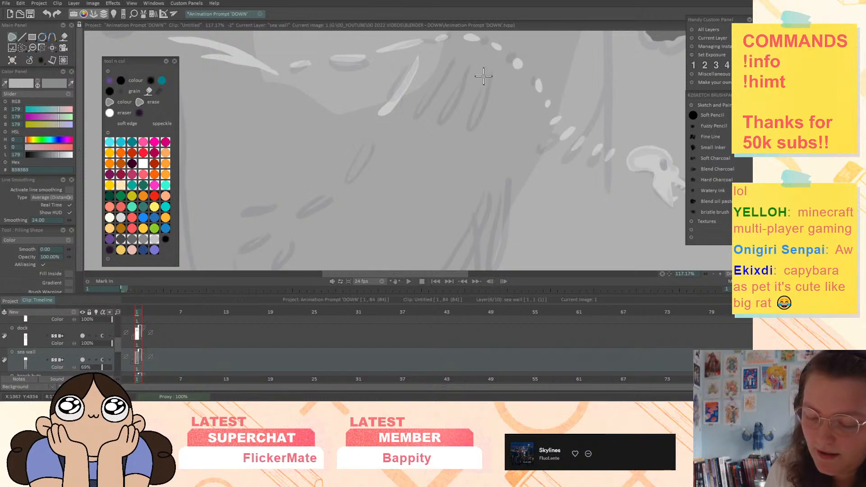
mouse_move(513, 123)
mouse_down()
mouse_move(475, 159)
mouse_move(498, 150)
mouse_move(519, 121)
mouse_up()
mouse_move(498, 79)
mouse_down()
mouse_move(450, 152)
mouse_move(487, 120)
mouse_move(503, 81)
mouse_move(501, 73)
mouse_move(454, 100)
mouse_move(424, 143)
mouse_move(448, 124)
mouse_move(473, 61)
mouse_move(442, 67)
mouse_move(400, 127)
mouse_move(440, 63)
mouse_up()
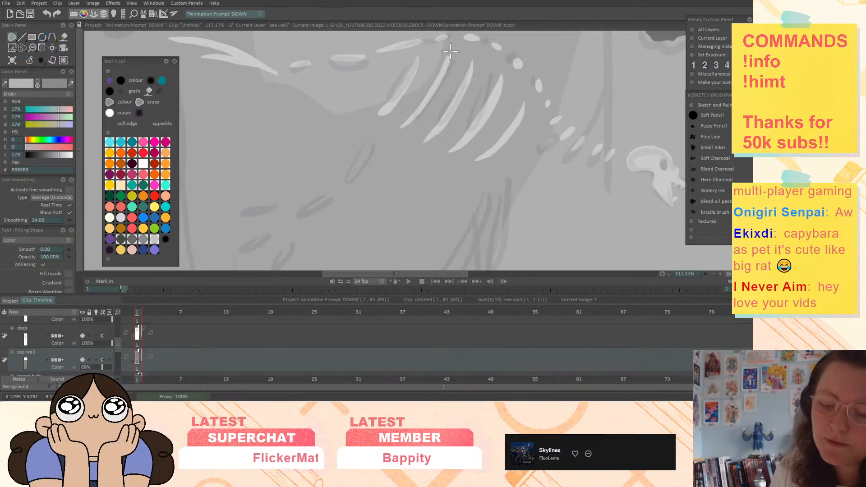
Raise the sea wall layer's density to 100% and paint out the rib nearest the tail with the two surrounding wall greys
drag(501, 188, 600, 195)
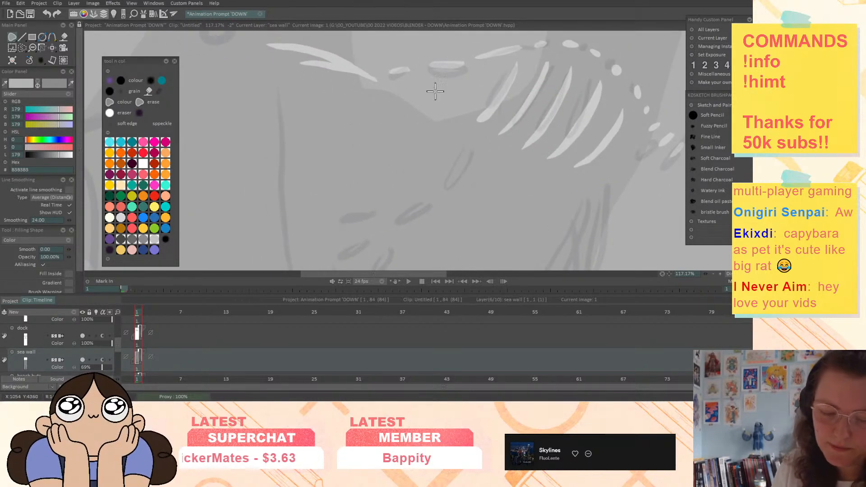
drag(573, 175, 455, 219)
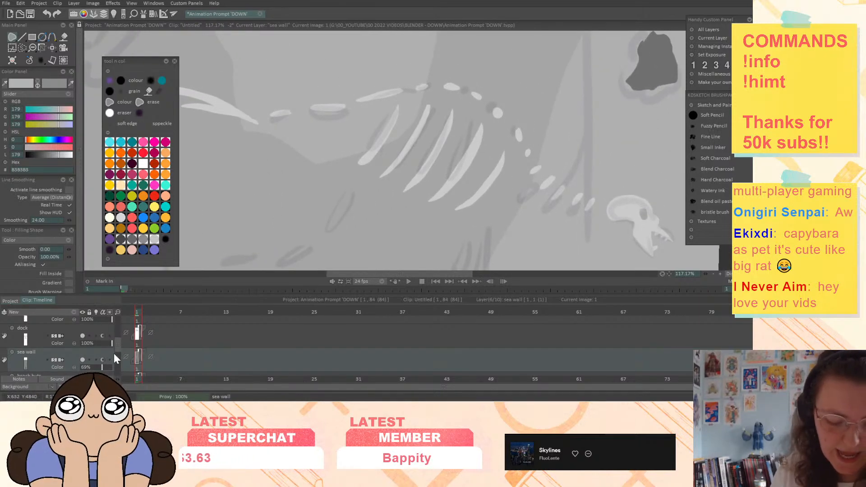
drag(106, 369, 140, 364)
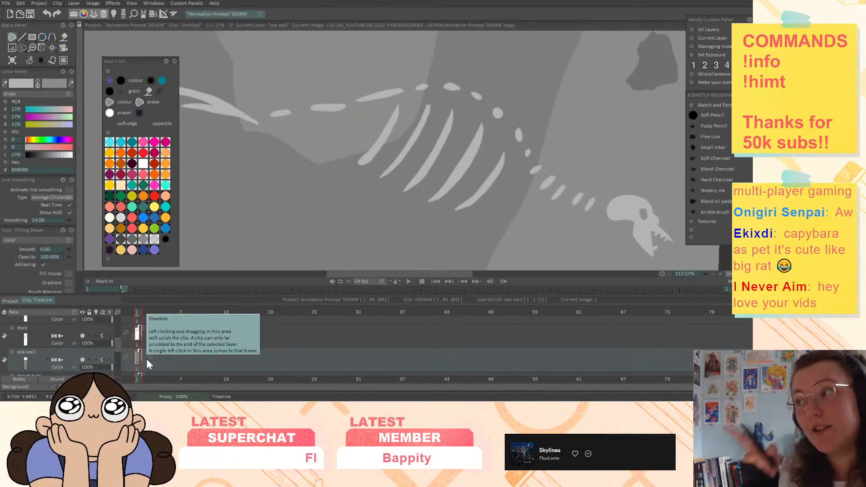
click(55, 86)
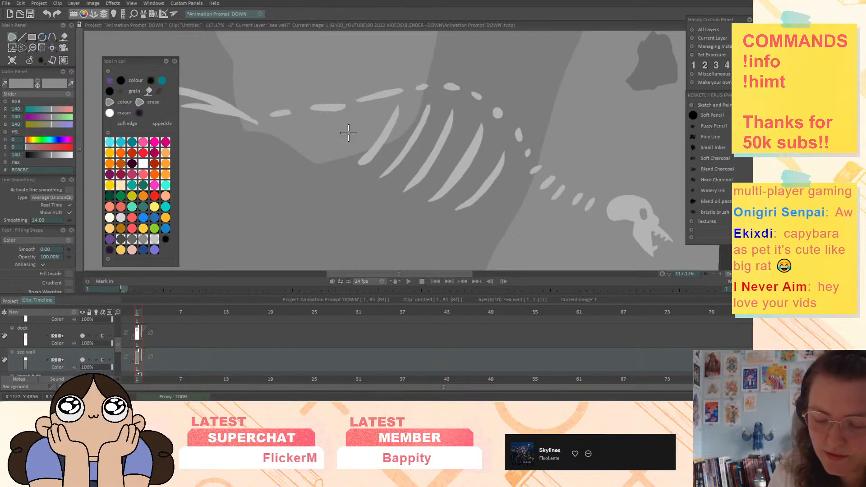
mouse_move(410, 103)
mouse_down()
mouse_move(396, 138)
mouse_move(366, 152)
mouse_move(361, 136)
mouse_move(408, 95)
mouse_up()
click(23, 86)
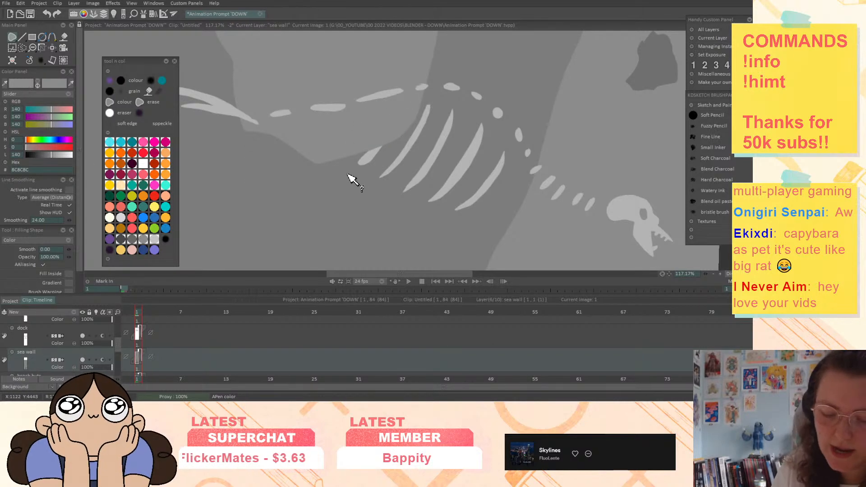
click(350, 177)
mouse_move(367, 163)
mouse_down()
mouse_move(381, 145)
mouse_move(370, 168)
mouse_move(345, 171)
mouse_up()
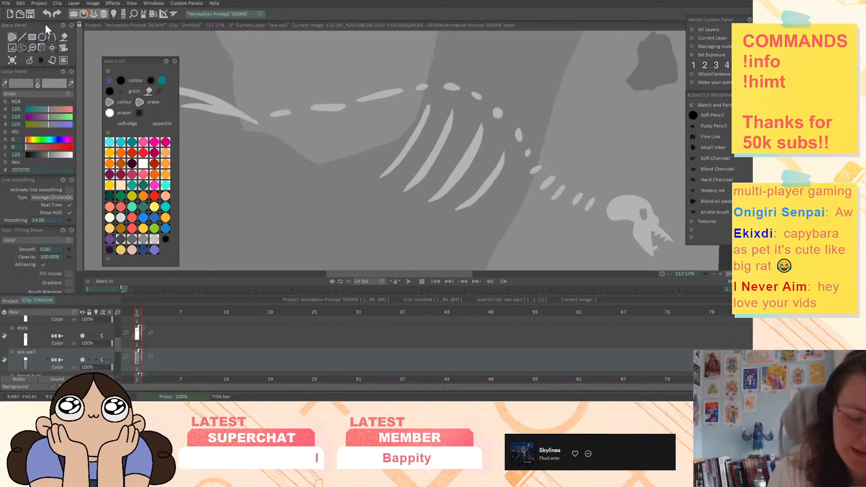
click(12, 37)
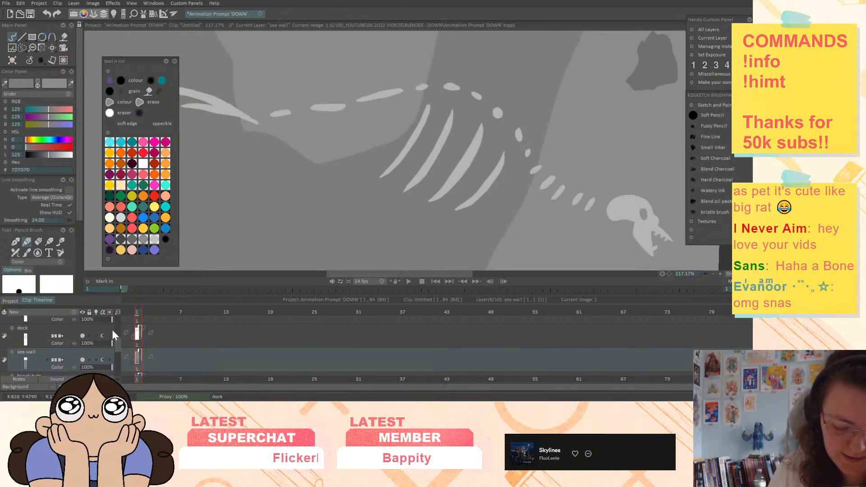
click(105, 367)
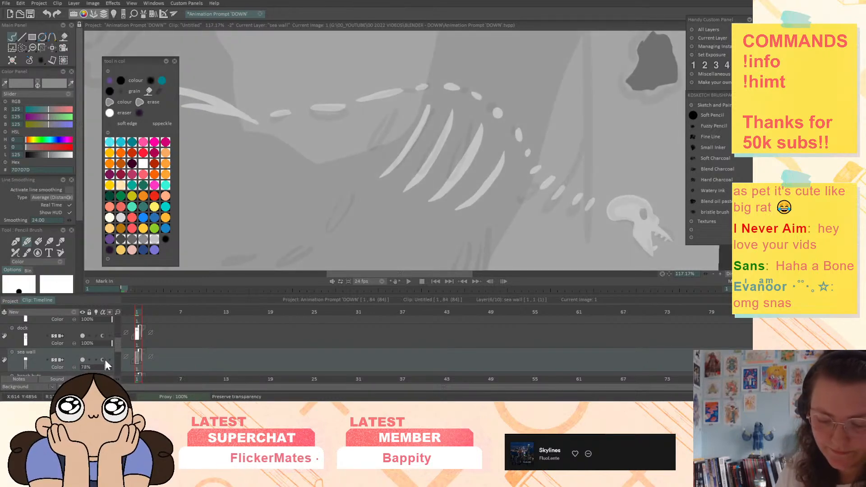
drag(560, 148, 634, 115)
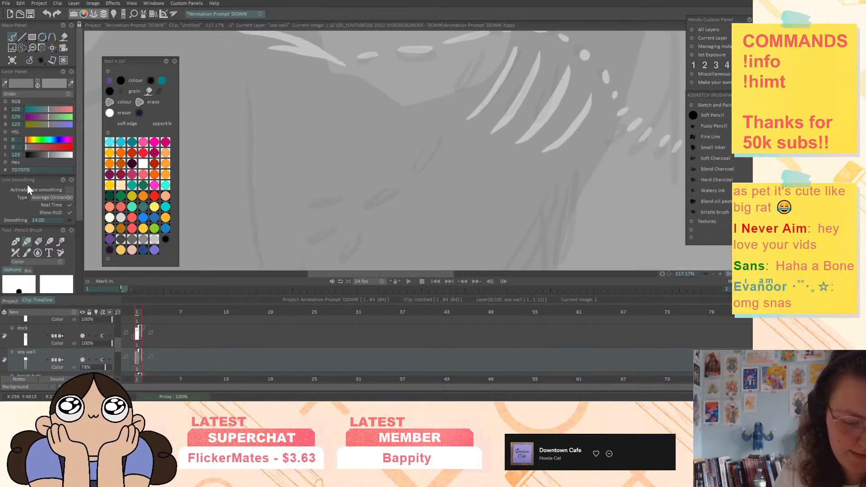
right_click(16, 35)
click(49, 45)
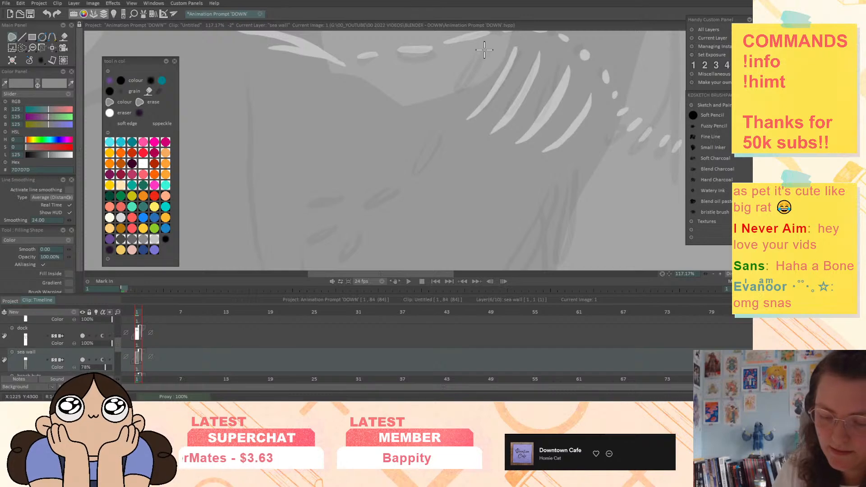
mouse_move(485, 50)
mouse_down()
mouse_move(442, 103)
mouse_move(486, 50)
mouse_up()
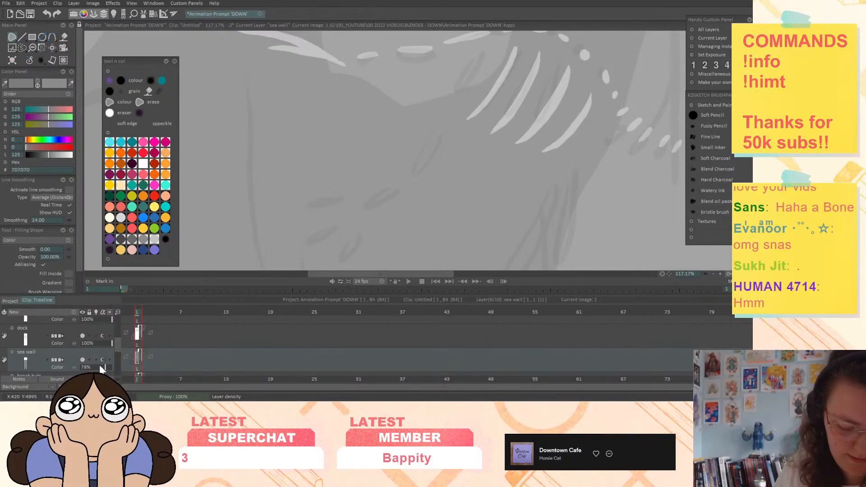
drag(105, 367, 118, 366)
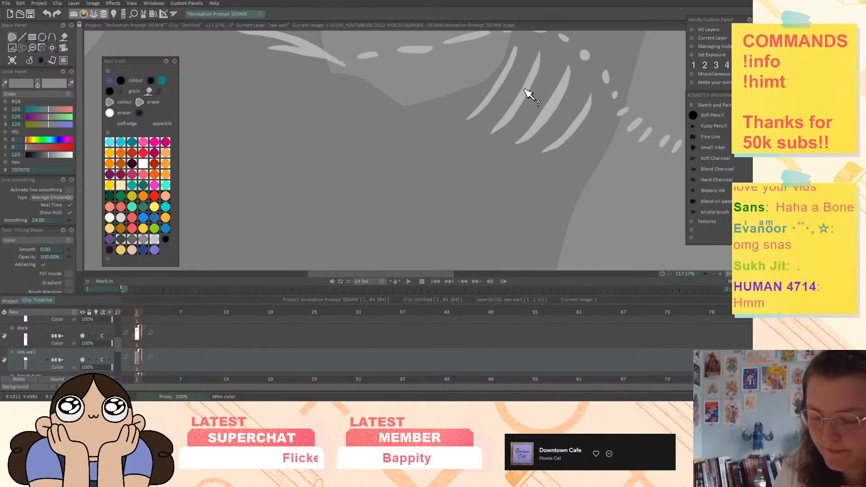
Sample the bones' light grey, set the sea wall density to 77%, and paint a rib at each end of the rib cage
ctrl+click(468, 104)
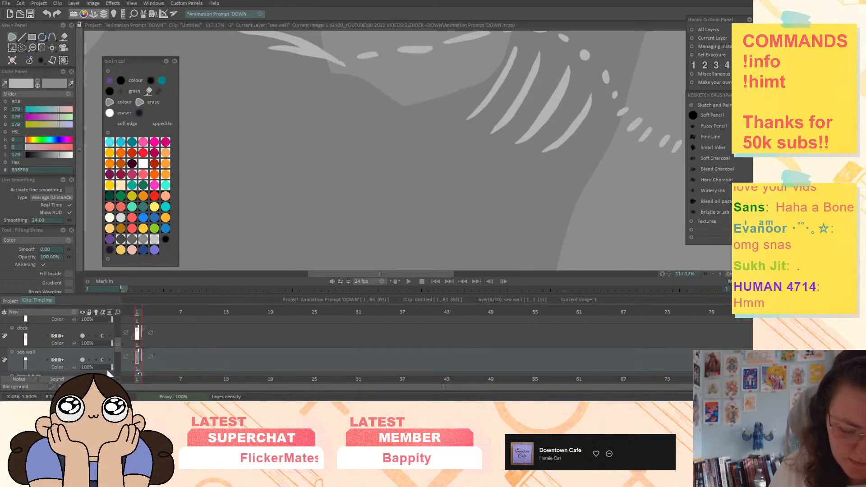
drag(112, 367, 104, 369)
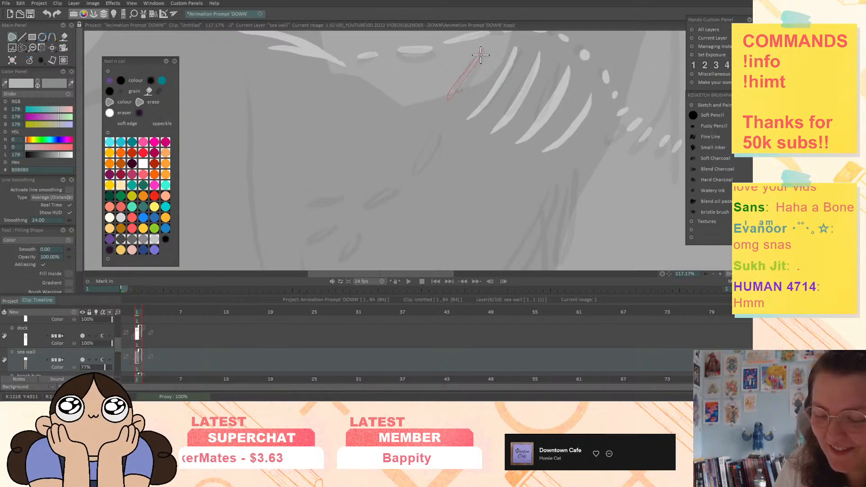
mouse_move(619, 210)
mouse_down()
mouse_move(545, 176)
mouse_move(518, 188)
mouse_up()
drag(603, 229, 561, 241)
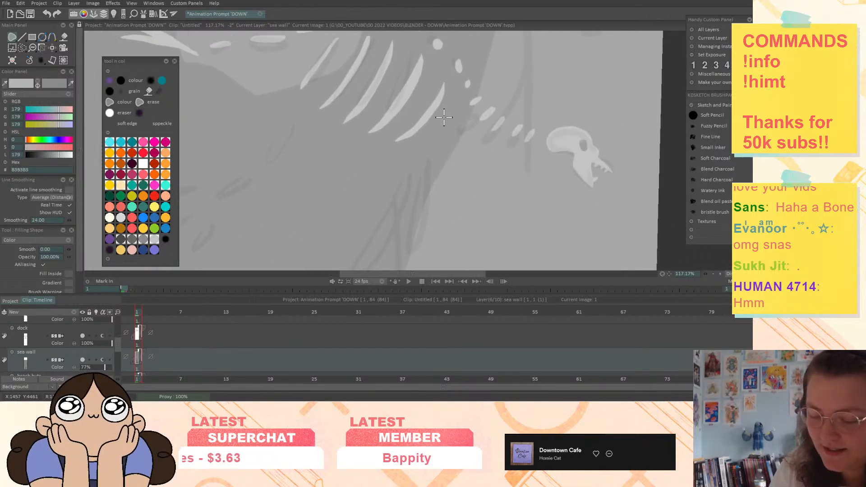
drag(454, 108, 450, 116)
Paint a long, tapered light grey bone beside the sketched limb below the rib cage
drag(548, 178, 597, 101)
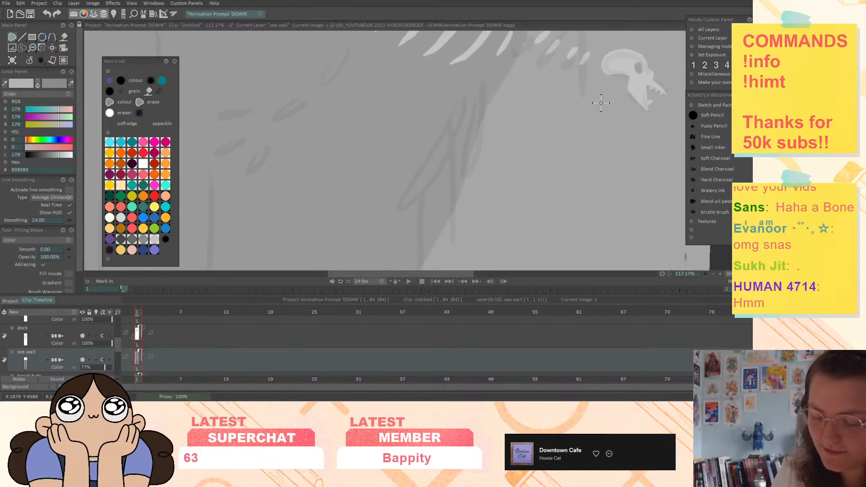
mouse_move(482, 82)
mouse_down()
mouse_move(453, 201)
mouse_move(479, 154)
mouse_move(483, 82)
mouse_up()
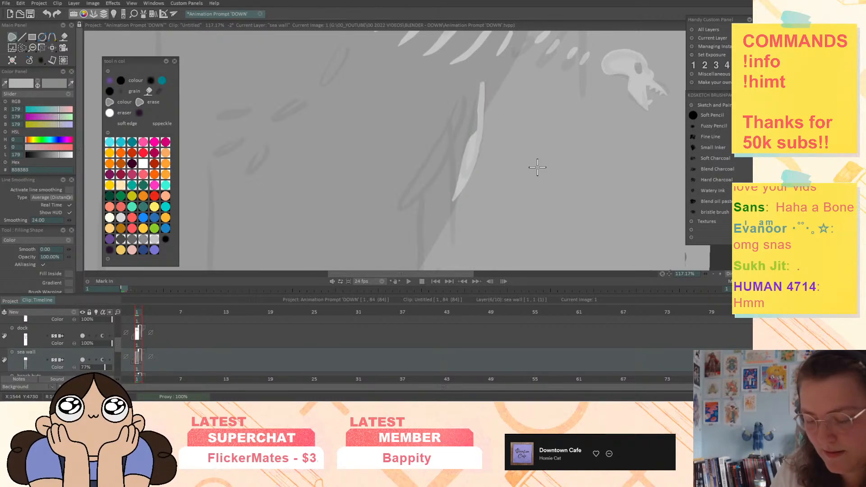
Paint a small round light grey joint just above the long limb bone below the rib cage
drag(537, 168, 554, 164)
drag(494, 69, 497, 69)
drag(583, 148, 611, 126)
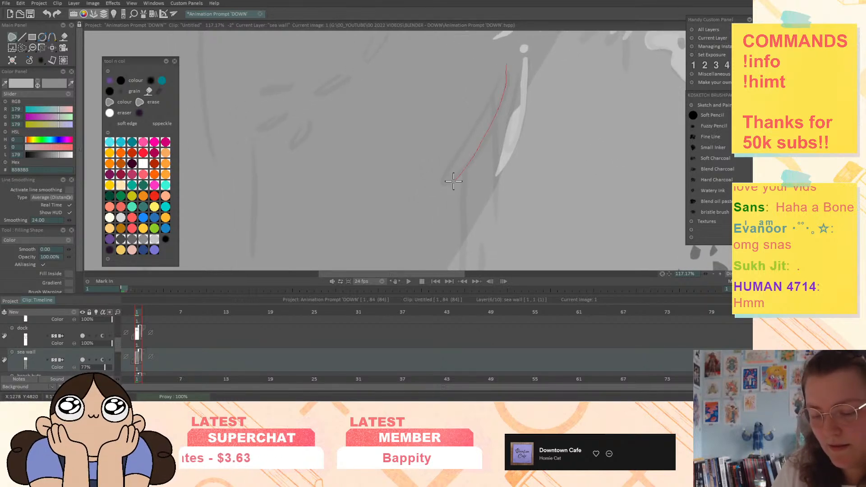
mouse_move(454, 180)
mouse_down()
mouse_move(432, 195)
mouse_move(476, 134)
mouse_move(508, 58)
mouse_up()
drag(500, 94, 470, 137)
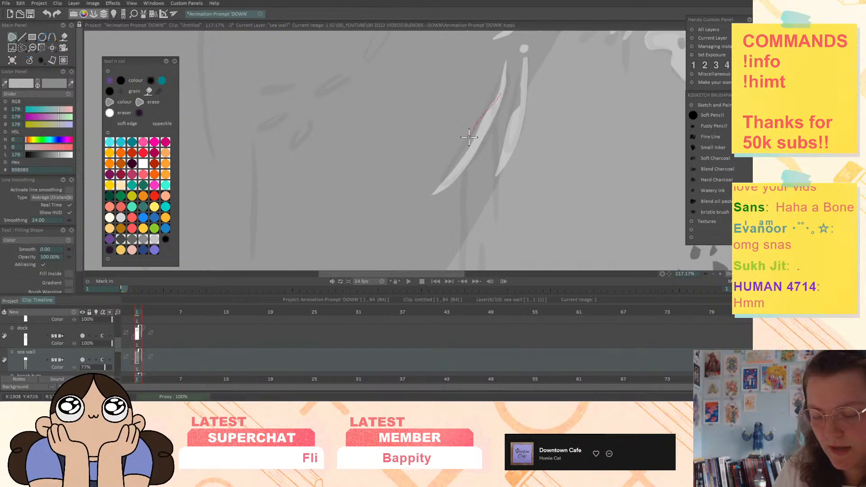
mouse_move(431, 190)
mouse_down()
mouse_move(467, 164)
mouse_move(502, 92)
mouse_up()
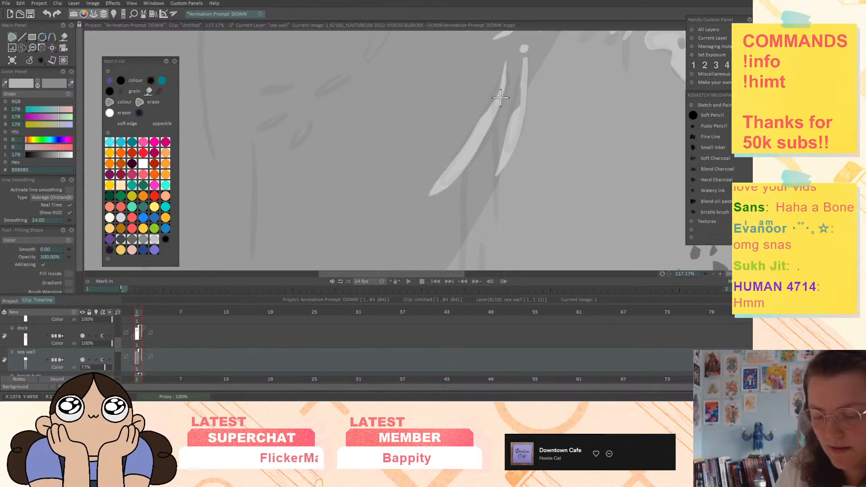
drag(595, 192, 633, 241)
key(ctrl+z)
key(ctrl+z)
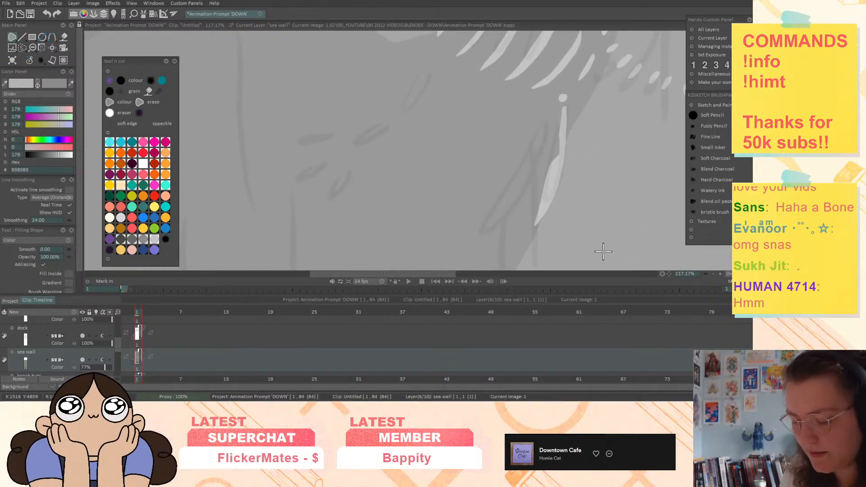
Paint a second round joint and a broad, tapered flipper bone beside the first limb, and save the project
drag(543, 106, 546, 107)
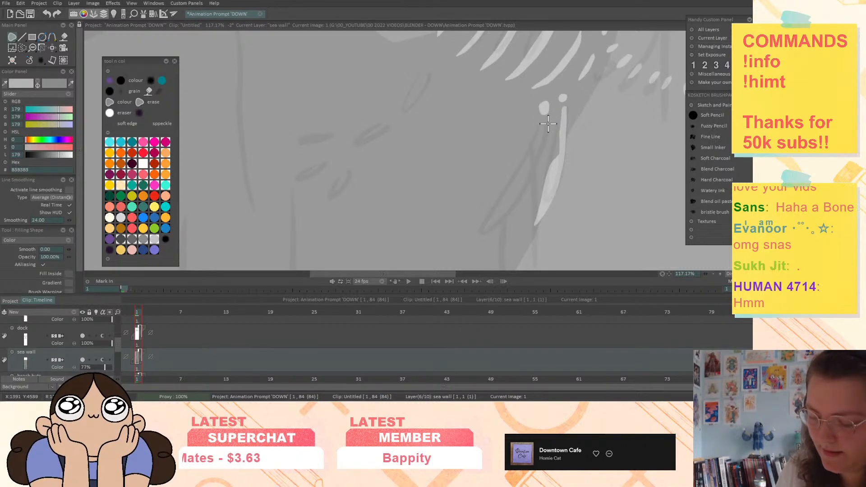
mouse_move(545, 142)
mouse_down()
mouse_move(503, 224)
mouse_move(464, 247)
mouse_move(540, 150)
mouse_move(550, 119)
mouse_move(540, 152)
mouse_move(547, 121)
mouse_up()
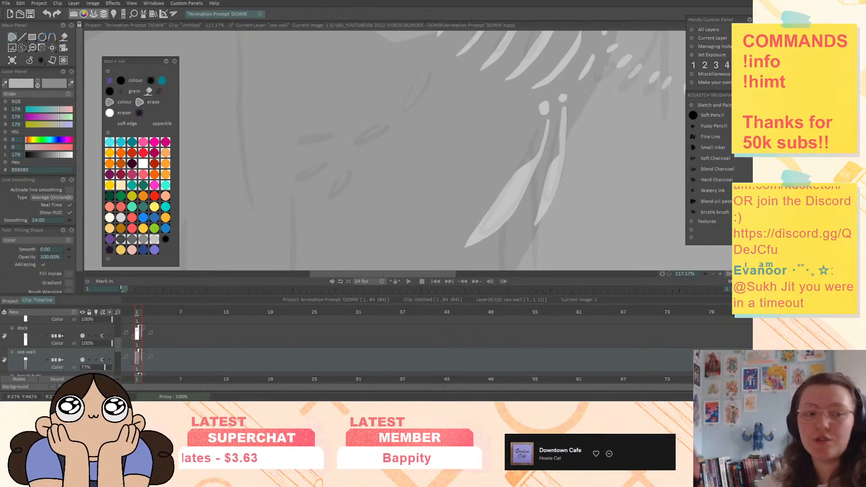
key(ctrl+s)
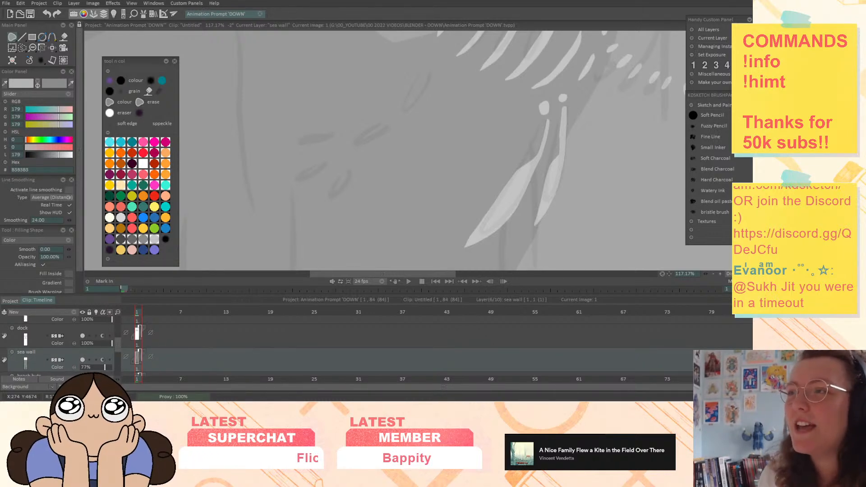
Paint a round light grey joint at the upper end of the sketched hind limb, beneath the rear ribs
mouse_move(533, 173)
mouse_down()
mouse_move(534, 164)
mouse_move(554, 163)
mouse_move(570, 180)
mouse_move(577, 246)
mouse_up()
drag(585, 202, 594, 236)
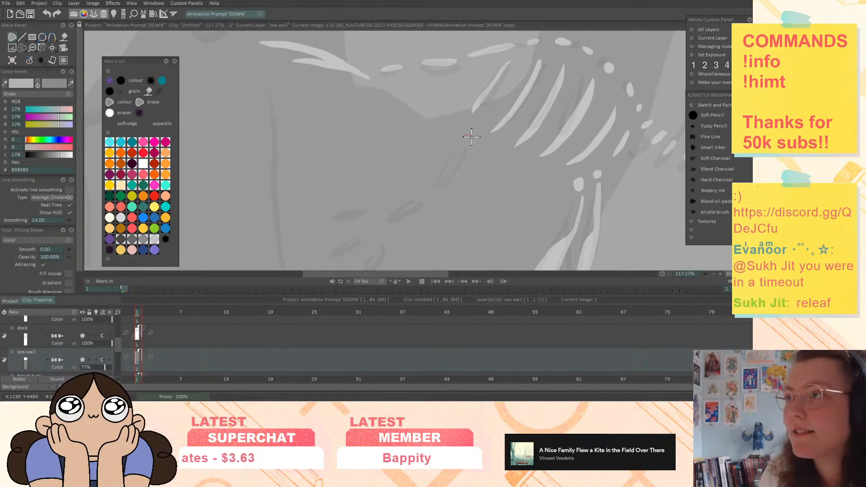
drag(454, 169, 463, 135)
key(ctrl+z)
drag(537, 185, 557, 157)
mouse_move(499, 113)
mouse_down()
mouse_move(510, 118)
mouse_move(502, 112)
mouse_up()
mouse_move(520, 167)
mouse_down()
mouse_move(486, 137)
mouse_move(477, 157)
mouse_move(507, 117)
mouse_move(482, 149)
mouse_move(501, 116)
mouse_up()
key(ctrl+z)
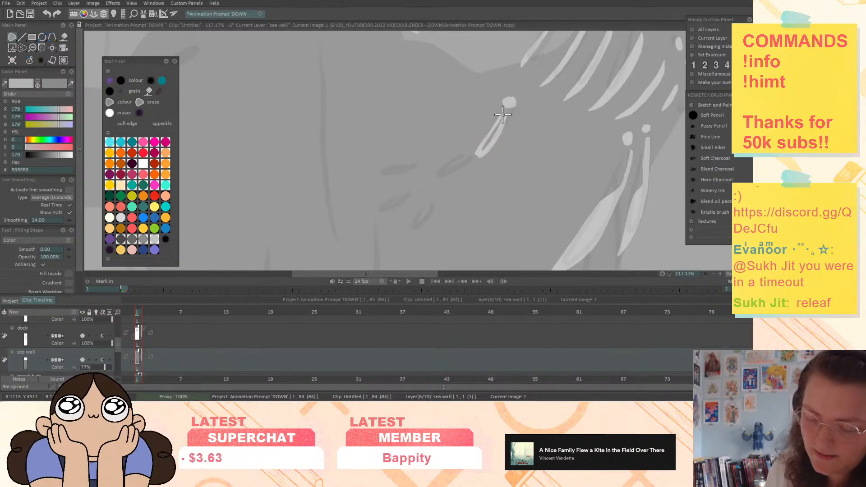
drag(602, 173, 621, 142)
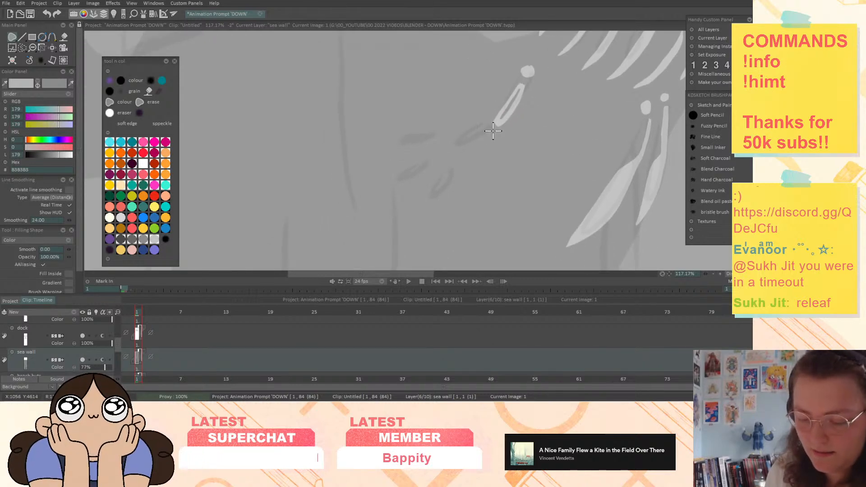
mouse_move(478, 131)
mouse_down()
mouse_move(429, 198)
mouse_move(447, 174)
mouse_move(447, 156)
mouse_up()
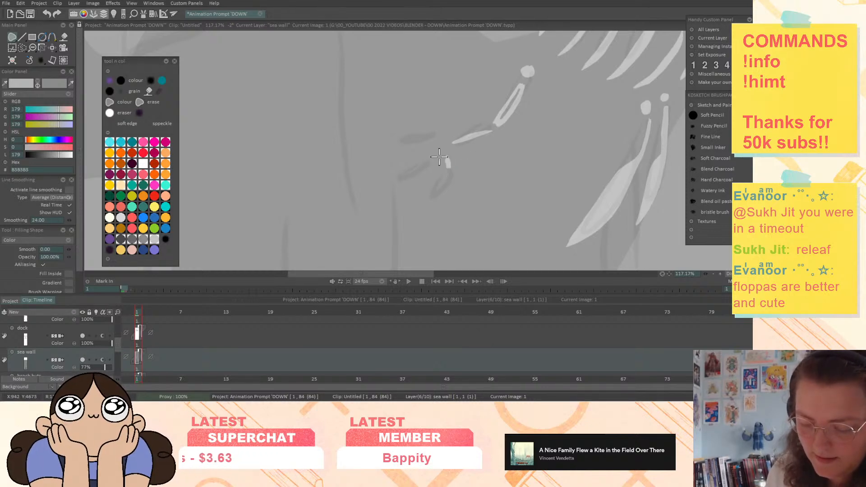
mouse_move(439, 157)
mouse_down()
mouse_move(429, 164)
mouse_move(440, 156)
mouse_move(430, 139)
mouse_up()
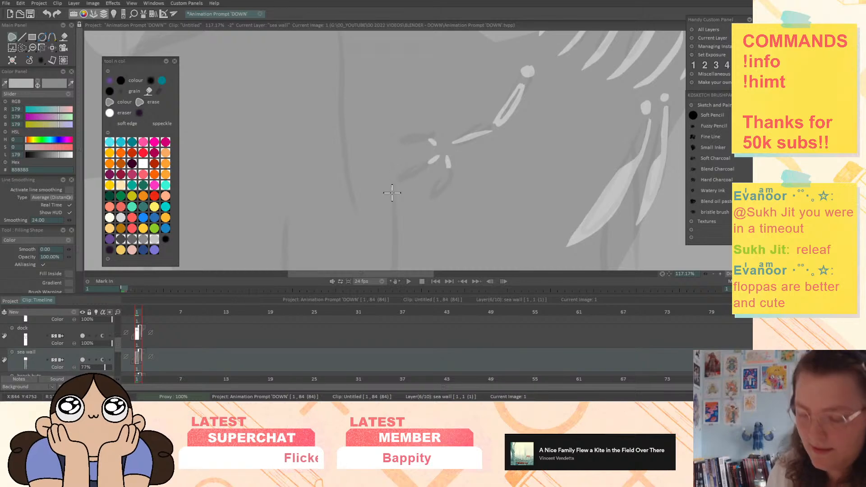
mouse_move(418, 169)
mouse_down()
mouse_move(397, 181)
mouse_move(422, 168)
mouse_move(439, 182)
mouse_move(427, 197)
mouse_move(447, 176)
mouse_up()
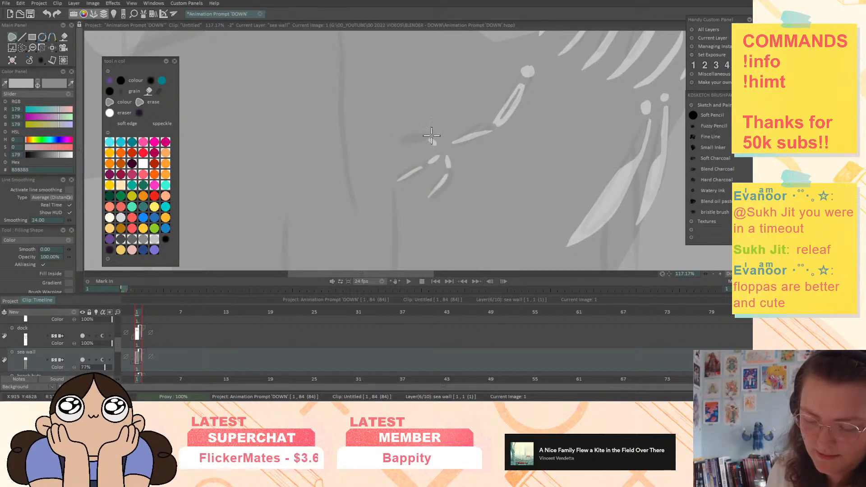
drag(421, 140, 426, 138)
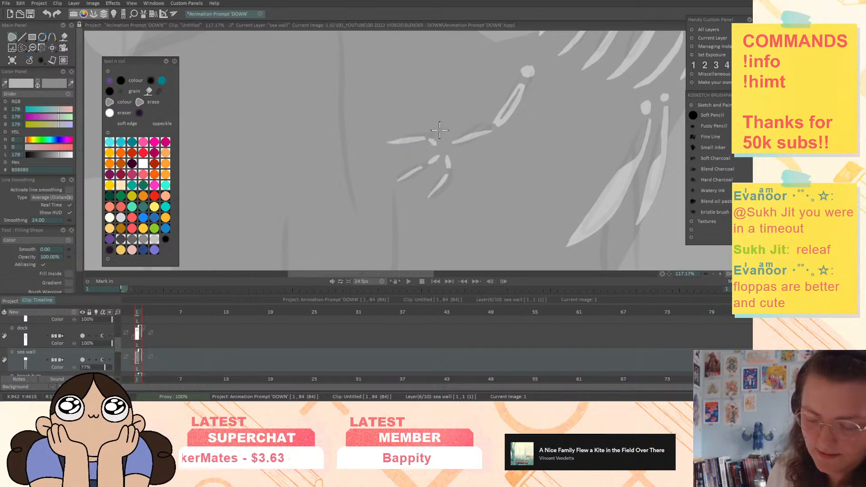
mouse_move(706, 273)
mouse_down()
mouse_move(654, 278)
mouse_move(689, 278)
mouse_up()
drag(567, 188, 497, 192)
key(ctrl+z)
key(ctrl+z)
key(ctrl+z)
key(ctrl+z)
key(ctrl+z)
key(ctrl+z)
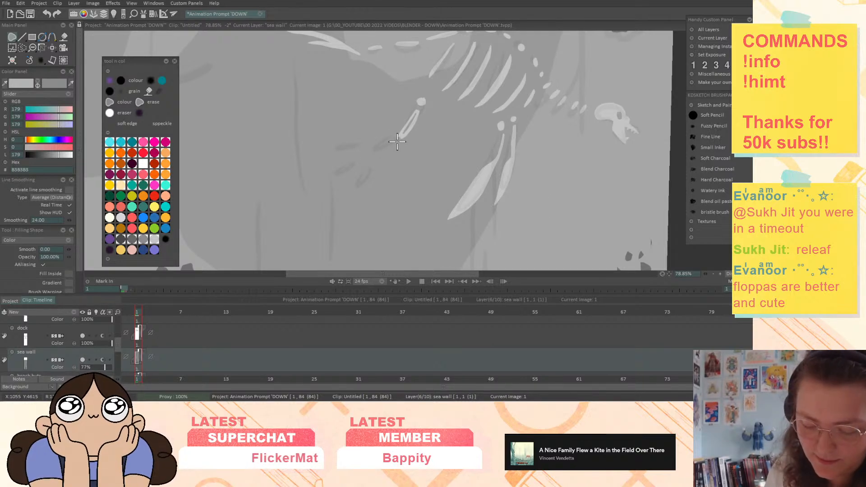
mouse_move(398, 141)
mouse_down()
mouse_move(358, 159)
mouse_move(294, 147)
mouse_move(402, 138)
mouse_up()
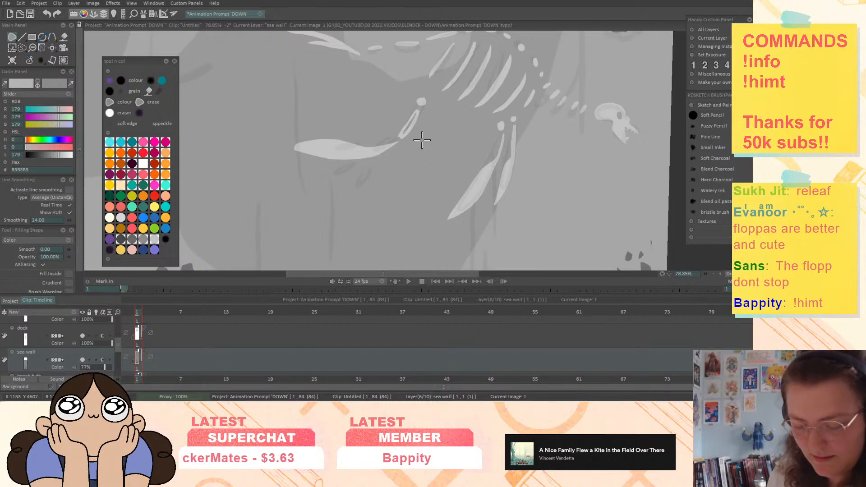
key(ctrl+z)
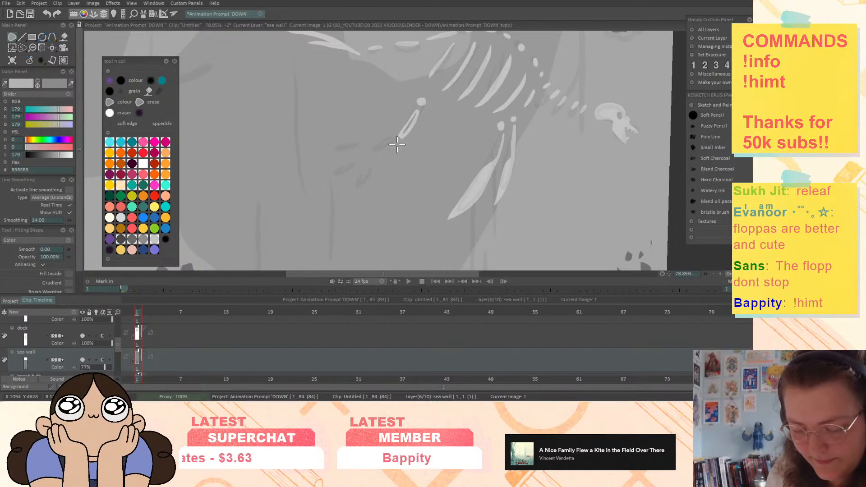
key(ctrl+z)
Paint a bent hind limb bone ending in a broad flipper below its round joint, and add a lower prong to the tail
mouse_move(414, 119)
mouse_down()
mouse_move(392, 138)
mouse_move(331, 132)
mouse_up()
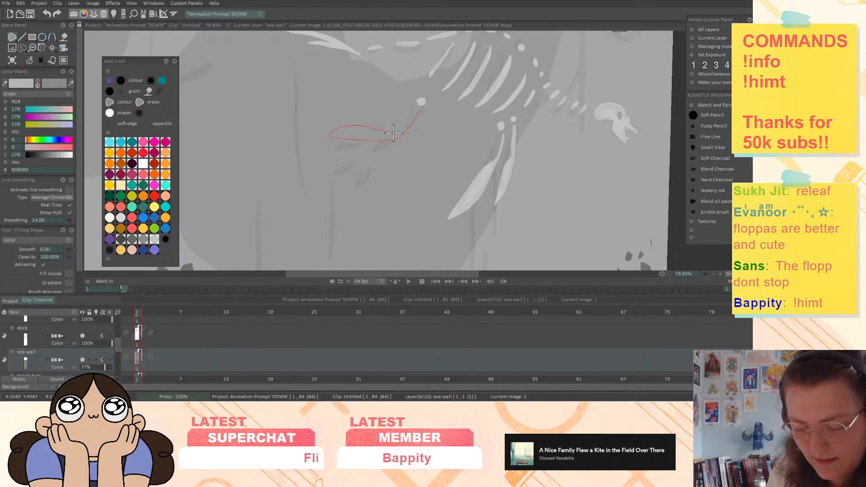
drag(393, 132, 419, 113)
drag(682, 187, 668, 269)
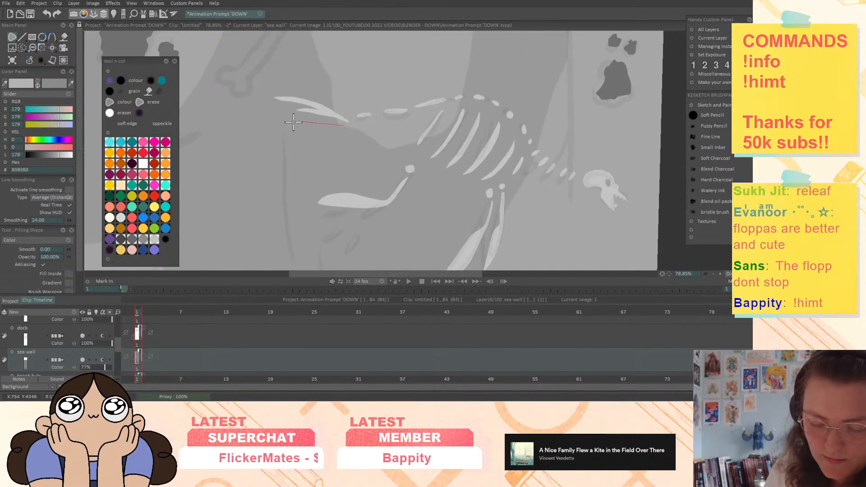
mouse_move(305, 124)
mouse_down()
mouse_move(316, 130)
mouse_move(283, 129)
mouse_move(347, 127)
mouse_up()
Extend the skull's upper and lower jaws into a long, pointed snout and shape small teeth along both inner edges
drag(634, 230, 390, 188)
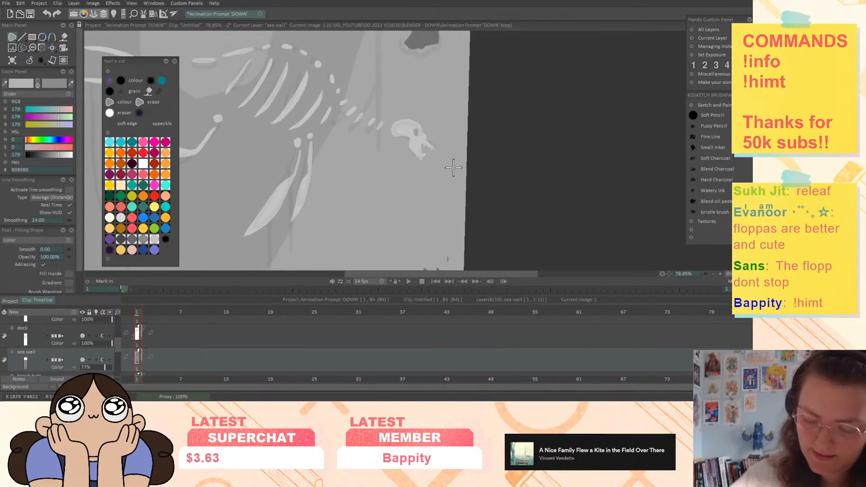
drag(706, 274, 726, 274)
drag(557, 202, 479, 194)
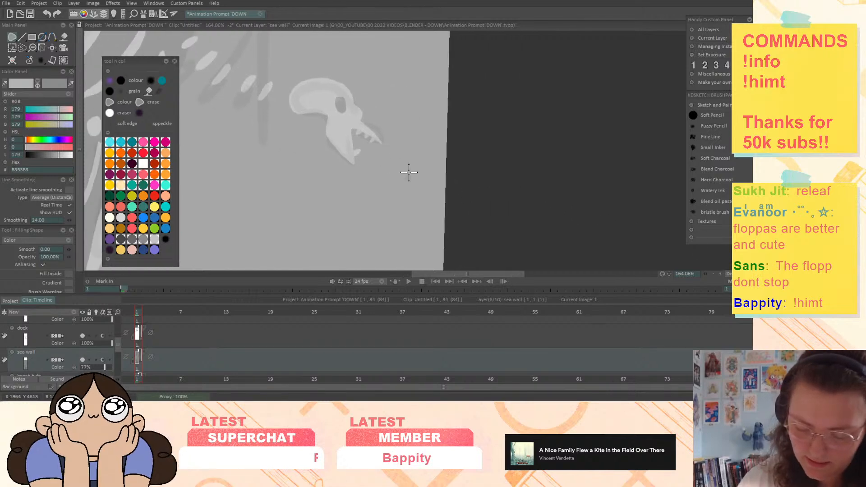
mouse_move(351, 126)
mouse_down()
mouse_move(432, 193)
mouse_move(427, 187)
mouse_move(359, 121)
mouse_move(348, 132)
mouse_move(414, 206)
mouse_up()
mouse_move(374, 187)
mouse_down()
mouse_move(344, 154)
mouse_move(343, 122)
mouse_up()
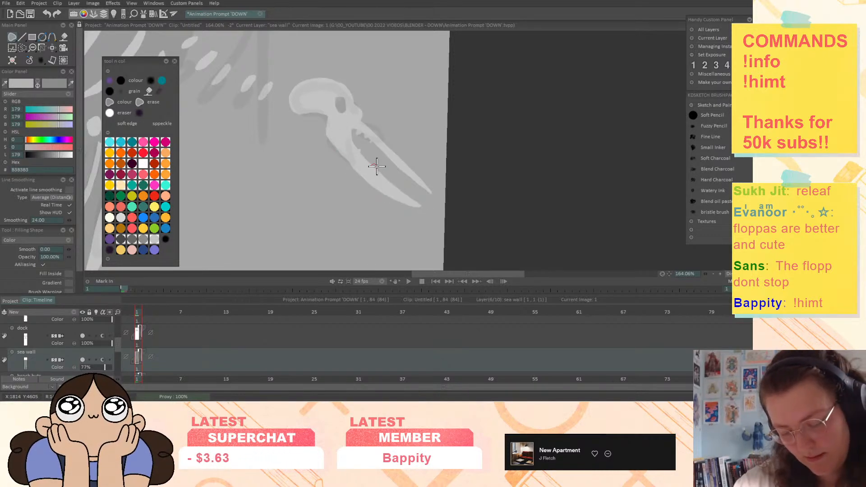
drag(377, 166, 417, 199)
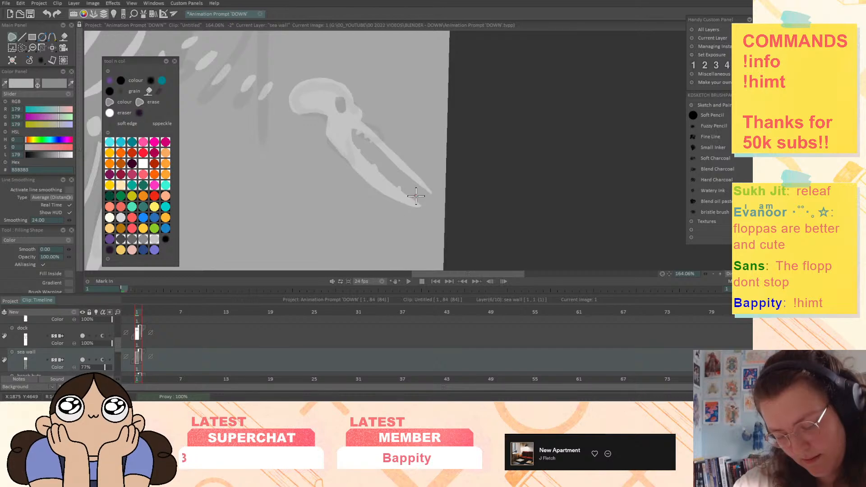
drag(376, 143, 377, 151)
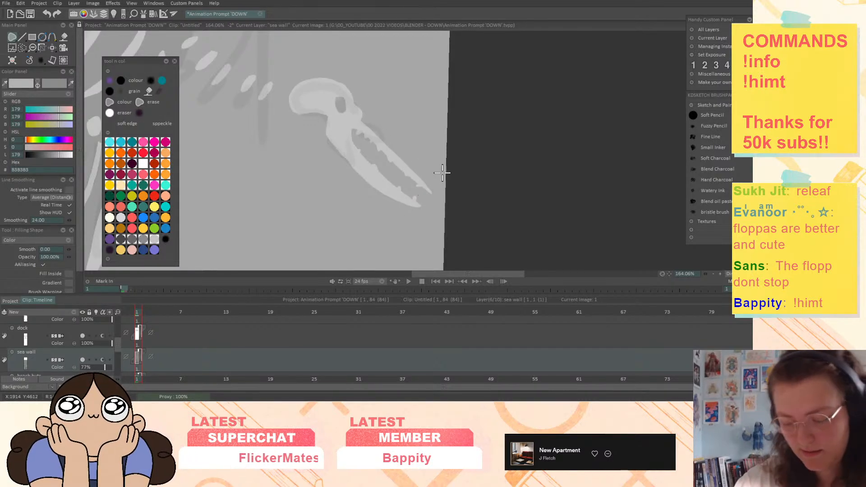
Paint a large triangular plate above the neck vertebrae and smaller spikes above the skull
scroll(433, 189, down, 4)
drag(532, 215, 571, 220)
mouse_move(419, 173)
mouse_down()
mouse_move(411, 147)
mouse_move(391, 161)
mouse_move(401, 175)
mouse_move(426, 172)
mouse_up()
drag(543, 207, 644, 184)
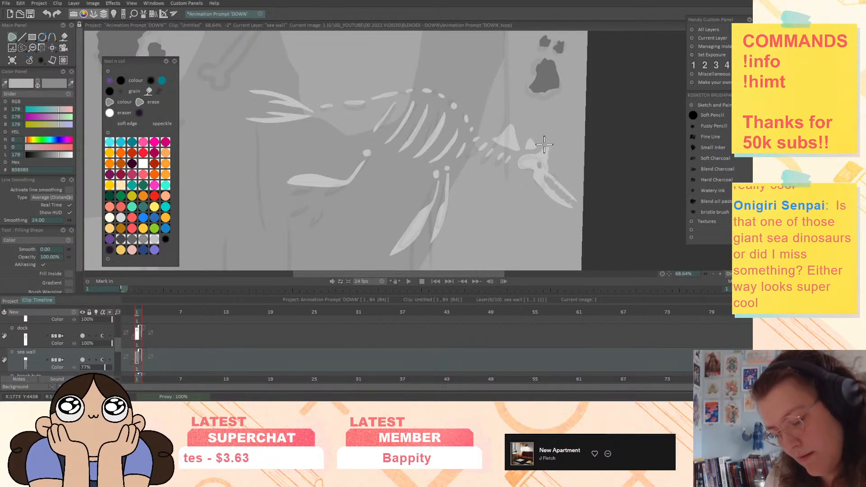
scroll(603, 202, up, 5)
drag(576, 187, 413, 171)
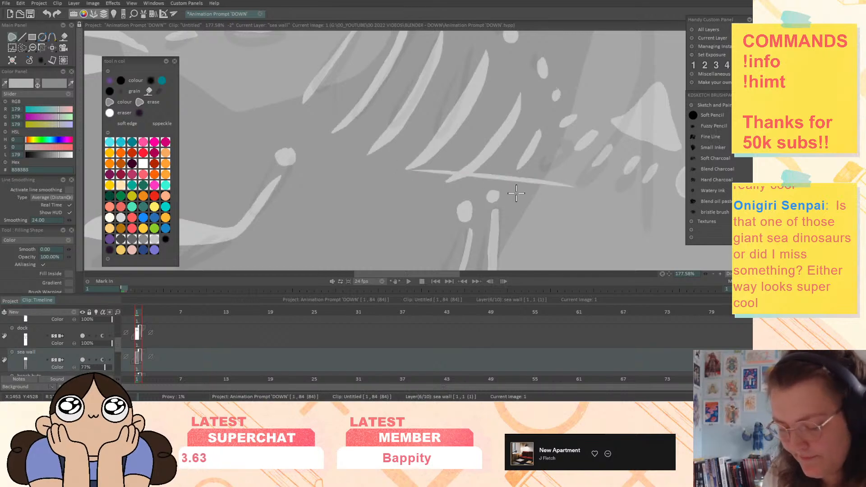
drag(622, 220, 312, 153)
key(ctrl+z)
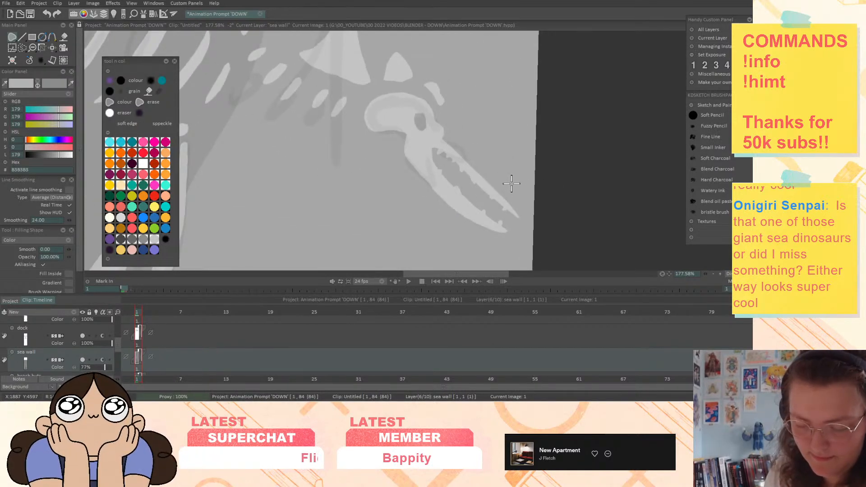
mouse_move(434, 119)
mouse_down()
mouse_move(433, 63)
mouse_move(409, 89)
mouse_move(433, 120)
mouse_up()
mouse_move(411, 91)
mouse_down()
mouse_move(408, 68)
mouse_move(387, 58)
mouse_move(377, 88)
mouse_move(417, 101)
mouse_up()
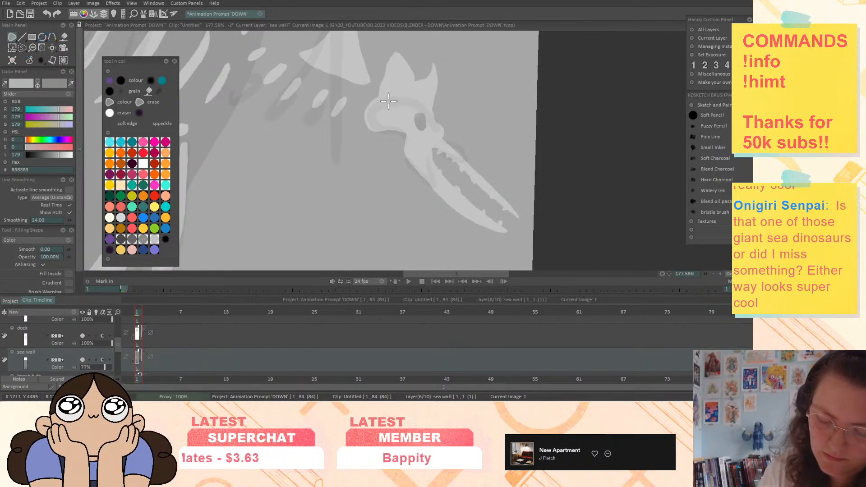
drag(502, 113, 523, 176)
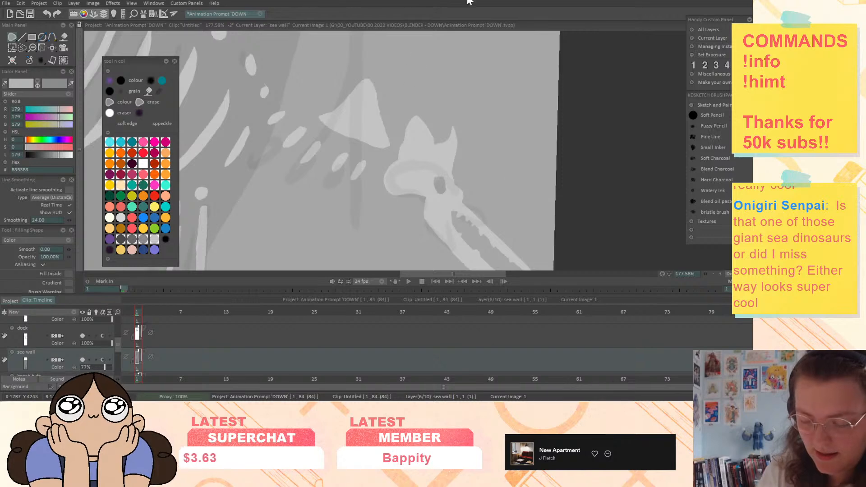
key(ctrl+z)
key(ctrl+z)
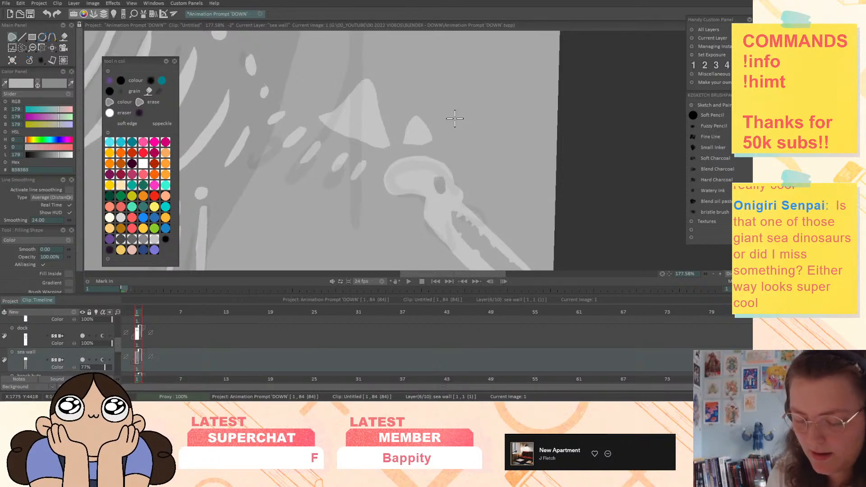
Paint a small separate spike above the front of the skull, beside the existing head spike
mouse_move(441, 145)
mouse_down()
mouse_move(460, 158)
mouse_move(454, 124)
mouse_move(442, 135)
mouse_move(443, 151)
mouse_up()
scroll(467, 145, down, 5)
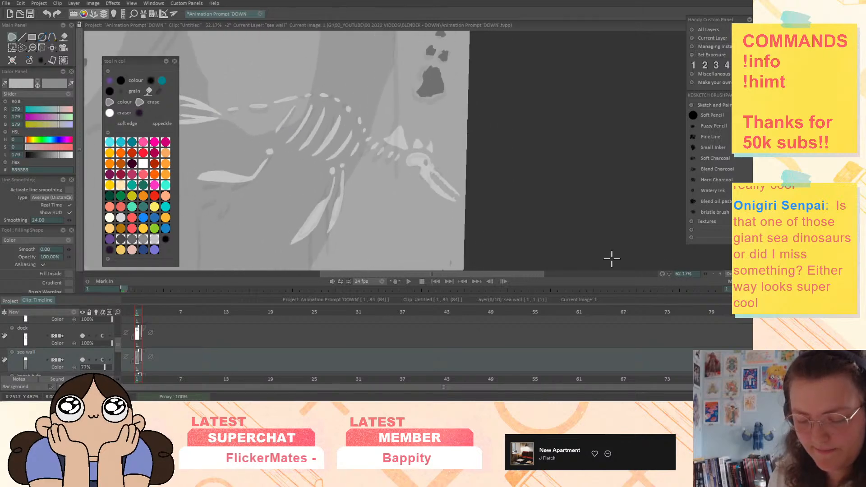
drag(621, 197, 655, 221)
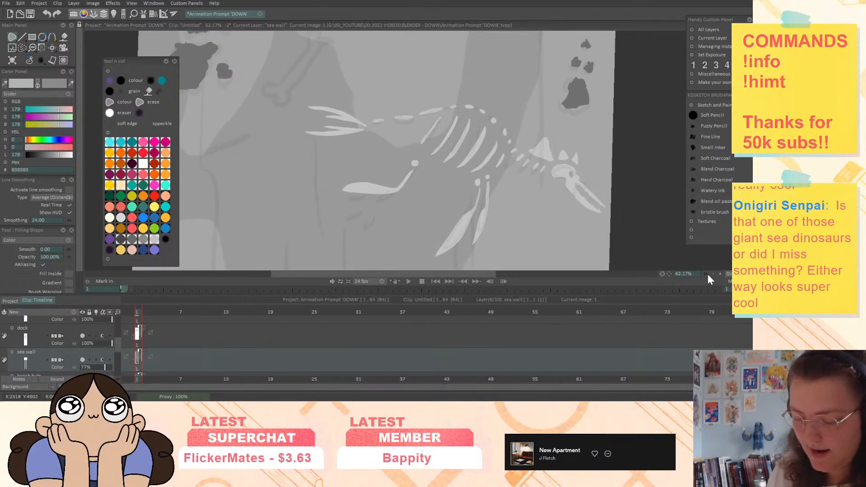
Paint the sketched diagonal bone with knobbed ends in light grey, above the creature's tail
mouse_move(708, 274)
mouse_down()
mouse_move(655, 283)
mouse_move(706, 276)
mouse_up()
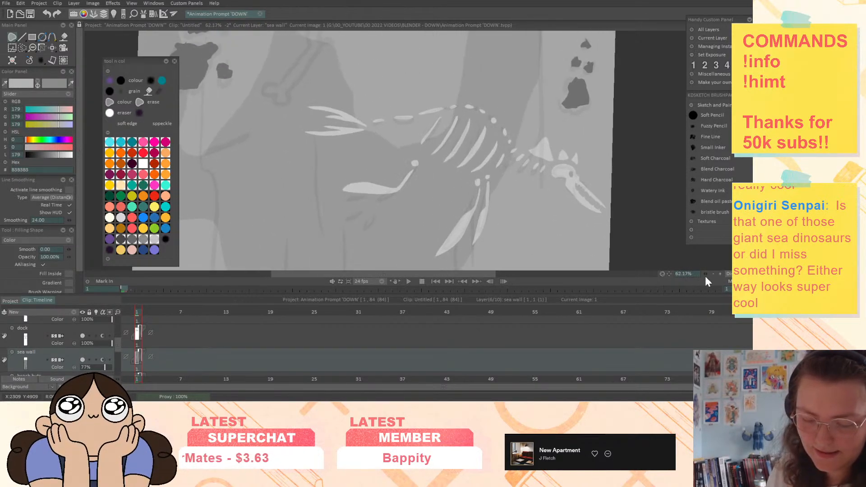
mouse_move(561, 112)
mouse_down()
mouse_move(542, 181)
mouse_move(539, 257)
mouse_up()
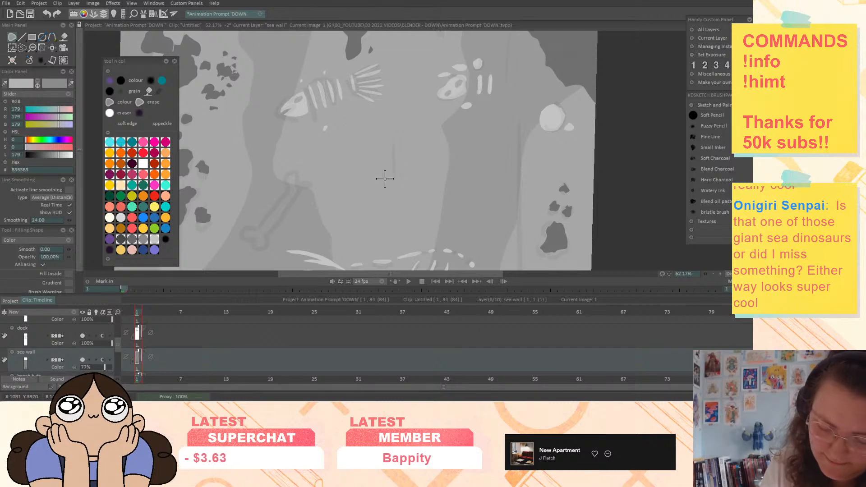
mouse_move(287, 184)
mouse_down()
mouse_move(293, 176)
mouse_move(312, 185)
mouse_move(276, 222)
mouse_move(267, 247)
mouse_move(256, 242)
mouse_move(265, 217)
mouse_move(293, 179)
mouse_up()
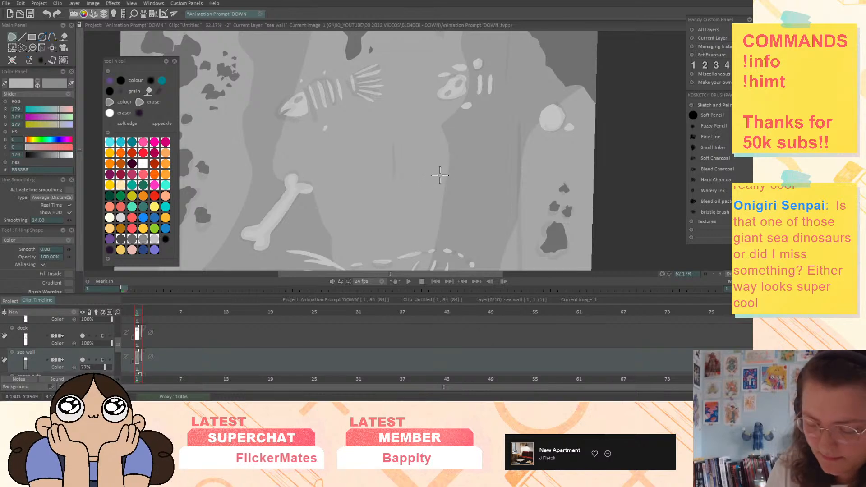
Paint a large pointed skull in light grey below the fish skeletons, with two darker grey oval eye sockets
mouse_move(456, 167)
mouse_down()
mouse_move(409, 193)
mouse_move(436, 210)
mouse_up()
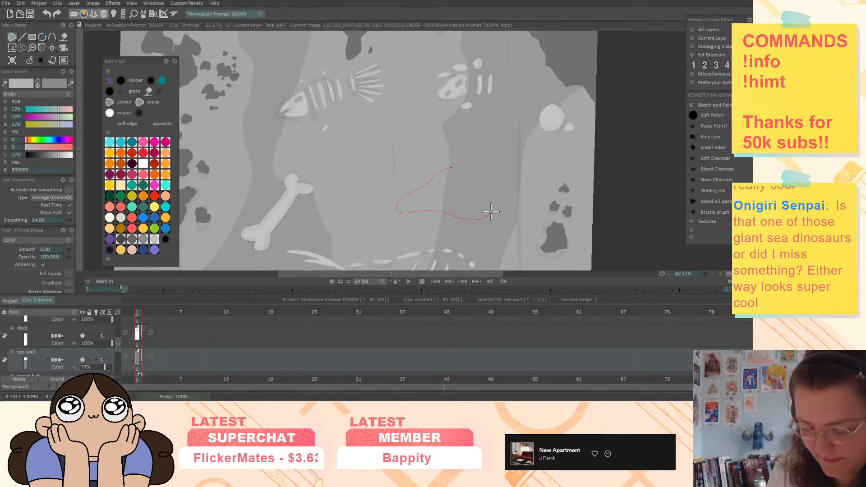
mouse_move(491, 211)
mouse_down()
mouse_move(495, 175)
mouse_move(456, 167)
mouse_up()
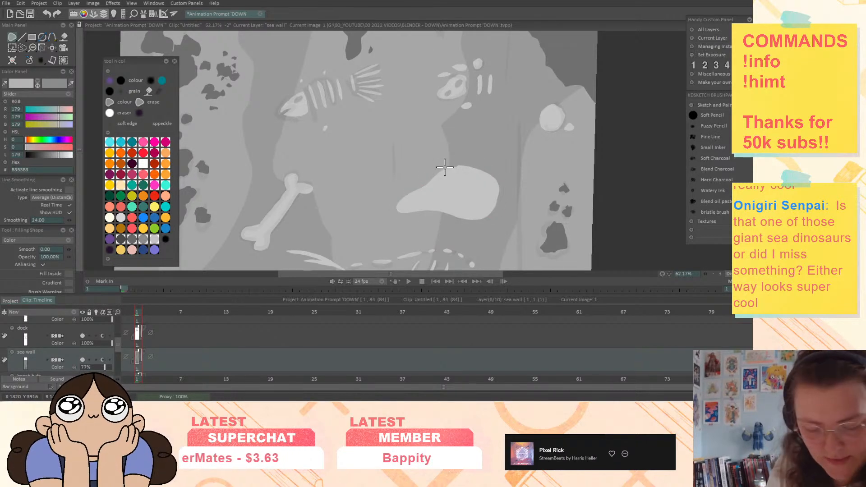
click(20, 85)
click(476, 184)
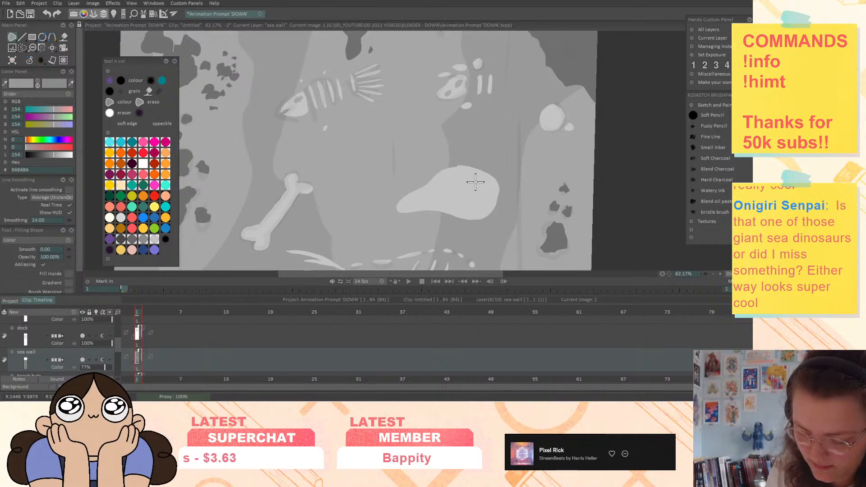
mouse_move(476, 183)
mouse_down()
mouse_move(460, 185)
mouse_move(484, 182)
mouse_move(474, 182)
mouse_up()
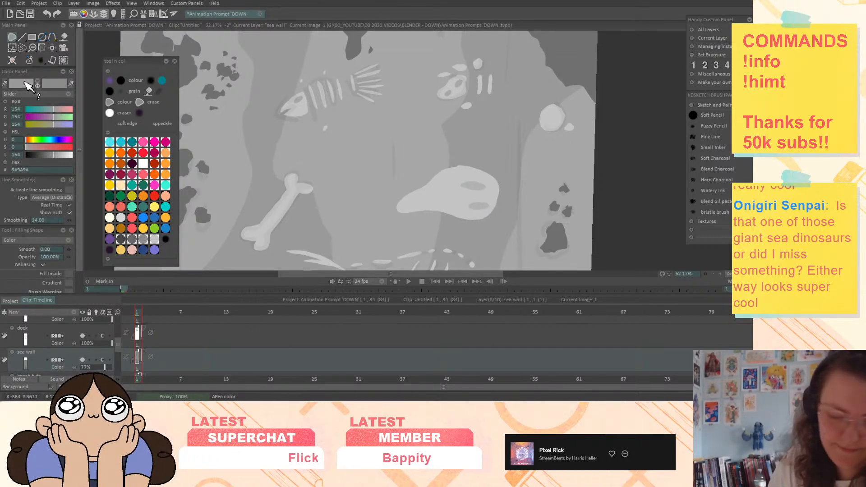
Try to paint a lighter grey (196) highlight across the upper edge of the large skull
click(27, 86)
click(445, 199)
mouse_move(426, 175)
mouse_down()
mouse_move(400, 181)
mouse_move(450, 180)
mouse_up()
key(ctrl+z)
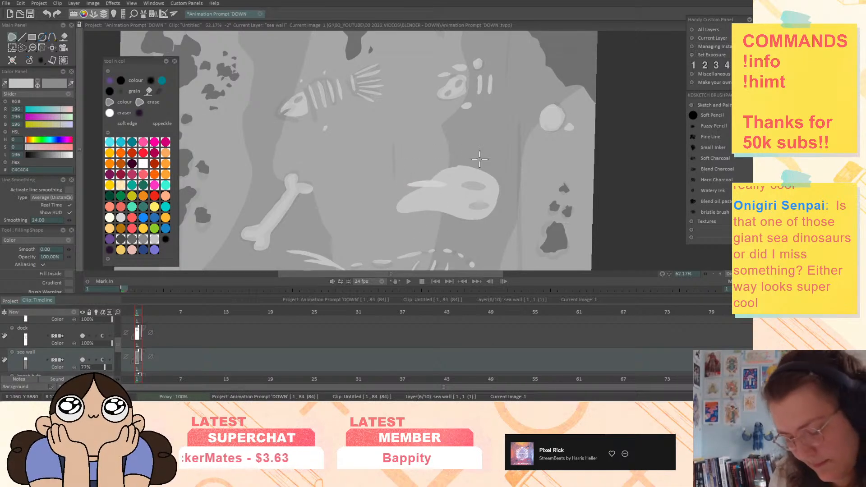
key(ctrl+z)
Raise the sea wall layer to full opacity and repaint the large skull's eye sockets in the darker wall grey (125)
drag(105, 367, 117, 373)
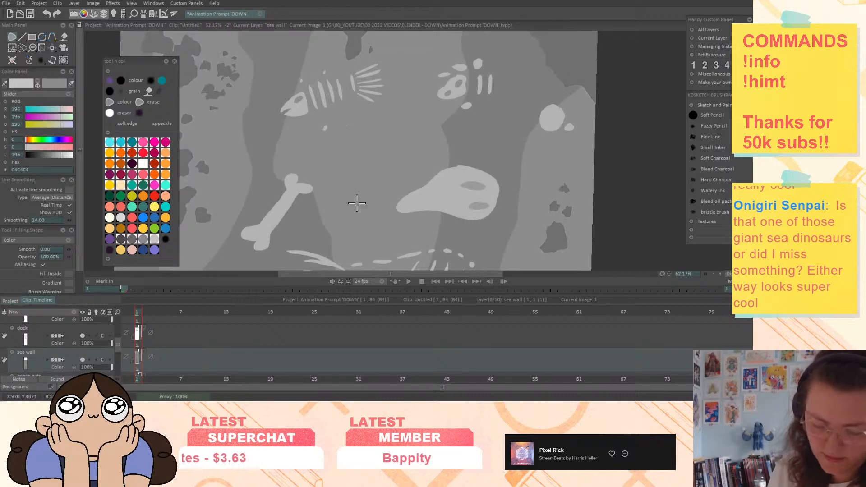
click(24, 84)
click(424, 192)
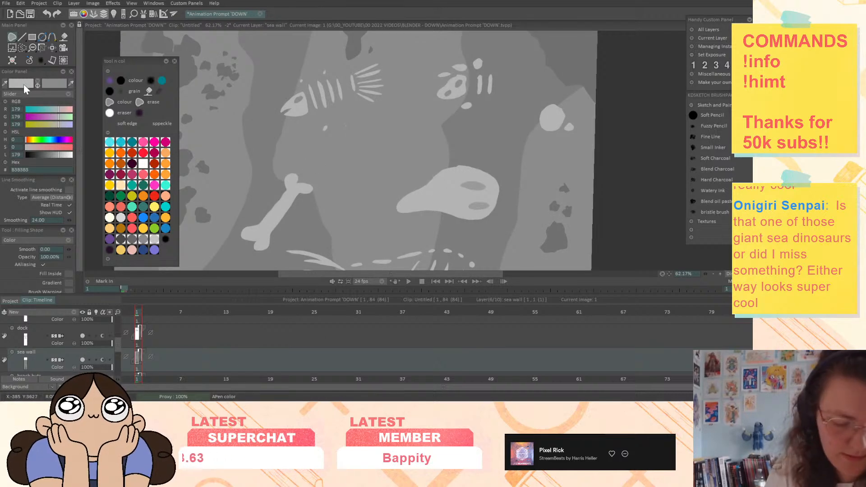
click(24, 85)
click(487, 134)
mouse_move(485, 185)
mouse_down()
mouse_move(461, 187)
mouse_move(487, 187)
mouse_move(469, 206)
mouse_move(489, 204)
mouse_up()
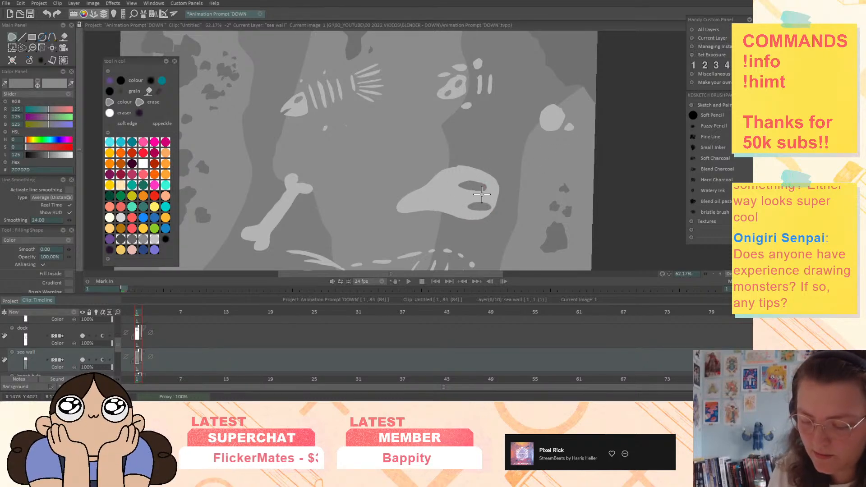
Paint elongated dark grey patches beside the large skull and a small oval patch above the knobbed bone
drag(619, 209, 612, 258)
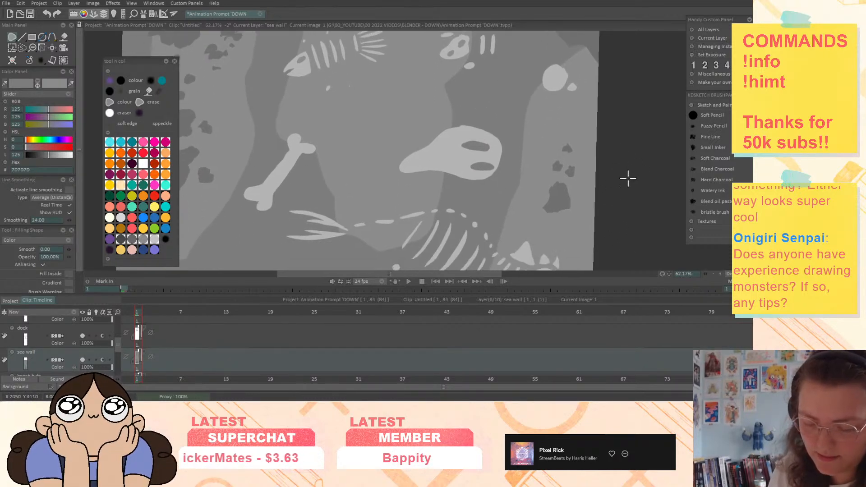
drag(627, 177, 633, 152)
drag(557, 193, 648, 118)
drag(592, 178, 560, 281)
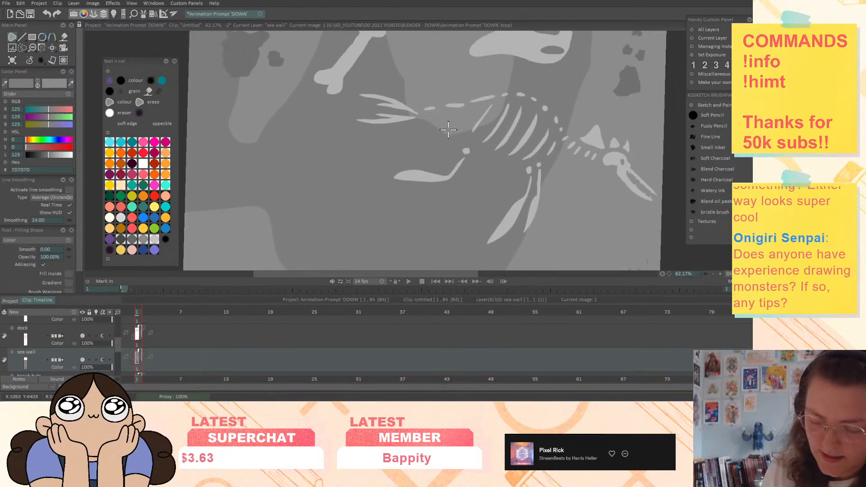
drag(580, 159, 580, 188)
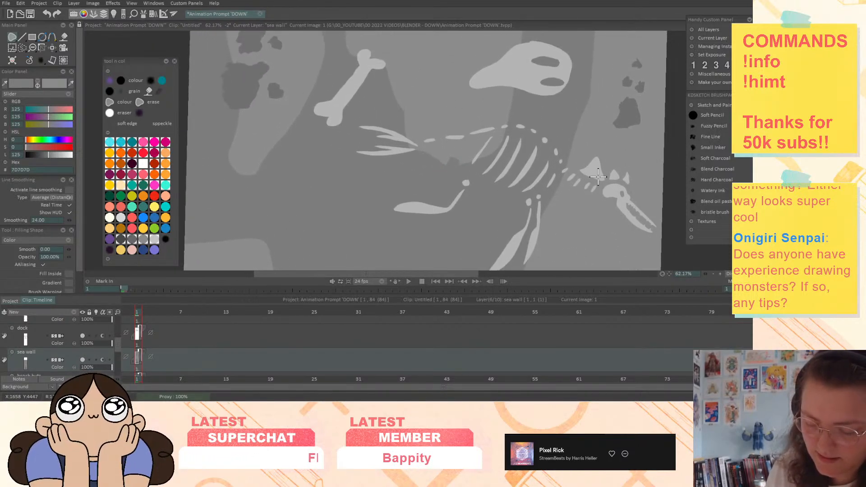
key(ctrl+z)
drag(501, 95, 494, 162)
mouse_move(459, 78)
mouse_down()
mouse_move(441, 90)
mouse_move(429, 129)
mouse_move(484, 81)
mouse_move(428, 130)
mouse_up()
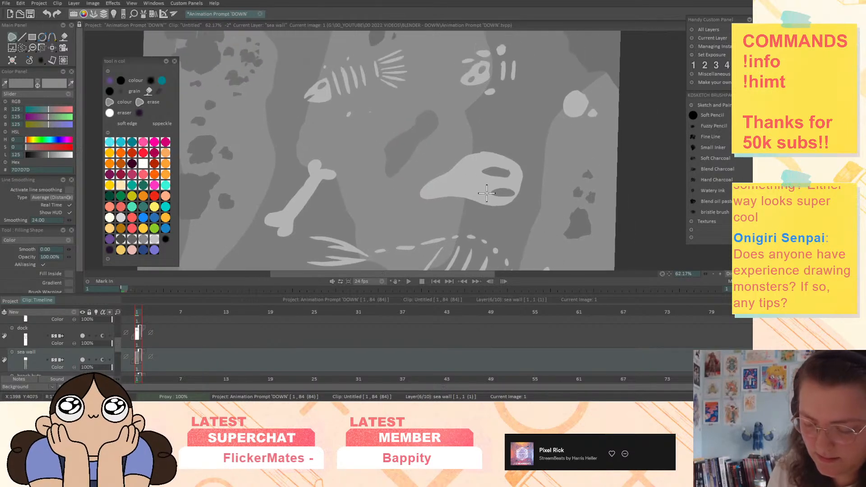
mouse_move(320, 130)
mouse_down()
mouse_move(339, 141)
mouse_move(322, 130)
mouse_up()
mouse_move(621, 127)
mouse_down()
mouse_move(607, 161)
mouse_move(627, 167)
mouse_up()
Paint a long forked dark patch below the creature's head, plus T-shaped and small square patches on the opposite rock formations
drag(658, 220, 702, 105)
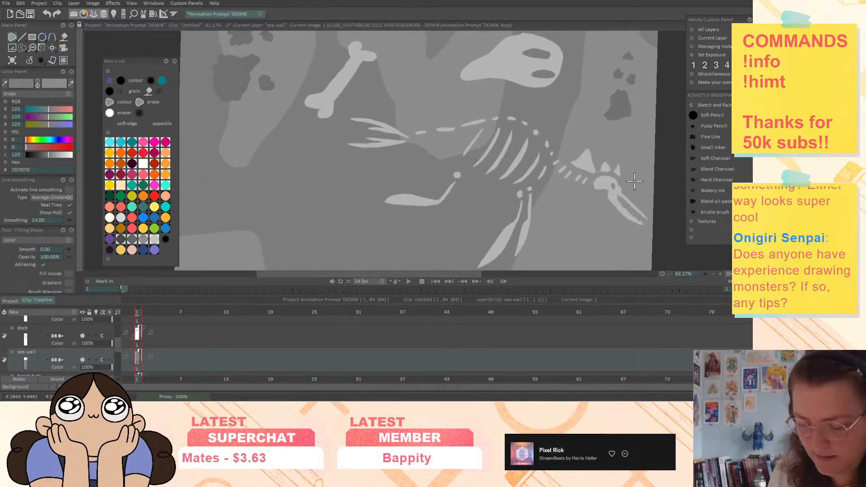
drag(659, 226, 625, 142)
mouse_move(553, 151)
mouse_down()
mouse_move(486, 208)
mouse_move(519, 194)
mouse_move(503, 226)
mouse_move(543, 173)
mouse_move(580, 151)
mouse_up()
mouse_move(537, 220)
mouse_down()
mouse_move(613, 217)
mouse_move(696, 151)
mouse_up()
mouse_move(327, 115)
mouse_down()
mouse_move(363, 132)
mouse_move(337, 158)
mouse_move(326, 152)
mouse_move(330, 136)
mouse_move(326, 115)
mouse_up()
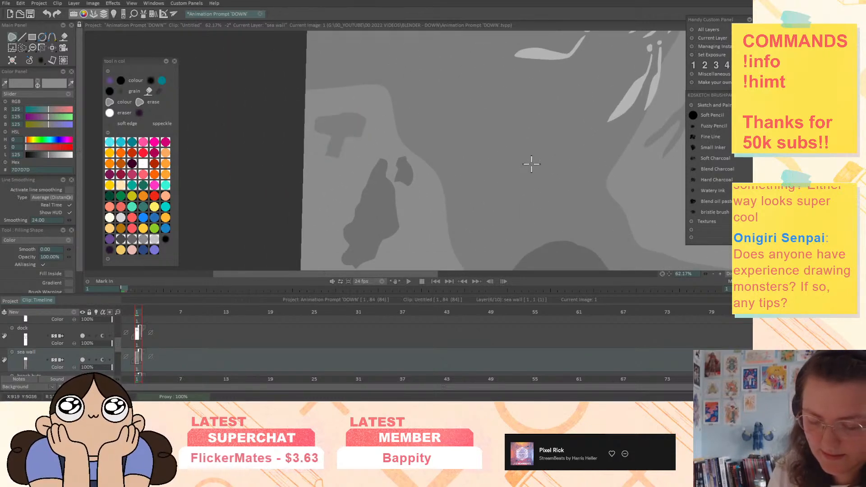
mouse_move(531, 164)
mouse_down()
mouse_move(514, 196)
mouse_move(513, 250)
mouse_up()
mouse_move(361, 132)
mouse_down()
mouse_move(376, 145)
mouse_move(361, 135)
mouse_up()
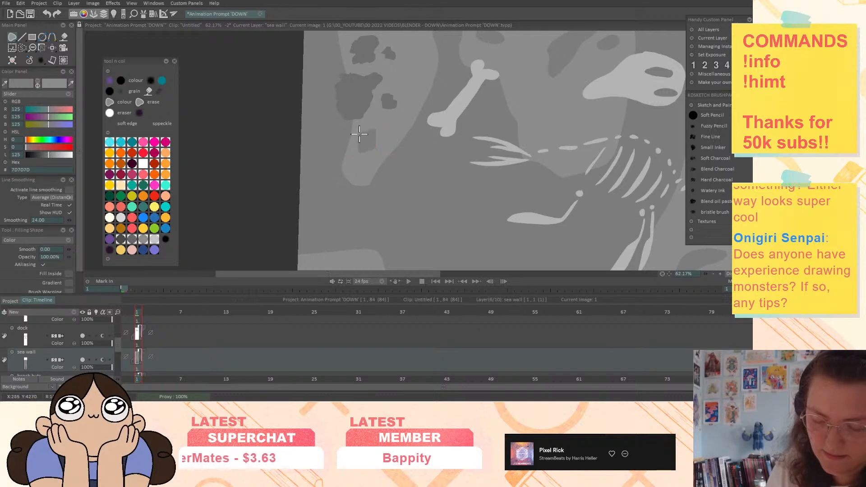
Sample the lighter wall grey (140) and paint a large blocky patch and a smaller one below the creature's tail
drag(597, 225, 584, 264)
click(410, 112)
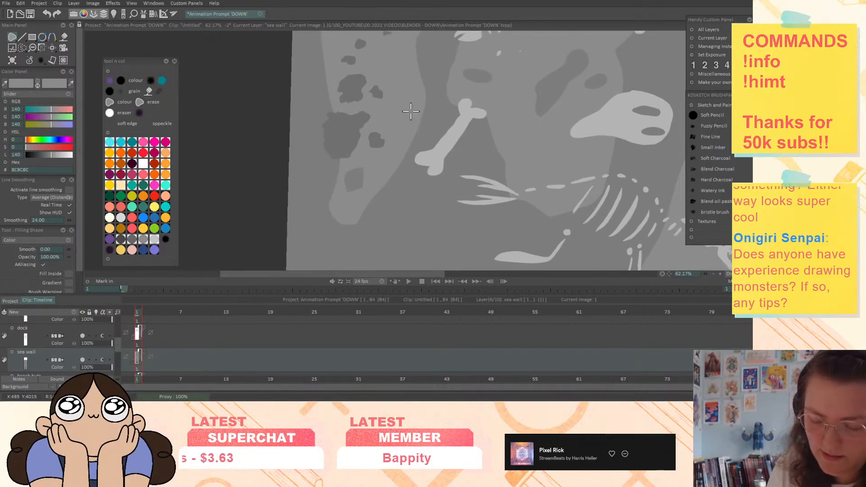
drag(520, 244, 461, 163)
mouse_move(340, 132)
mouse_down()
mouse_move(397, 163)
mouse_move(401, 205)
mouse_move(333, 196)
mouse_move(321, 168)
mouse_move(339, 131)
mouse_up()
mouse_move(427, 246)
mouse_down()
mouse_move(411, 191)
mouse_move(436, 205)
mouse_move(425, 187)
mouse_up()
drag(552, 245, 537, 325)
Paint a tiny skull in light grey (179) above the cave mound and add its dark grey (125) facial openings
click(21, 82)
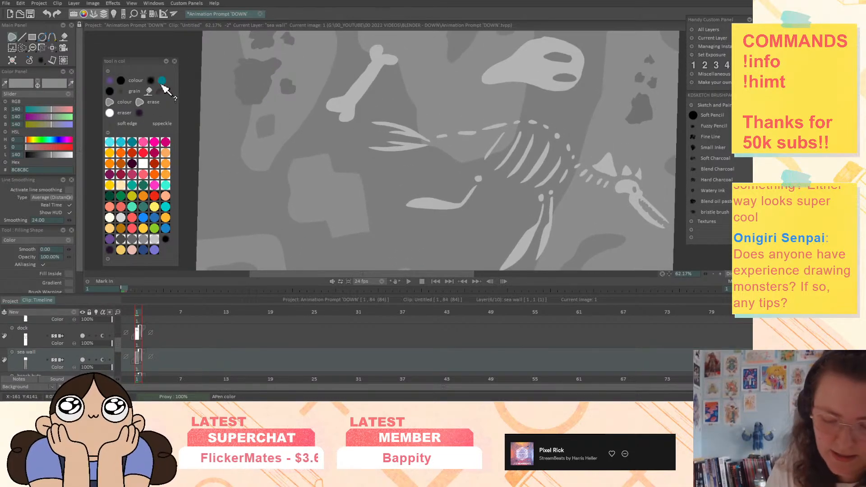
click(366, 89)
mouse_move(567, 201)
mouse_down()
mouse_move(590, 40)
mouse_move(583, 143)
mouse_up()
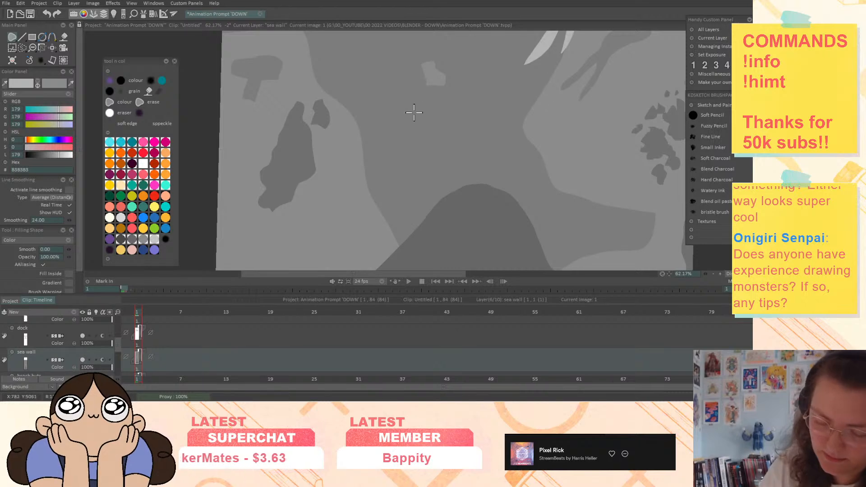
mouse_move(416, 131)
mouse_down()
mouse_move(429, 128)
mouse_move(430, 137)
mouse_move(403, 149)
mouse_move(429, 135)
mouse_move(424, 143)
mouse_up()
click(22, 86)
click(465, 154)
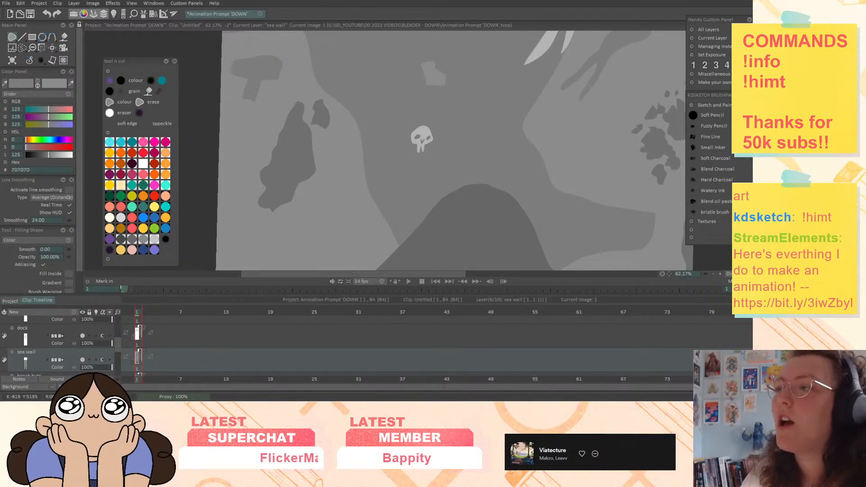
mouse_move(670, 274)
mouse_down()
mouse_move(643, 181)
mouse_move(662, 226)
mouse_move(659, 287)
mouse_up()
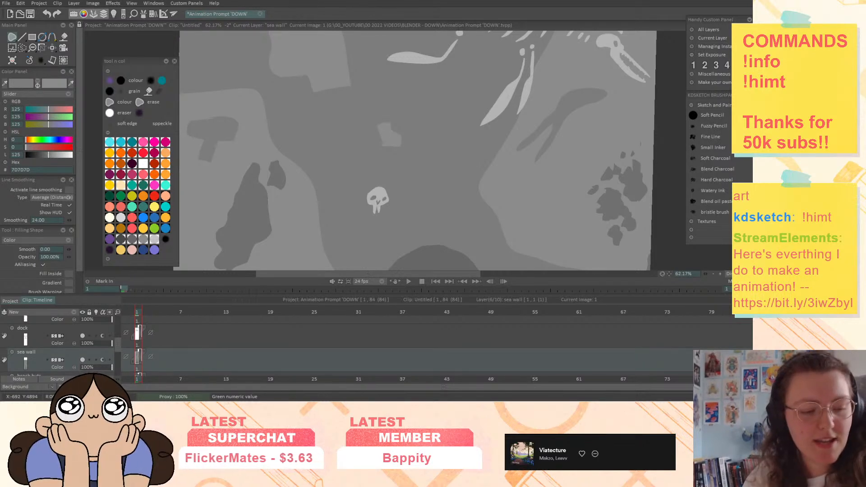
drag(669, 274, 649, 316)
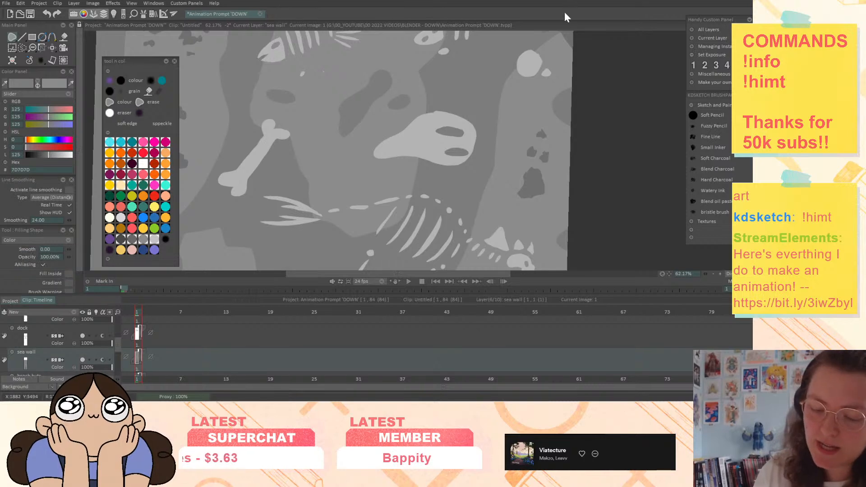
drag(582, 165, 594, 87)
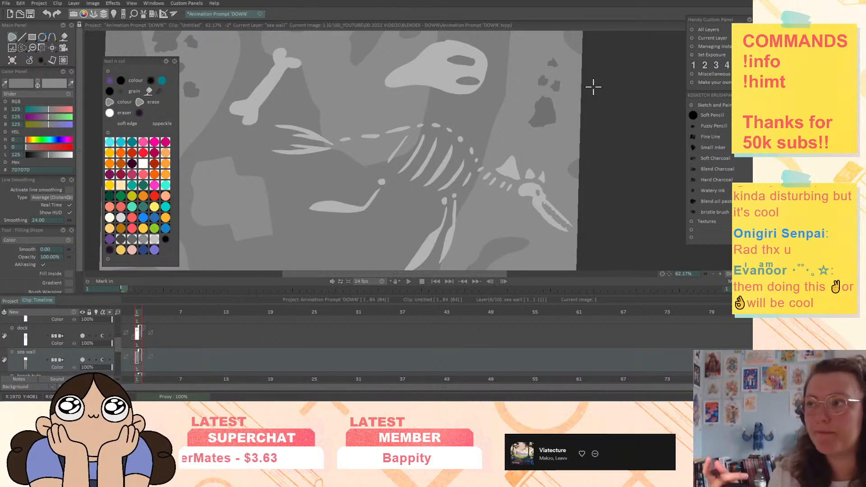
drag(548, 200, 545, 261)
drag(576, 149, 580, 252)
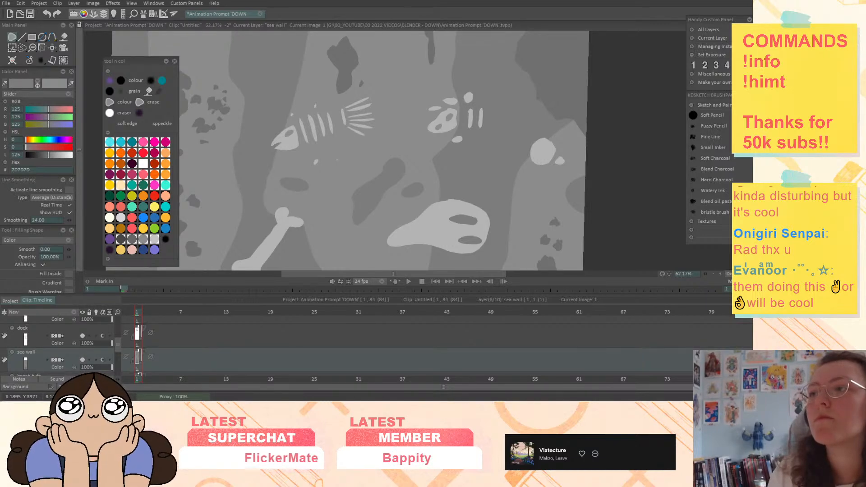
Sample the light bone grey (179) and paint a second paddle-shaped bone on the creature's rear flipper
drag(543, 188, 527, 101)
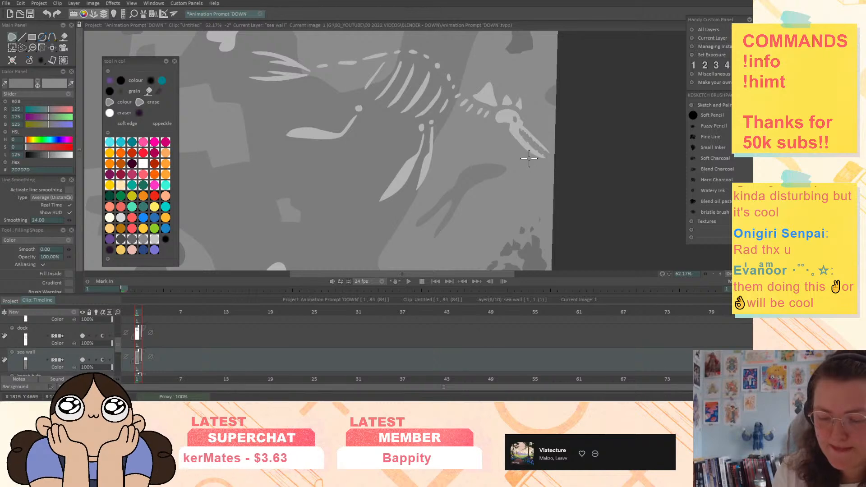
mouse_move(530, 177)
mouse_down()
mouse_move(518, 182)
mouse_move(523, 188)
mouse_up()
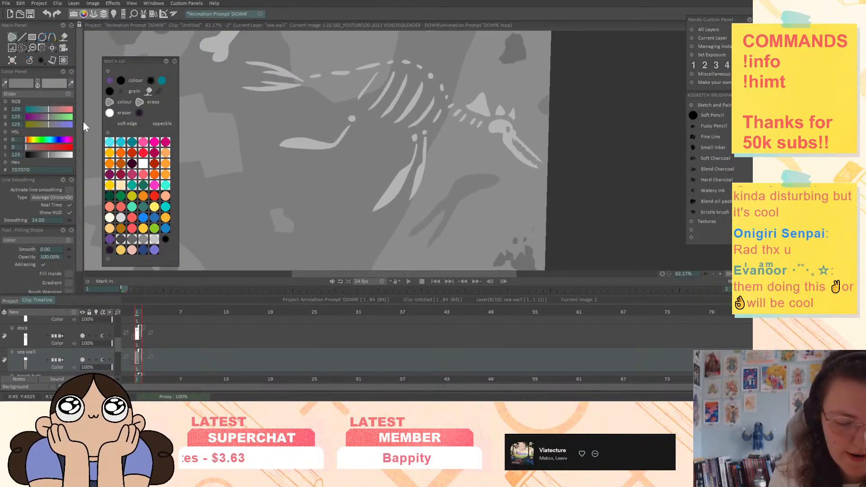
click(23, 85)
click(403, 182)
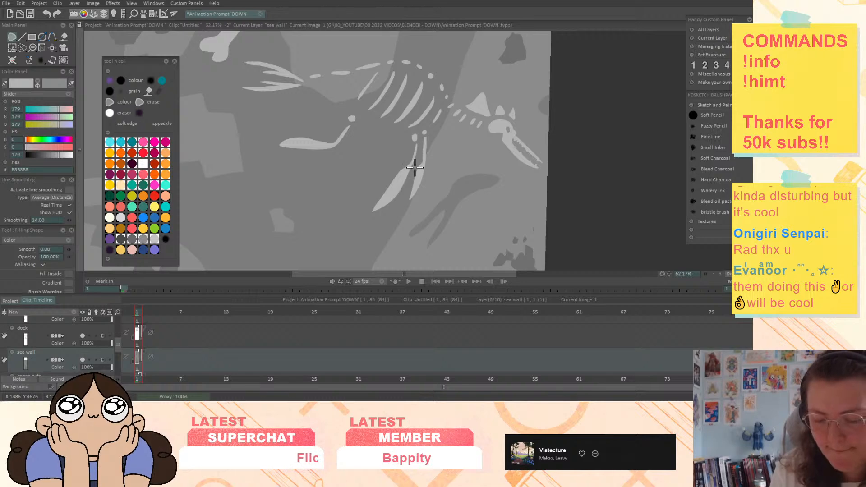
drag(391, 162, 427, 224)
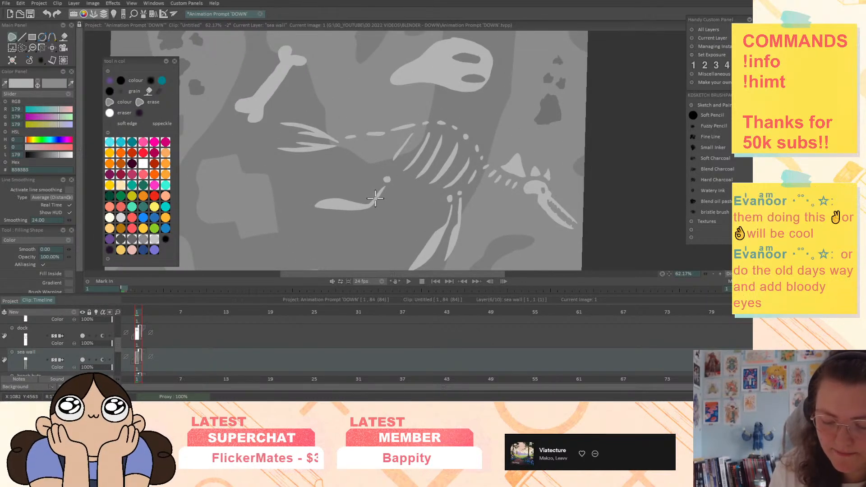
mouse_move(339, 183)
mouse_down()
mouse_move(315, 185)
mouse_move(364, 201)
mouse_move(385, 187)
mouse_up()
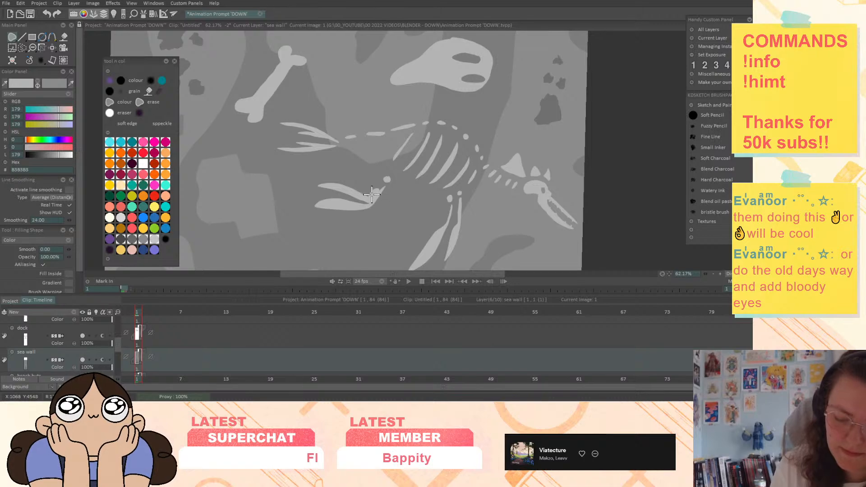
drag(366, 192, 386, 185)
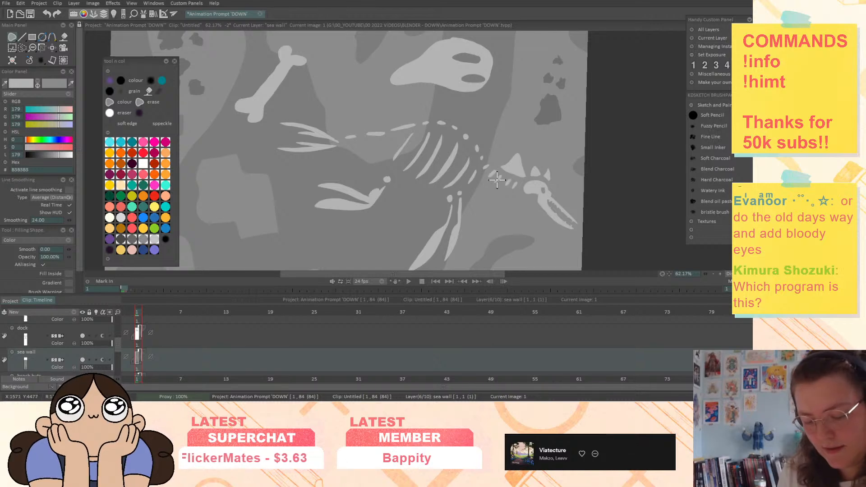
Paint another rear flipper in light grey just above the existing one, undoing misplaced strokes
mouse_move(576, 217)
mouse_down()
mouse_move(578, 150)
mouse_move(585, 183)
mouse_move(594, 186)
mouse_up()
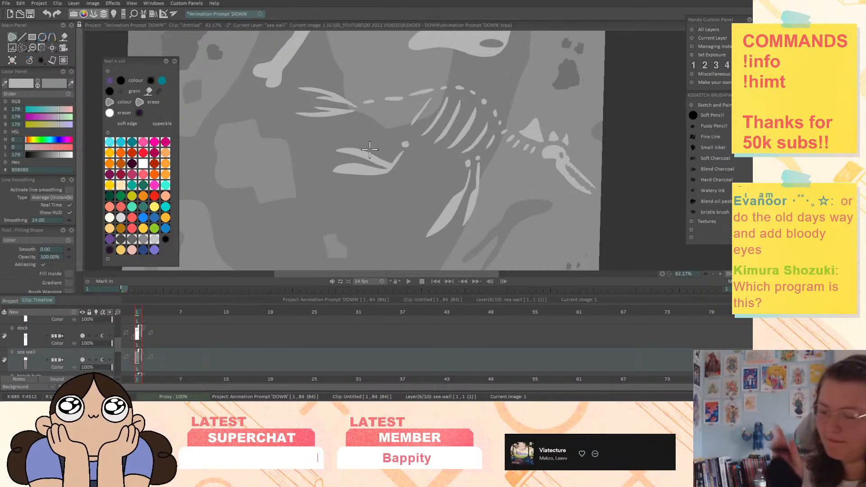
drag(586, 222, 582, 154)
drag(624, 227, 630, 204)
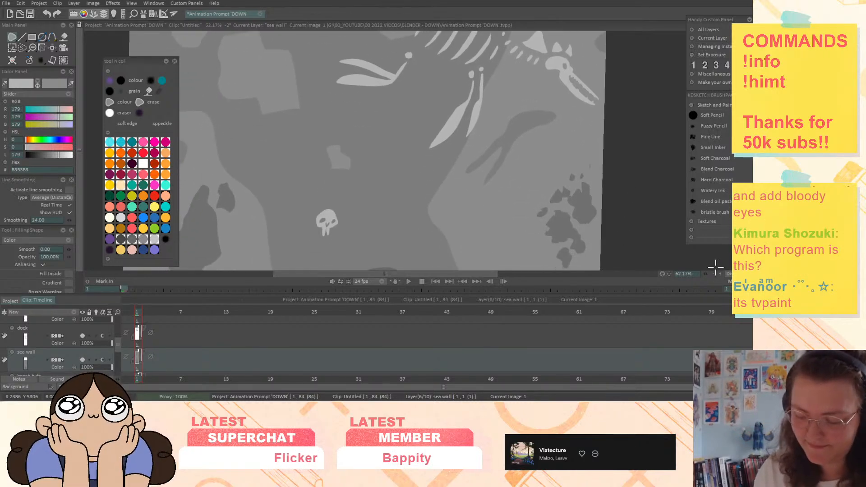
mouse_move(706, 274)
mouse_down()
mouse_move(663, 283)
mouse_move(699, 276)
mouse_up()
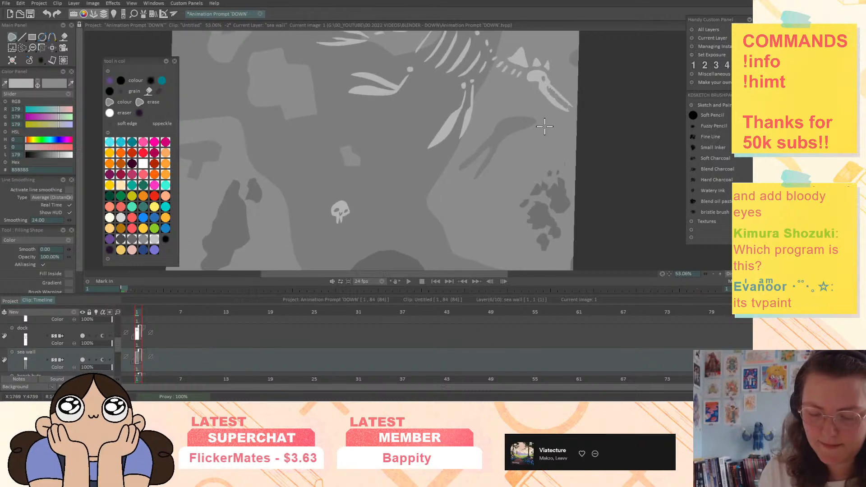
drag(515, 75, 521, 188)
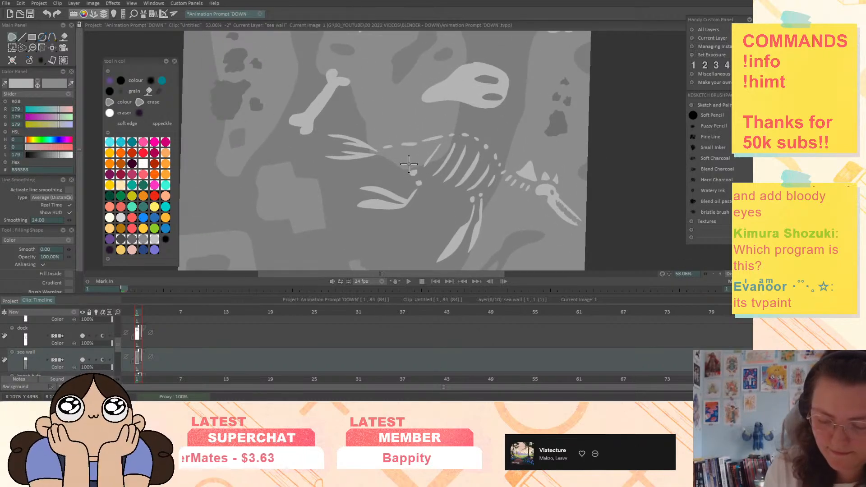
mouse_move(365, 176)
mouse_down()
mouse_move(397, 186)
mouse_move(415, 171)
mouse_move(400, 178)
mouse_move(383, 168)
mouse_move(397, 182)
mouse_move(373, 169)
mouse_move(411, 183)
mouse_up()
key(ctrl+z)
key(ctrl+z)
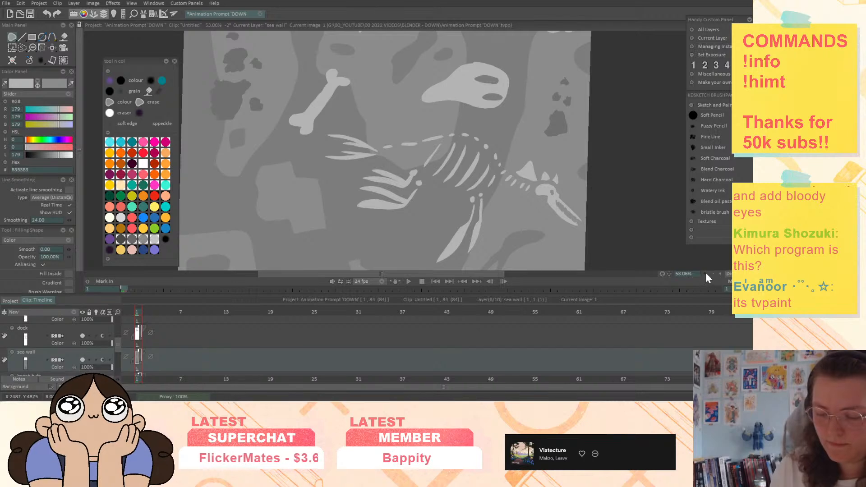
drag(705, 274, 649, 286)
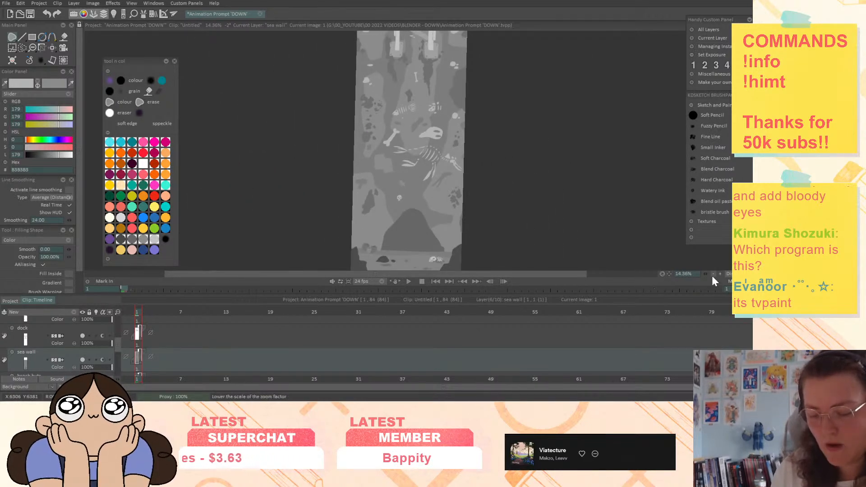
Sample the wall grey (125) and paint over the edges and lower end of the large bone above the creature's tail to slim it
drag(706, 274, 751, 274)
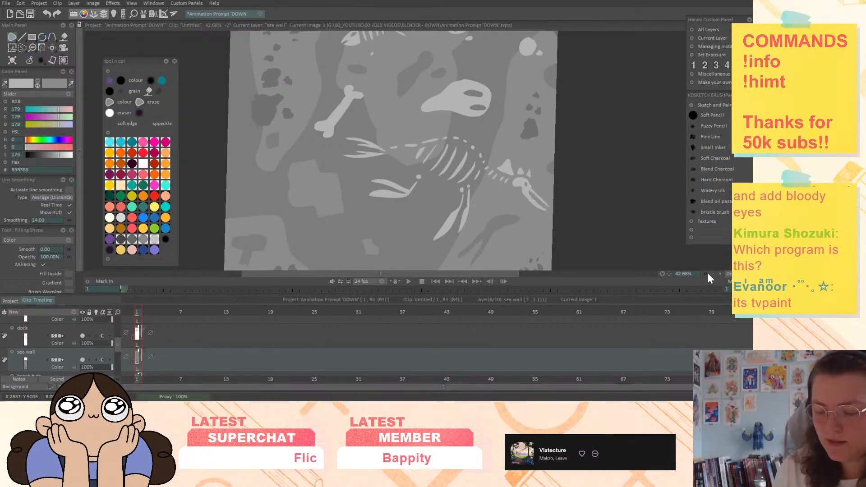
drag(709, 273, 651, 284)
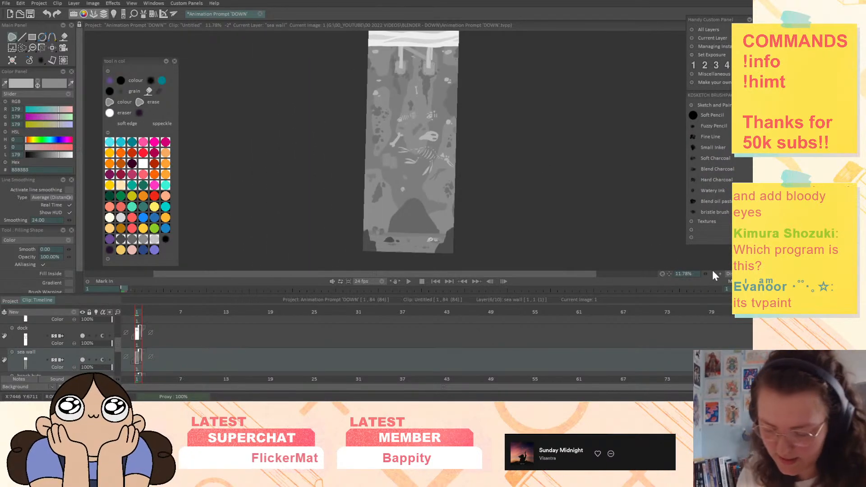
drag(713, 273, 722, 273)
drag(574, 174, 563, 238)
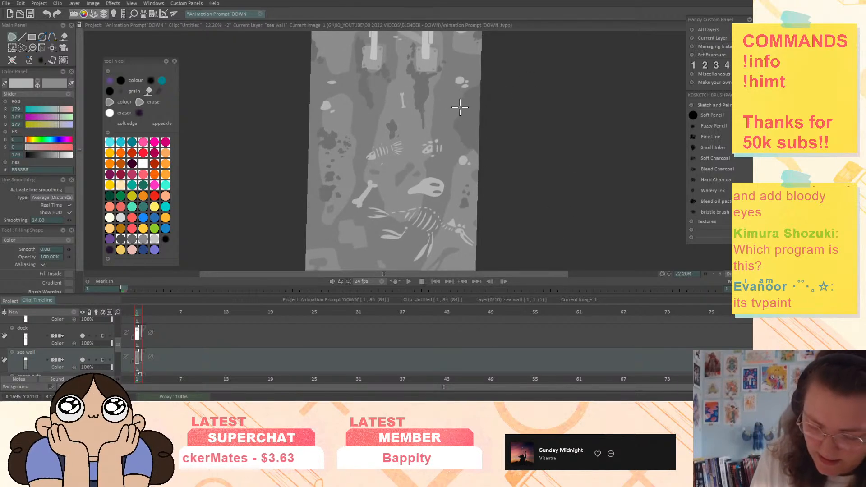
drag(514, 177, 513, 141)
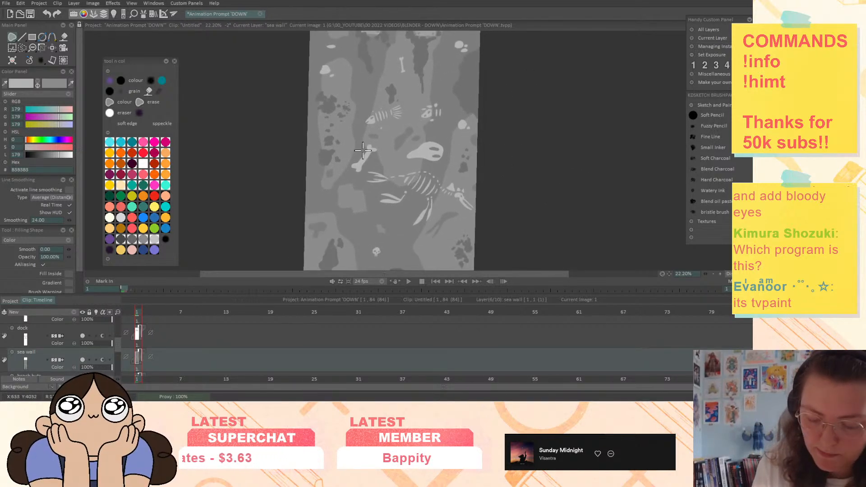
scroll(368, 152, up, 5)
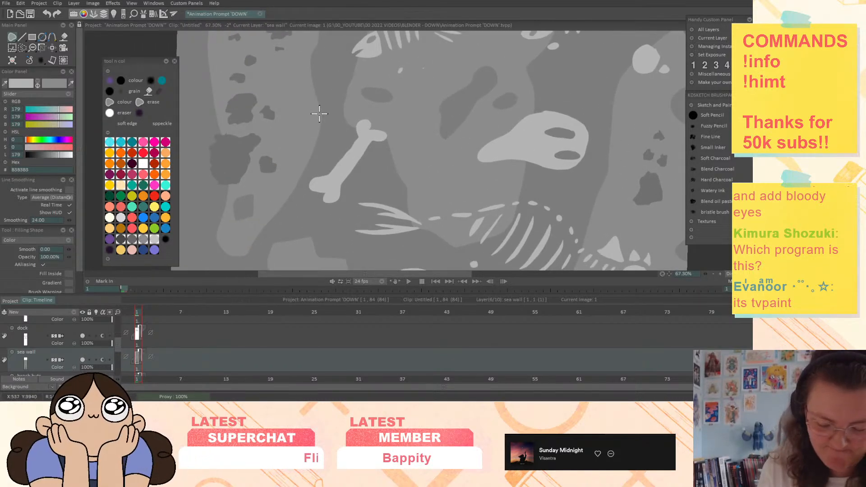
click(24, 83)
click(374, 163)
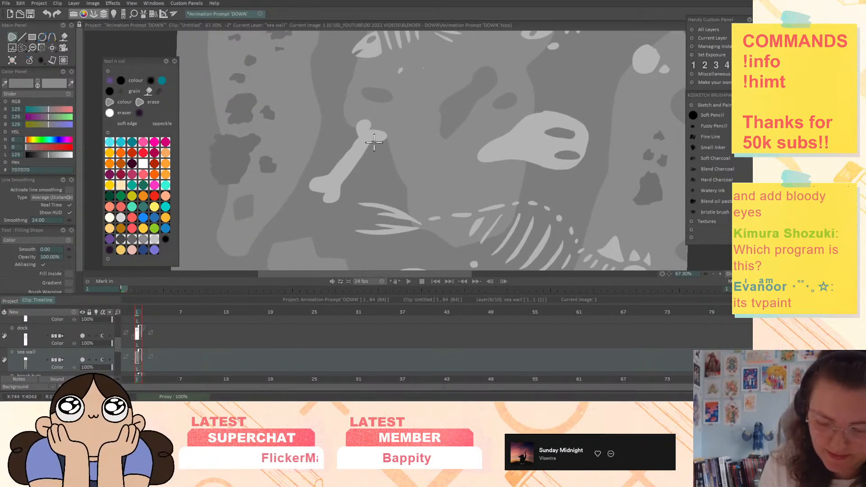
mouse_move(369, 140)
mouse_down()
mouse_move(339, 179)
mouse_move(309, 180)
mouse_move(325, 211)
mouse_move(344, 198)
mouse_move(357, 148)
mouse_move(344, 165)
mouse_up()
drag(311, 194, 375, 132)
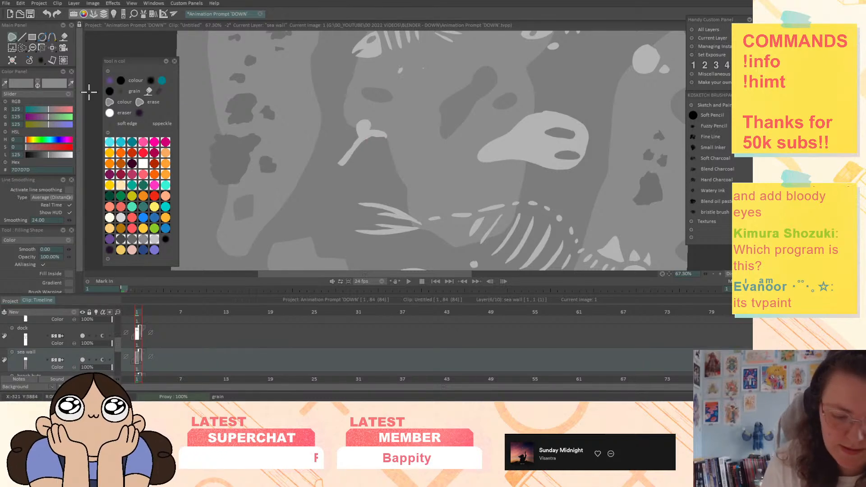
Sample the light bone grey (179) and repaint the slimmed bone's lower shaft and knobbed end
click(16, 85)
click(368, 131)
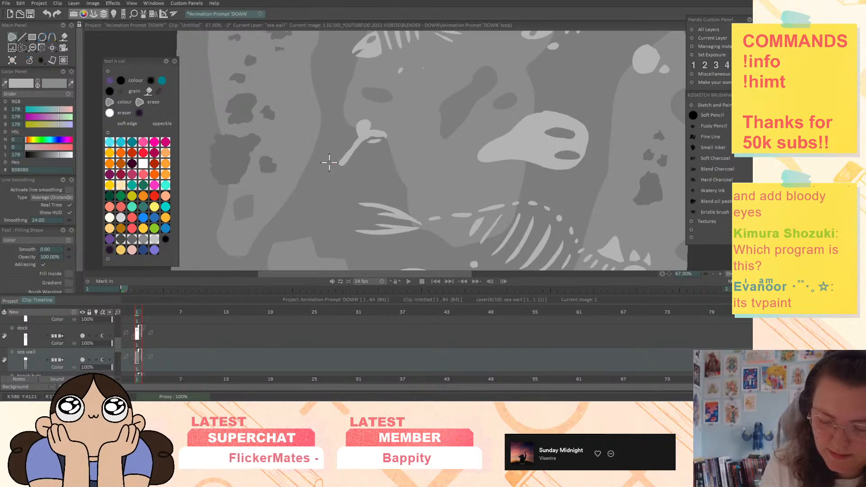
drag(335, 171, 336, 165)
Paint a tiny light grey (179) skull on the wall beside the dock's right mounting plate and add dark grey (125) eye and nose openings
drag(490, 159, 483, 186)
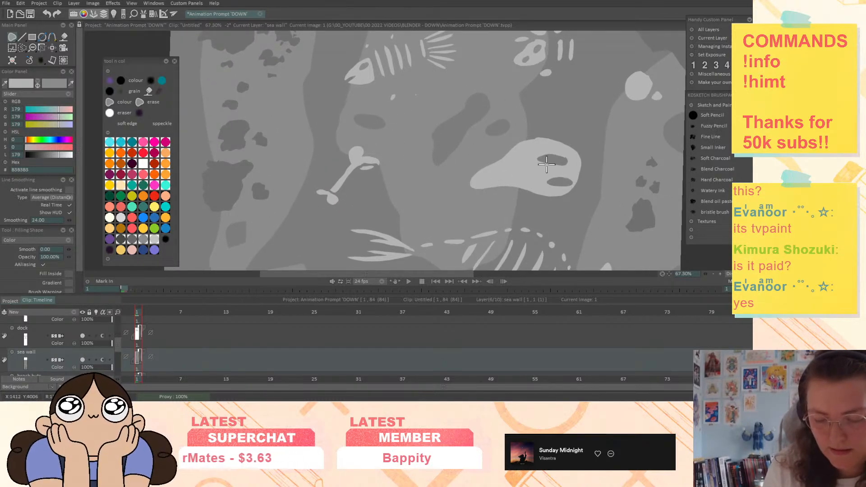
mouse_move(635, 172)
mouse_down()
mouse_move(549, 215)
mouse_move(560, 255)
mouse_up()
drag(569, 216, 561, 259)
drag(595, 121, 586, 145)
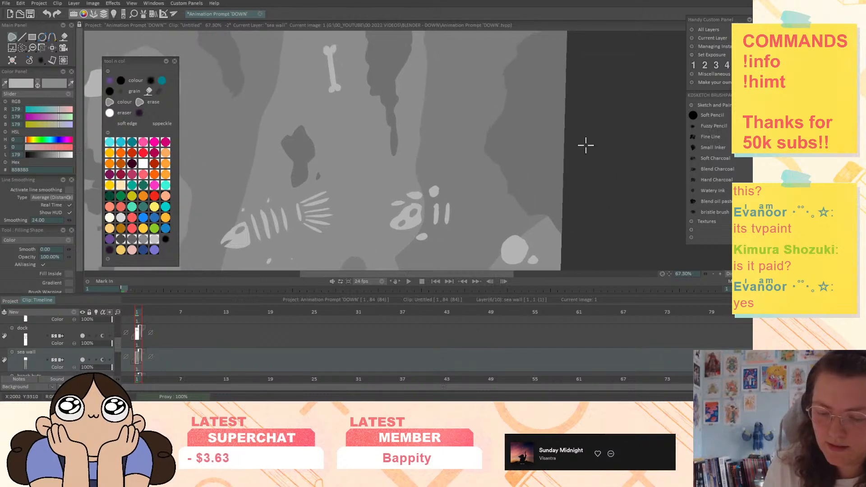
drag(706, 274, 687, 279)
drag(591, 206, 598, 55)
mouse_move(708, 273)
mouse_down()
mouse_move(646, 297)
mouse_move(689, 280)
mouse_up()
scroll(604, 205, up, 3)
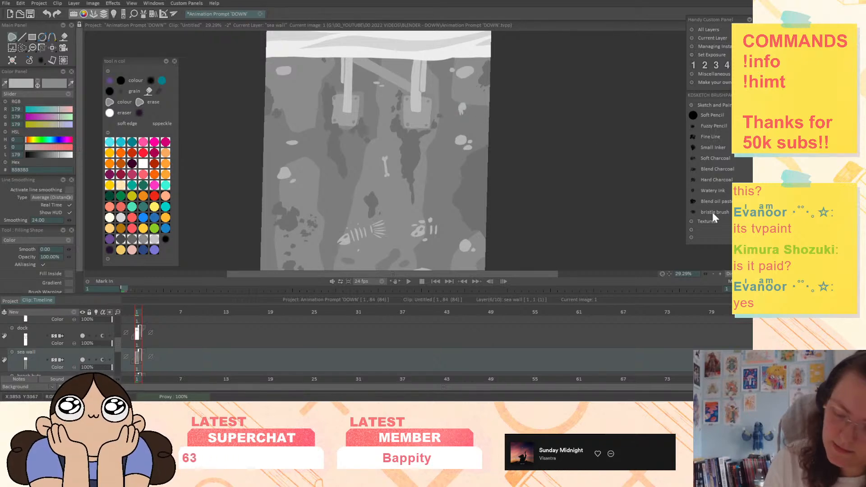
scroll(712, 270, up, 6)
drag(560, 115, 392, 278)
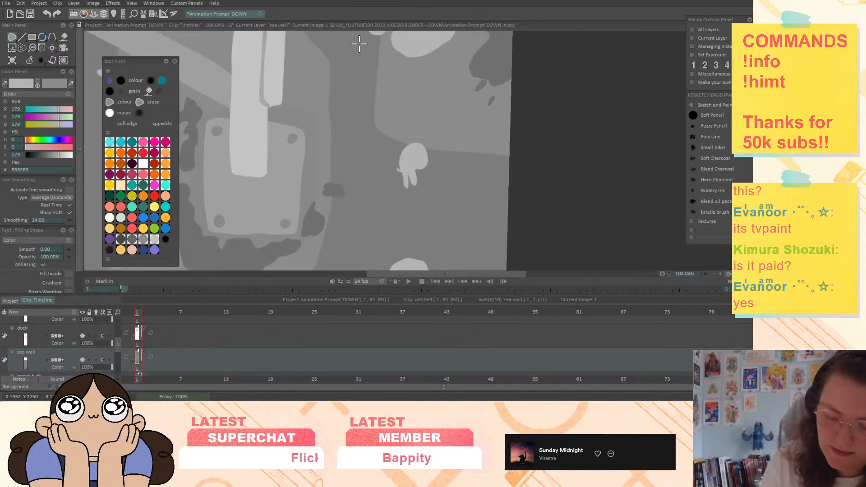
mouse_move(397, 169)
mouse_down()
mouse_move(420, 148)
mouse_move(415, 153)
mouse_up()
click(25, 84)
click(450, 169)
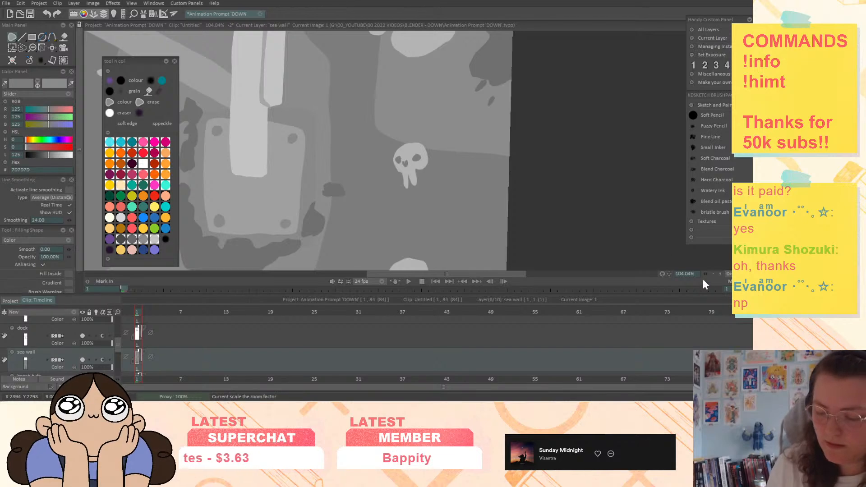
Sample the light bone grey (179) from the tiny skull above the cave mound
drag(706, 274, 679, 274)
drag(597, 248, 557, 49)
drag(561, 242, 632, 28)
drag(609, 210, 624, 76)
drag(621, 163, 602, 142)
click(16, 83)
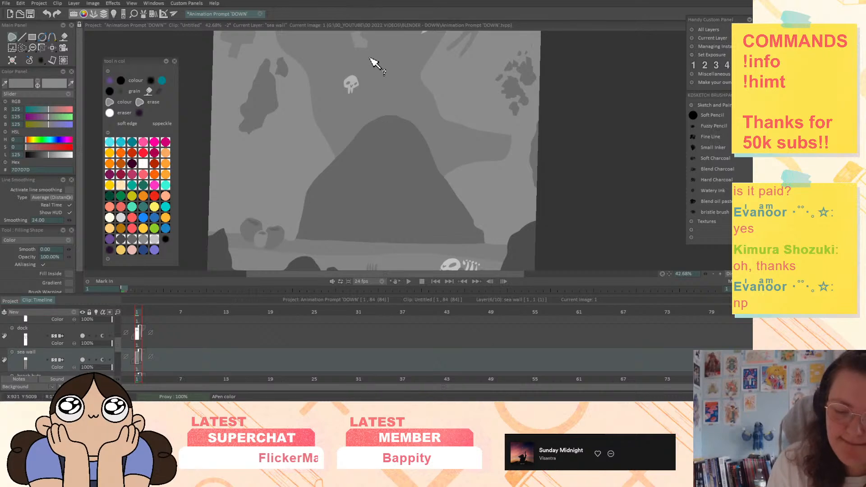
click(350, 81)
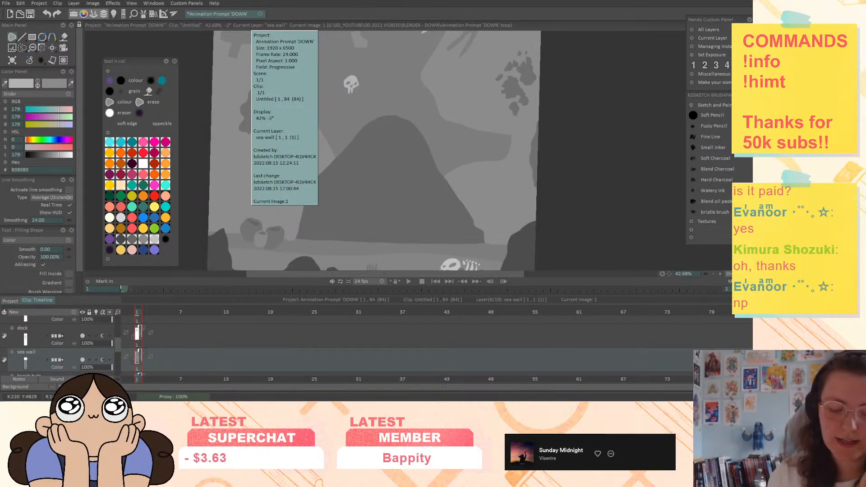
click(61, 345)
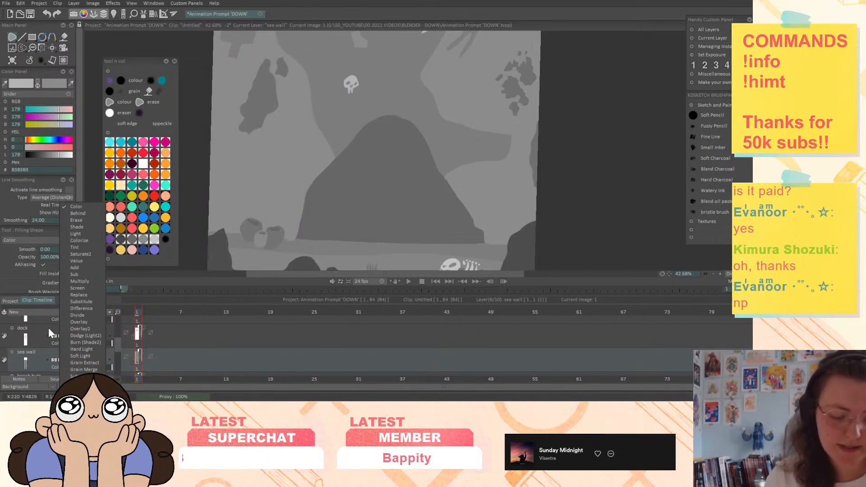
click(48, 328)
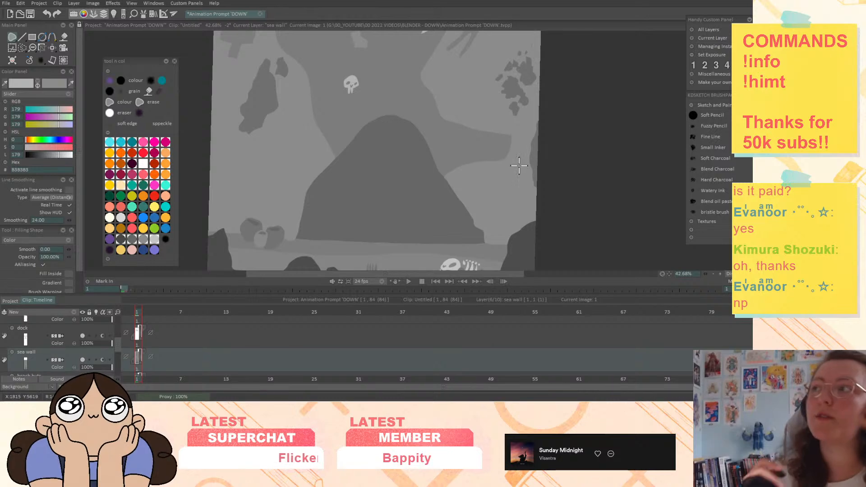